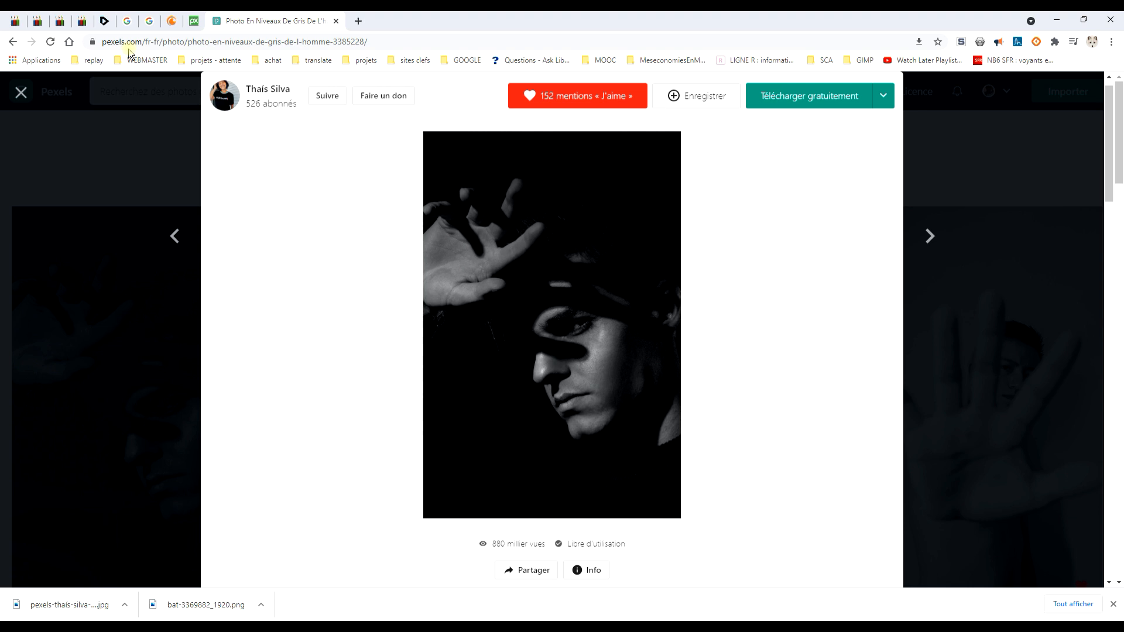
Step: Download the portrait photo in the Grand (1920 x 2880) format
click(884, 97)
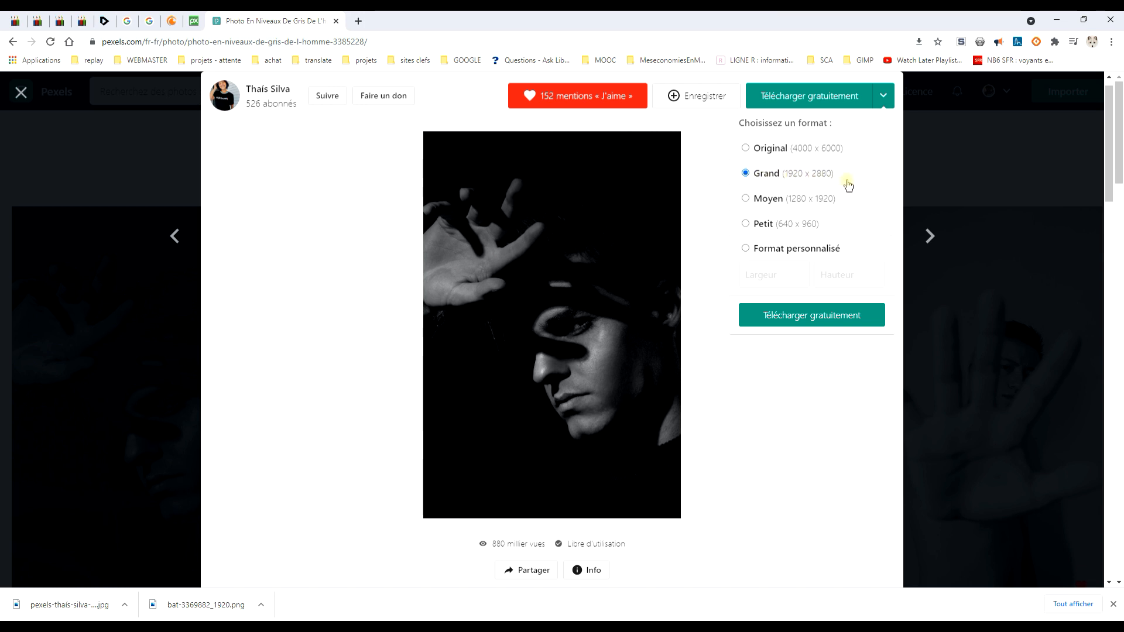
click(815, 319)
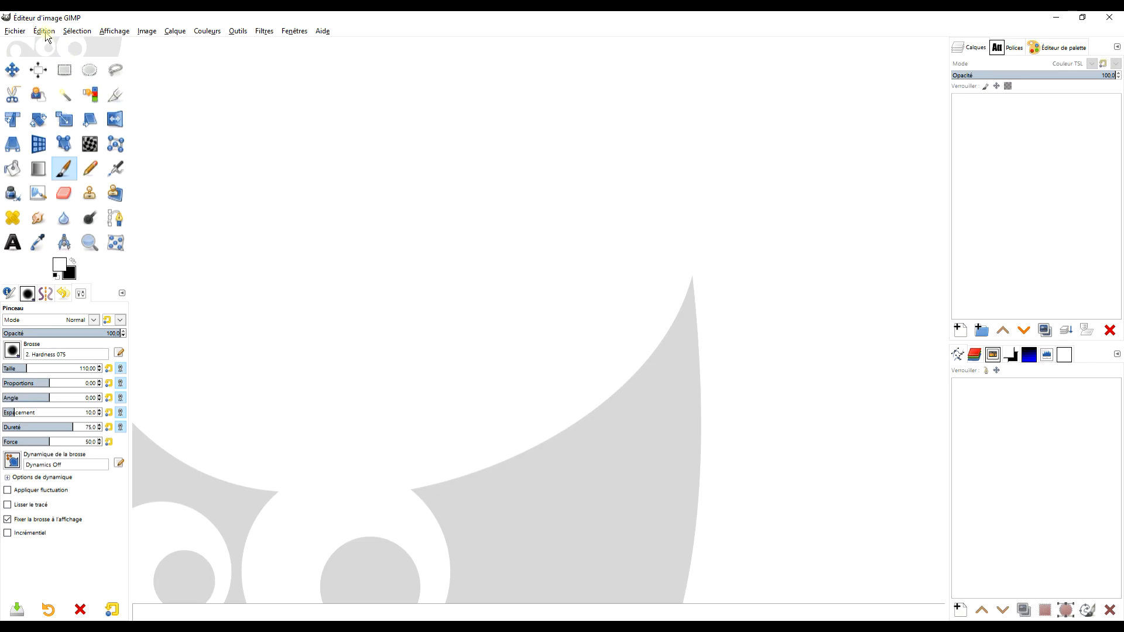
Step: Switch to GIMP and open the downloaded Pexels portrait, converting it to the built-in sRGB color profile
click(44, 31)
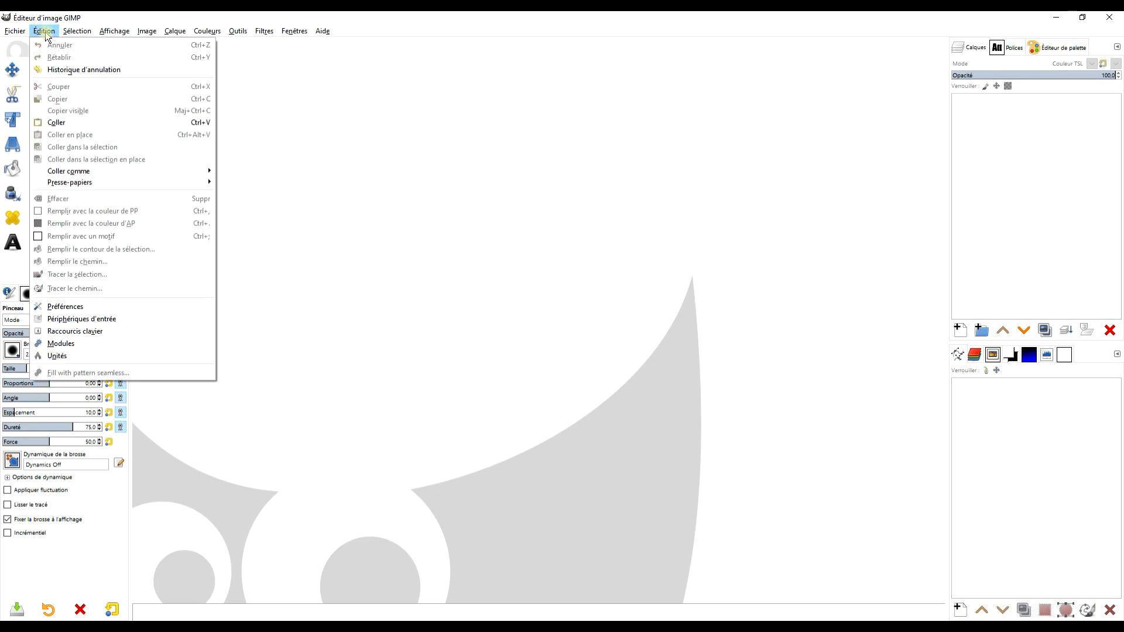
mouse_move(16, 34)
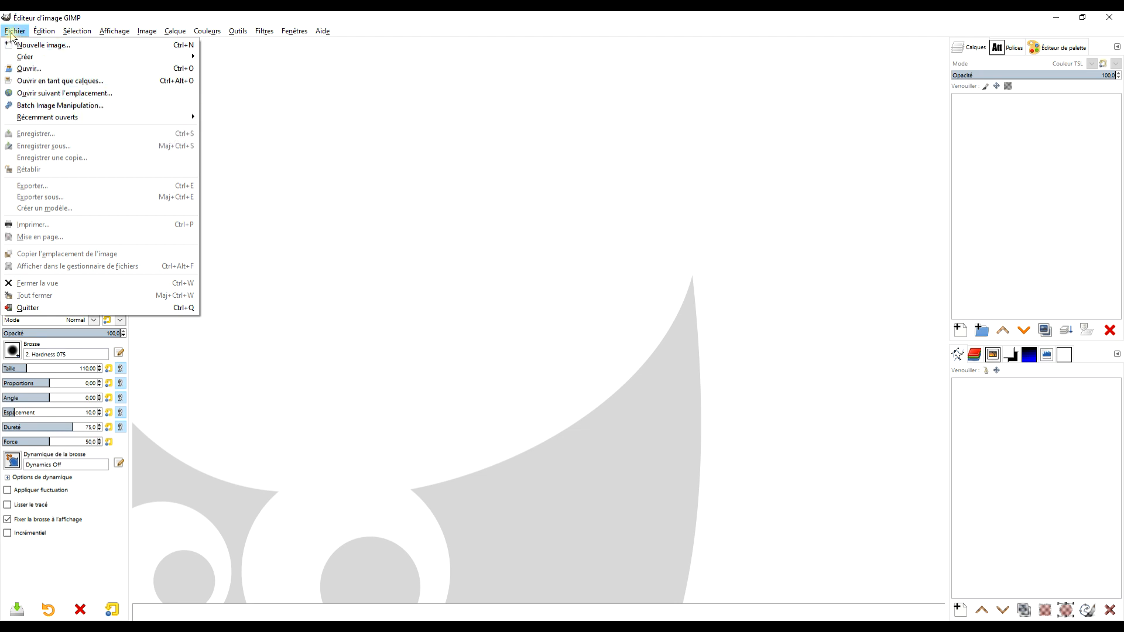
click(41, 68)
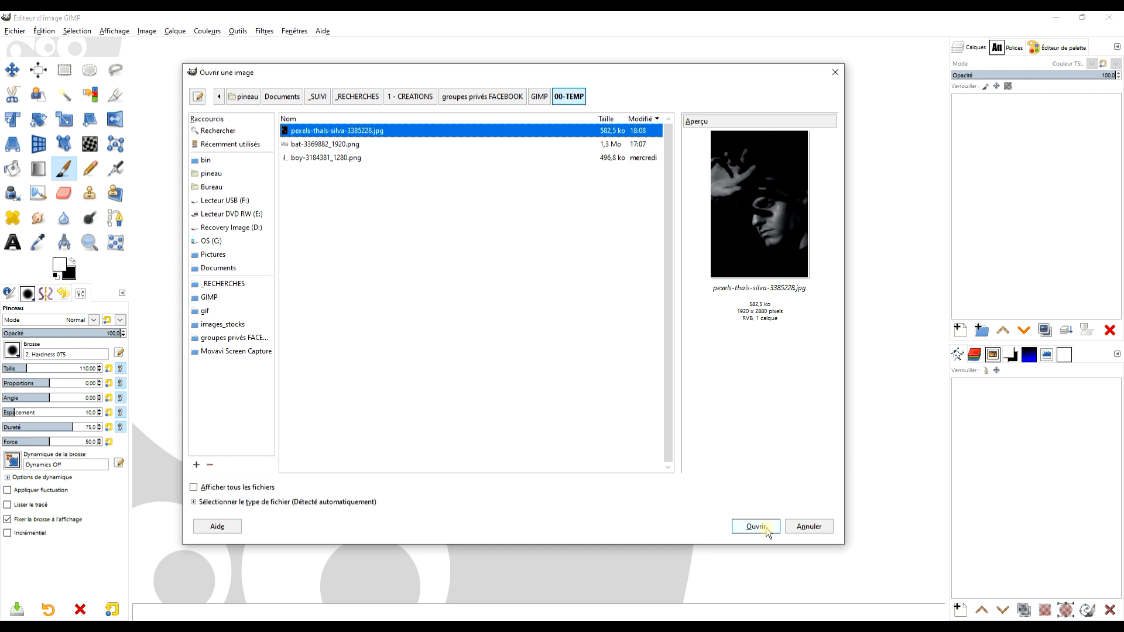
click(755, 527)
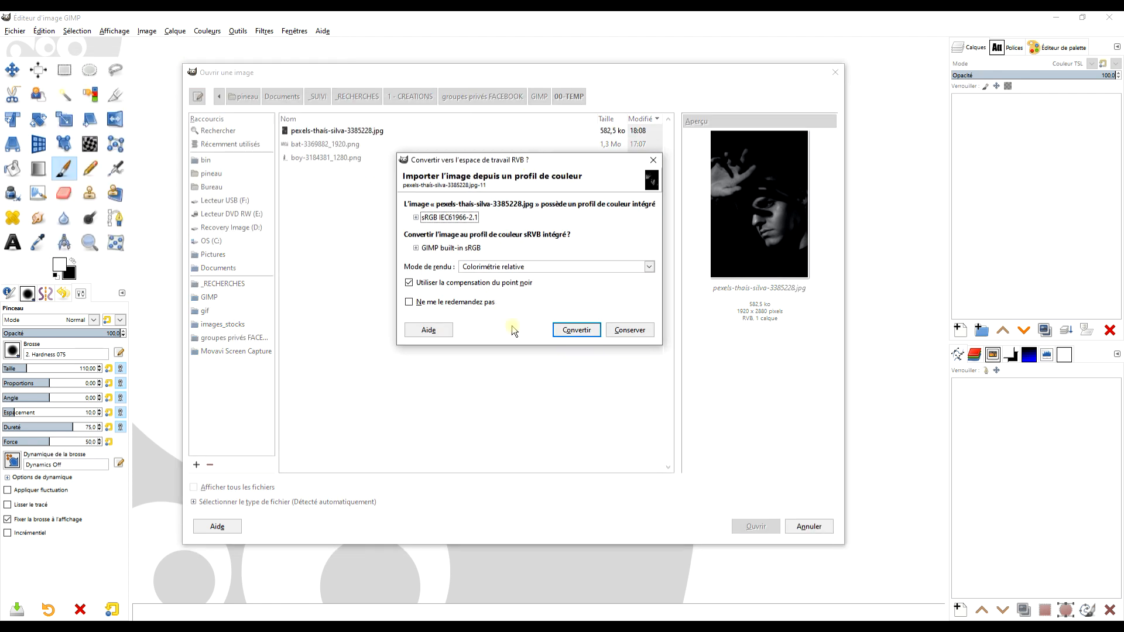
click(569, 330)
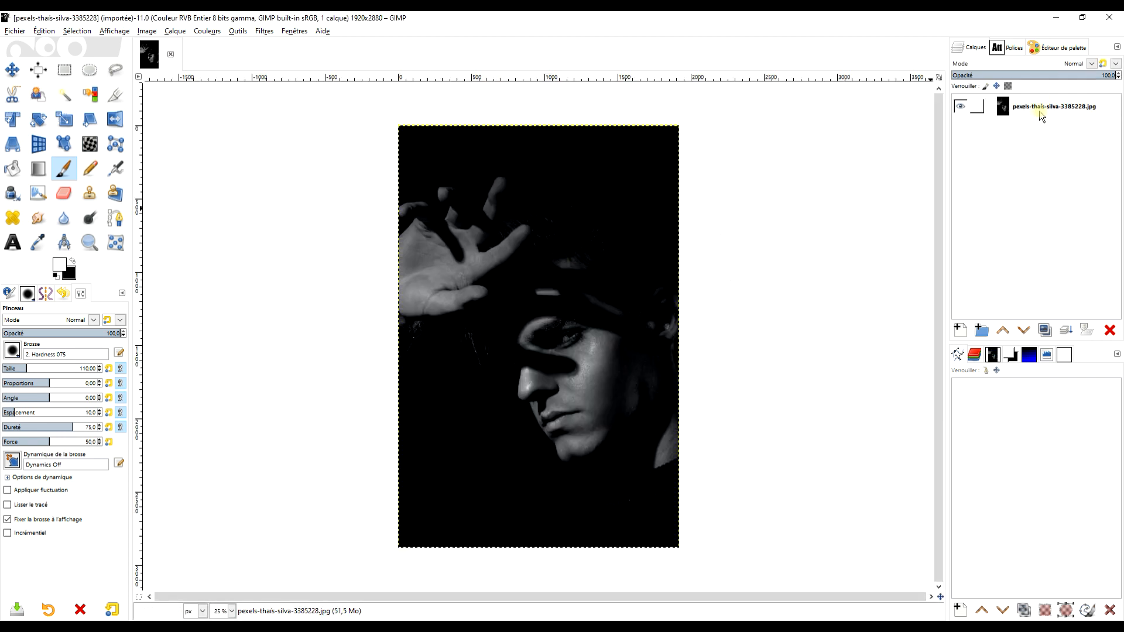
Step: Rename the photo's layer as ORIGINAL and duplicate it
double_click(1040, 108)
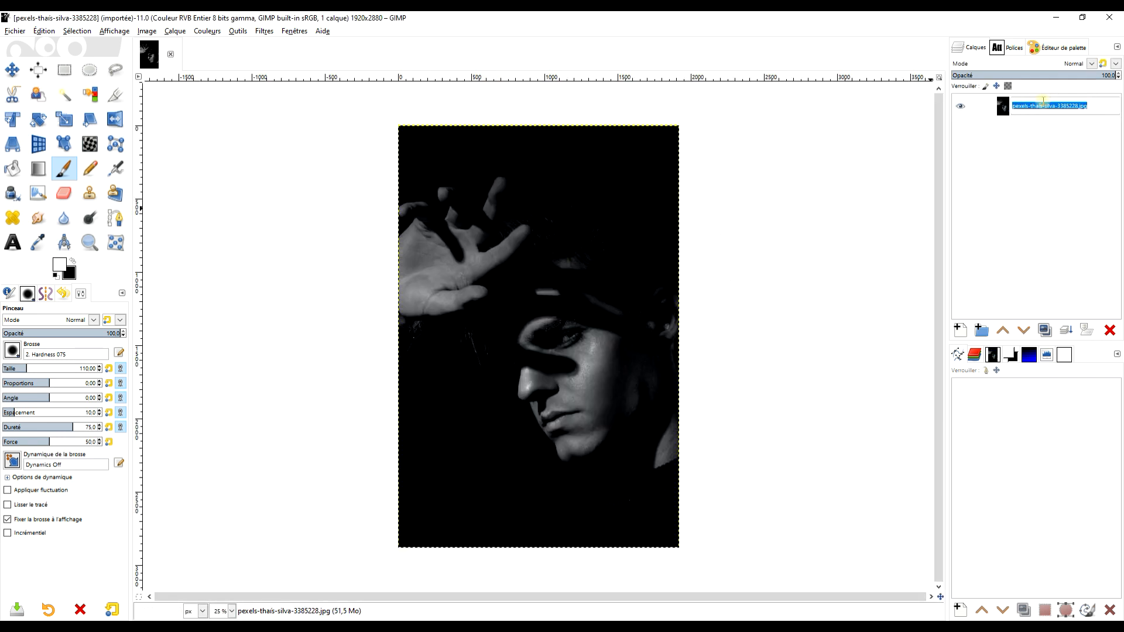
key(BackSpace)
key(Caps_Lock)
text(RIGIN)
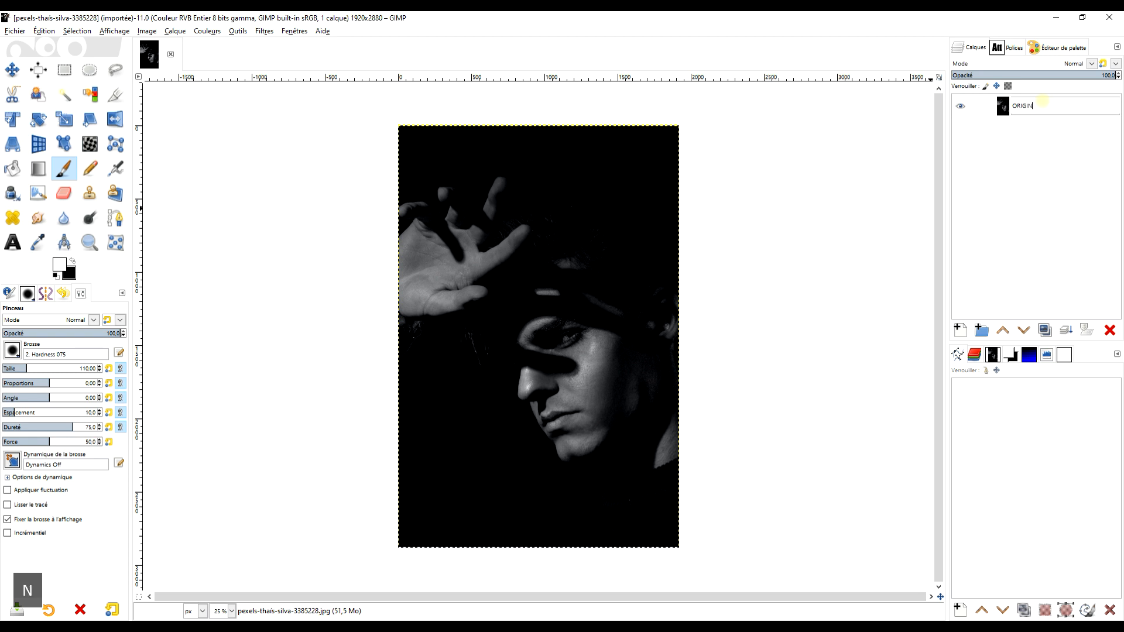
text(AL)
key(Return)
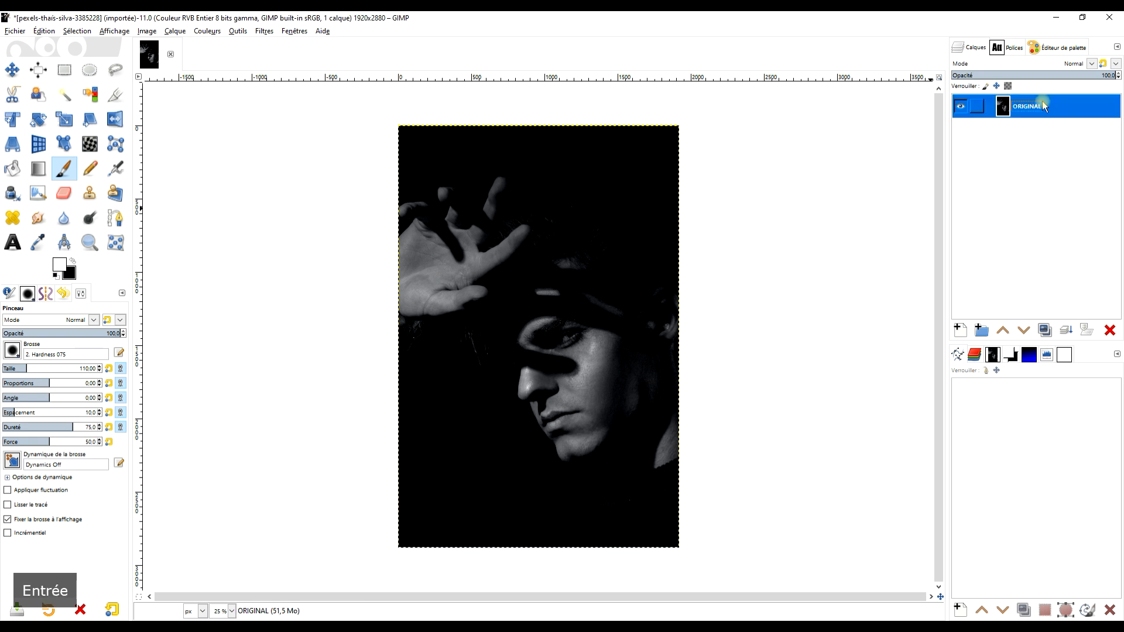
click(1045, 330)
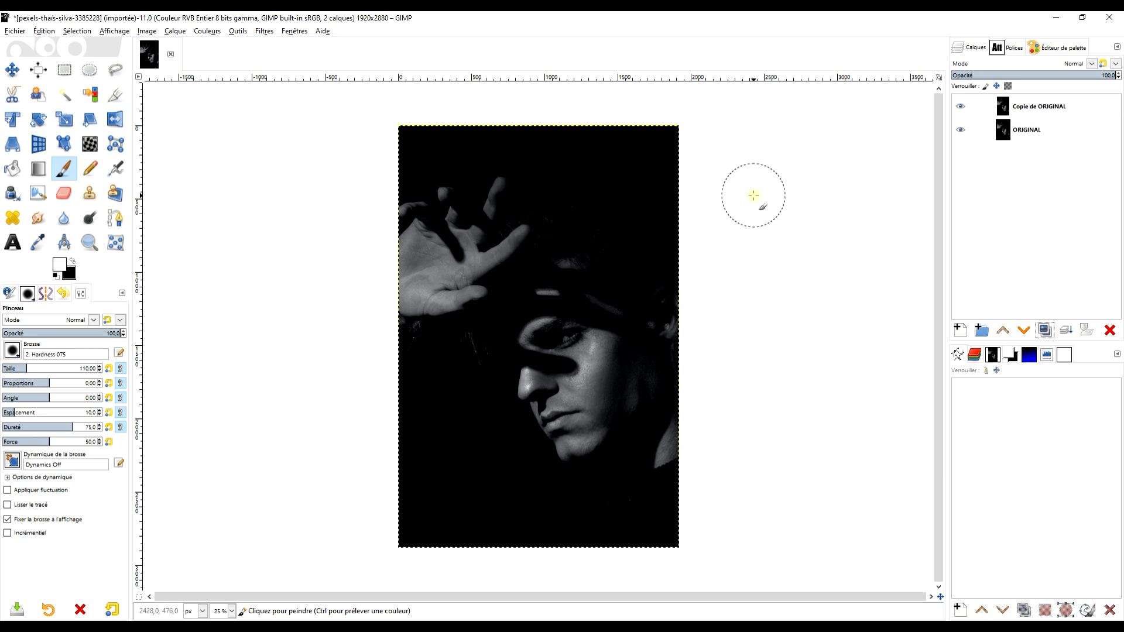
click(199, 32)
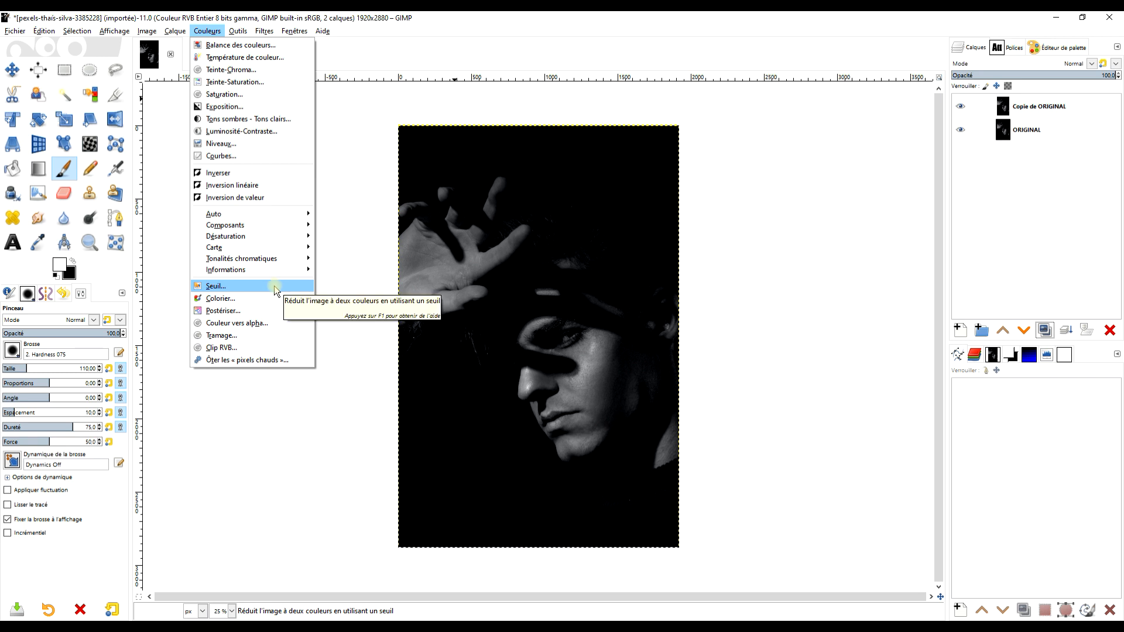
mouse_move(261, 241)
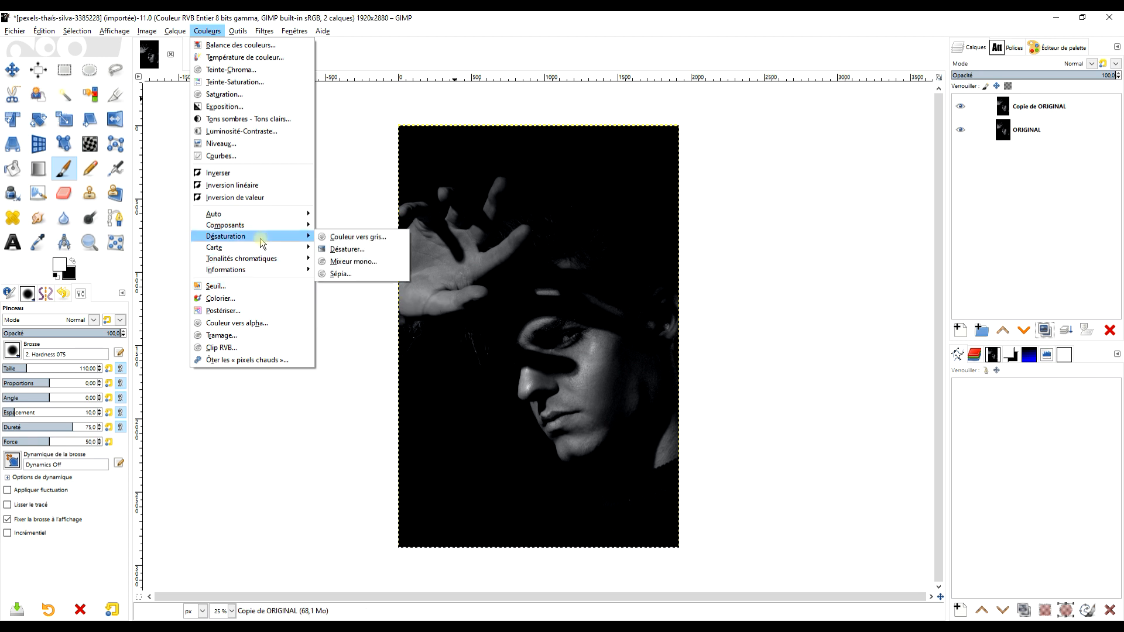
click(342, 250)
click(907, 271)
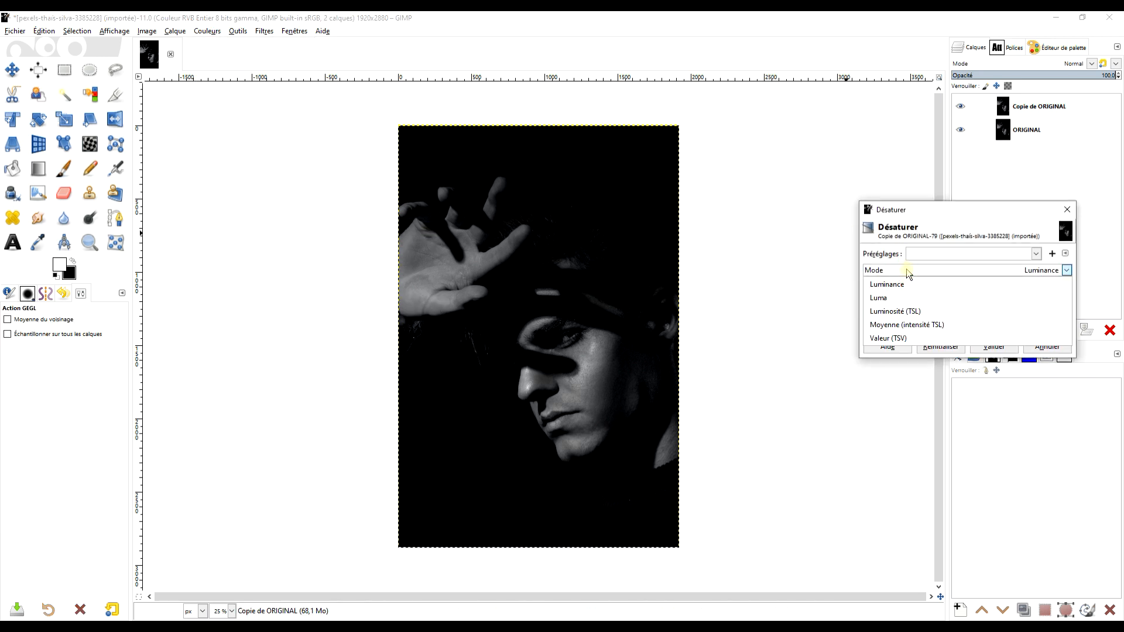
click(911, 312)
click(1067, 209)
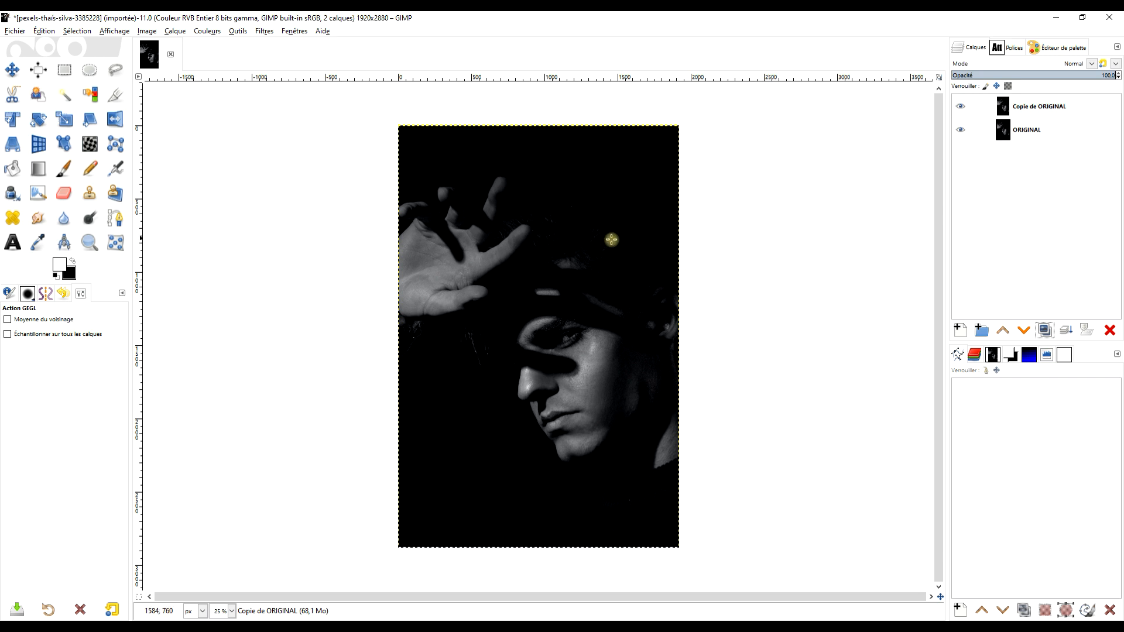
Step: Start a Curves adjustment on the Copie de ORIGINAL layer and raise a shadow point on the Value channel to input 21, output 48
scroll(611, 239, up, 1)
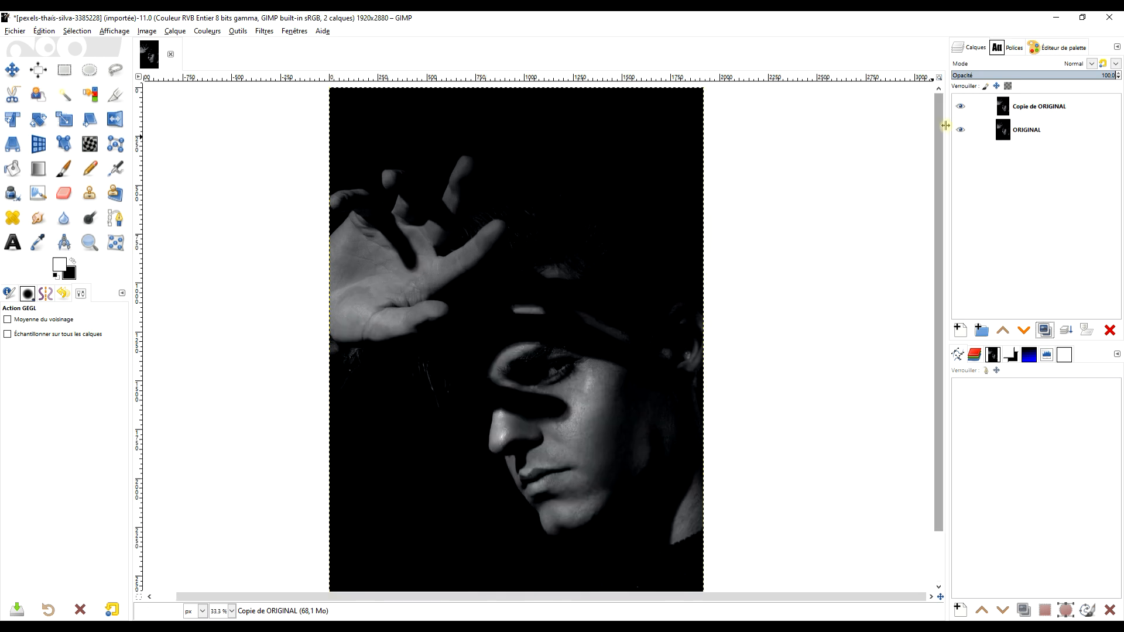
click(1032, 109)
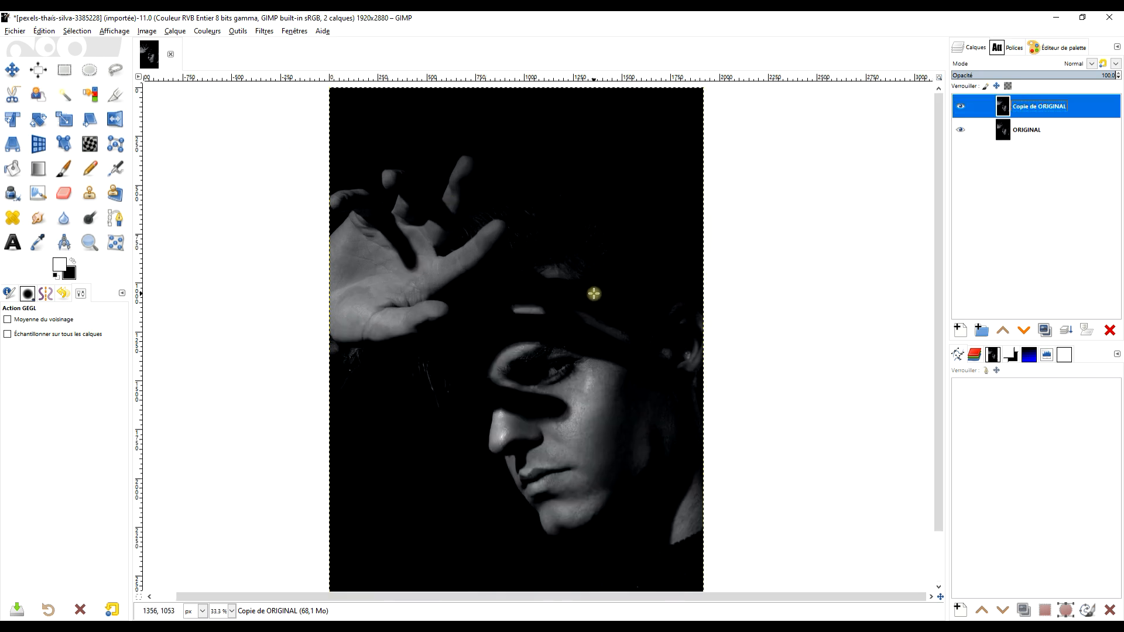
scroll(593, 293, up, 3)
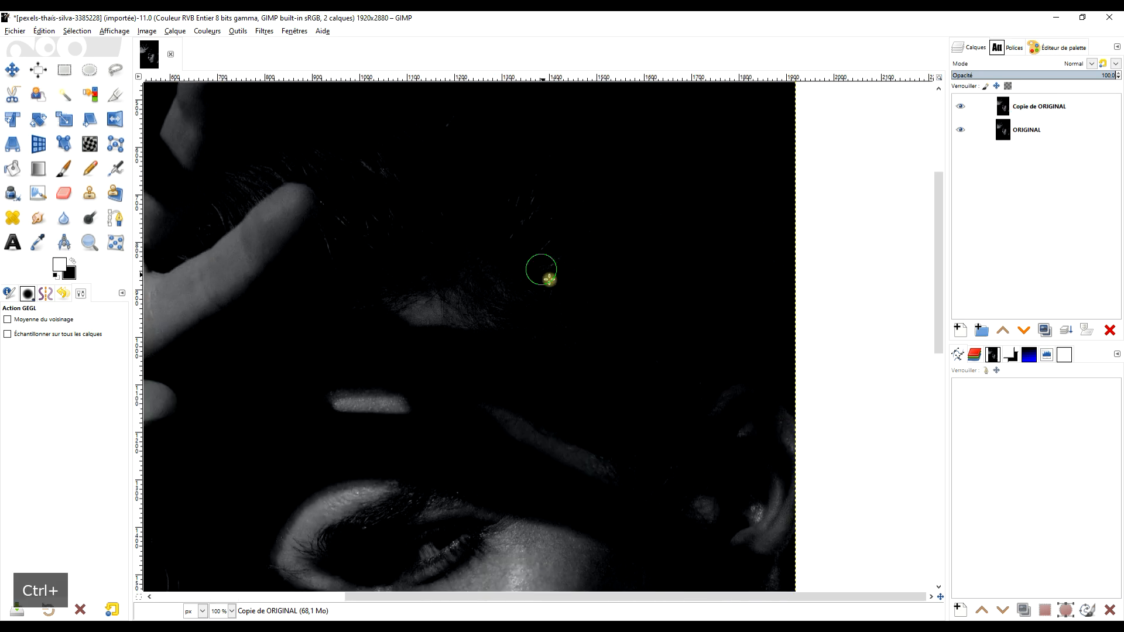
scroll(549, 279, down, 2)
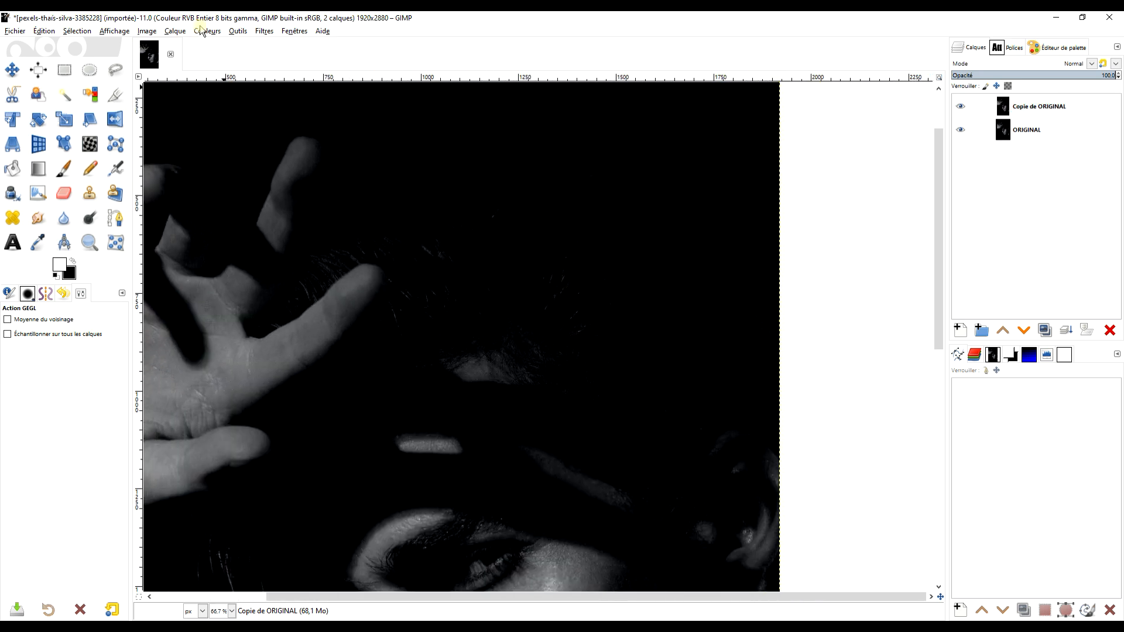
click(202, 30)
click(245, 157)
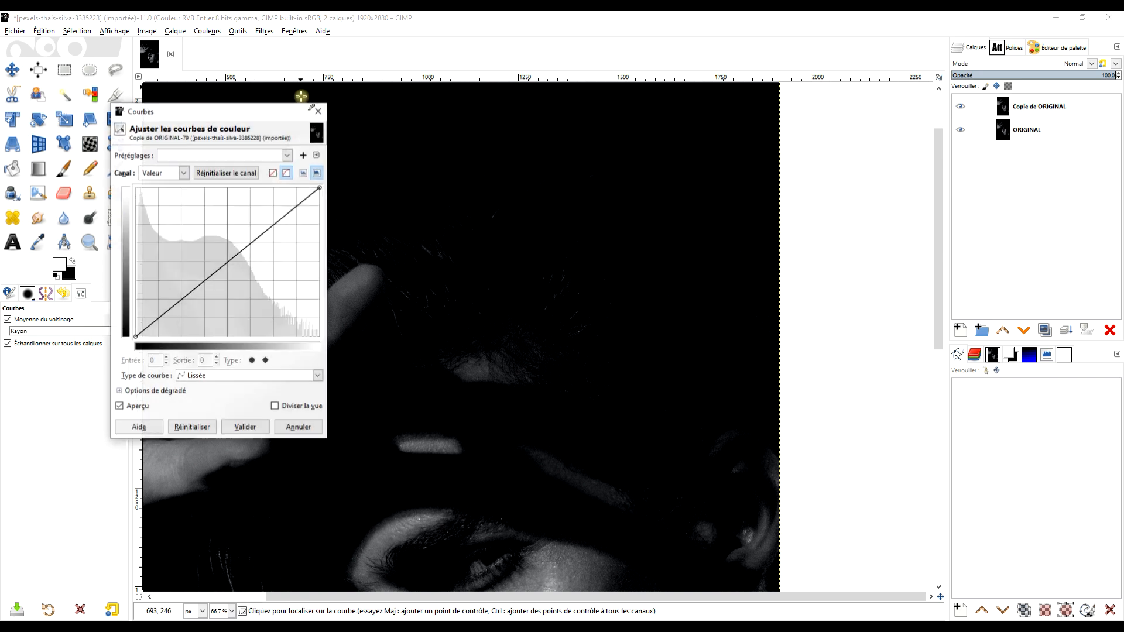
click(442, 254)
click(449, 257)
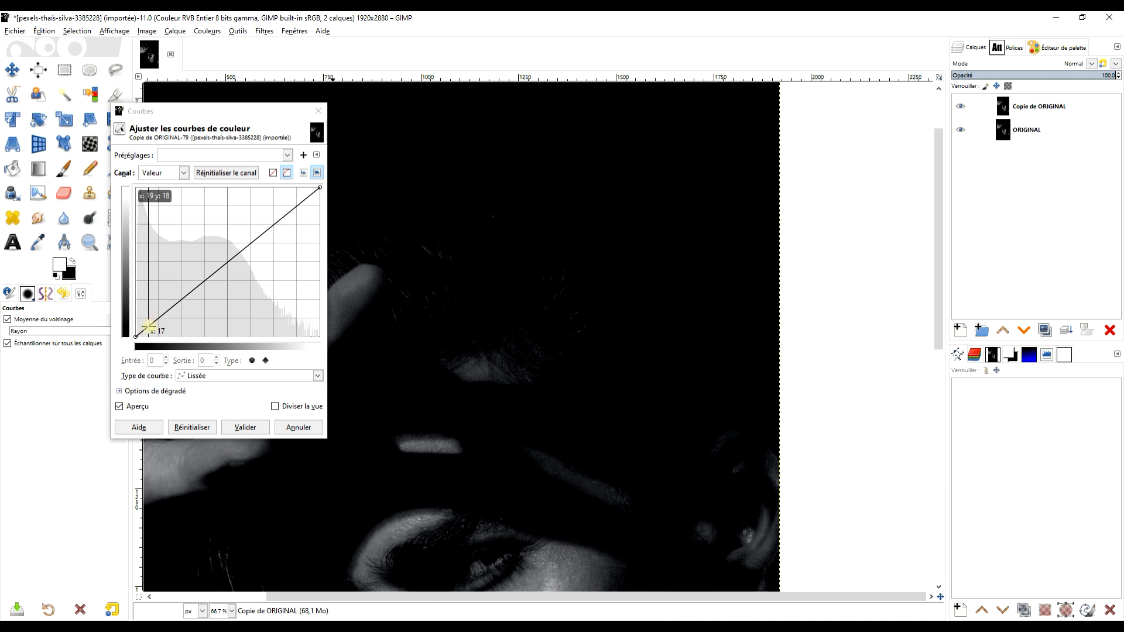
drag(149, 327, 150, 310)
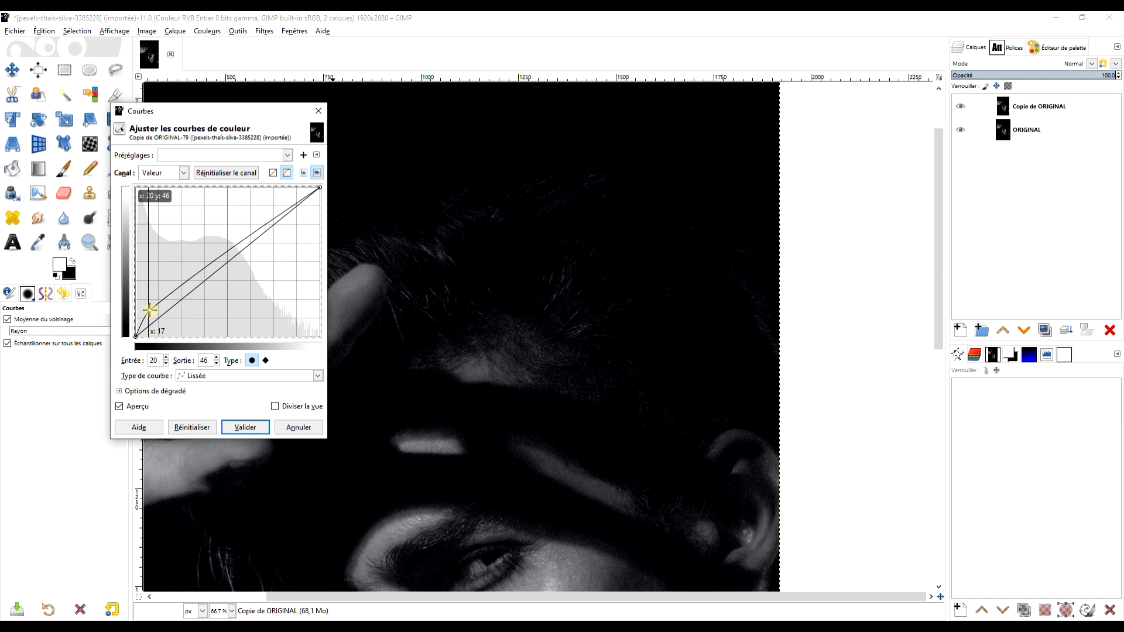
Step: Raise the curve's shadow point to input 22, output 52, and apply the adjustment
scroll(672, 170, up, 2)
scroll(658, 188, down, 1)
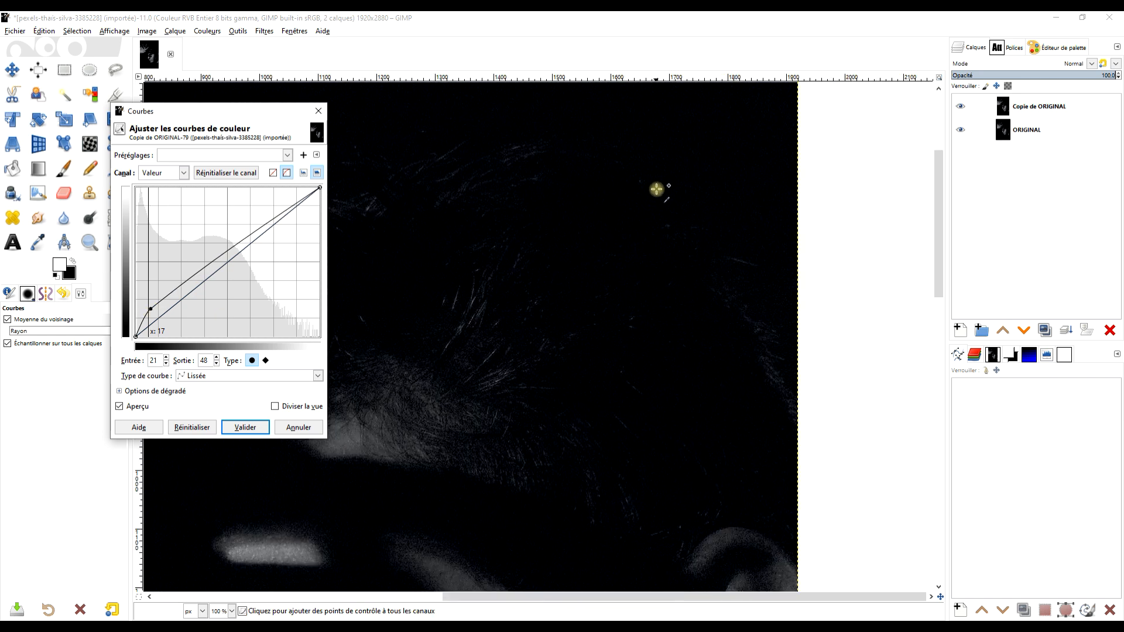
mouse_move(152, 311)
mouse_down()
mouse_move(147, 322)
mouse_move(152, 307)
mouse_up()
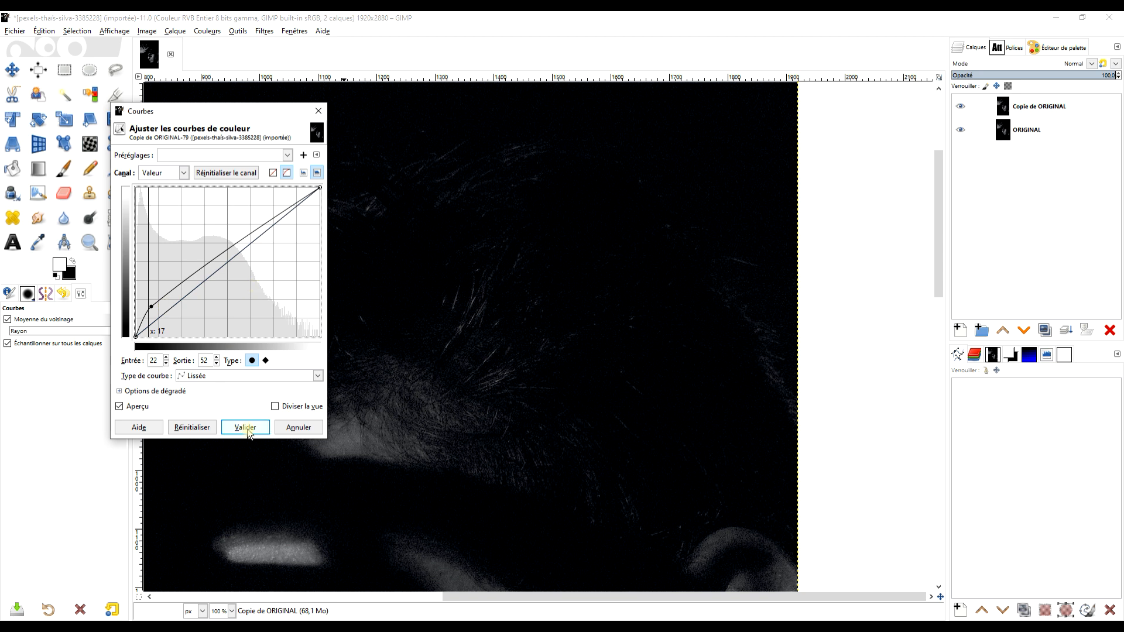
scroll(474, 394, down, 4)
scroll(567, 402, up, 2)
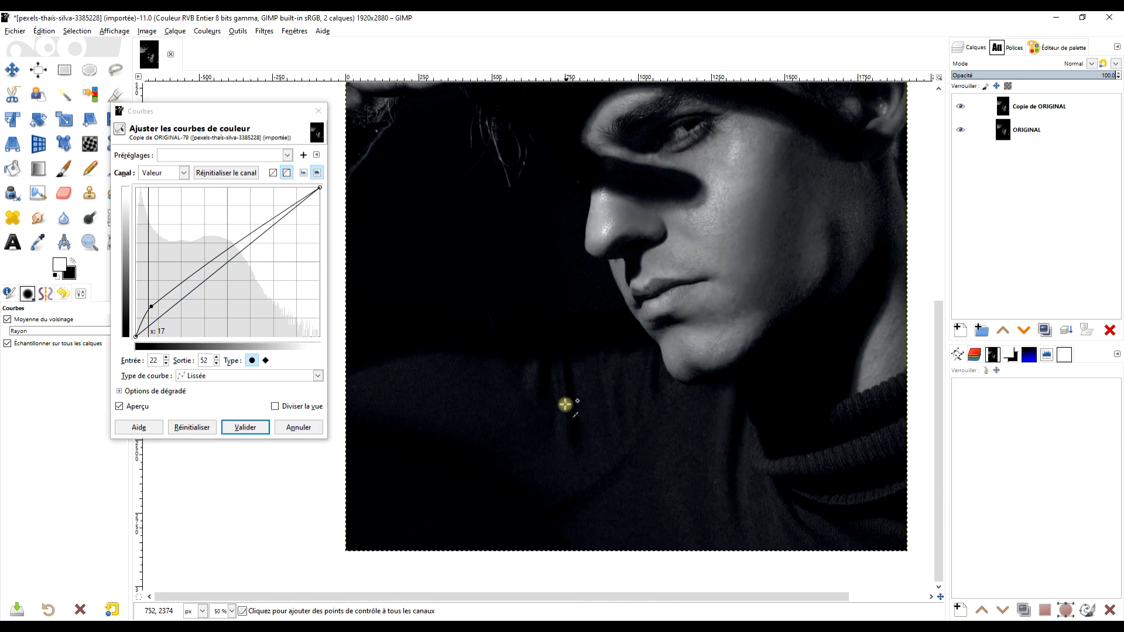
click(244, 427)
Step: Create a new 1920 x 2880 px layer named cheveux, filled with transparency, above the adjusted copy
drag(611, 223, 462, 376)
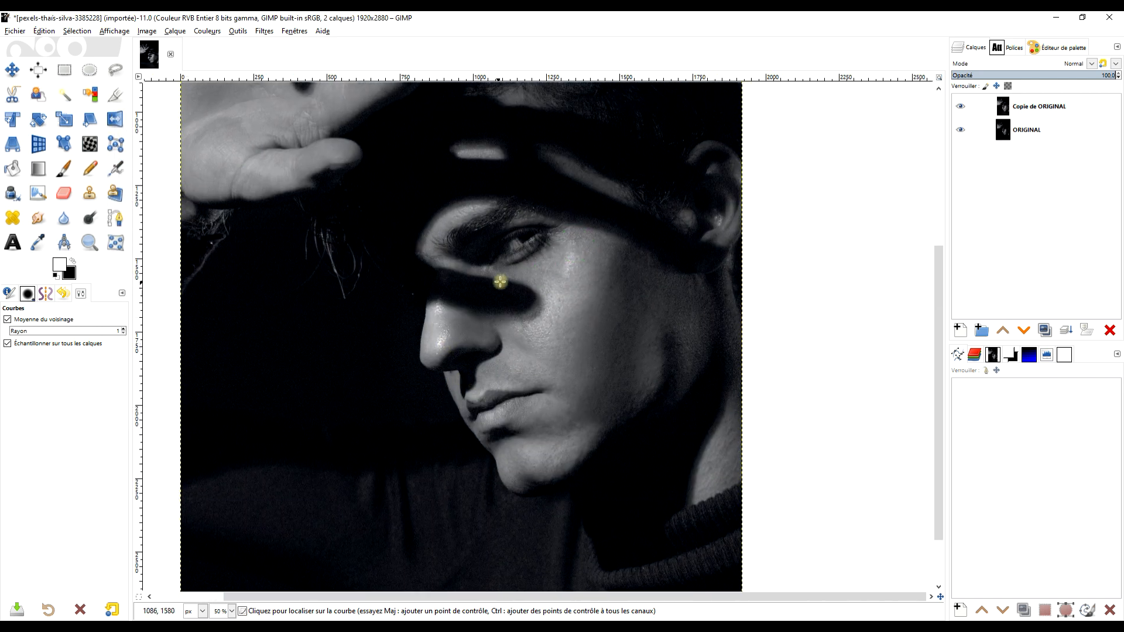
scroll(496, 289, down, 2)
scroll(554, 339, up, 2)
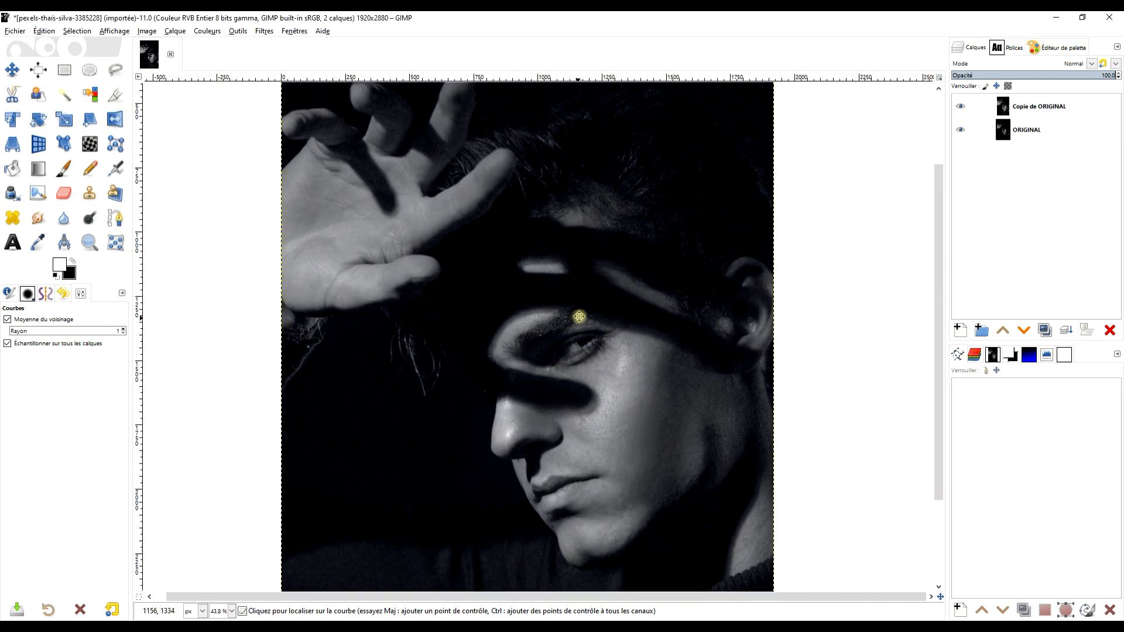
scroll(575, 305, down, 1)
scroll(604, 283, up, 1)
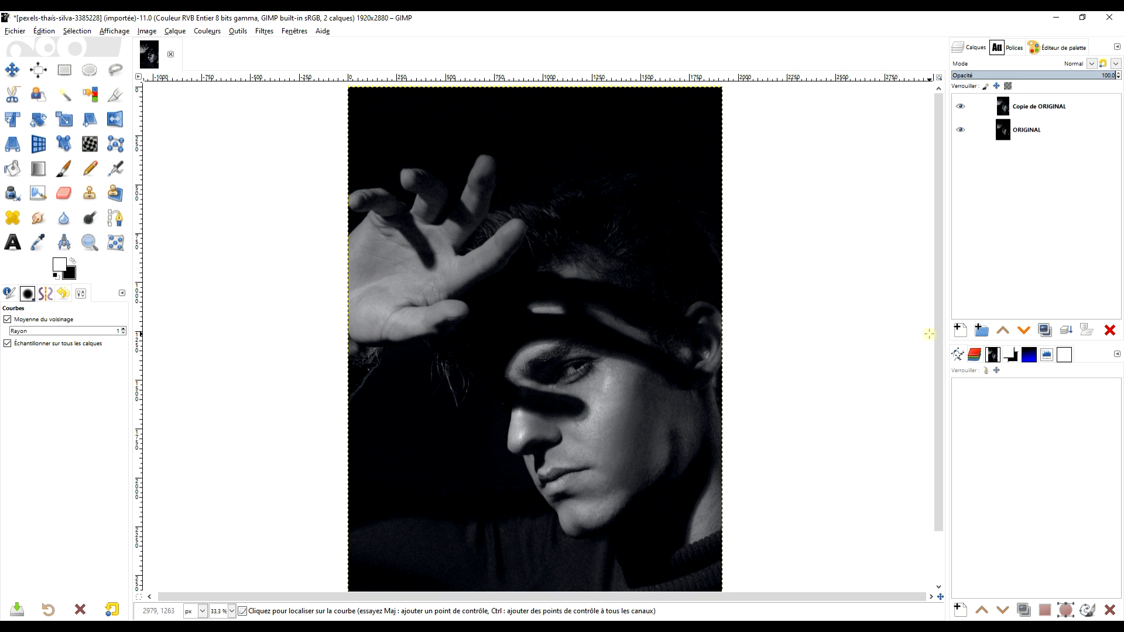
click(960, 330)
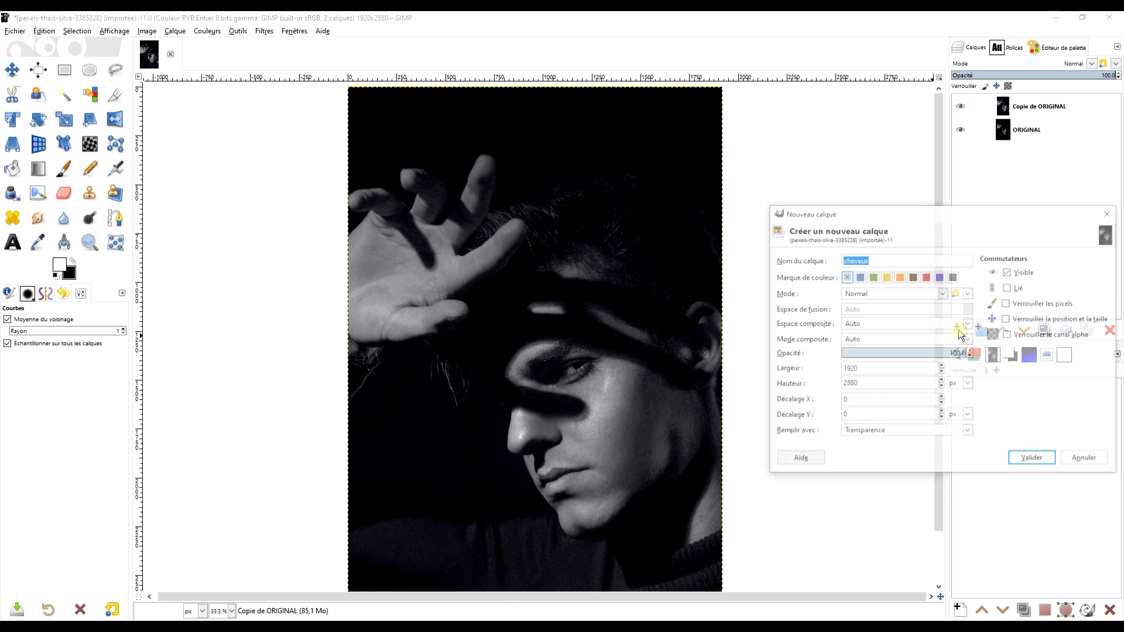
double_click(887, 261)
click(880, 432)
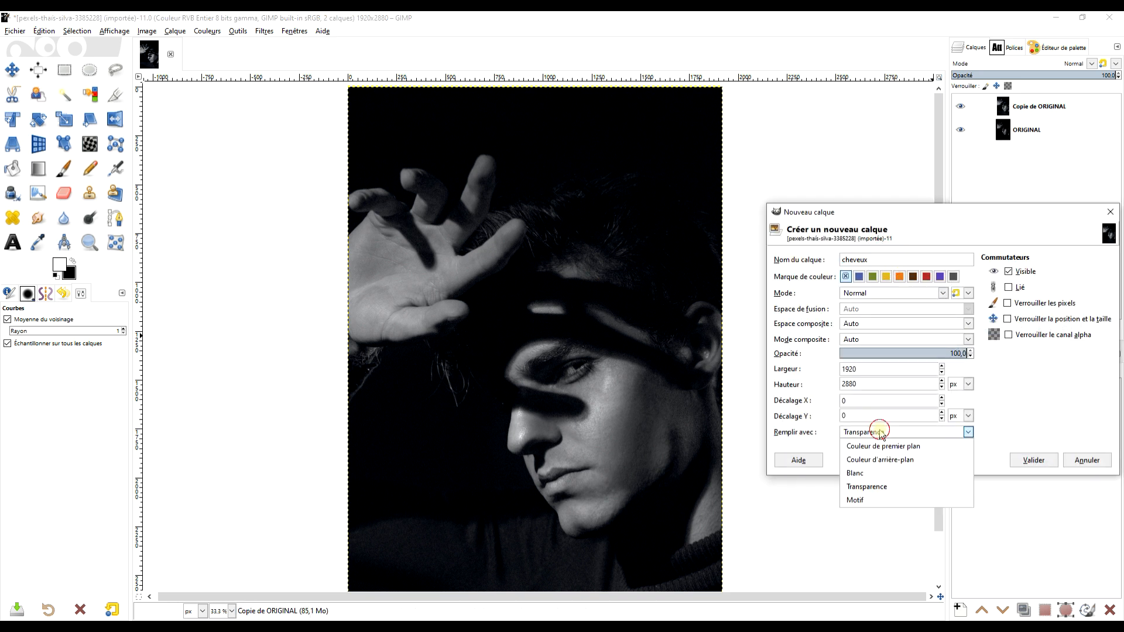
click(880, 486)
click(1029, 460)
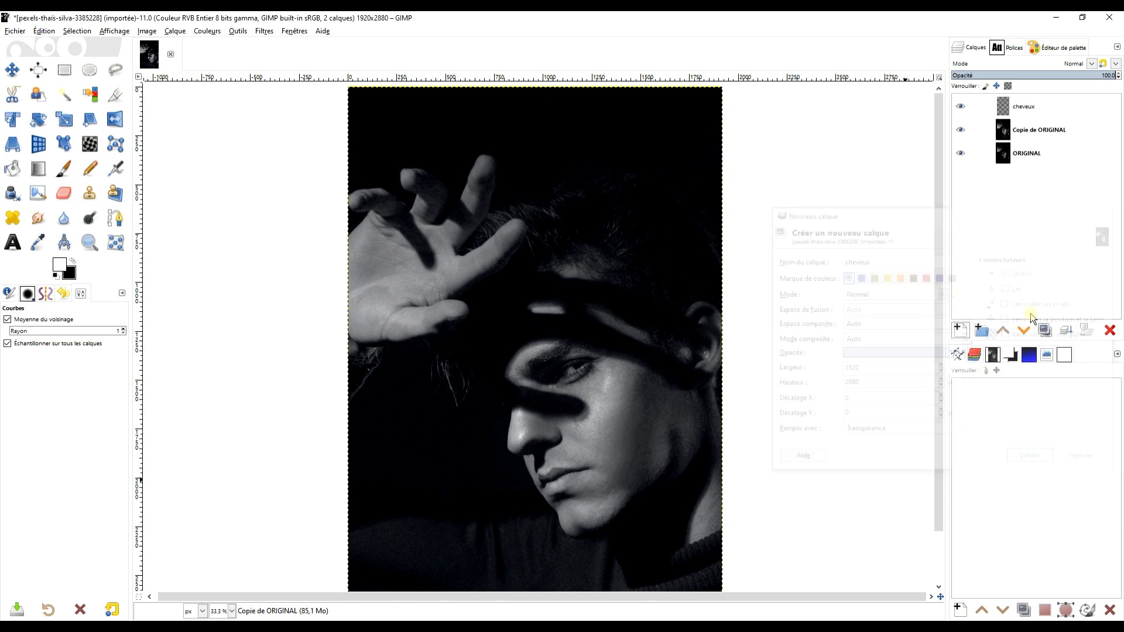
Step: Activate the Paintbrush tool and set the foreground color to green 349d2f
click(70, 173)
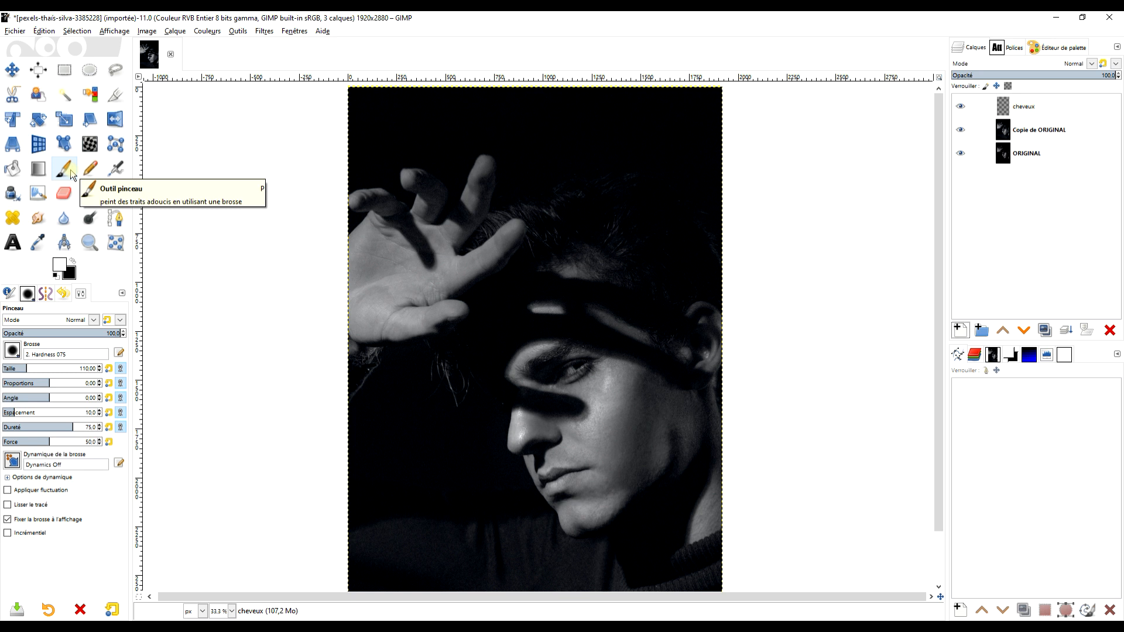
click(60, 265)
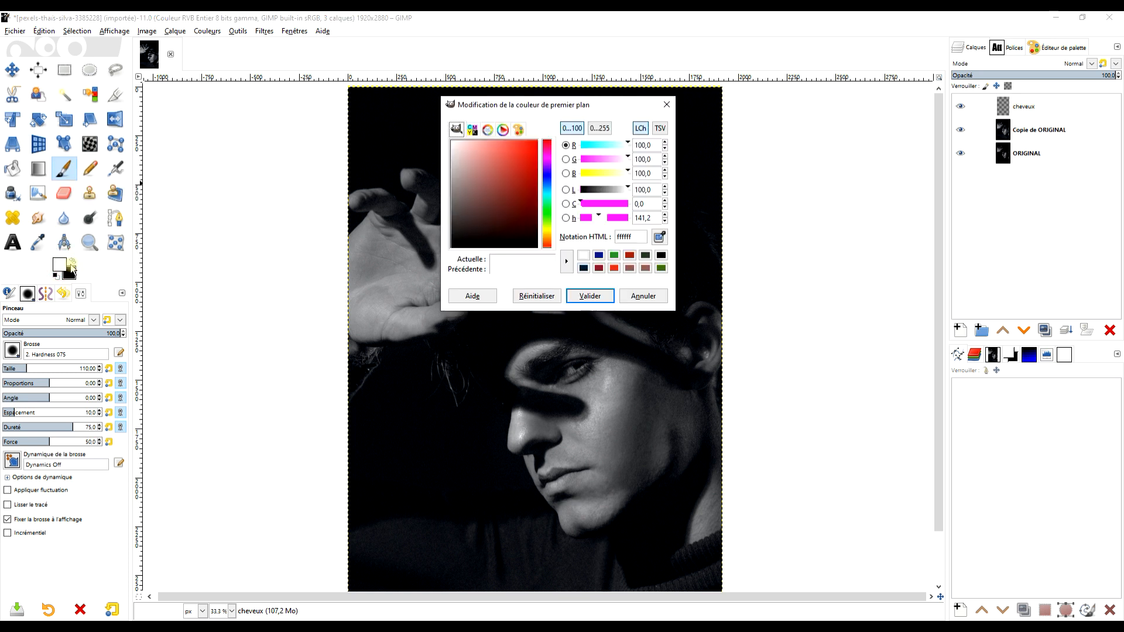
click(615, 256)
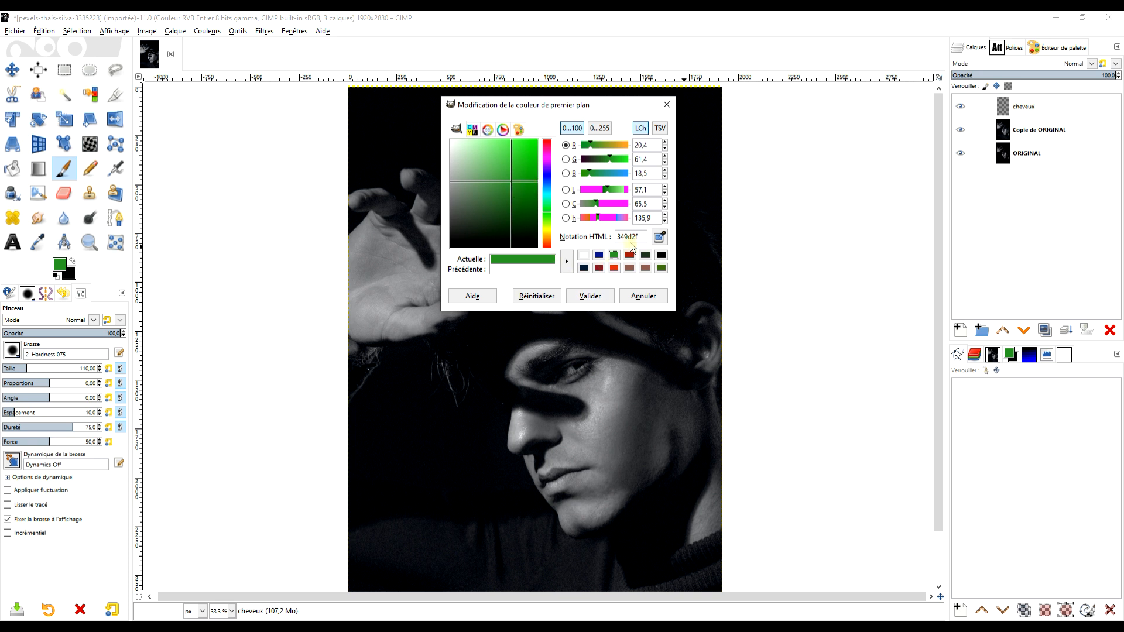
click(588, 296)
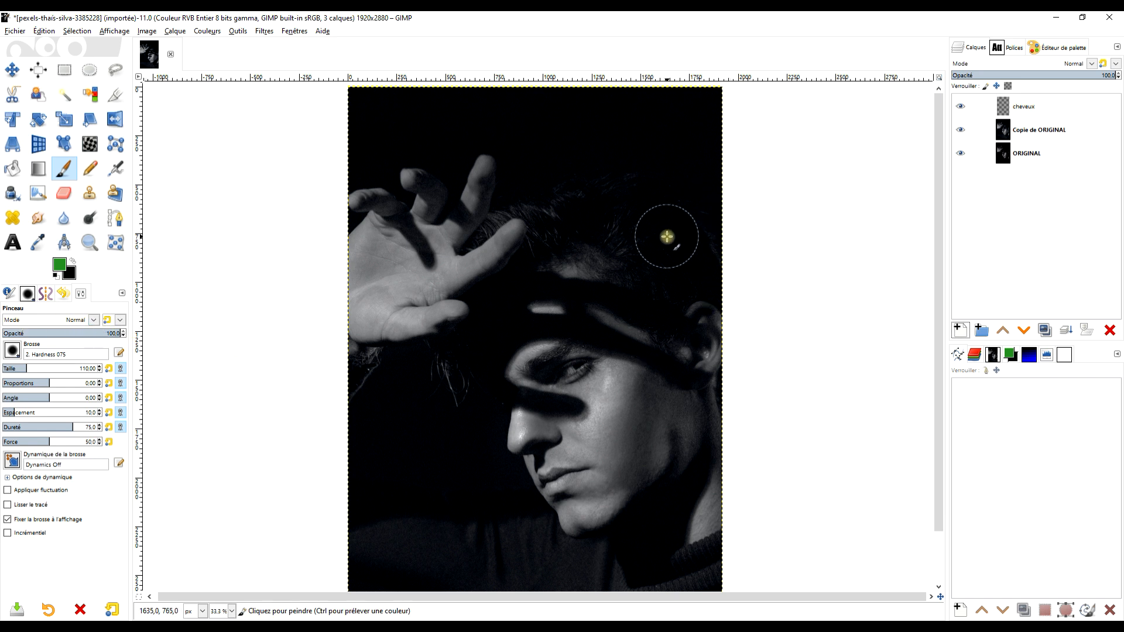
Step: Paint a green stroke on the cheveux layer along the top and back outline of the hair, down to the image's edge
scroll(679, 215, up, 2)
drag(655, 261, 623, 300)
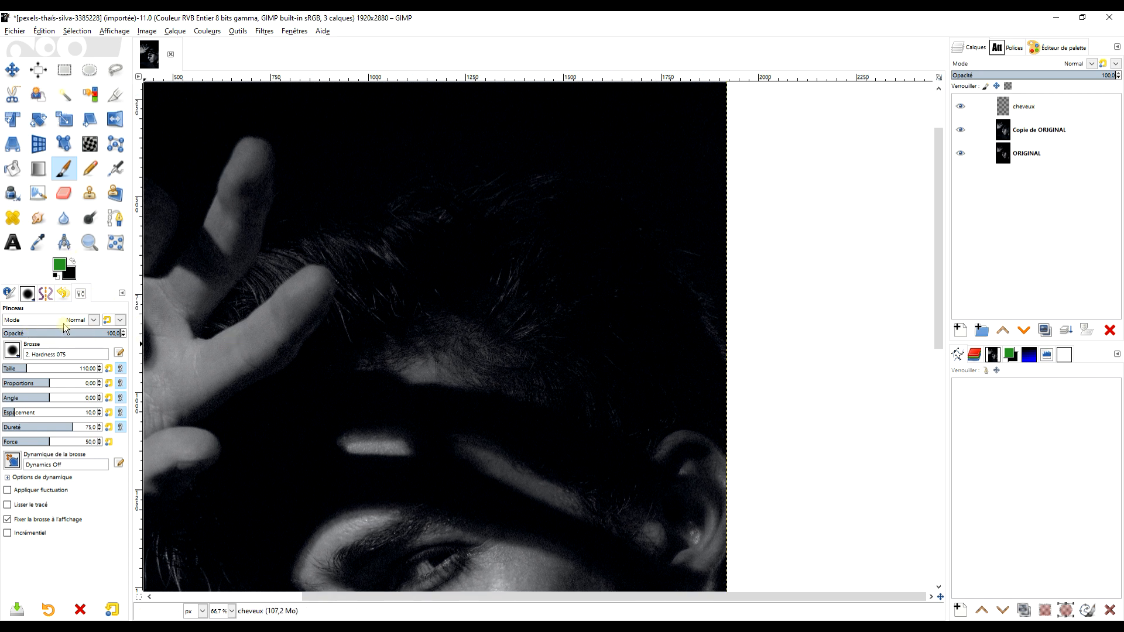
drag(465, 247, 412, 253)
scroll(395, 203, up, 2)
mouse_move(301, 223)
mouse_down()
mouse_move(357, 214)
mouse_move(419, 230)
mouse_move(397, 198)
mouse_move(538, 213)
mouse_move(618, 175)
mouse_move(664, 174)
mouse_move(730, 188)
mouse_move(783, 286)
mouse_up()
key(space)
mouse_move(548, 187)
mouse_down()
mouse_move(632, 271)
mouse_move(749, 432)
mouse_move(798, 527)
mouse_up()
key(space)
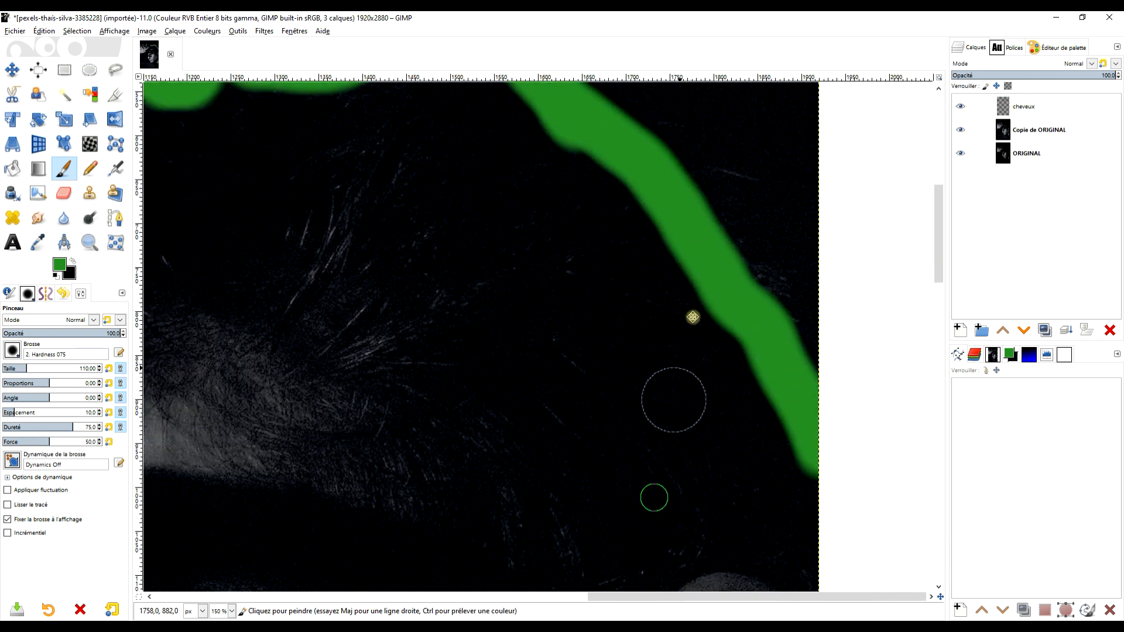
Step: Continue the green outline over the top of the ear and down around the sideburn to the temple
mouse_move(841, 291)
mouse_down()
mouse_move(855, 426)
mouse_move(817, 391)
mouse_move(725, 375)
mouse_move(657, 439)
mouse_up()
key(space)
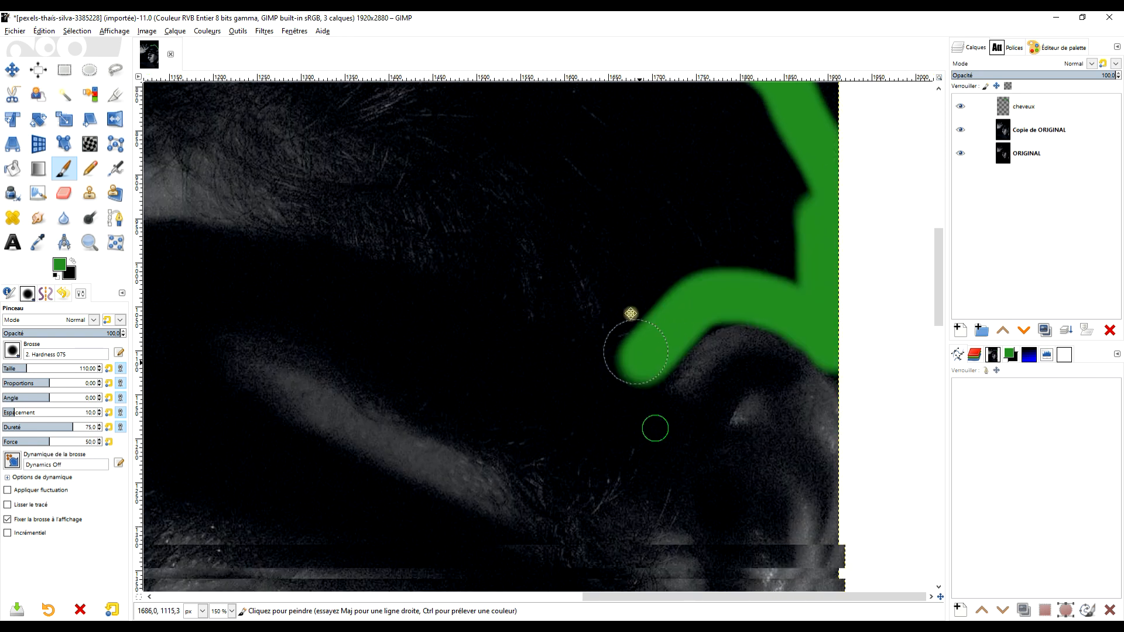
mouse_move(620, 231)
mouse_down()
mouse_move(585, 303)
mouse_move(592, 391)
mouse_move(515, 307)
mouse_up()
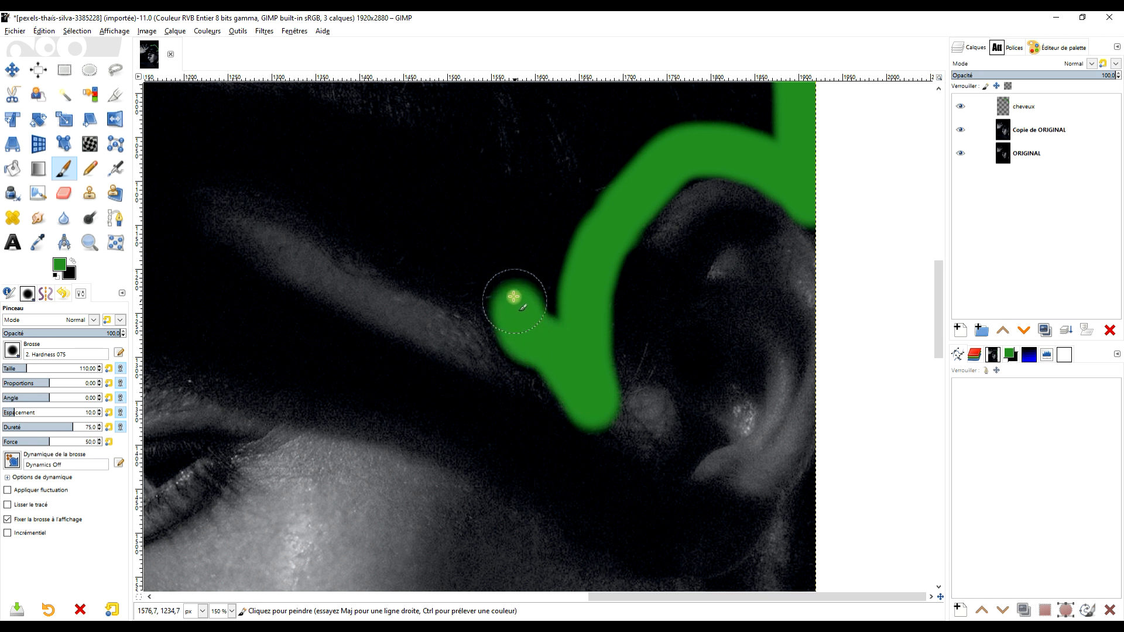
key(space)
Step: Paint the green outline up the temple and along the forehead hairline to the tip of the index finger
mouse_move(698, 380)
mouse_down()
mouse_move(574, 261)
mouse_move(574, 328)
mouse_move(472, 130)
mouse_move(472, 143)
mouse_up()
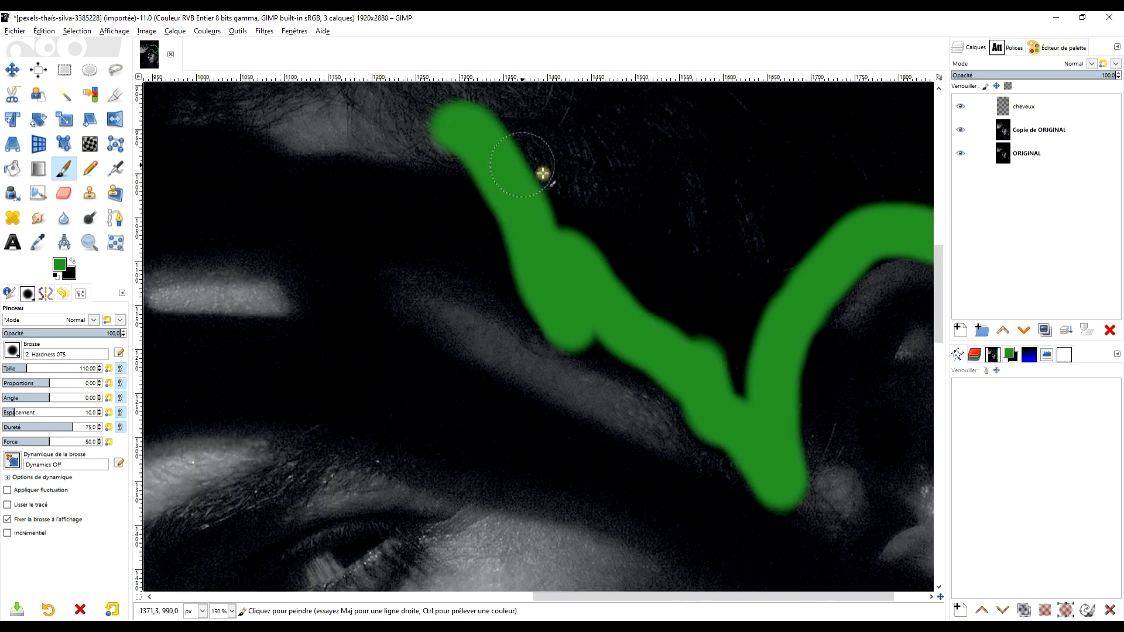
key(space)
mouse_move(610, 361)
mouse_down()
mouse_move(593, 330)
mouse_move(521, 281)
mouse_move(454, 256)
mouse_move(307, 268)
mouse_up()
key(space)
mouse_move(692, 251)
mouse_down()
mouse_move(586, 263)
mouse_move(654, 141)
mouse_up()
key(space)
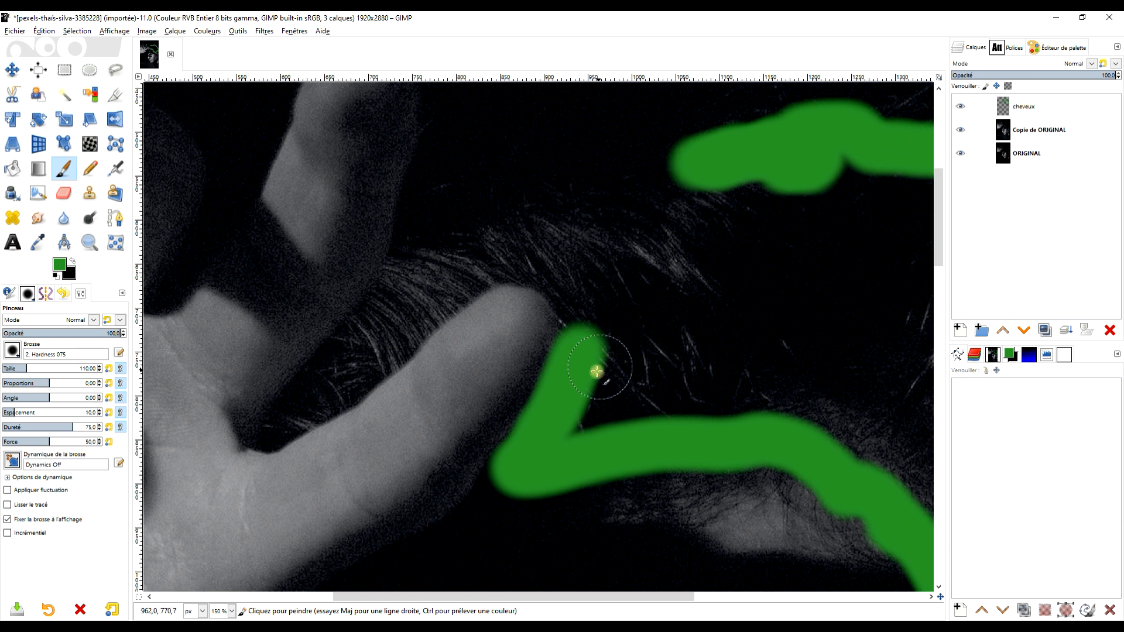
Step: Paint green over the hair around the index fingertip and in the gap between the fingers, following the hand's edges
mouse_move(585, 352)
mouse_down()
mouse_move(585, 316)
mouse_move(501, 266)
mouse_move(456, 279)
mouse_move(405, 331)
mouse_up()
scroll(405, 331, up, 2)
key(space)
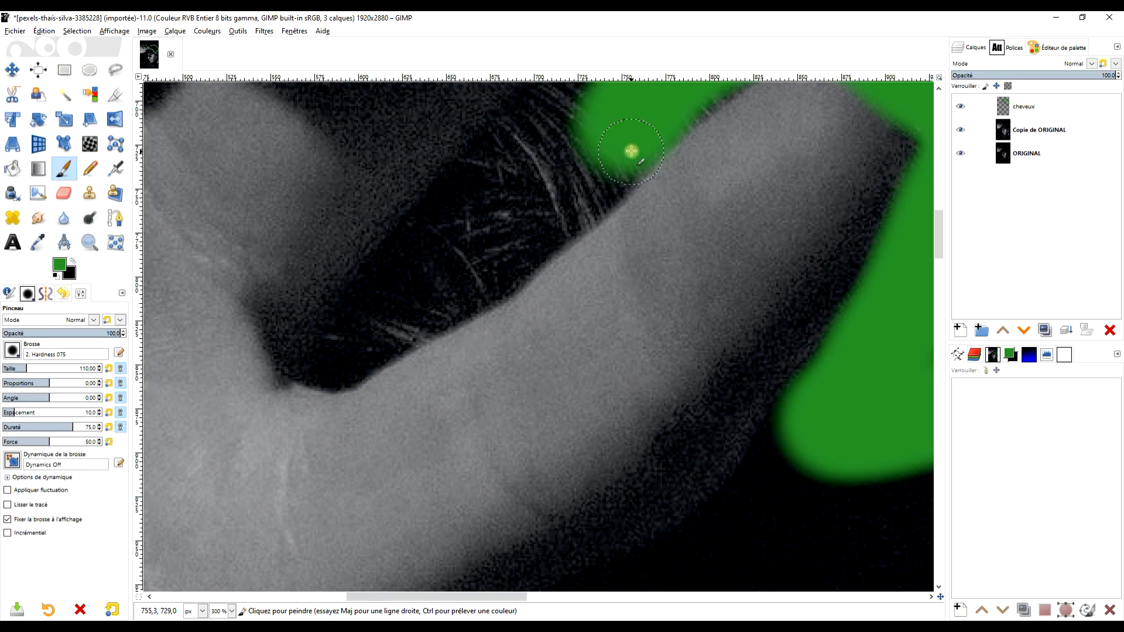
mouse_move(624, 141)
mouse_down()
mouse_move(520, 234)
mouse_move(425, 285)
mouse_move(360, 351)
mouse_move(525, 250)
mouse_move(624, 152)
mouse_up()
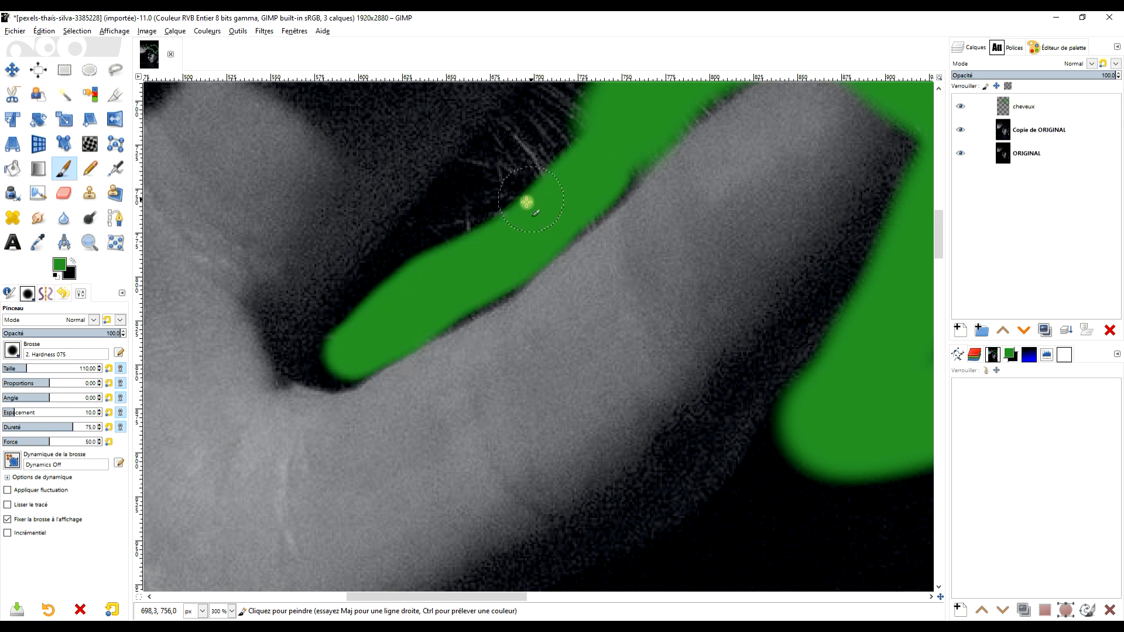
scroll(536, 198, up, 1)
drag(444, 262, 402, 367)
mouse_move(275, 450)
mouse_down()
mouse_move(394, 292)
mouse_move(499, 196)
mouse_move(355, 355)
mouse_move(560, 193)
mouse_up()
drag(562, 170, 423, 434)
drag(359, 449, 447, 251)
drag(407, 432, 522, 260)
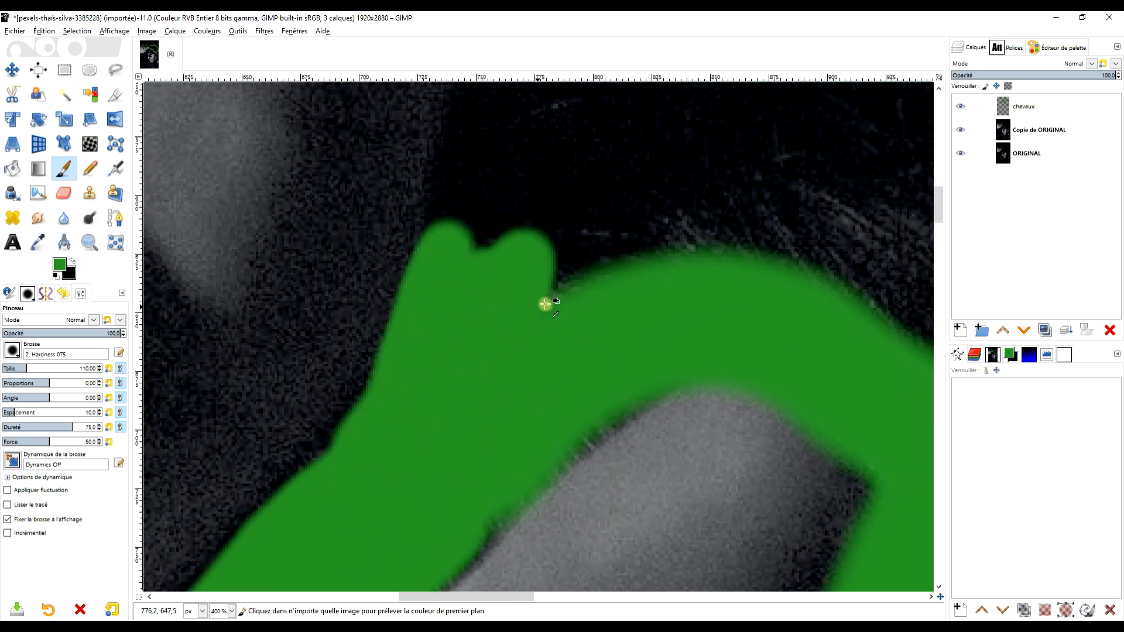
Step: Paint a green band over the hair above the fingertip, joining it to the top hair outline
ctrl+scroll(529, 312, down, 5)
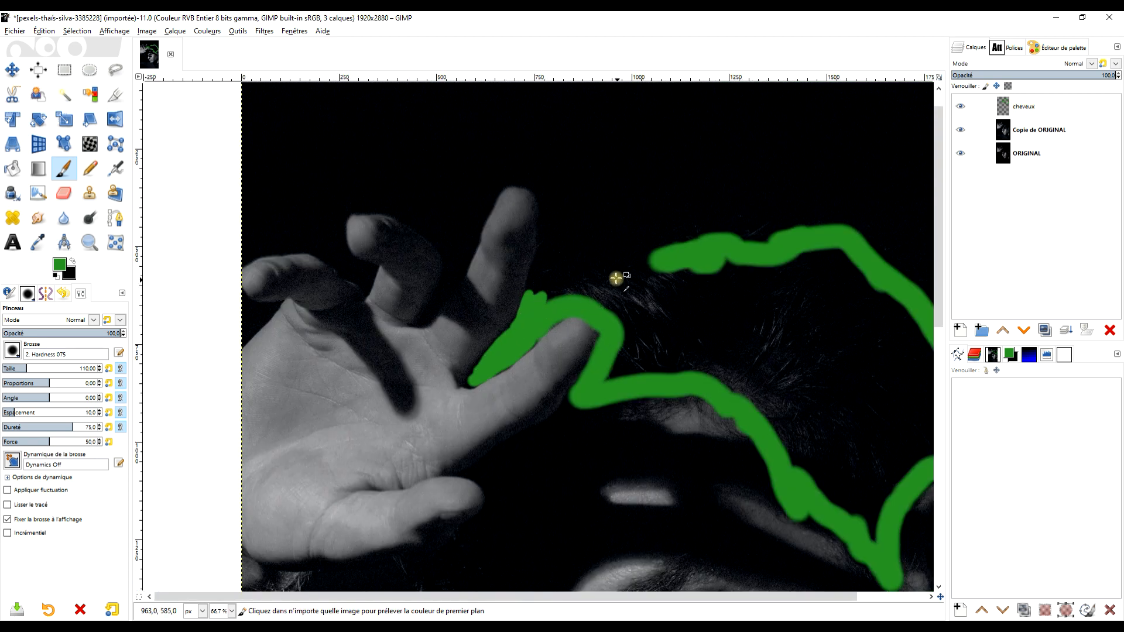
ctrl+scroll(561, 286, up, 2)
mouse_move(486, 314)
mouse_down()
mouse_move(744, 286)
mouse_move(592, 297)
mouse_move(685, 282)
mouse_move(787, 309)
mouse_move(623, 330)
mouse_up()
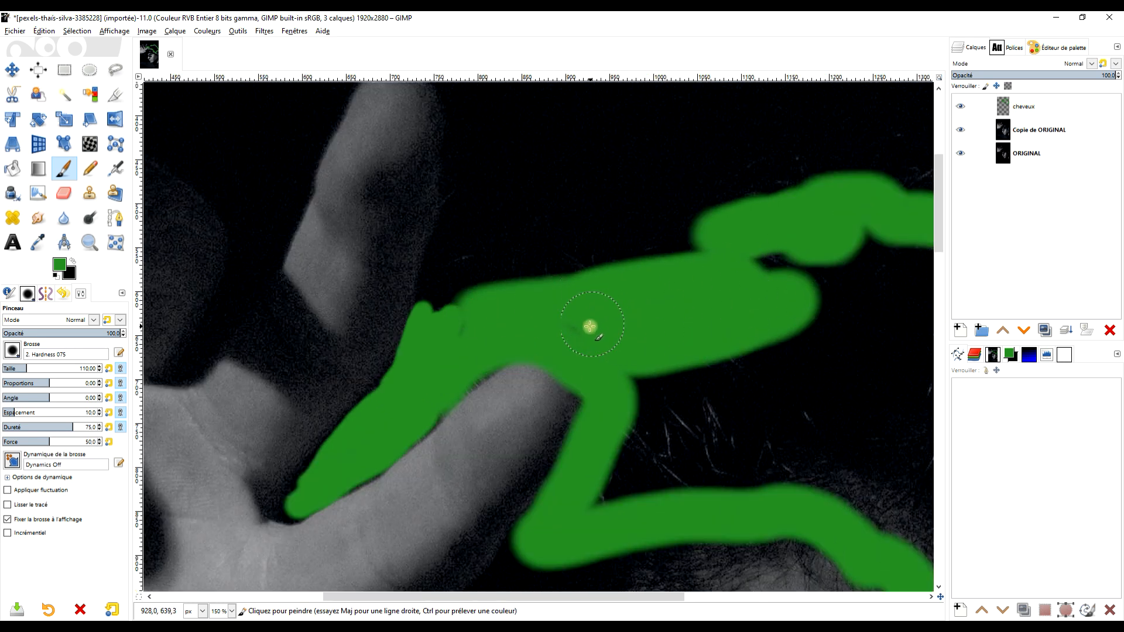
drag(720, 372, 449, 254)
ctrl+scroll(617, 300, down, 1)
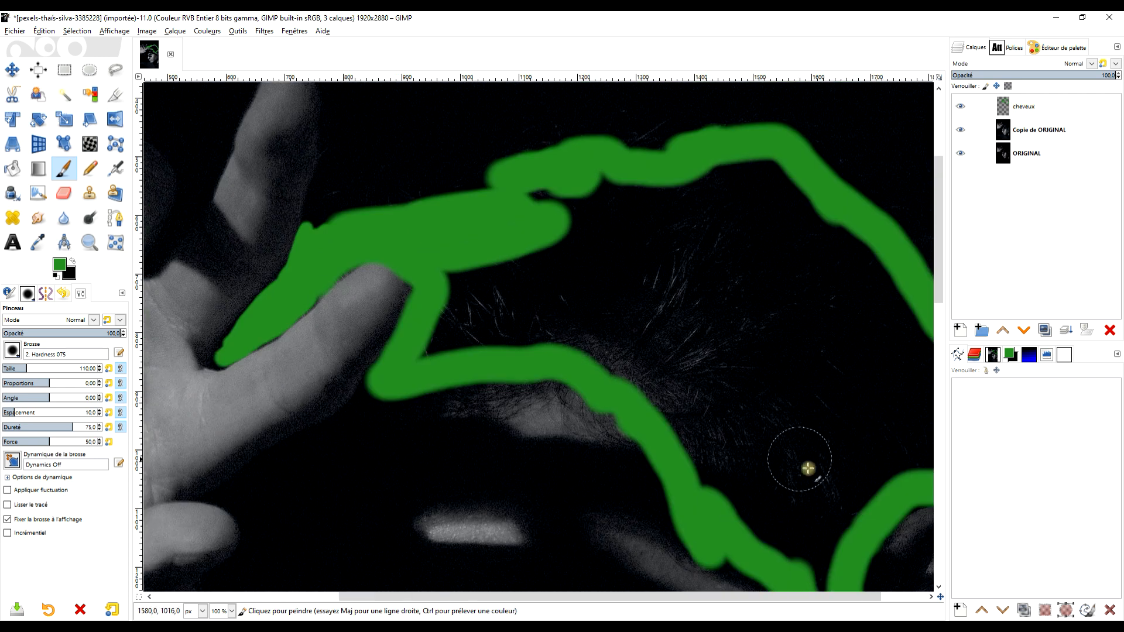
Step: Fill the whole hair area inside the outline with green brush strokes, covering the remaining dark spots
scroll(755, 358, down, 5)
ctrl+scroll(753, 341, down, 2)
drag(774, 288, 650, 461)
mouse_move(667, 388)
mouse_down()
mouse_move(607, 329)
mouse_move(627, 304)
mouse_move(607, 299)
mouse_move(562, 316)
mouse_move(534, 306)
mouse_move(498, 351)
mouse_move(568, 345)
mouse_up()
mouse_move(626, 410)
mouse_down()
mouse_move(671, 463)
mouse_move(668, 474)
mouse_move(681, 421)
mouse_move(721, 418)
mouse_move(727, 405)
mouse_move(696, 400)
mouse_move(676, 337)
mouse_up()
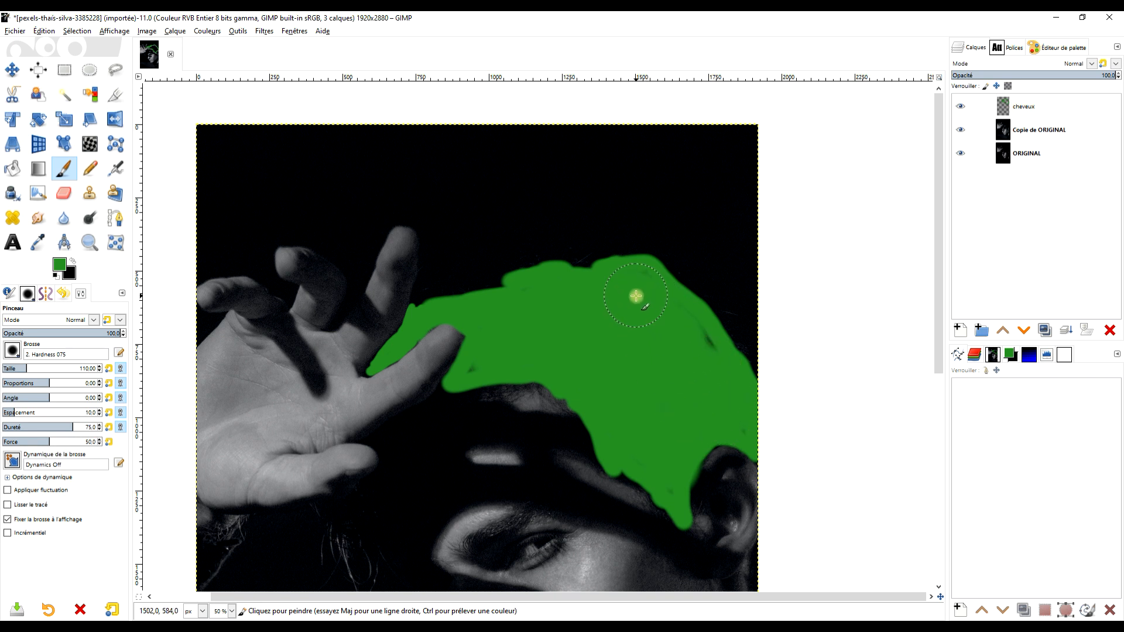
scroll(464, 369, up, 2)
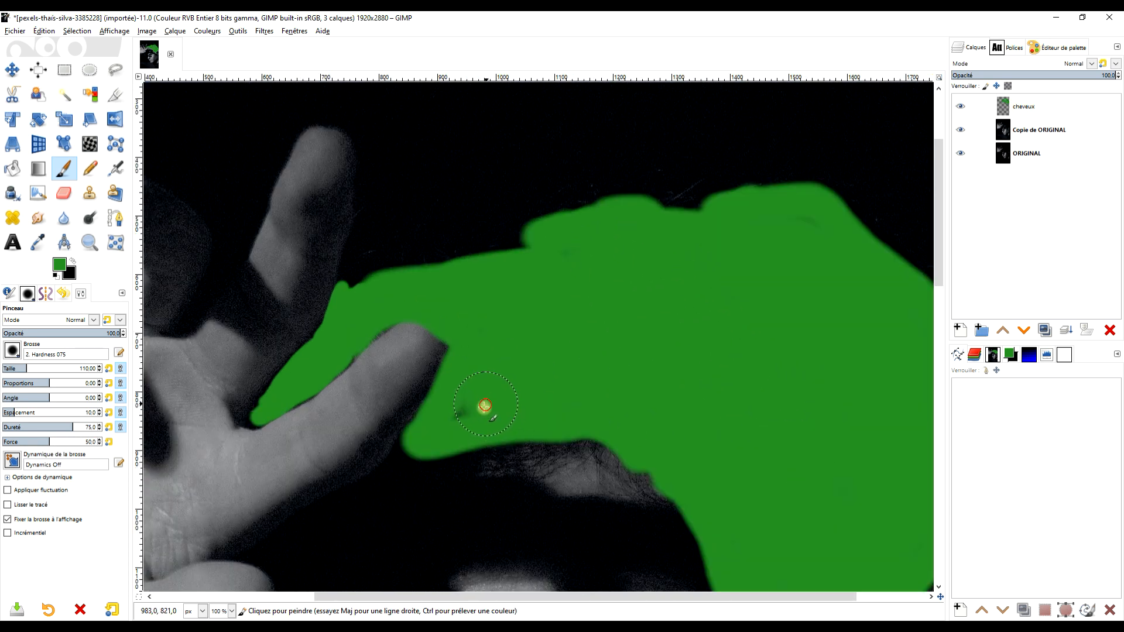
scroll(509, 381, down, 3)
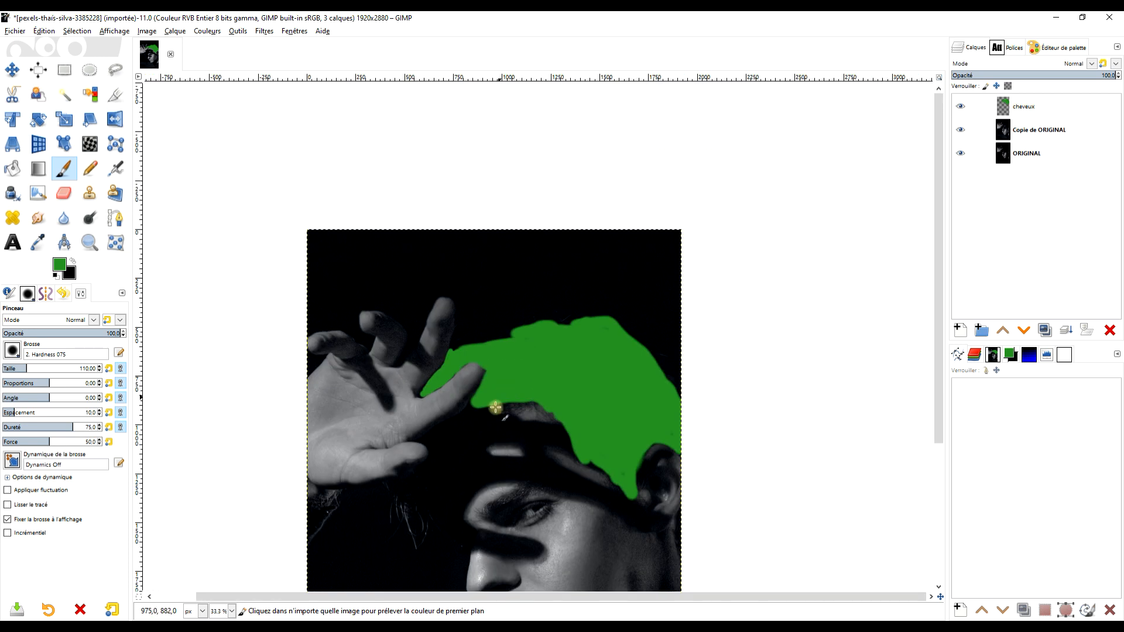
Step: Paint green over the upper part of the loose hair strands below the thumb
scroll(644, 264, up, 3)
scroll(577, 300, up, 1)
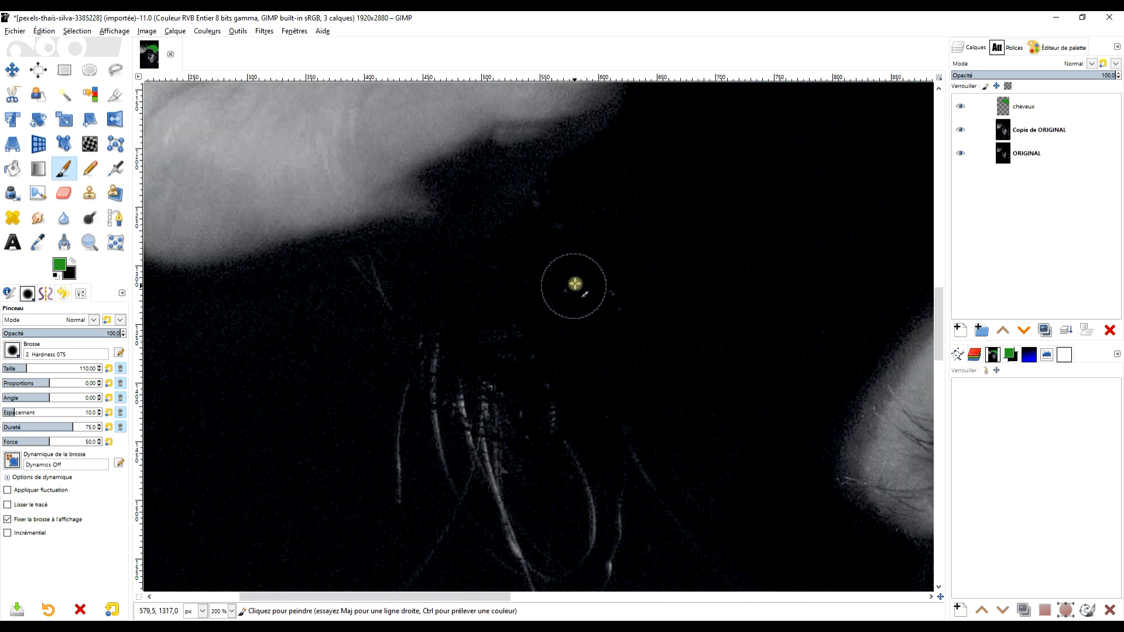
mouse_move(532, 261)
mouse_down()
mouse_move(410, 288)
mouse_move(510, 353)
mouse_move(535, 324)
mouse_move(537, 294)
mouse_move(507, 338)
mouse_move(545, 260)
mouse_move(563, 358)
mouse_move(542, 313)
mouse_move(555, 378)
mouse_move(531, 335)
mouse_move(505, 409)
mouse_move(493, 318)
mouse_move(464, 320)
mouse_move(446, 340)
mouse_move(518, 313)
mouse_move(585, 365)
mouse_move(583, 351)
mouse_move(544, 274)
mouse_move(508, 264)
mouse_move(469, 278)
mouse_up()
scroll(501, 359, down, 6)
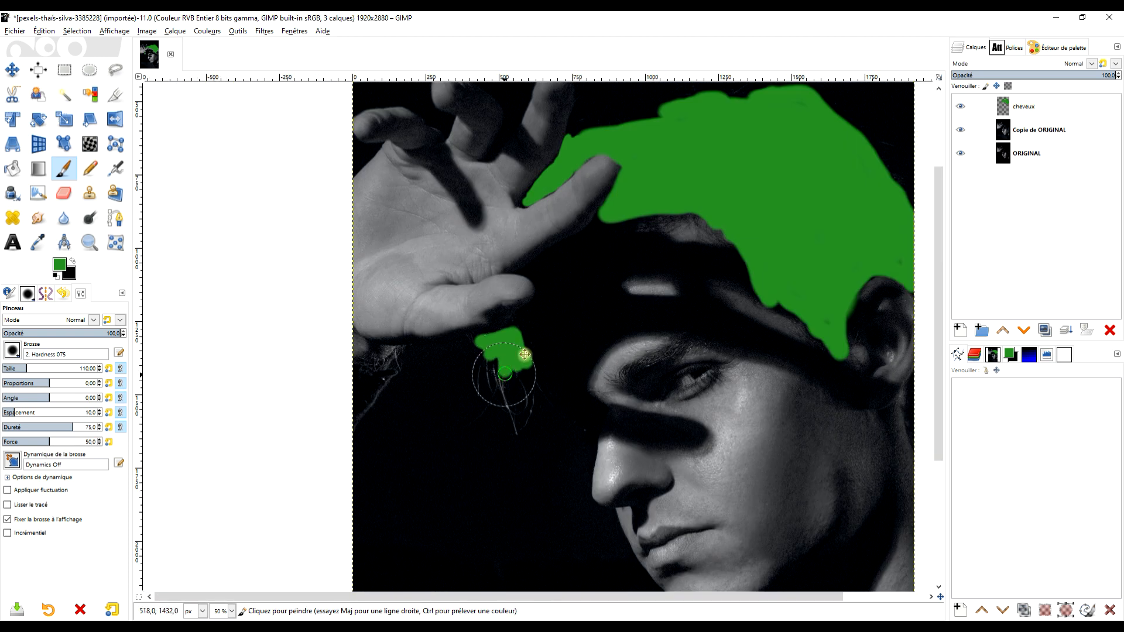
Step: Extend the green paint slightly lower along the forehead hairline beside the fingertip
scroll(695, 236, up, 5)
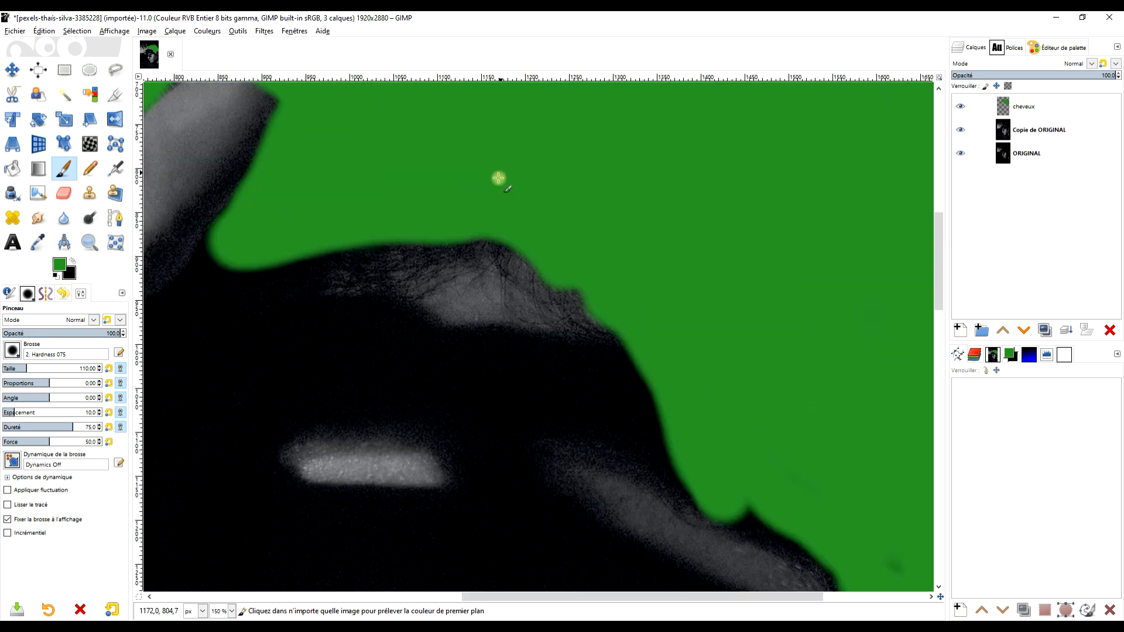
drag(452, 233, 339, 239)
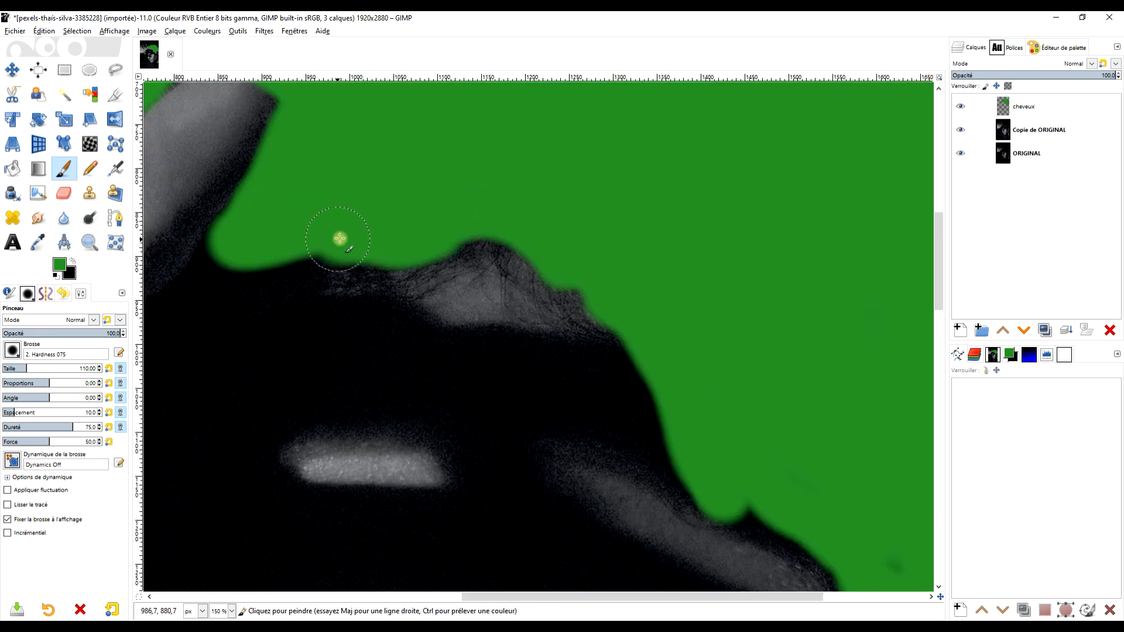
scroll(556, 222, down, 3)
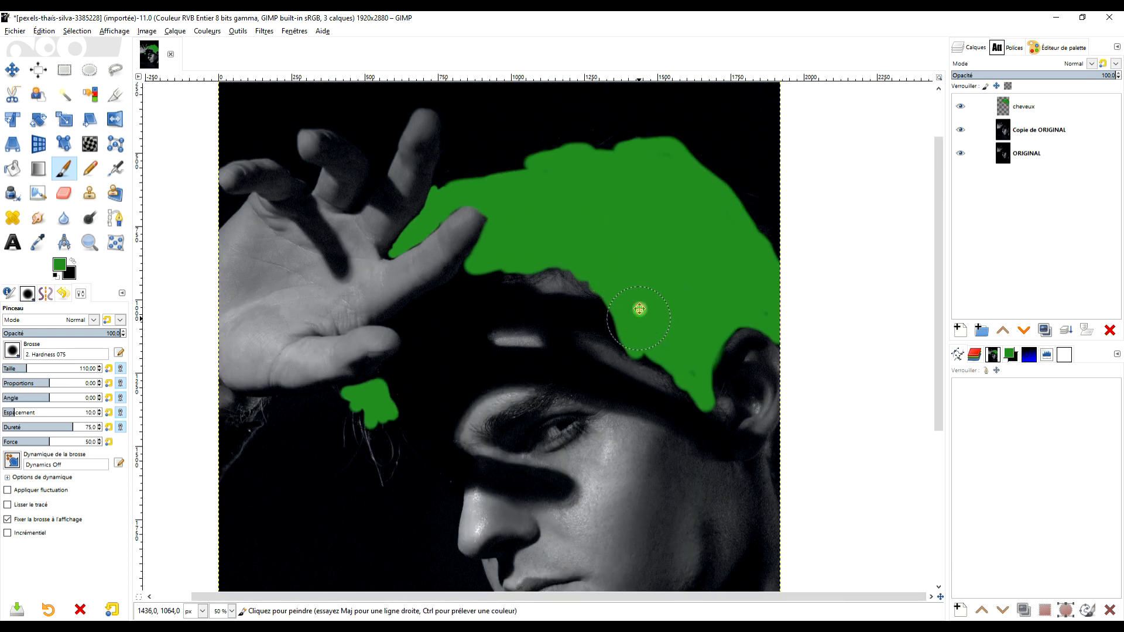
Step: Set the cheveux layer's blend mode to Couleur TSL
click(1069, 110)
click(1093, 65)
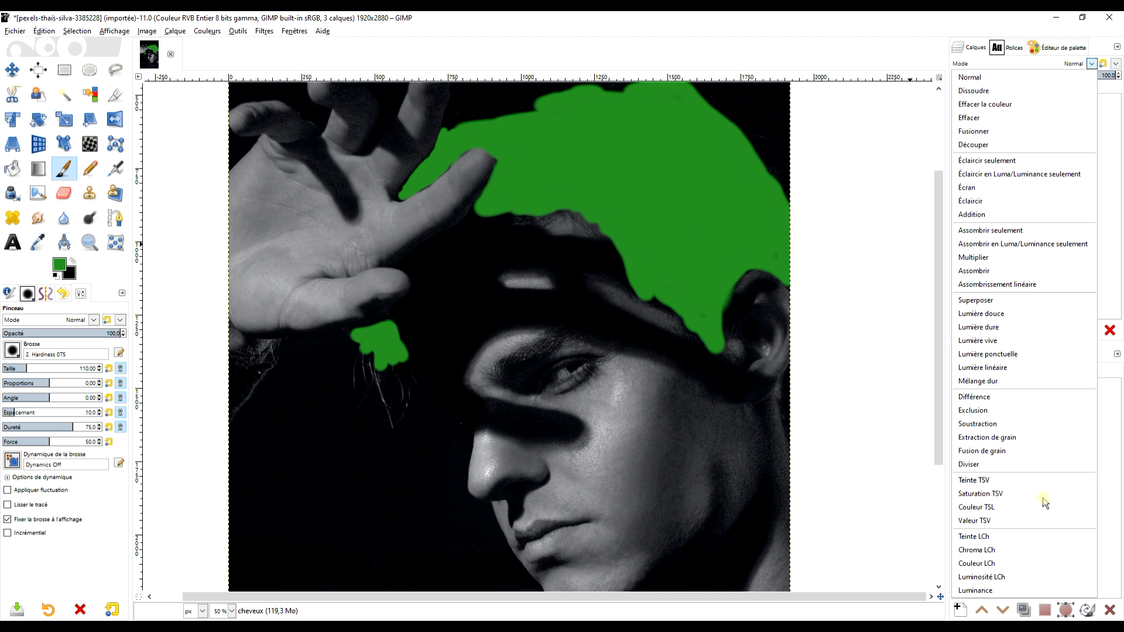
click(988, 508)
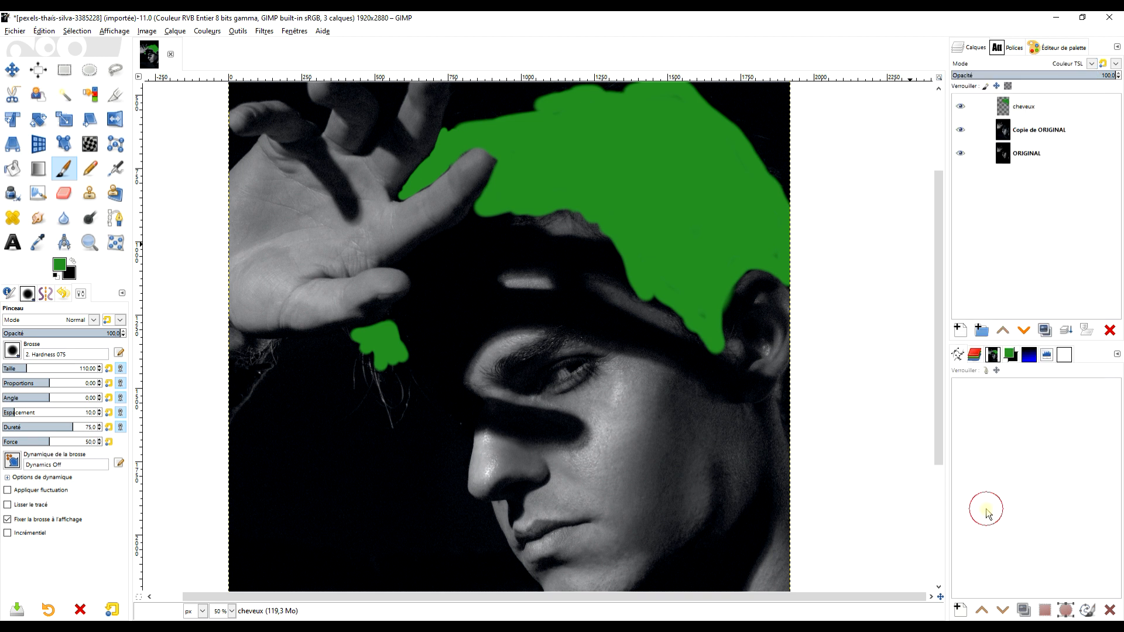
Step: Smudge the green paint down along the left and central loose strands below the thumb with the Smudge tool
scroll(689, 214, up, 1)
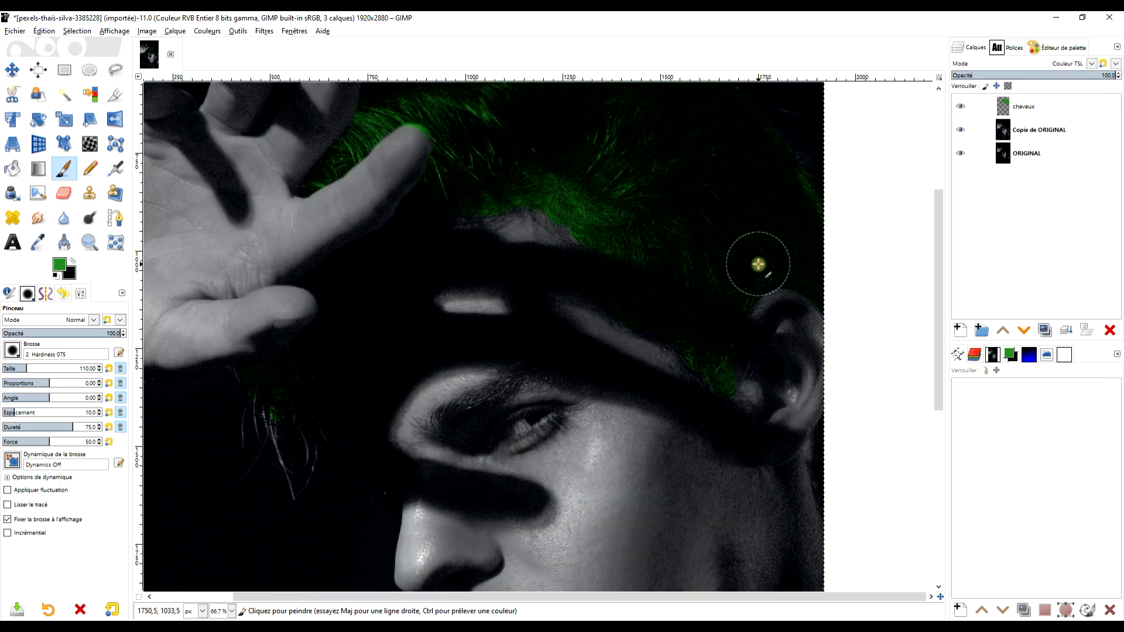
drag(757, 263, 732, 363)
drag(557, 364, 688, 221)
scroll(380, 391, up, 3)
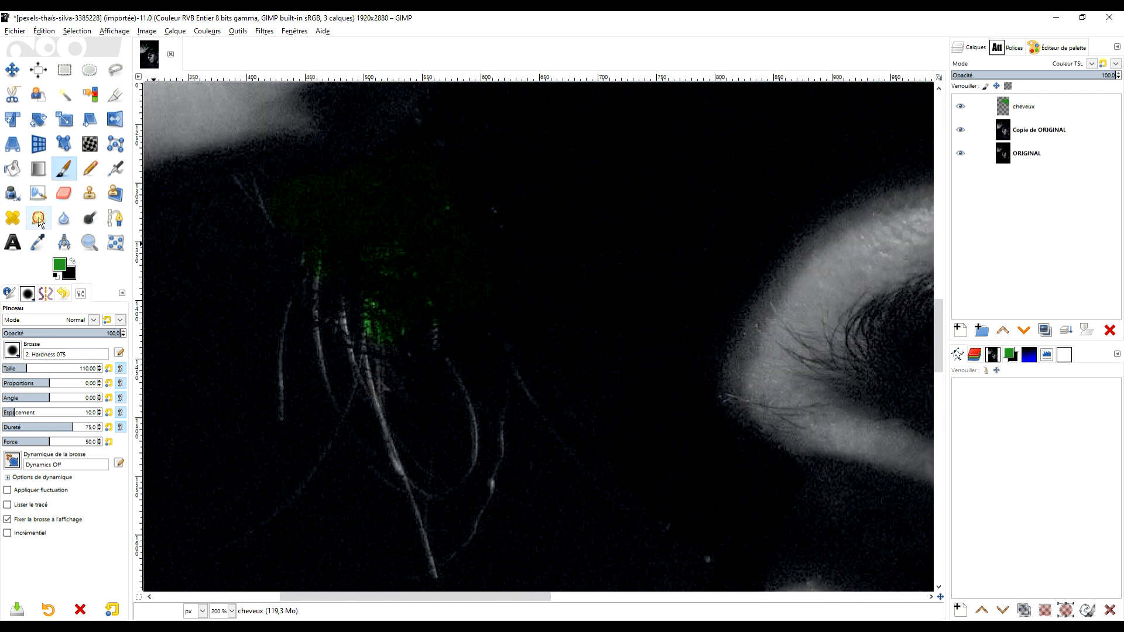
click(39, 218)
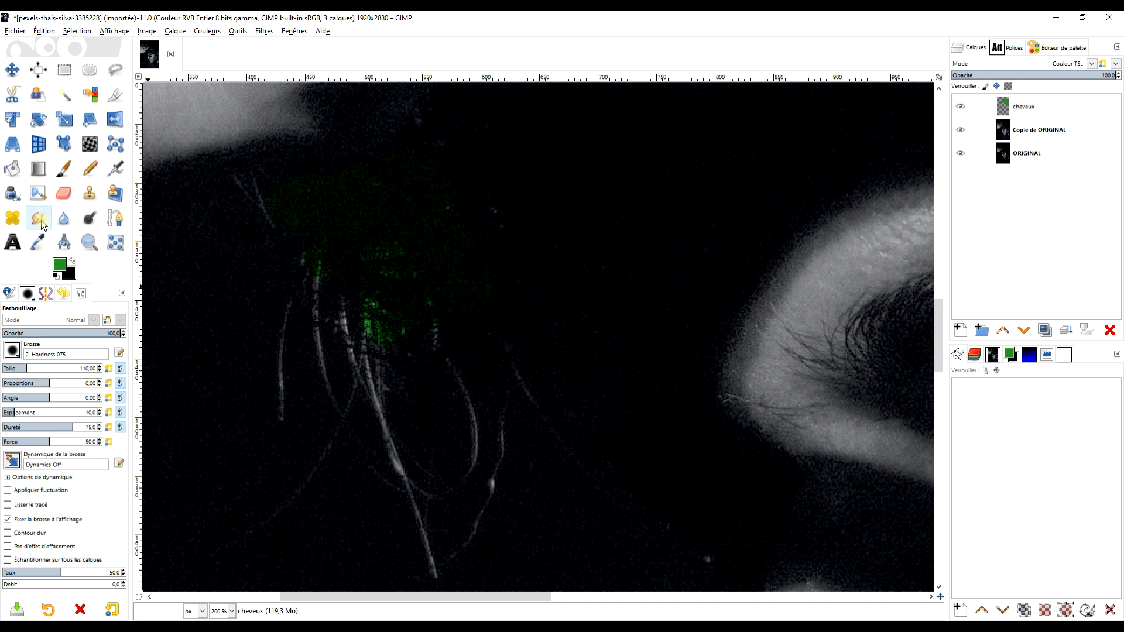
drag(374, 316, 407, 512)
drag(333, 238, 331, 403)
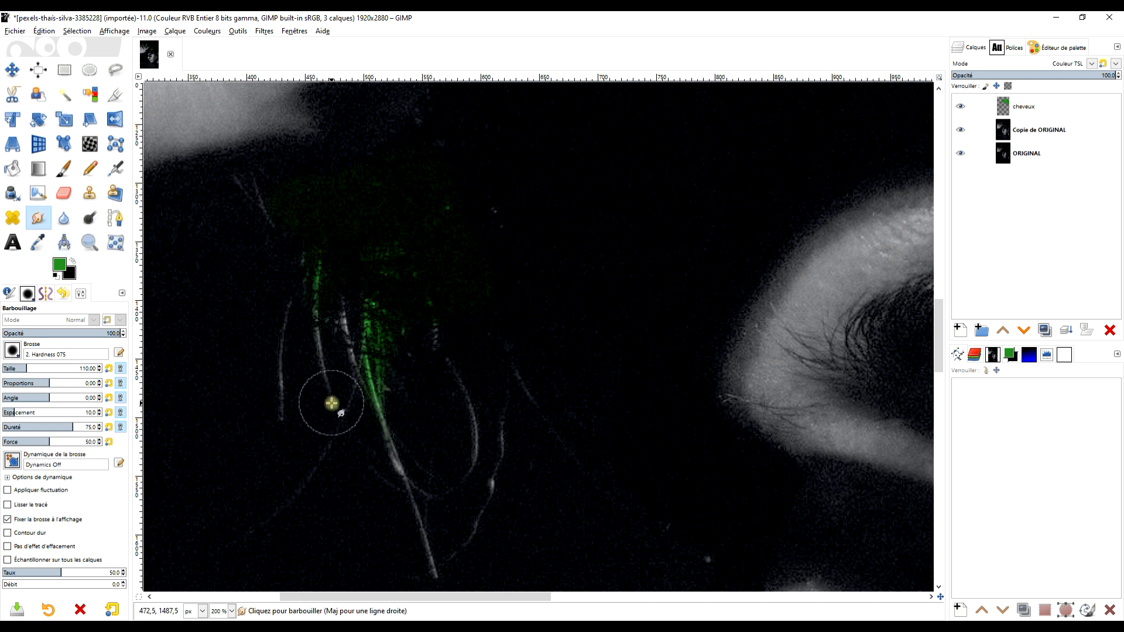
drag(329, 345, 354, 430)
mouse_move(356, 275)
mouse_down()
mouse_move(360, 359)
mouse_move(370, 354)
mouse_move(352, 266)
mouse_move(369, 391)
mouse_up()
drag(357, 307, 386, 406)
mouse_move(320, 271)
mouse_down()
mouse_move(295, 429)
mouse_move(294, 322)
mouse_up()
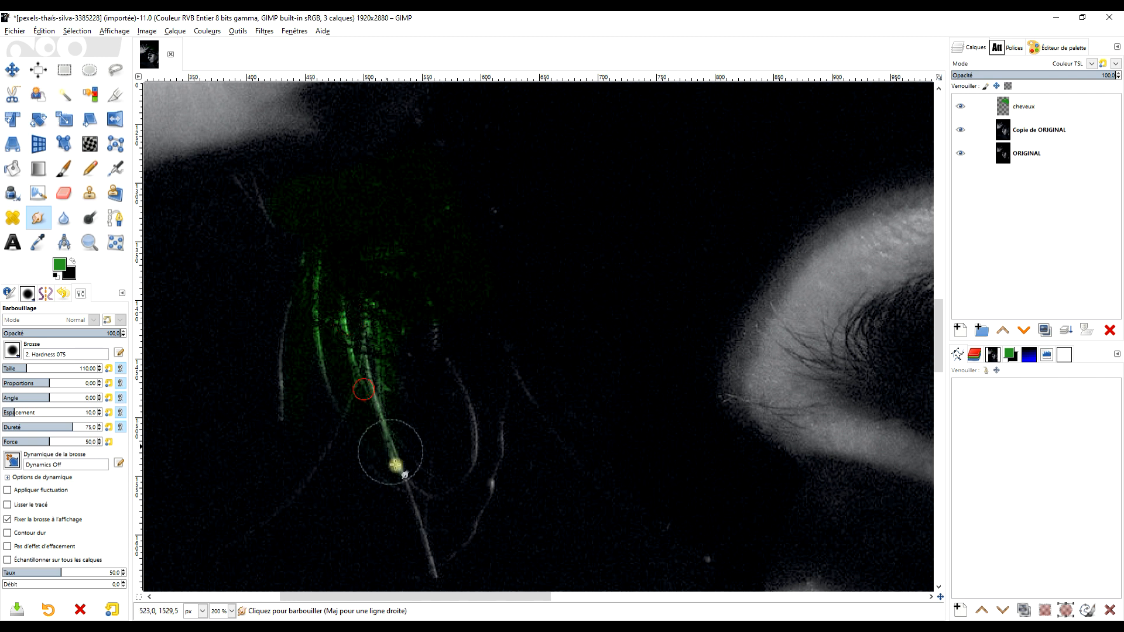
Step: Smudge the green onto the right-hand loose strands and the short upper strands below the thumb
mouse_move(535, 359)
mouse_down()
mouse_move(404, 230)
mouse_move(396, 254)
mouse_move(448, 388)
mouse_move(429, 322)
mouse_move(379, 238)
mouse_move(446, 396)
mouse_move(398, 230)
mouse_move(435, 432)
mouse_move(460, 299)
mouse_move(451, 432)
mouse_up()
mouse_move(406, 174)
mouse_down()
mouse_move(484, 293)
mouse_move(483, 319)
mouse_up()
drag(454, 207, 478, 332)
drag(452, 245, 455, 423)
drag(458, 350, 437, 456)
ctrl+scroll(484, 406, down, 3)
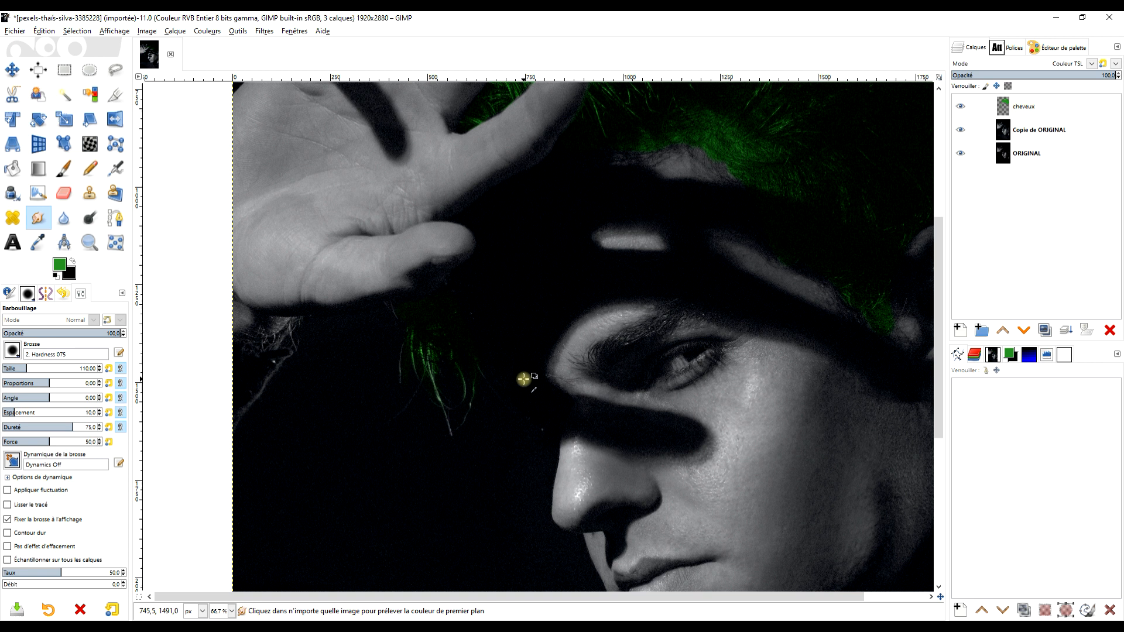
Step: Smudge the green down along the outermost left strand and over the short strands near the palm
ctrl+scroll(426, 326, up, 3)
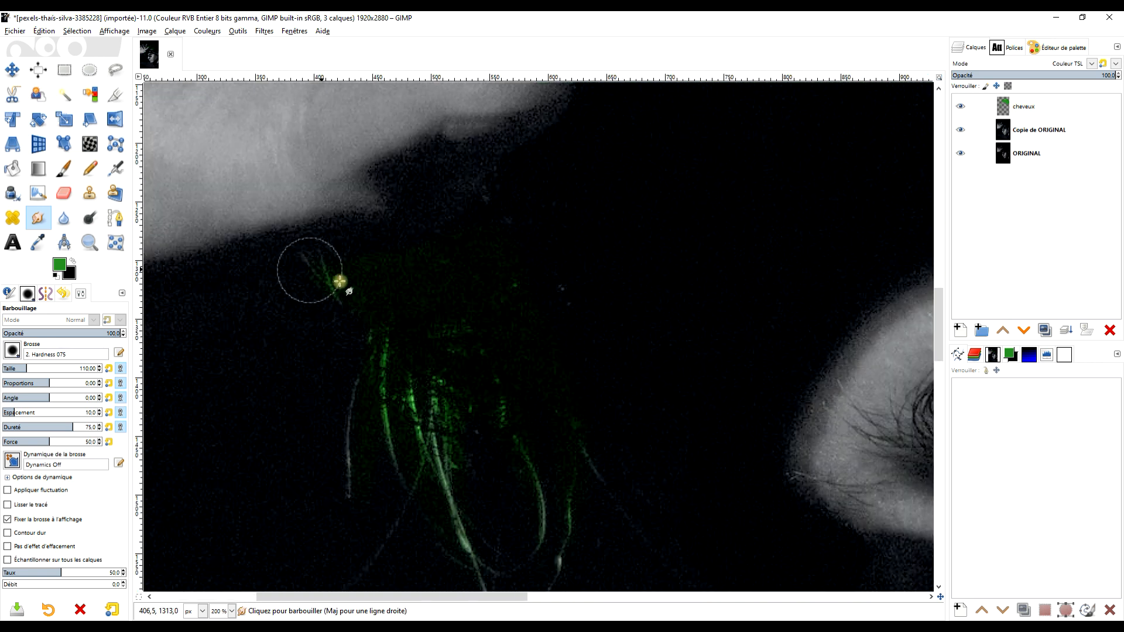
mouse_move(400, 310)
mouse_down()
mouse_move(339, 454)
mouse_move(374, 386)
mouse_move(362, 406)
mouse_move(359, 507)
mouse_up()
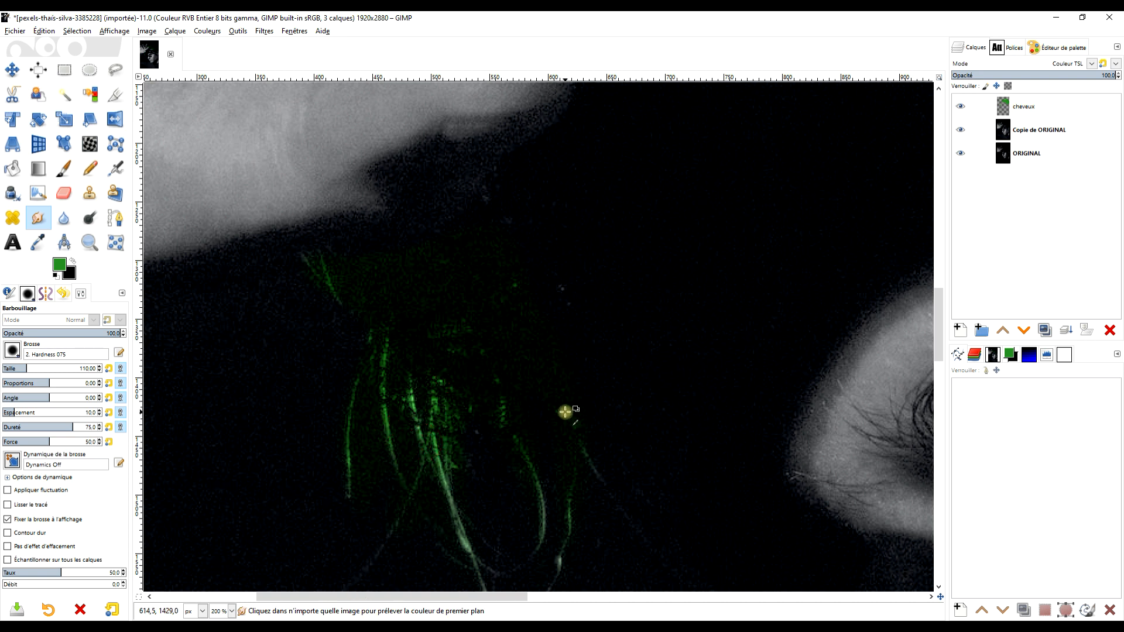
Step: Examine the green hair coloring up close and across the whole portrait
ctrl+scroll(565, 411, down, 4)
ctrl+scroll(564, 408, up, 4)
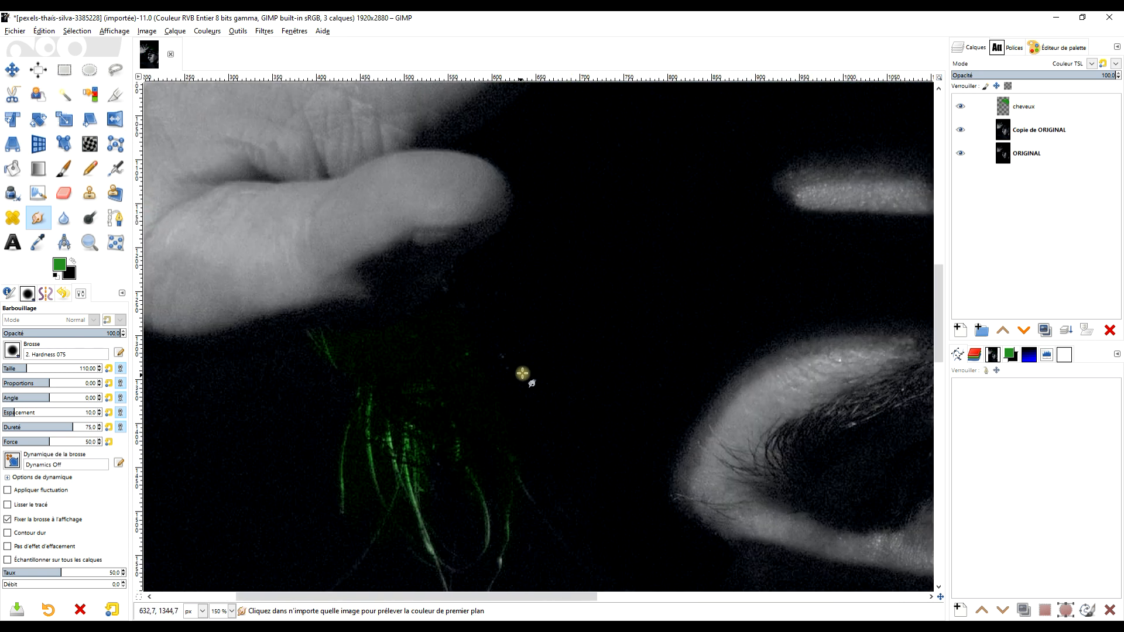
ctrl+scroll(499, 380, down, 3)
ctrl+scroll(499, 381, down, 1)
ctrl+scroll(598, 364, up, 2)
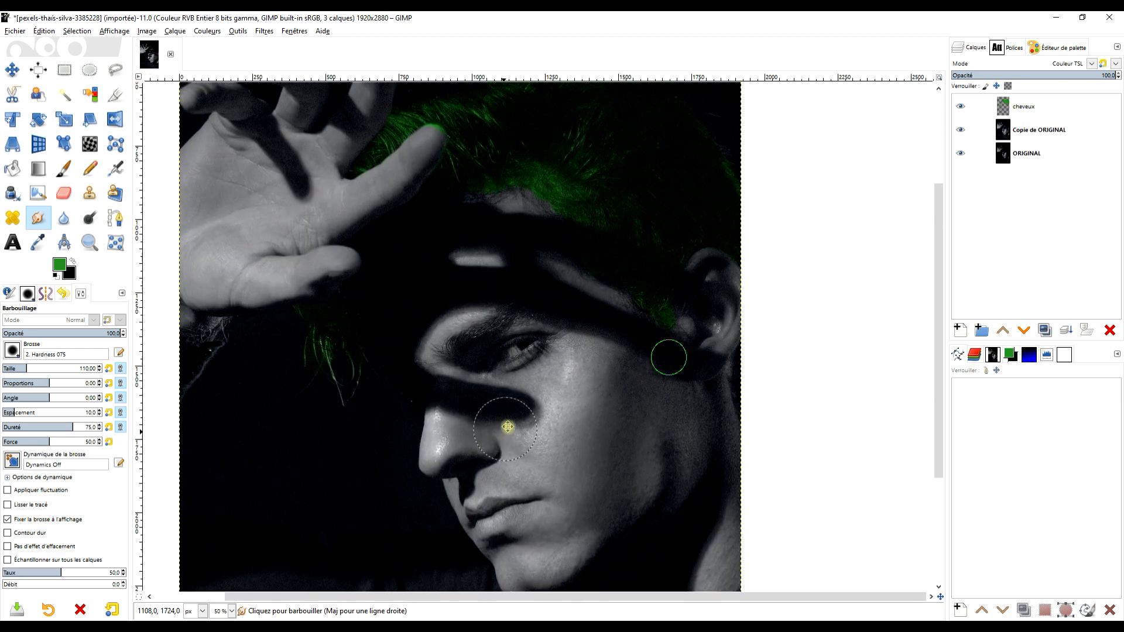
ctrl+scroll(509, 427, down, 3)
ctrl+scroll(643, 377, up, 1)
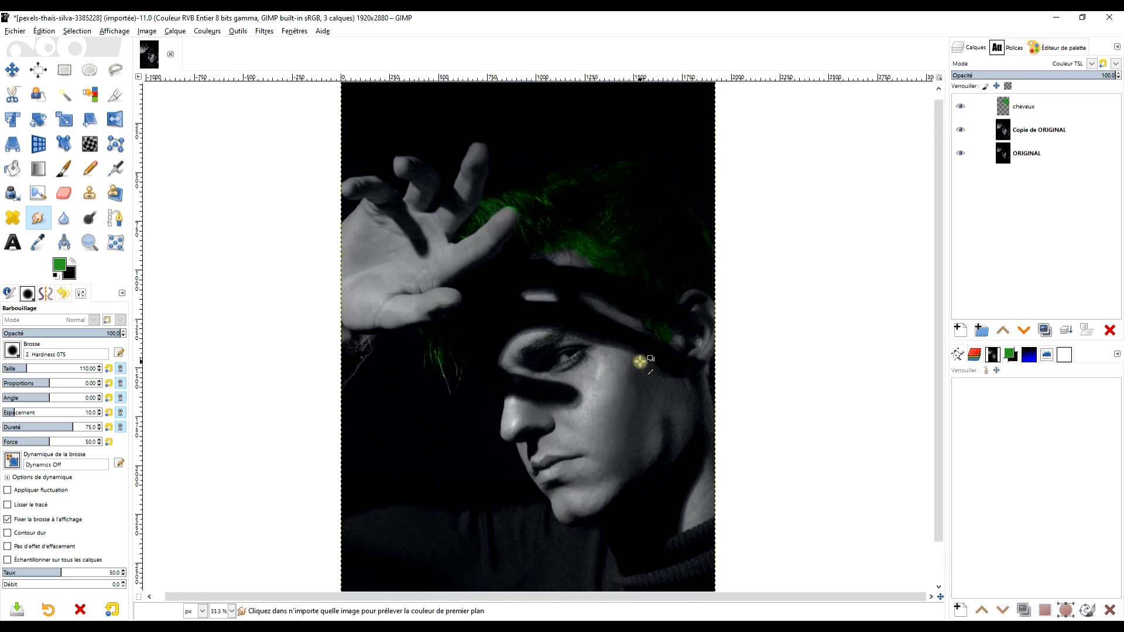
Step: Create a new transparent layer named oeil above the cheveux layer
click(960, 331)
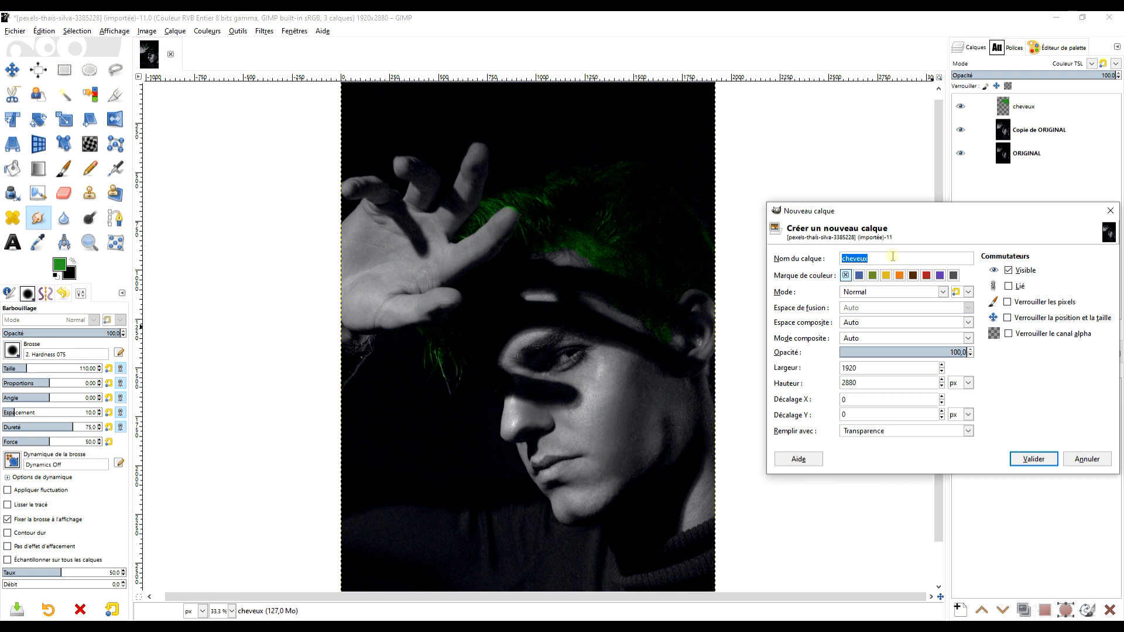
key(BackSpace)
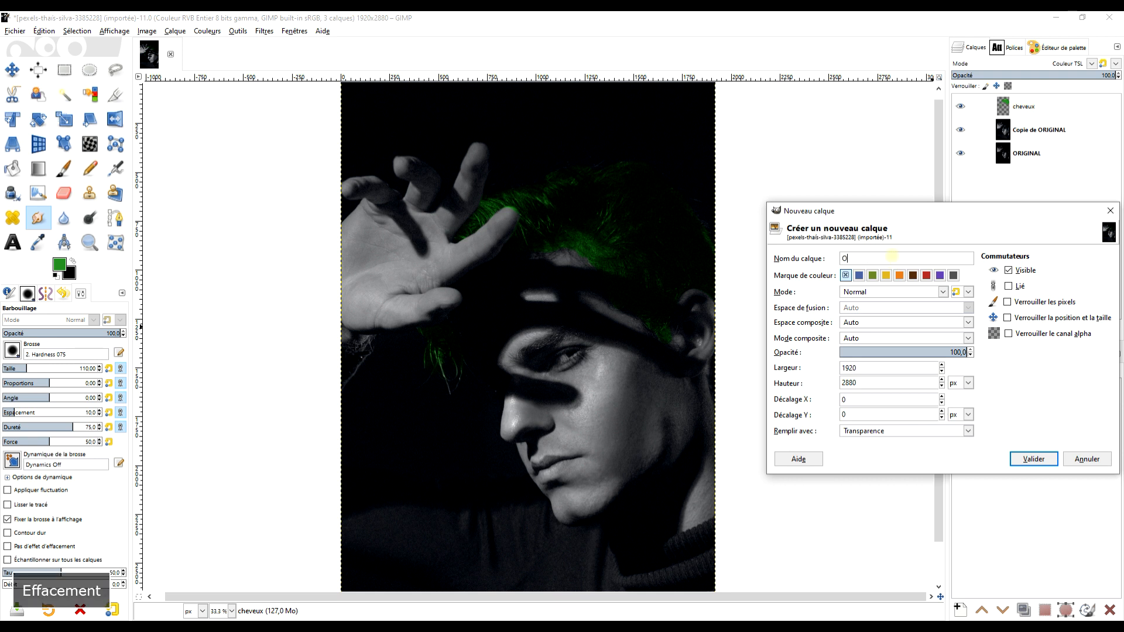
text(oeil)
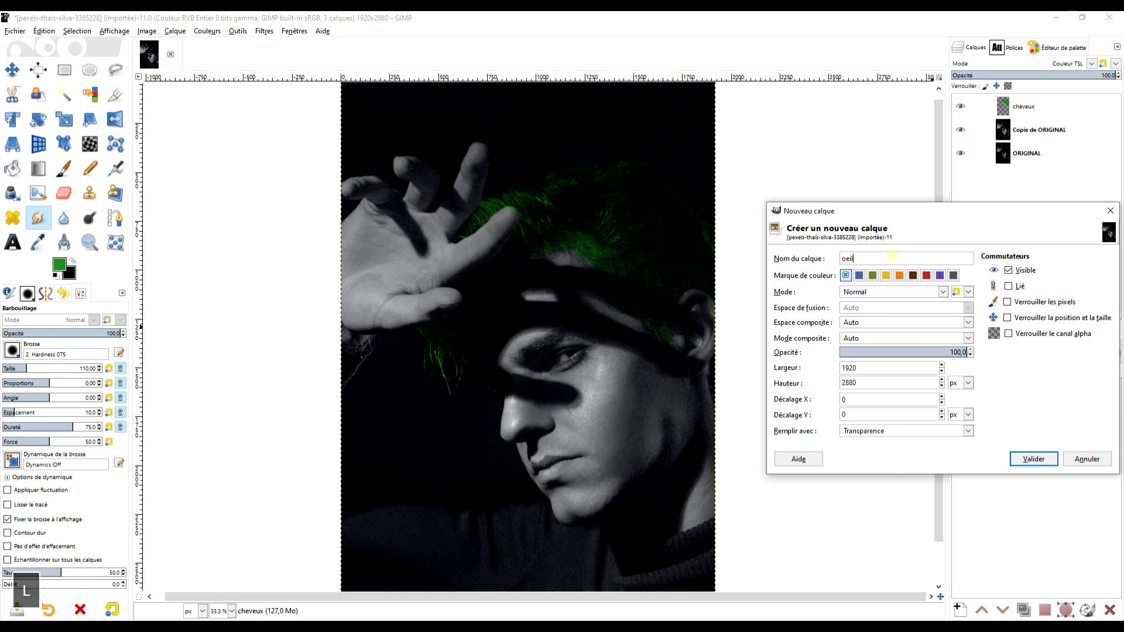
click(1045, 462)
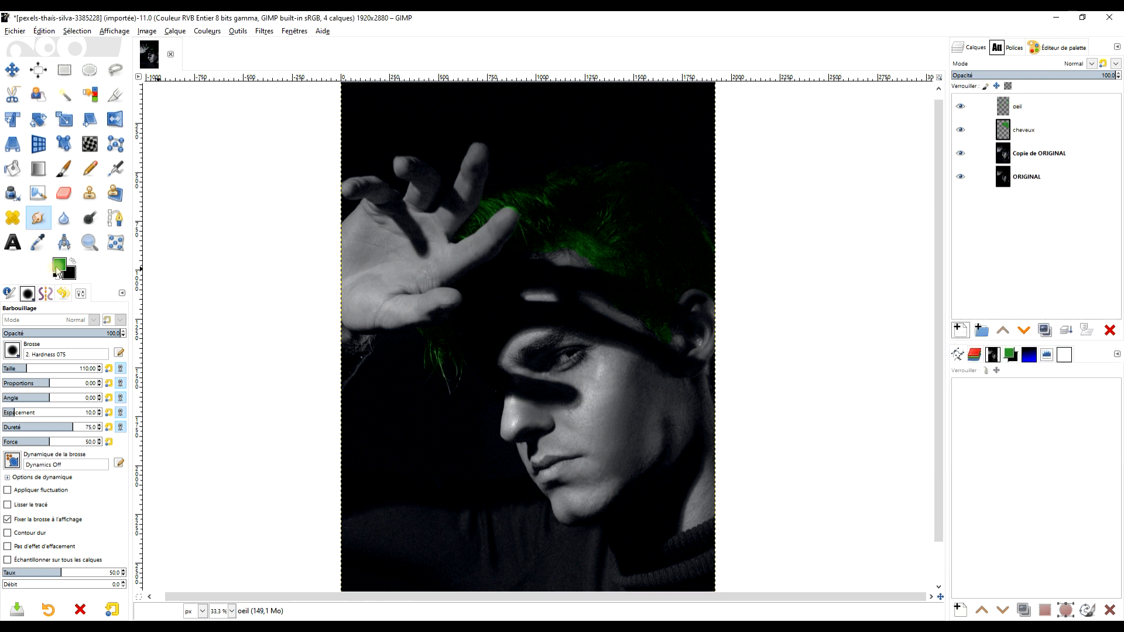
Step: Set up the Paintbrush with the dark blue foreground color 16208d and the Dissoudre paint mode
click(69, 176)
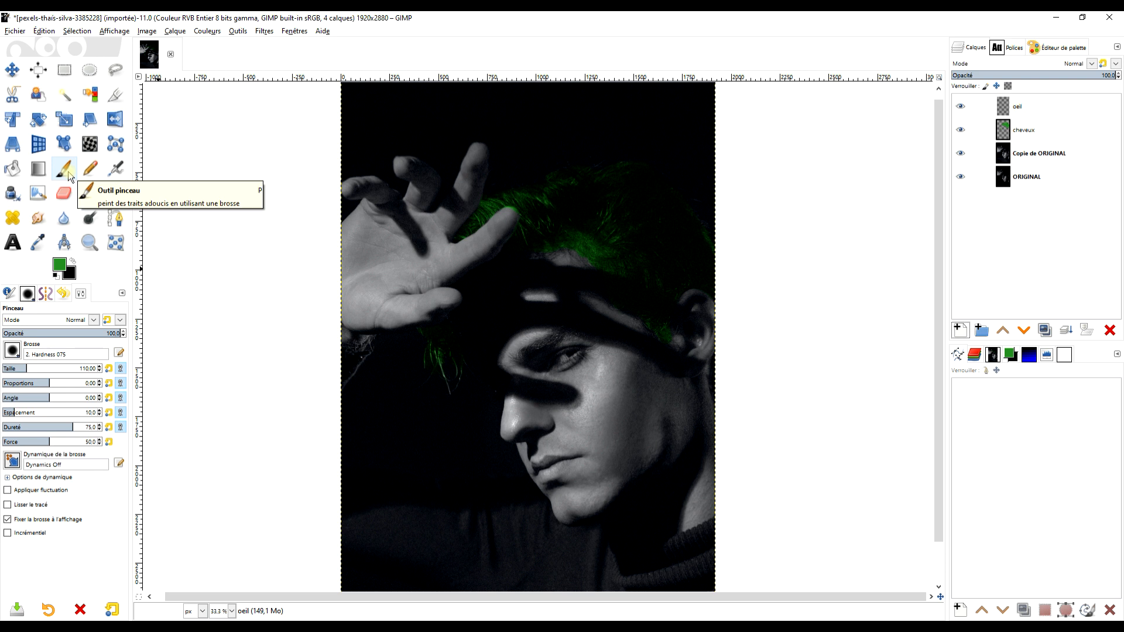
click(59, 266)
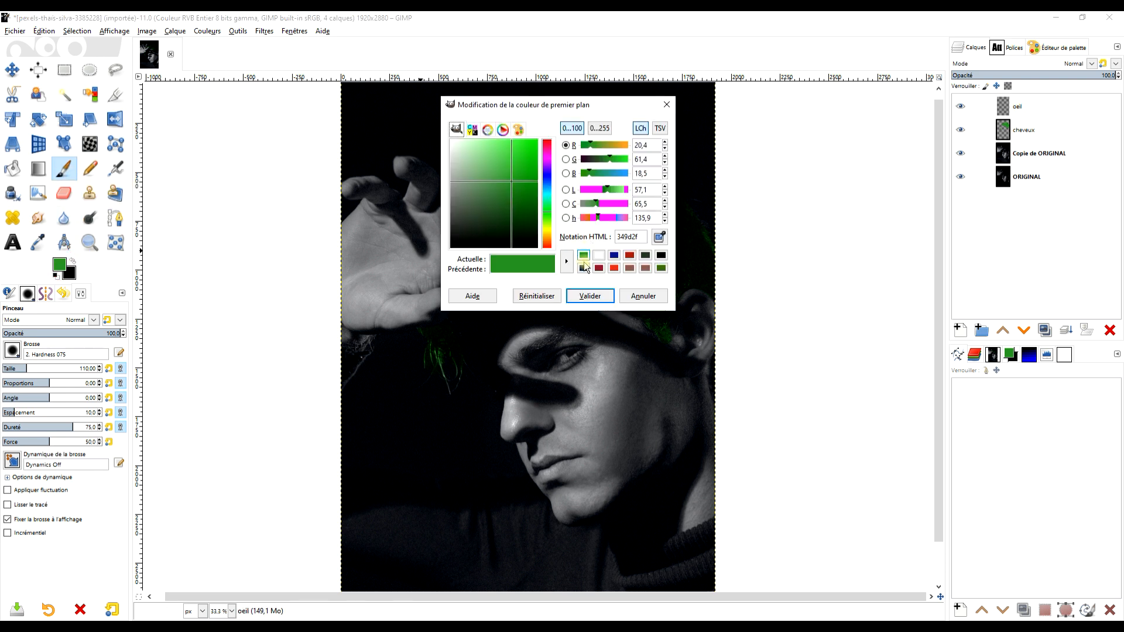
click(614, 256)
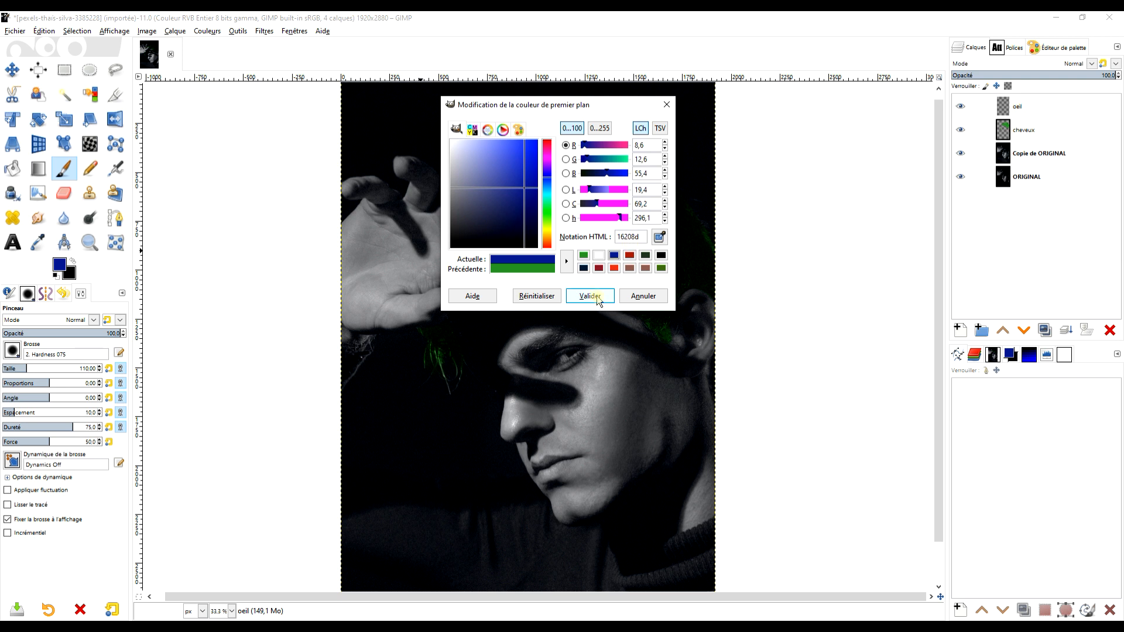
click(591, 296)
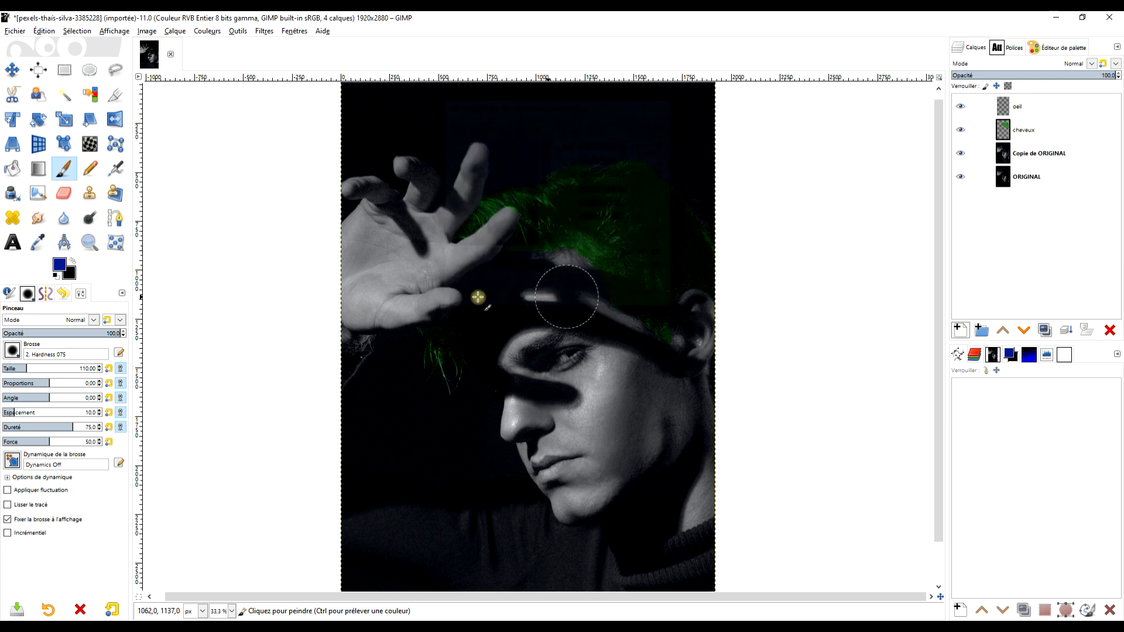
click(61, 321)
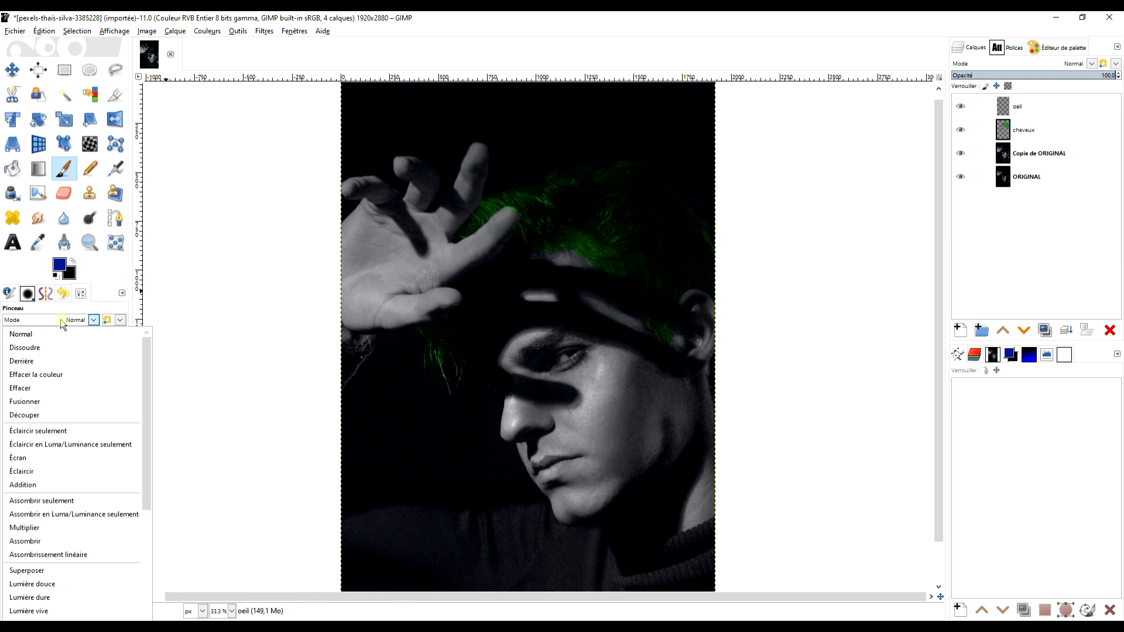
click(38, 349)
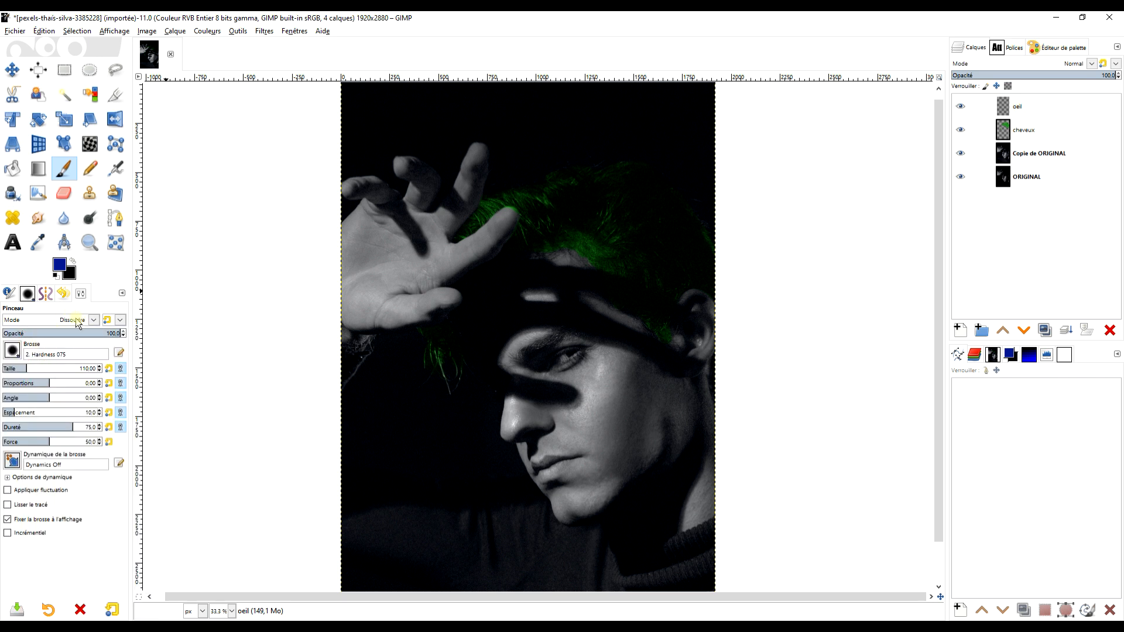
Step: Paint a solid blue triangle above the eye, with its tip reaching up over the forehead shadow
scroll(660, 372, up, 3)
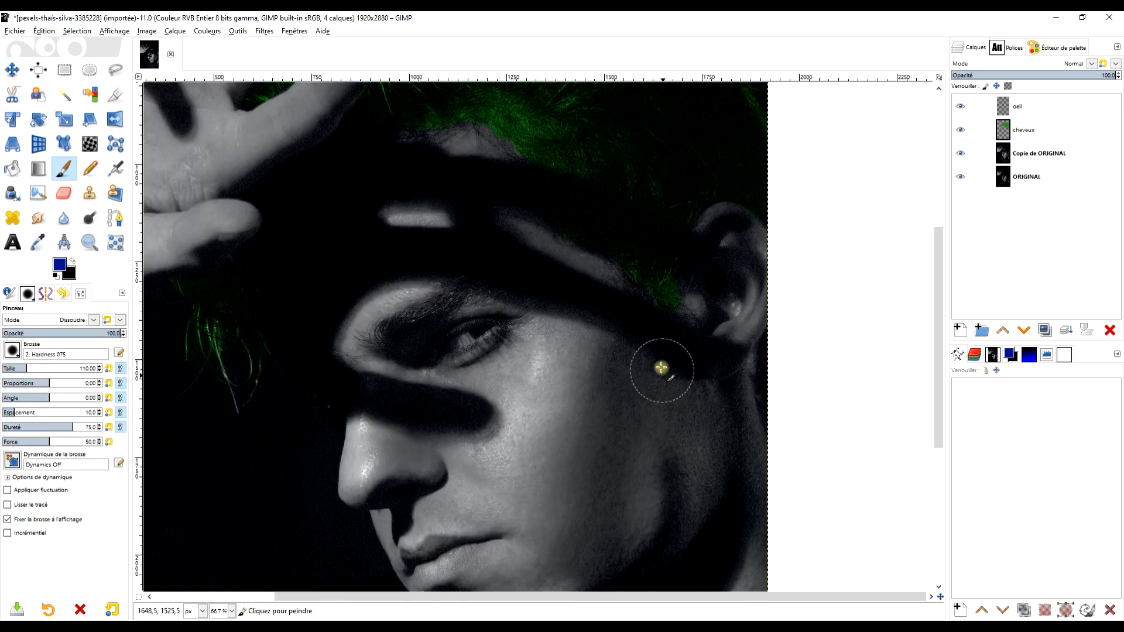
scroll(461, 304, up, 2)
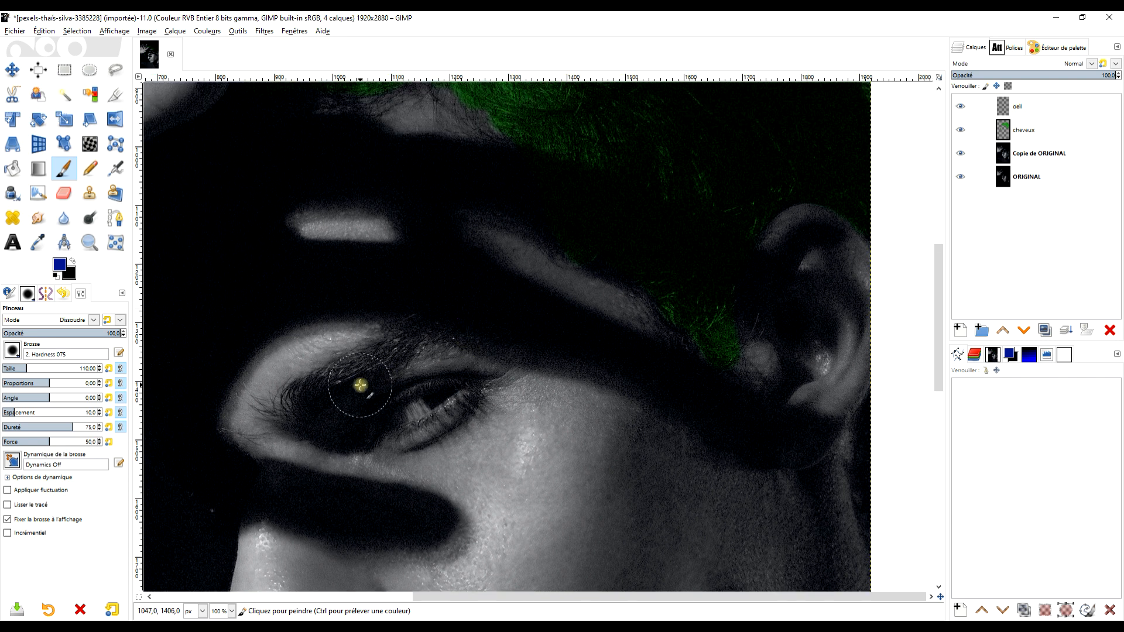
scroll(338, 406, up, 2)
mouse_move(342, 410)
mouse_down()
mouse_move(430, 373)
mouse_move(539, 362)
mouse_move(350, 206)
mouse_move(304, 391)
mouse_move(322, 386)
mouse_move(363, 271)
mouse_move(364, 364)
mouse_move(399, 306)
mouse_move(454, 333)
mouse_up()
drag(351, 343, 298, 428)
scroll(386, 328, up, 2)
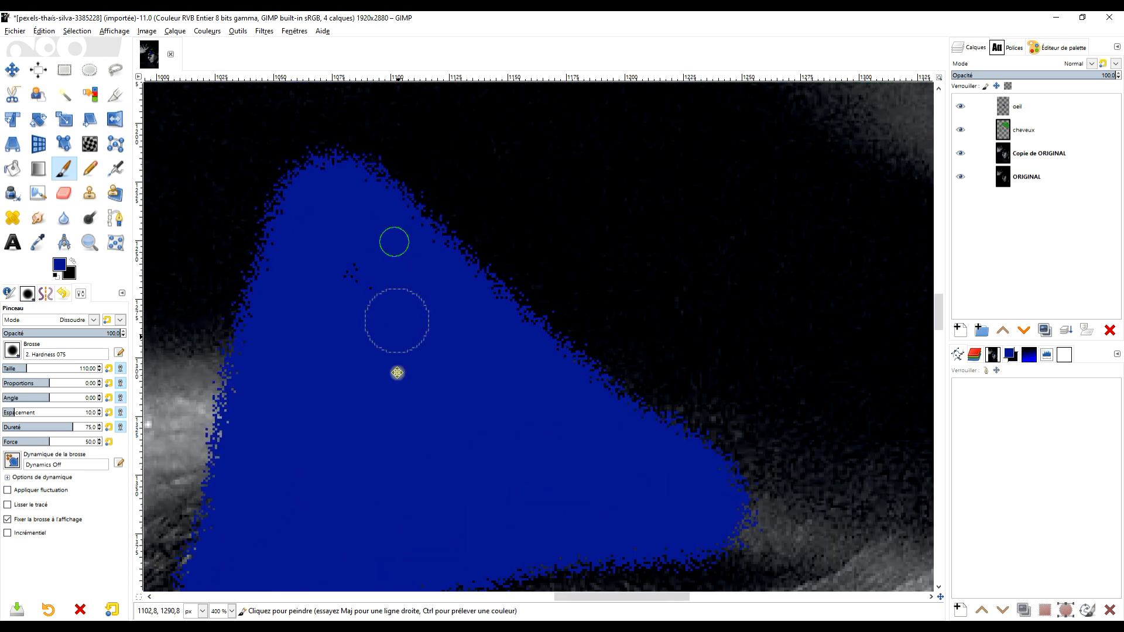
mouse_move(326, 320)
mouse_down()
mouse_move(304, 219)
mouse_move(282, 357)
mouse_up()
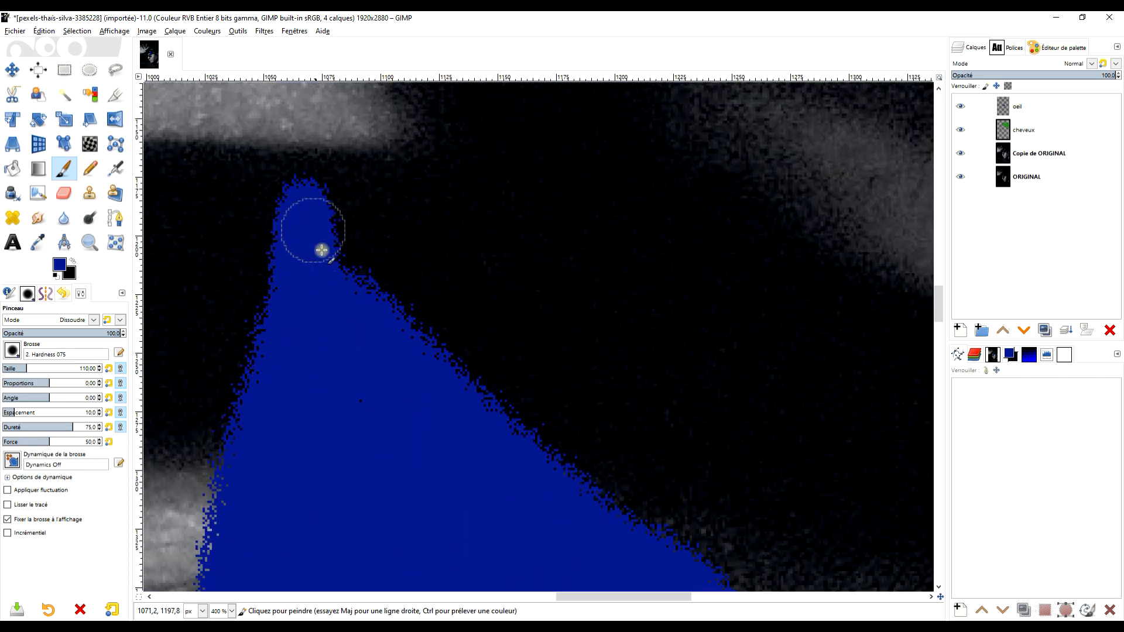
scroll(388, 329, down, 5)
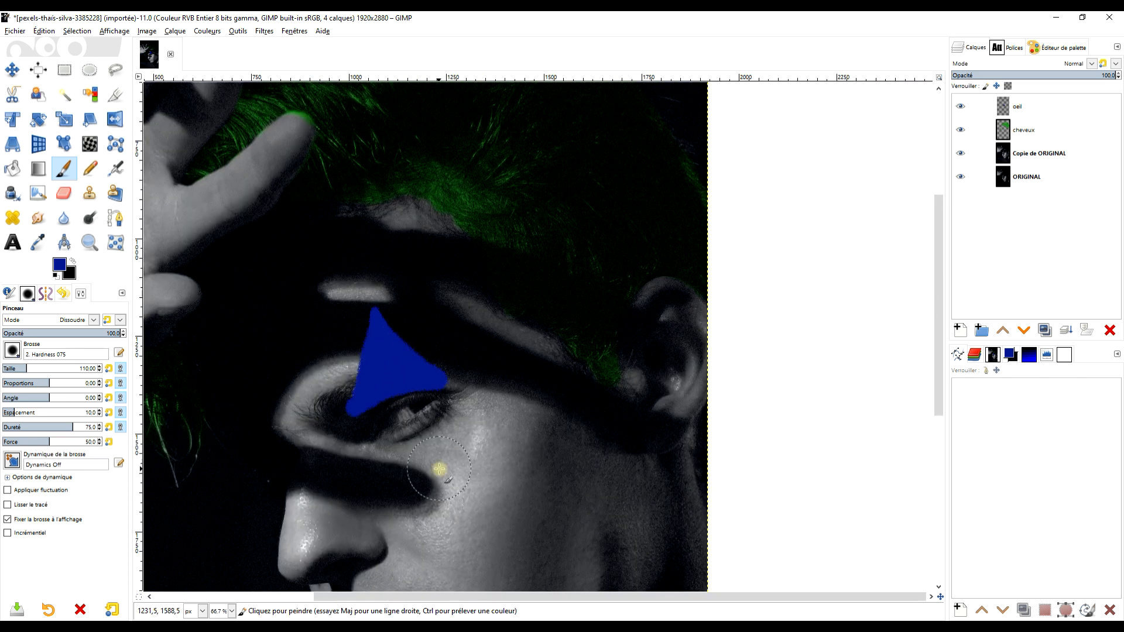
Step: Paint a blue triangle below the eye, starting under the lower lid and narrowing down onto the cheek
scroll(439, 469, up, 2)
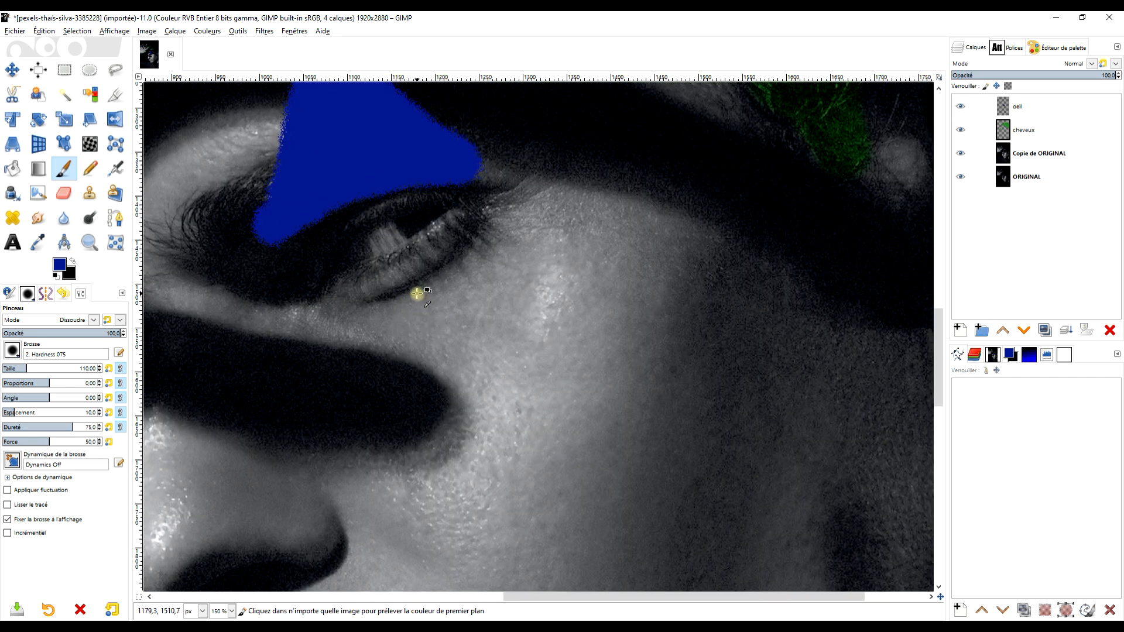
scroll(417, 293, up, 1)
mouse_move(355, 294)
mouse_down()
mouse_move(469, 234)
mouse_move(401, 279)
mouse_move(394, 335)
mouse_move(544, 476)
mouse_up()
drag(484, 244, 530, 492)
mouse_move(447, 301)
mouse_down()
mouse_move(481, 418)
mouse_move(489, 409)
mouse_move(458, 281)
mouse_move(412, 324)
mouse_up()
drag(534, 462, 452, 342)
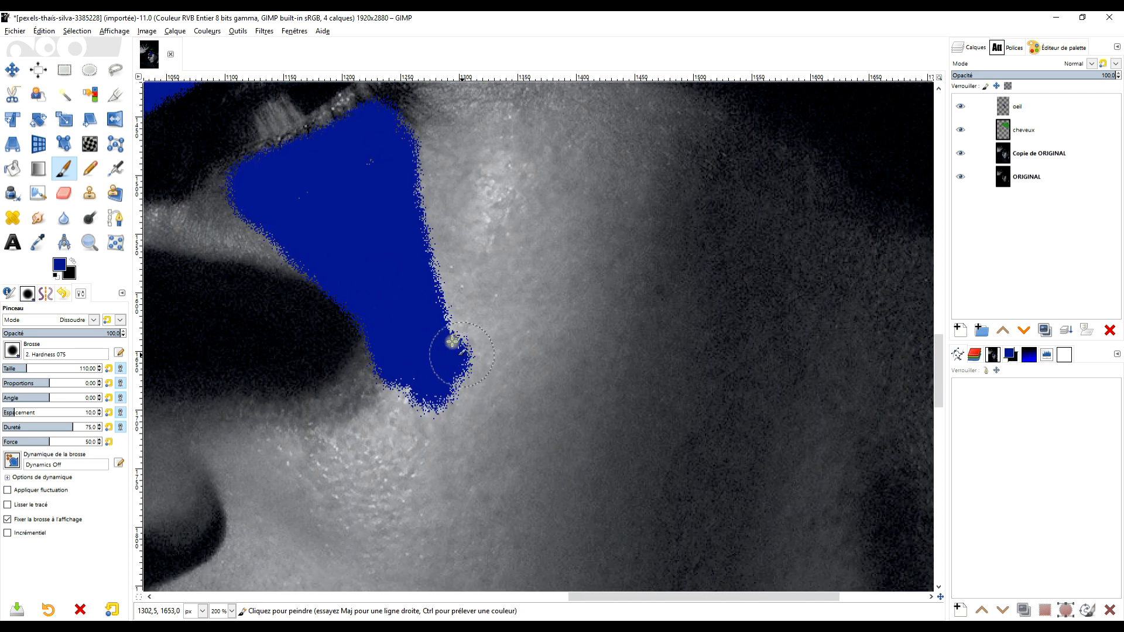
Step: Extend the lower blue triangle to a narrower tip further down the cheek and fill its inside
scroll(419, 354, up, 2)
mouse_move(429, 441)
mouse_down()
mouse_move(483, 559)
mouse_move(454, 482)
mouse_move(468, 505)
mouse_up()
mouse_move(258, 242)
mouse_down()
mouse_move(369, 429)
mouse_move(477, 550)
mouse_move(365, 391)
mouse_move(486, 514)
mouse_move(456, 344)
mouse_up()
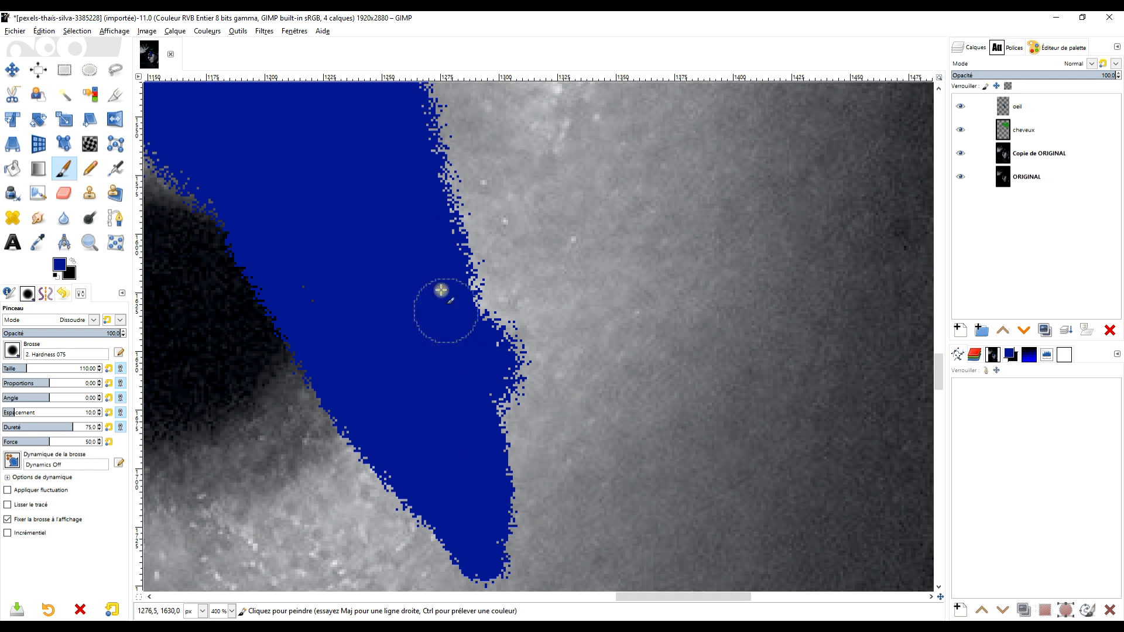
scroll(441, 290, down, 4)
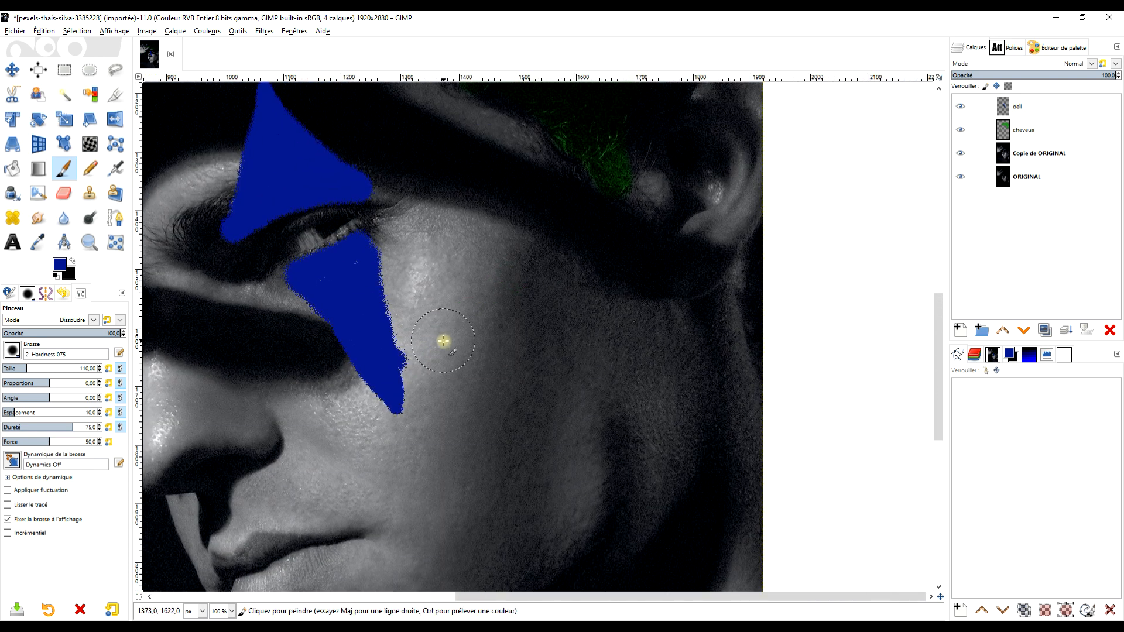
Step: Erase the bulging outer edge of the lower triangle so it runs straight down to a sharp point
click(64, 193)
scroll(427, 334, up, 2)
mouse_move(394, 333)
mouse_down()
mouse_move(402, 428)
mouse_move(397, 506)
mouse_move(359, 222)
mouse_up()
mouse_move(347, 157)
mouse_down()
mouse_move(359, 382)
mouse_move(388, 509)
mouse_up()
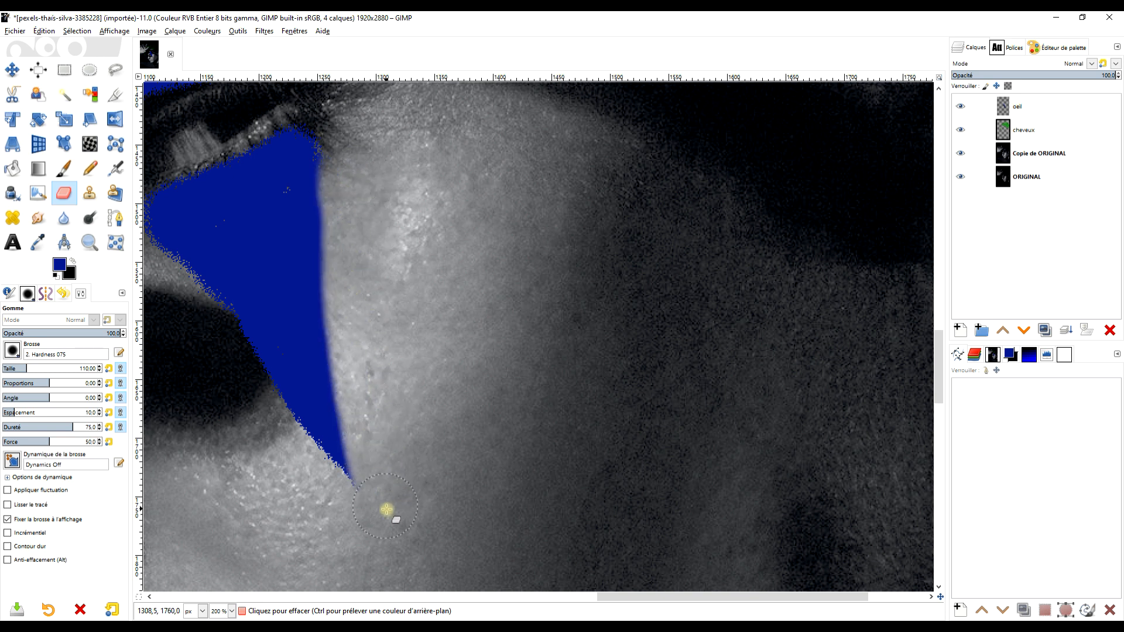
Step: Repaint the lower triangle's outer edge near its tip with a straight blue Paintbrush stroke
click(64, 169)
scroll(353, 389, up, 1)
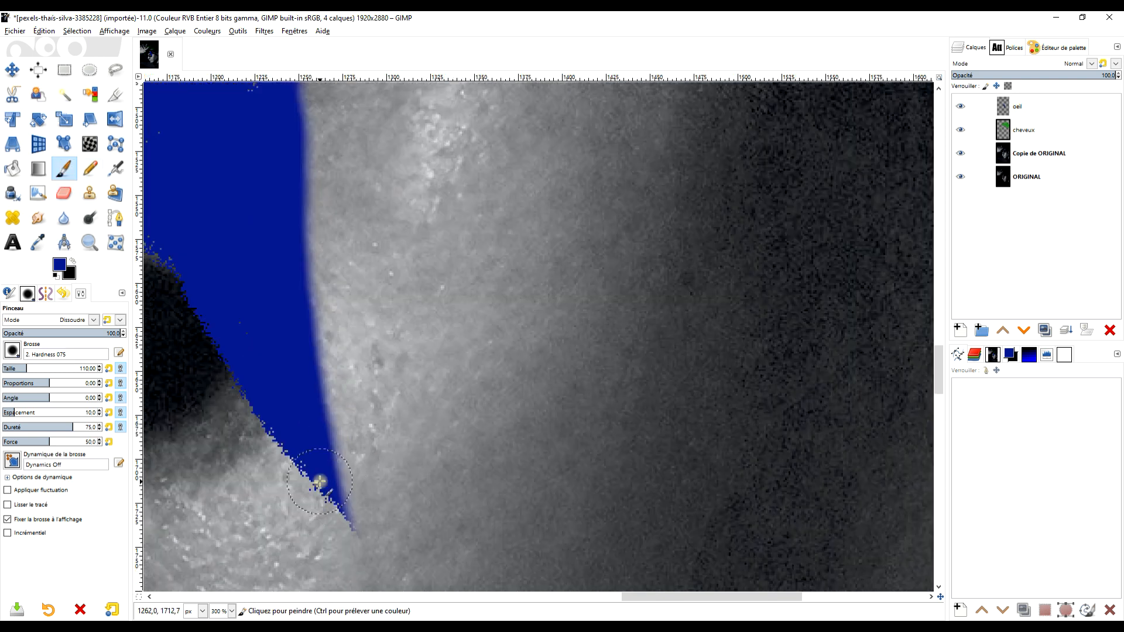
scroll(331, 468, up, 2)
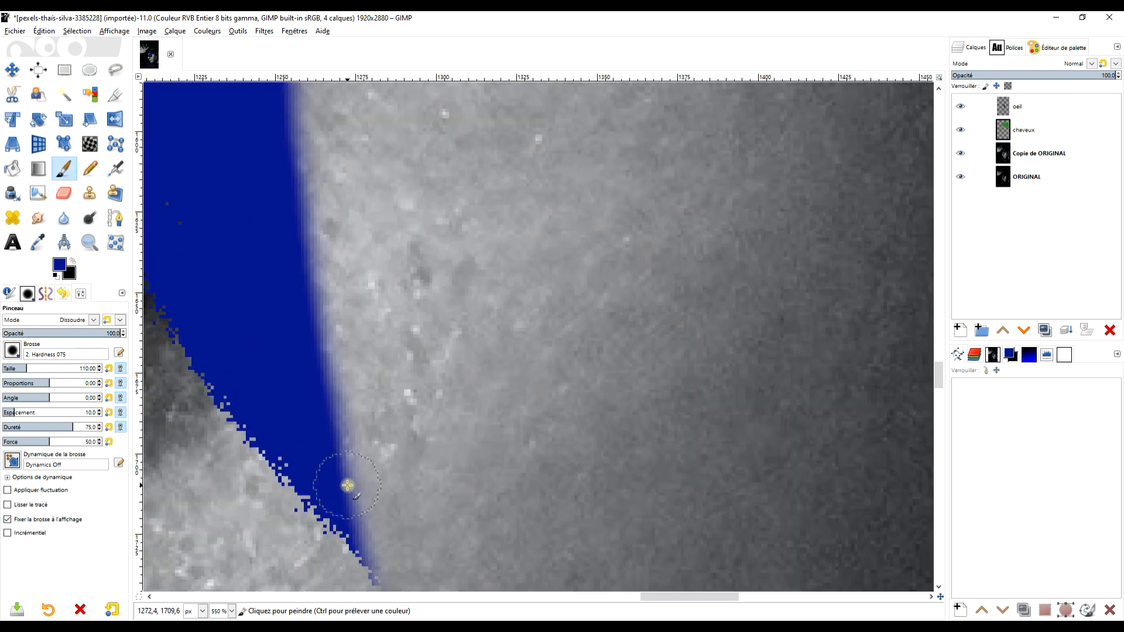
scroll(348, 487, up, 2)
click(351, 538)
shift+click(285, 154)
drag(381, 181, 424, 380)
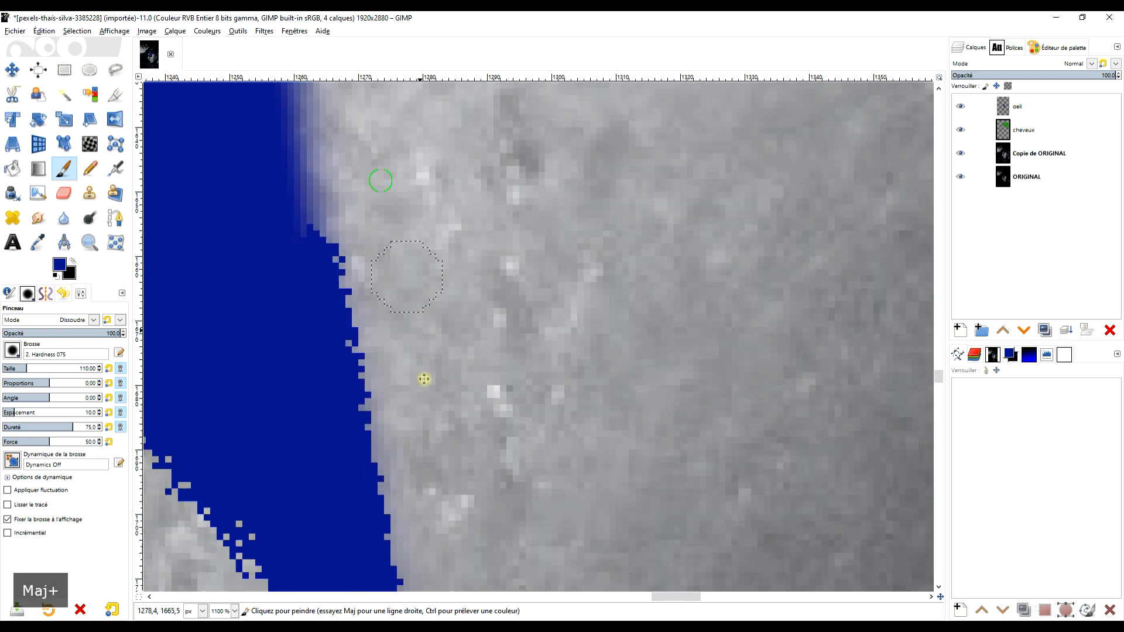
Step: Continue the straight blue stroke up the lower triangle's outer edge toward the outer corner of the eye
scroll(423, 379, down, 3)
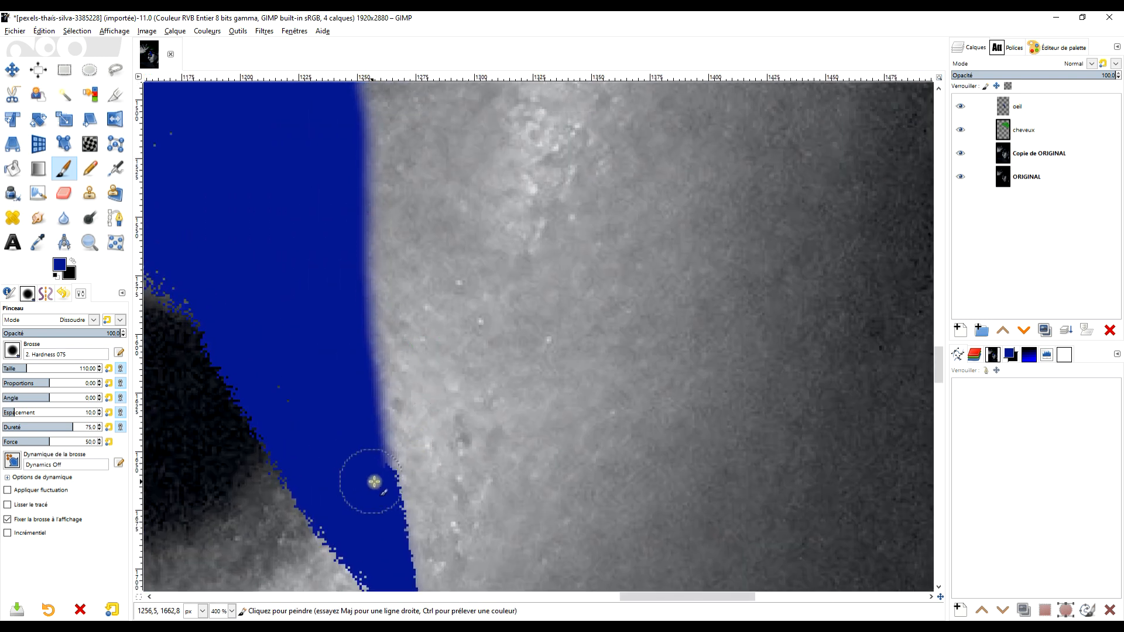
shift+click(342, 135)
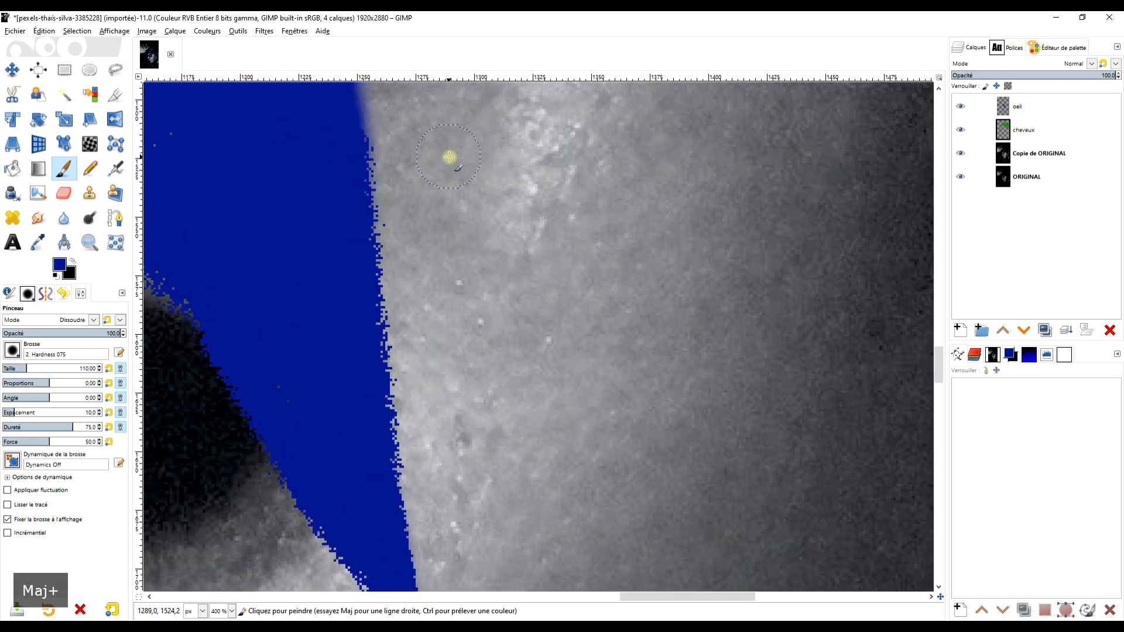
drag(449, 157, 479, 398)
drag(383, 393, 376, 245)
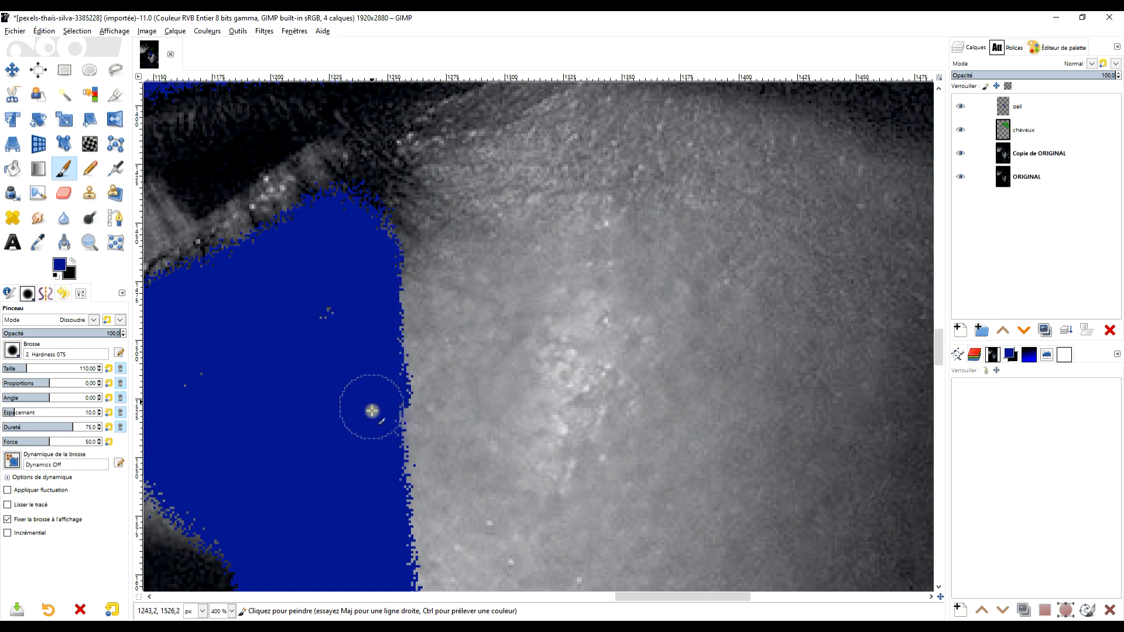
Step: Paint over the lower triangle from its tip to its upper outer corner to thicken and round it
scroll(372, 411, down, 4)
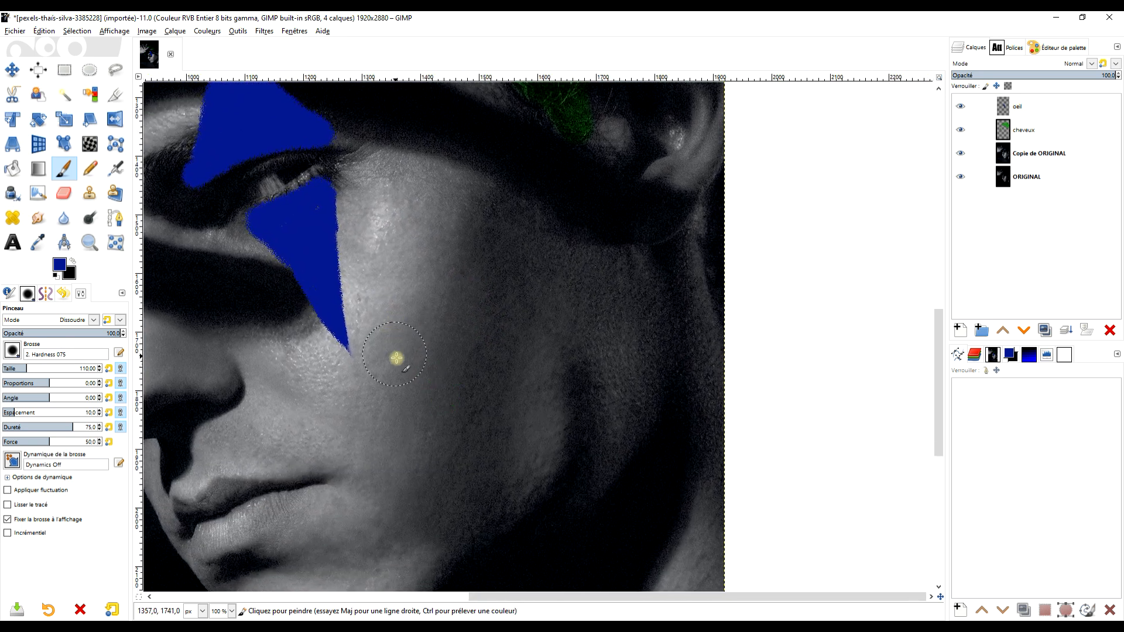
drag(368, 321, 307, 342)
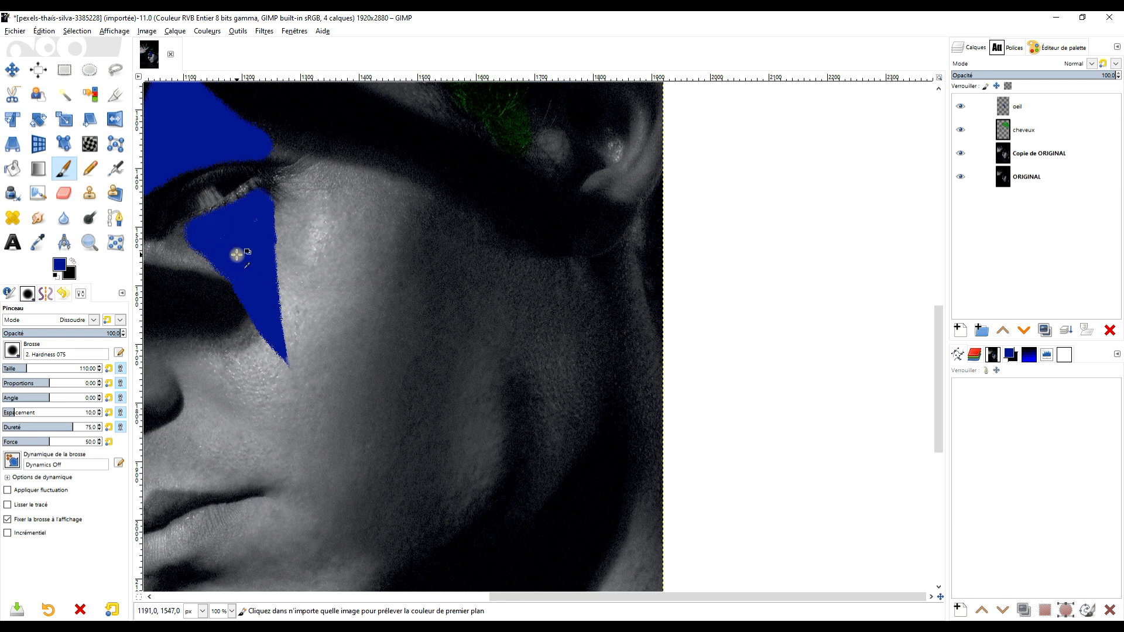
scroll(237, 255, up, 2)
mouse_move(251, 327)
mouse_down()
mouse_move(326, 464)
mouse_move(303, 284)
mouse_move(315, 130)
mouse_up()
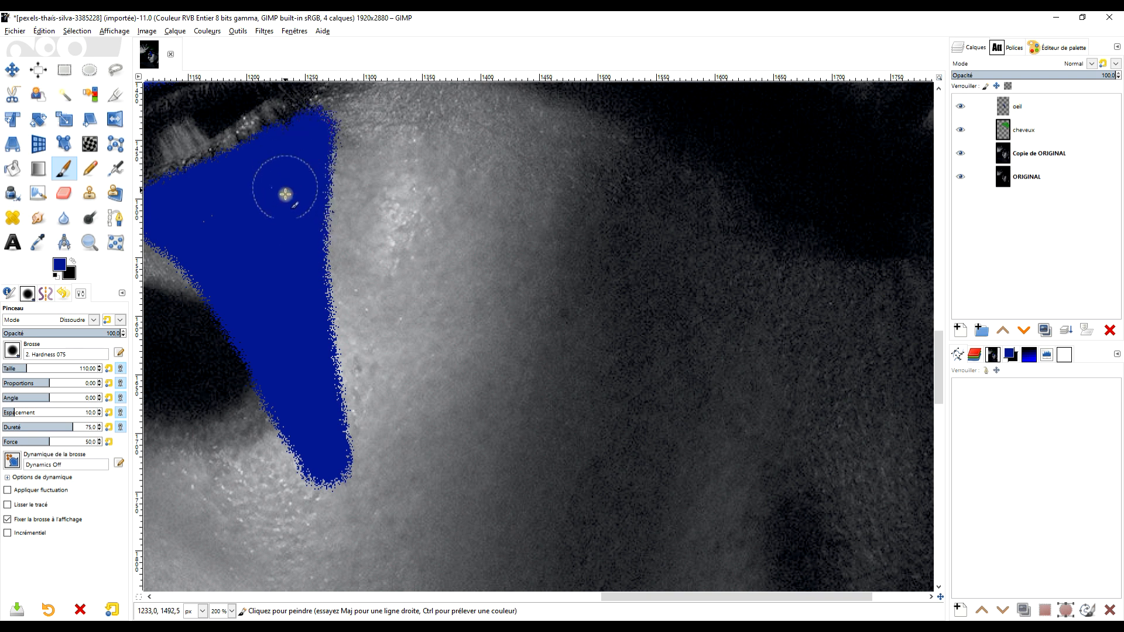
scroll(362, 234, down, 3)
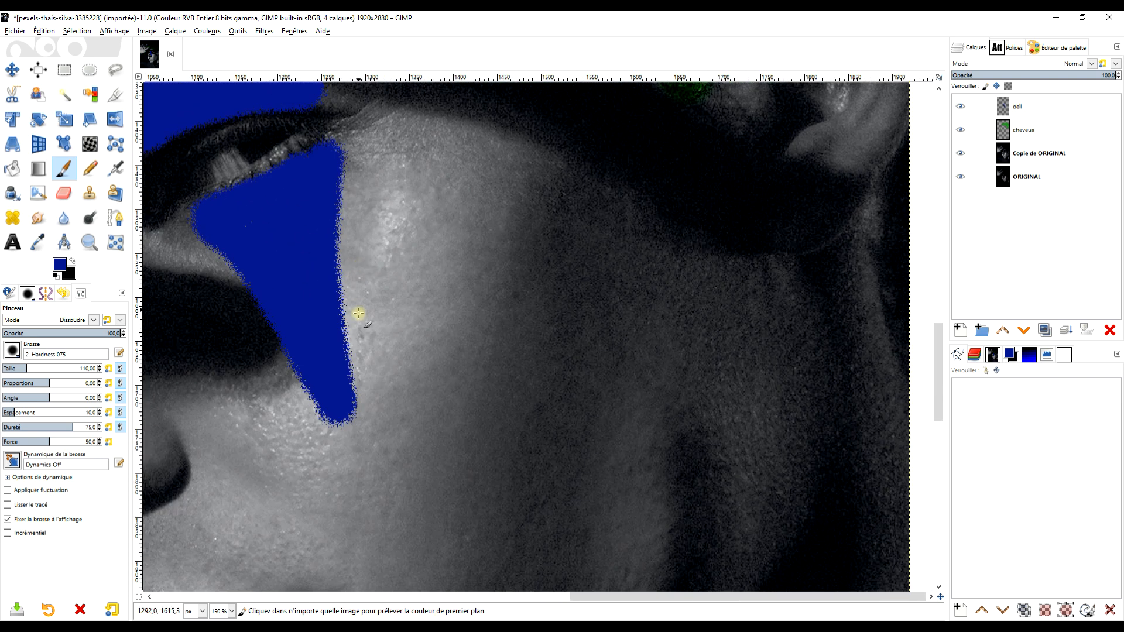
drag(378, 343, 349, 334)
scroll(377, 276, down, 3)
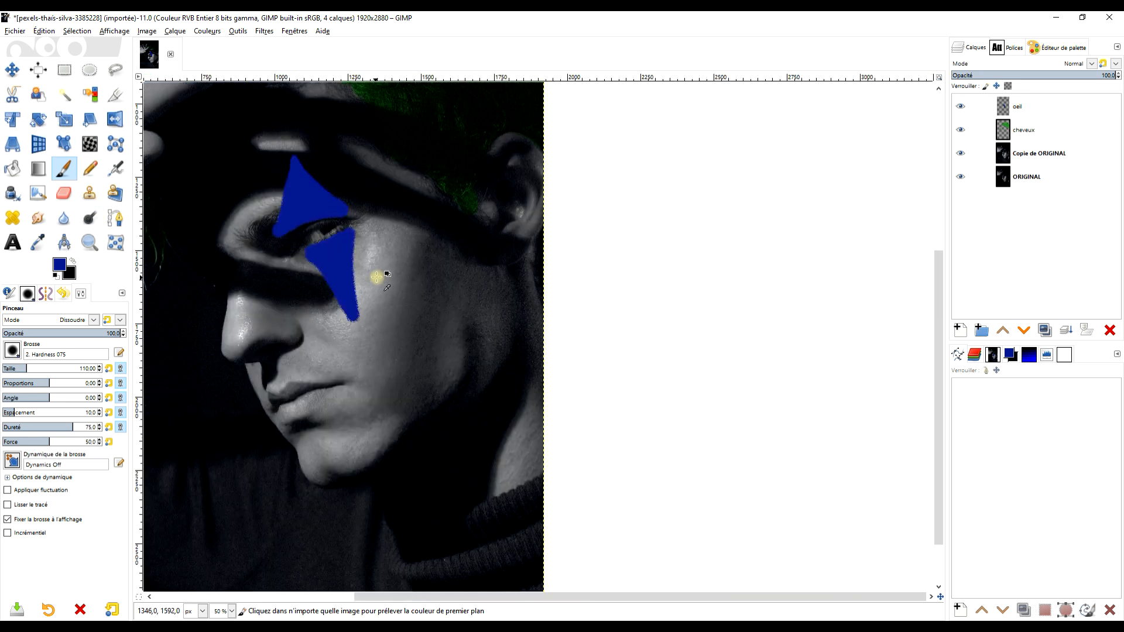
Step: Erase along the nose-side edge of the upper blue triangle to trim it and sharpen its lower corner
scroll(363, 273, up, 4)
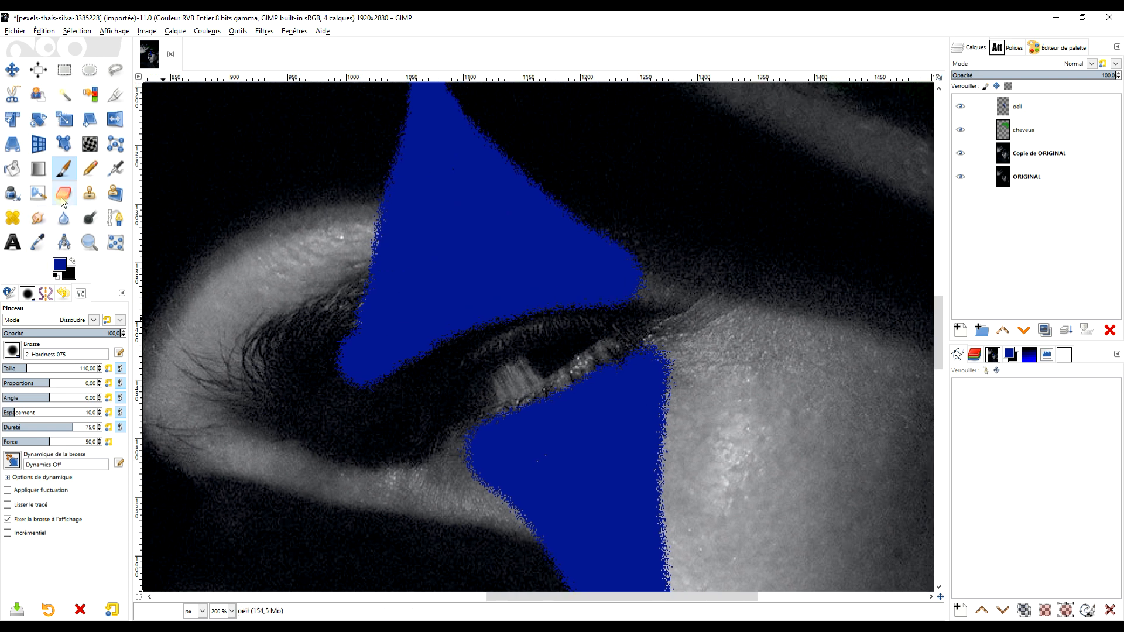
click(63, 195)
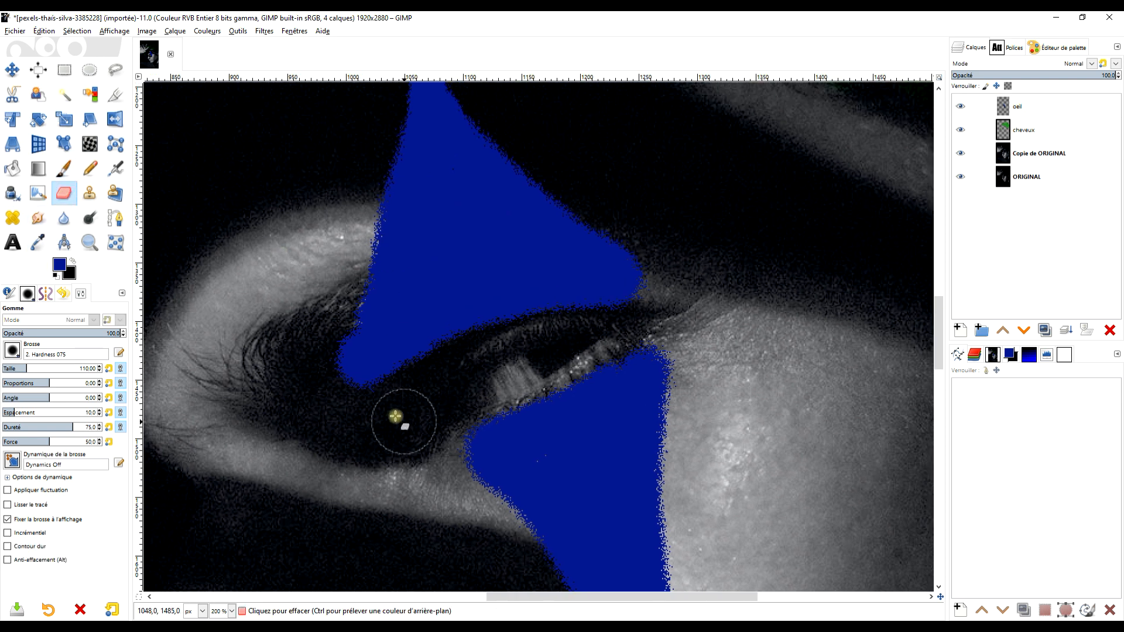
drag(341, 377, 364, 153)
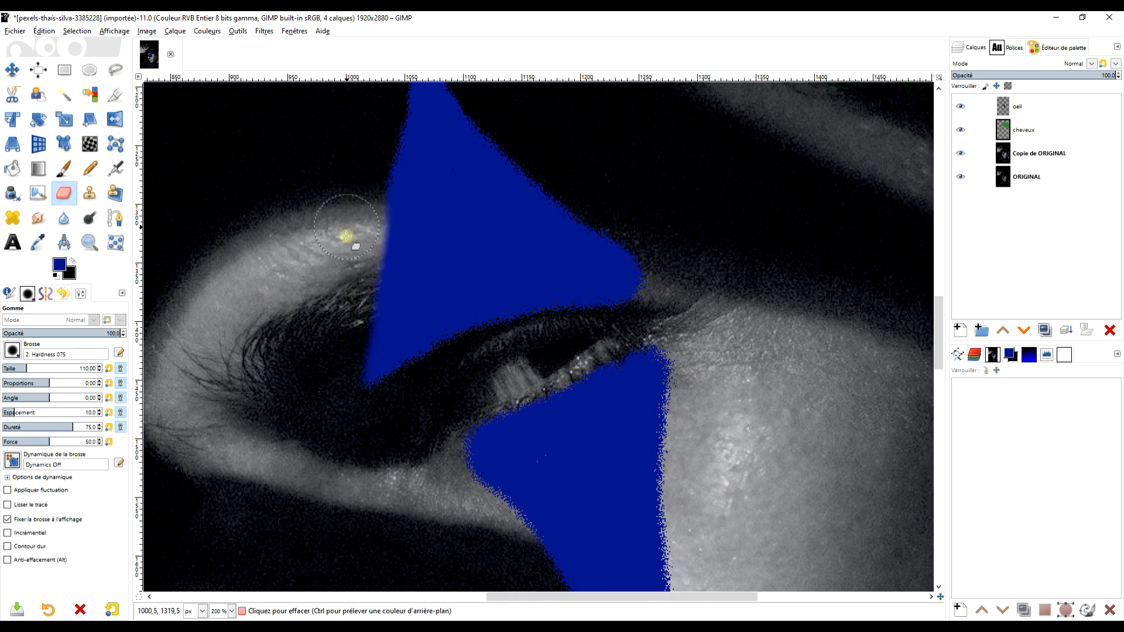
scroll(449, 427, down, 2)
drag(521, 430, 477, 291)
scroll(399, 244, up, 1)
drag(334, 223, 340, 287)
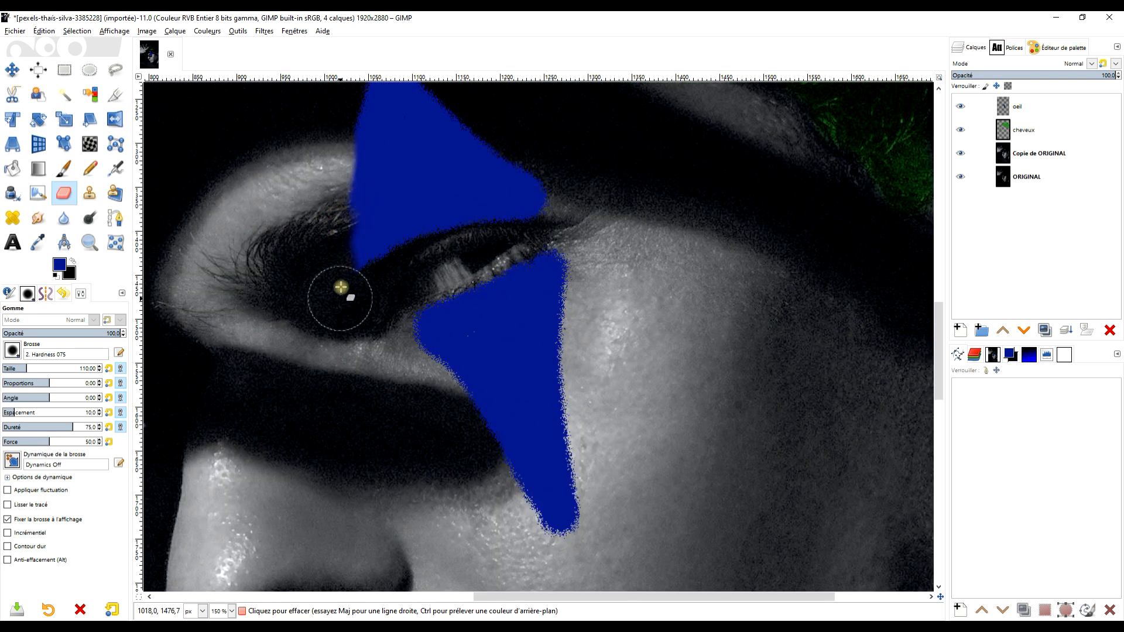
Step: Dab blue paint on the upper triangle's lower corner and smooth its nose-side edge near the top with the Paintbrush
key(p)
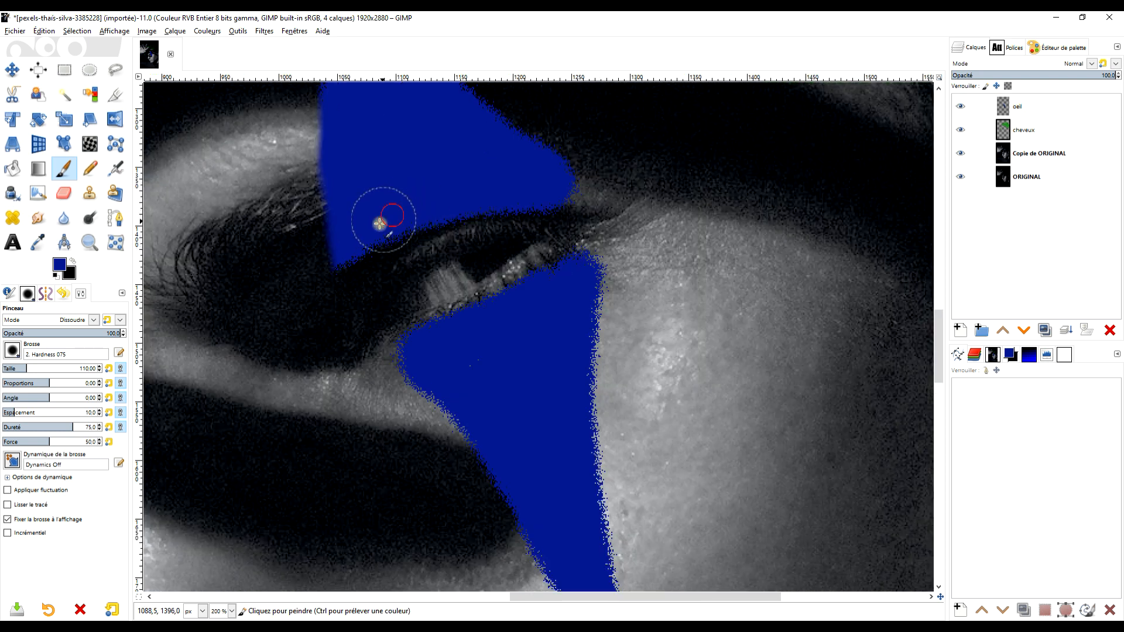
click(349, 269)
mouse_move(414, 156)
mouse_down()
mouse_move(442, 382)
mouse_move(396, 441)
mouse_move(384, 331)
mouse_move(397, 228)
mouse_up()
scroll(397, 228, up, 3)
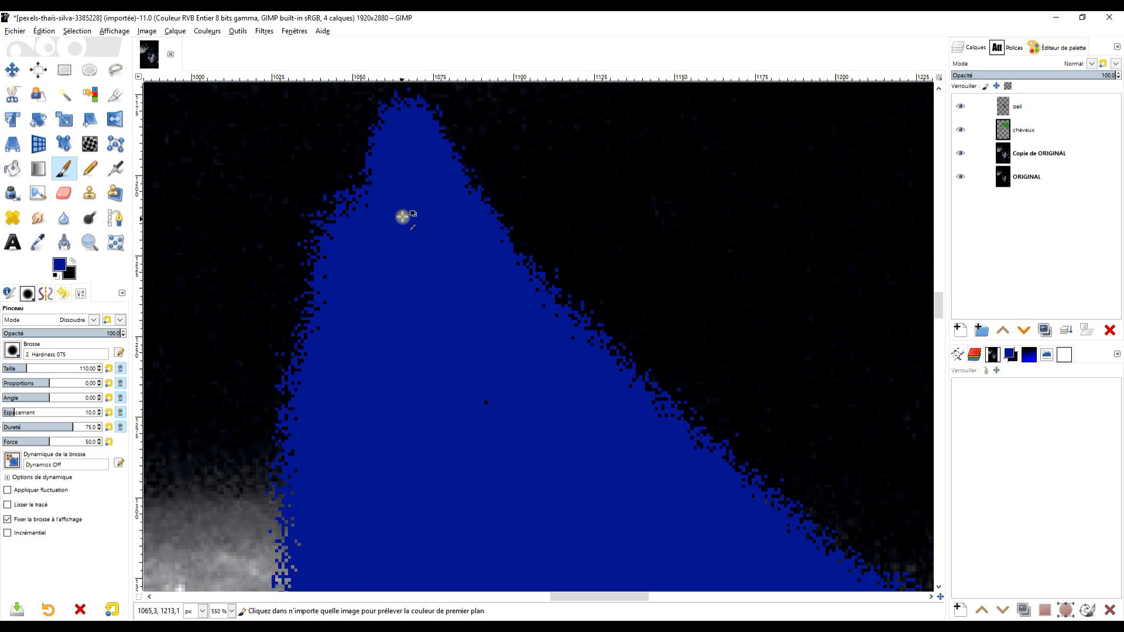
mouse_move(381, 140)
mouse_down()
mouse_move(357, 218)
mouse_move(353, 326)
mouse_up()
scroll(391, 332, down, 3)
Step: Paint a blue stroke along the lower triangle's nose-side edge down toward its tip
scroll(391, 332, down, 2)
drag(514, 452, 473, 250)
scroll(476, 293, up, 1)
drag(524, 372, 479, 330)
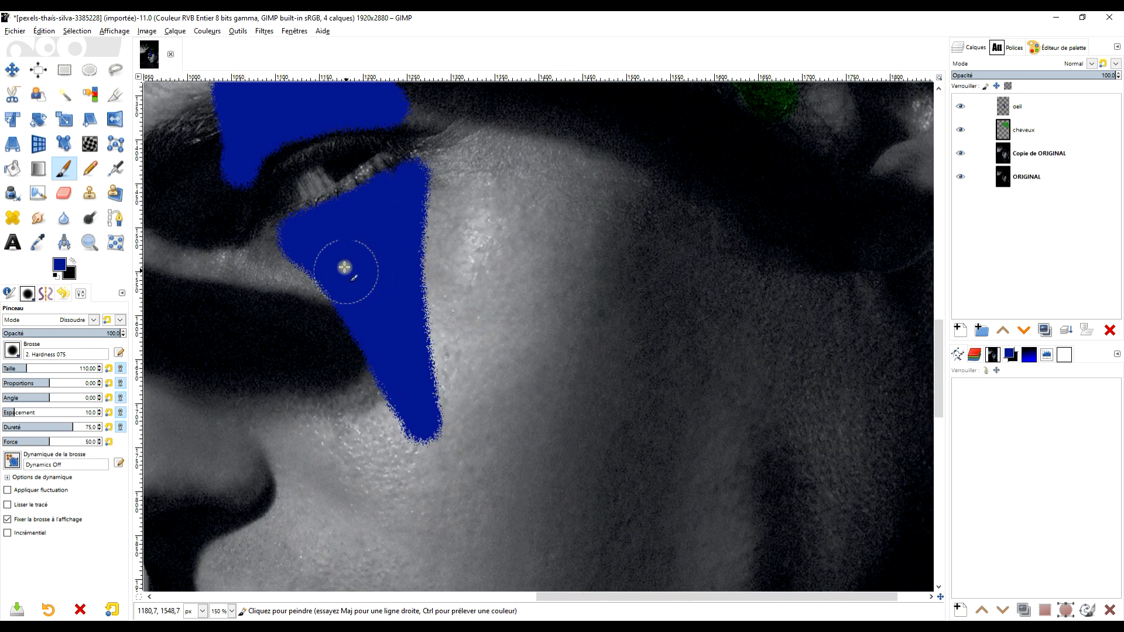
mouse_move(311, 257)
mouse_down()
mouse_move(341, 278)
mouse_move(402, 388)
mouse_move(417, 388)
mouse_up()
scroll(417, 355, down, 1)
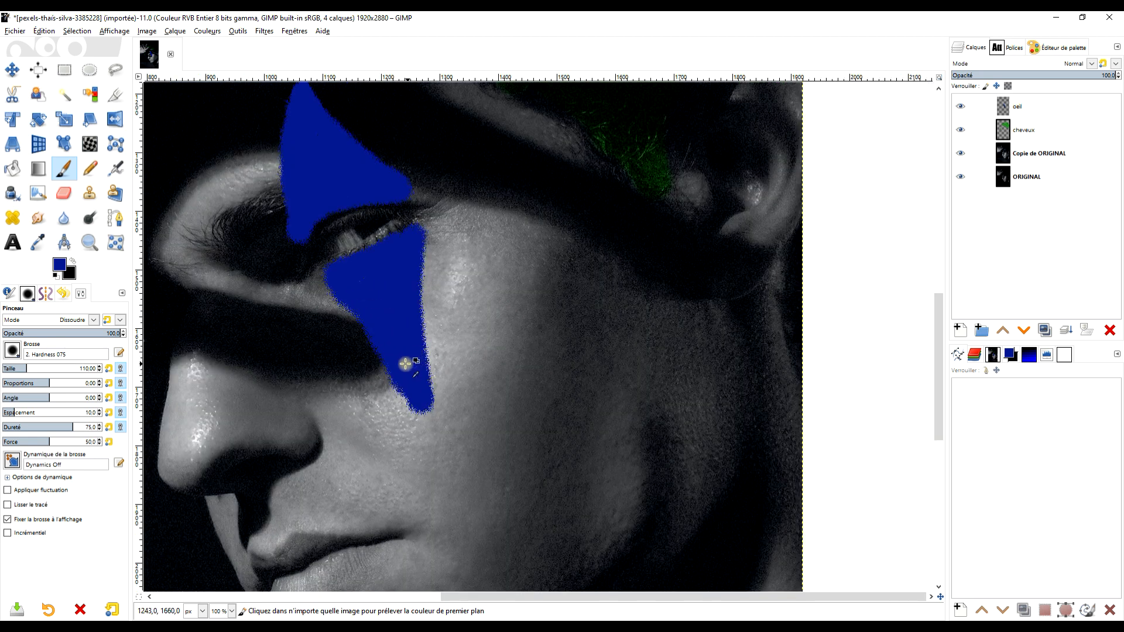
Step: Set the oeil layer's blend mode to Couleur TSL
scroll(426, 393, up, 1)
scroll(481, 365, down, 1)
scroll(482, 365, down, 2)
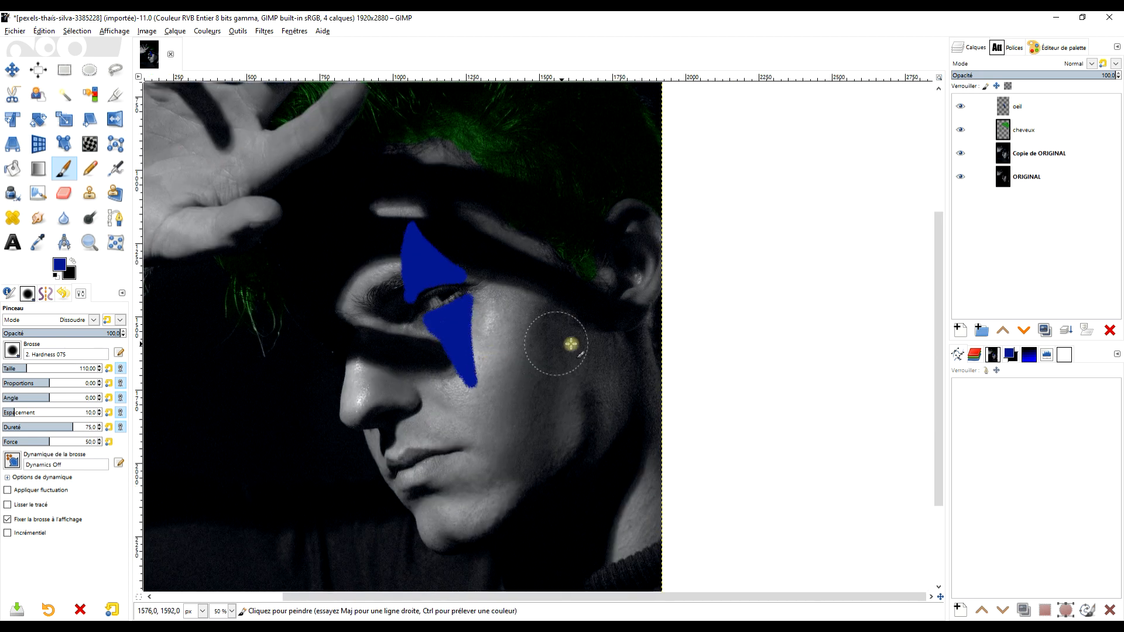
scroll(580, 322, down, 1)
click(1084, 64)
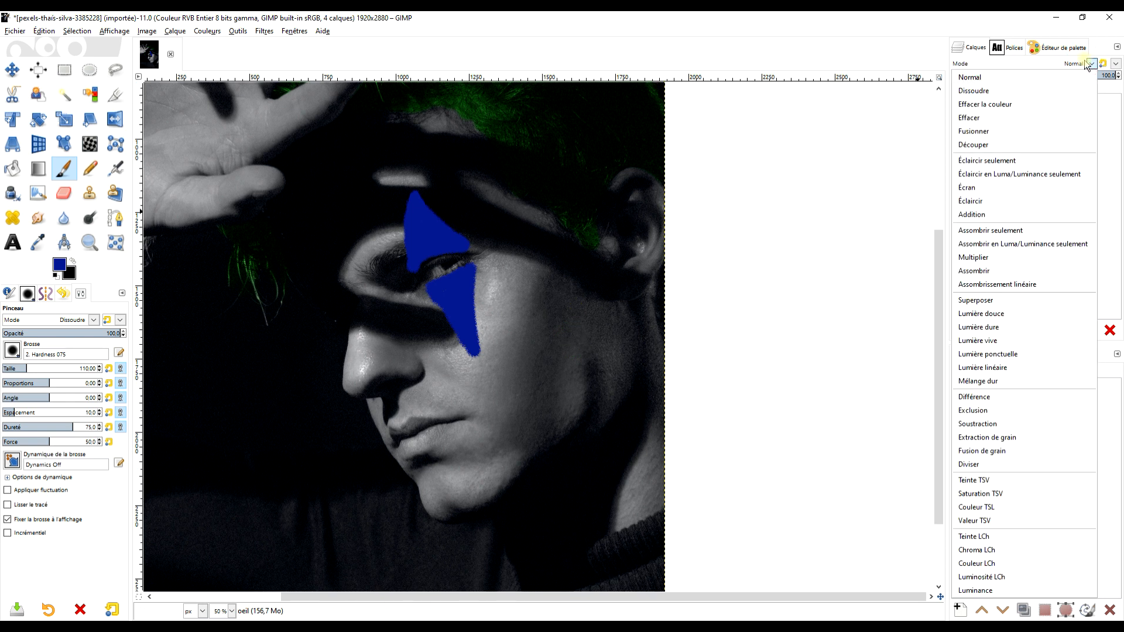
click(996, 508)
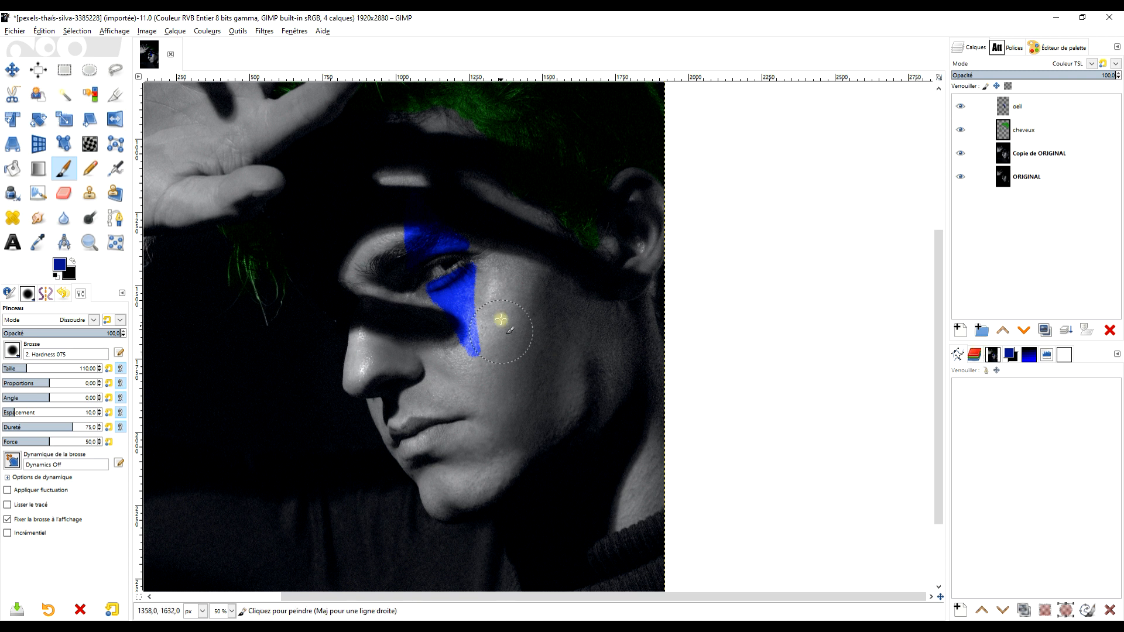
scroll(502, 313, up, 1)
scroll(633, 288, down, 1)
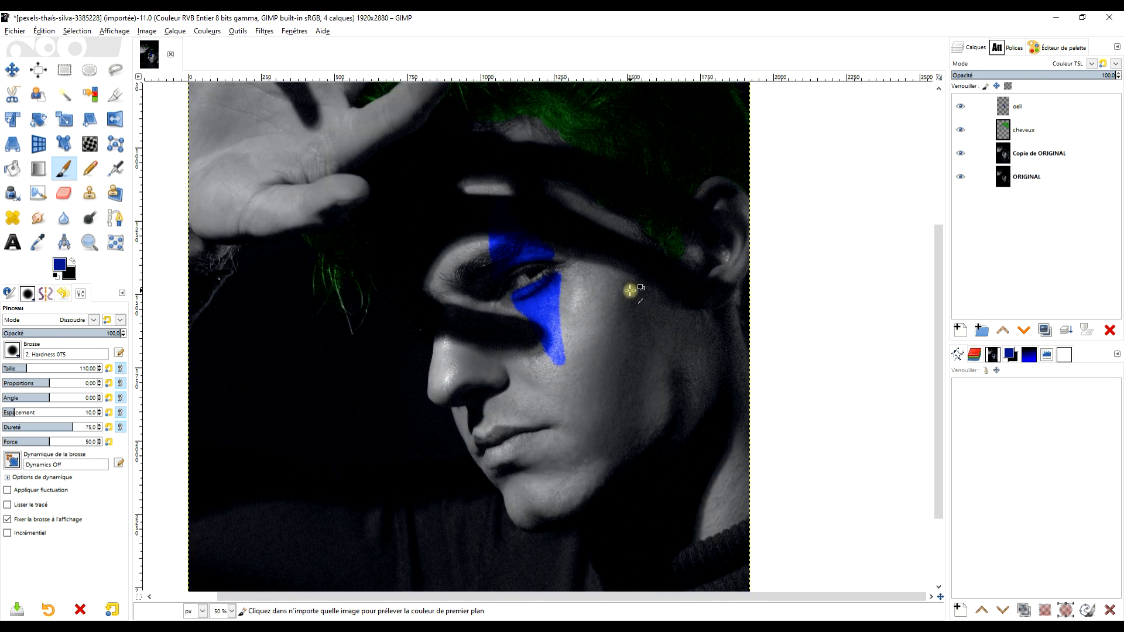
drag(617, 308, 577, 284)
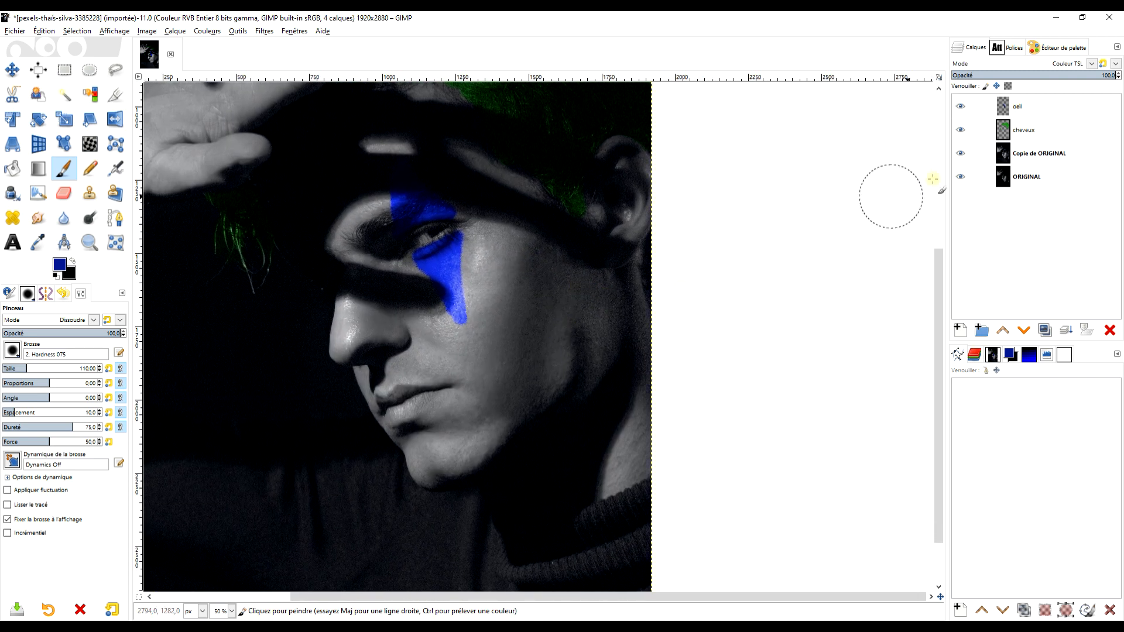
Step: Create a new layer named bouche nez filled with Transparence
click(958, 332)
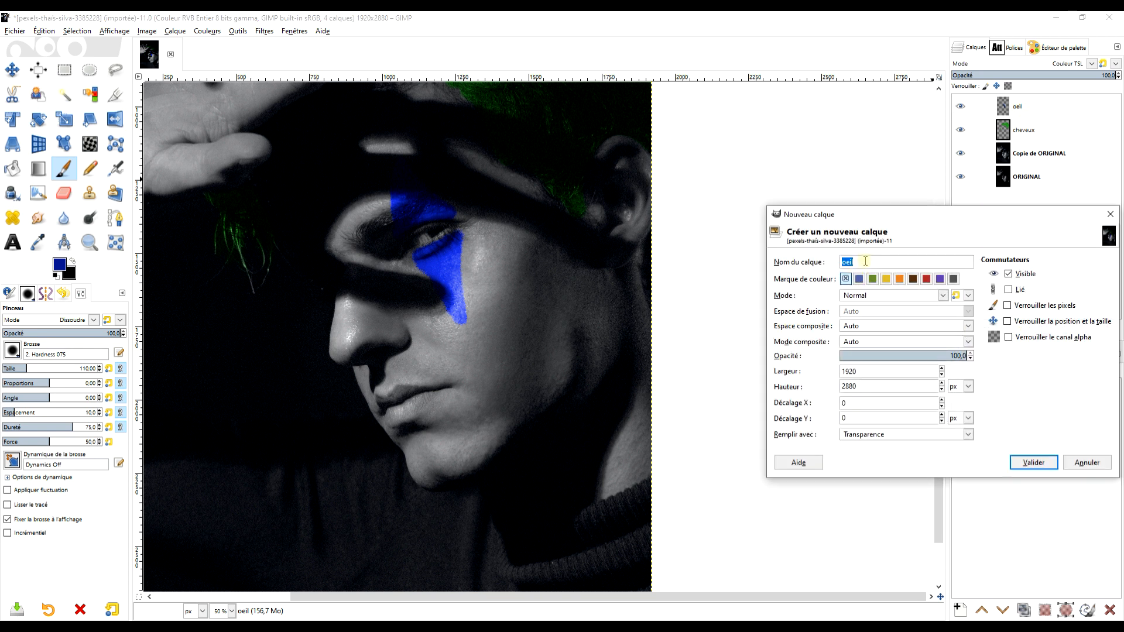
text(bouche nez)
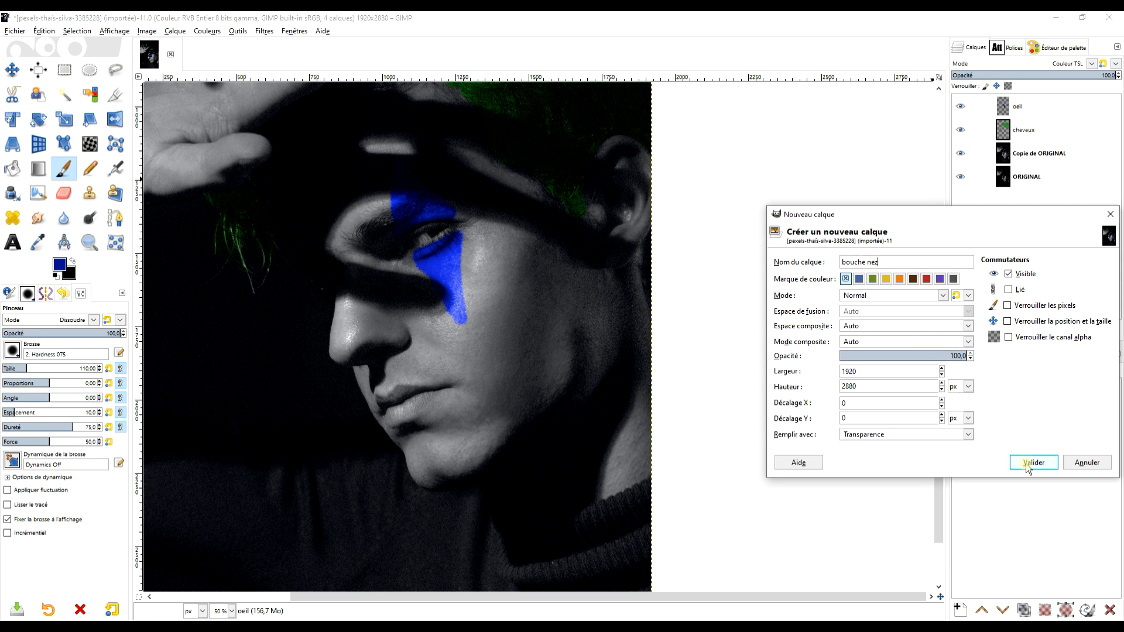
click(852, 436)
click(915, 433)
click(1033, 463)
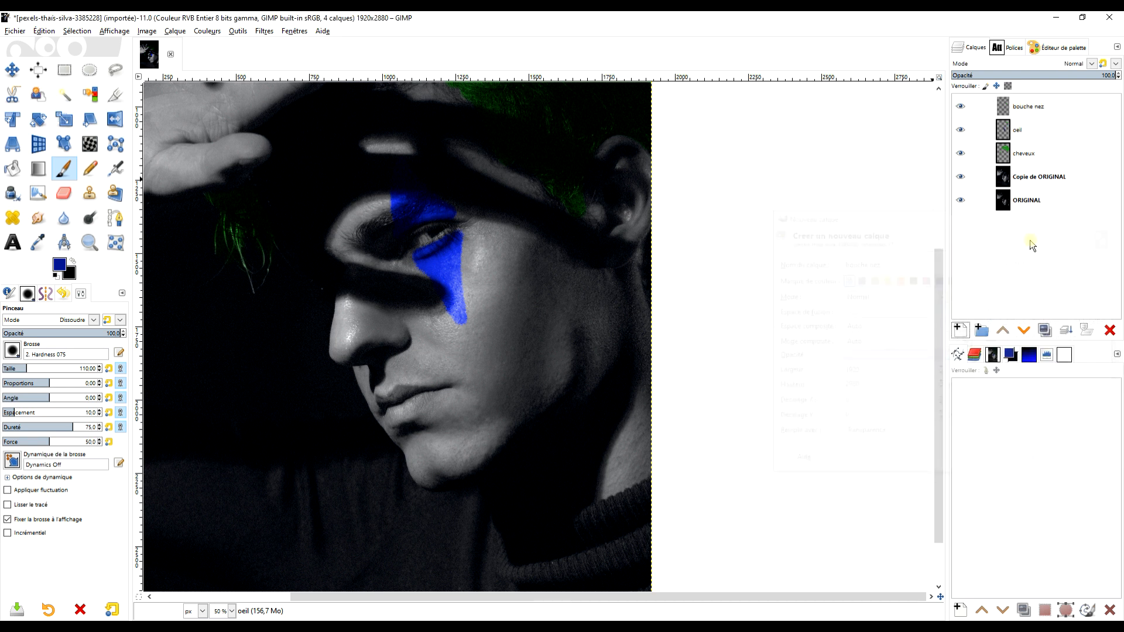
Step: Set the foreground color to red a21c14 from the color history and make bouche nez the active layer
click(65, 267)
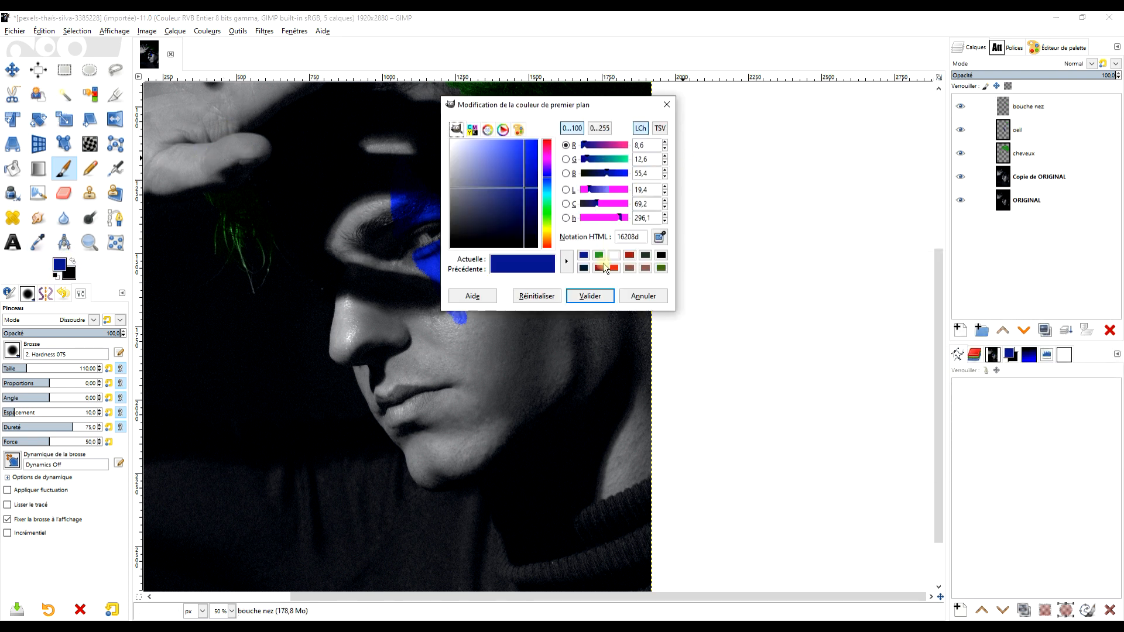
click(628, 255)
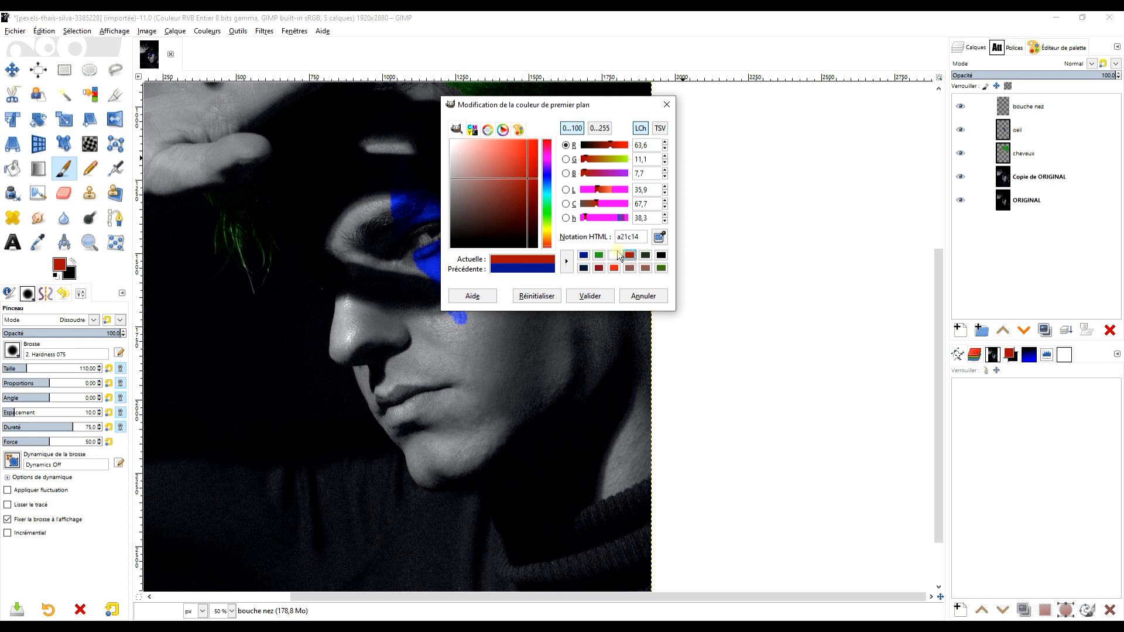
click(590, 296)
scroll(414, 376, up, 2)
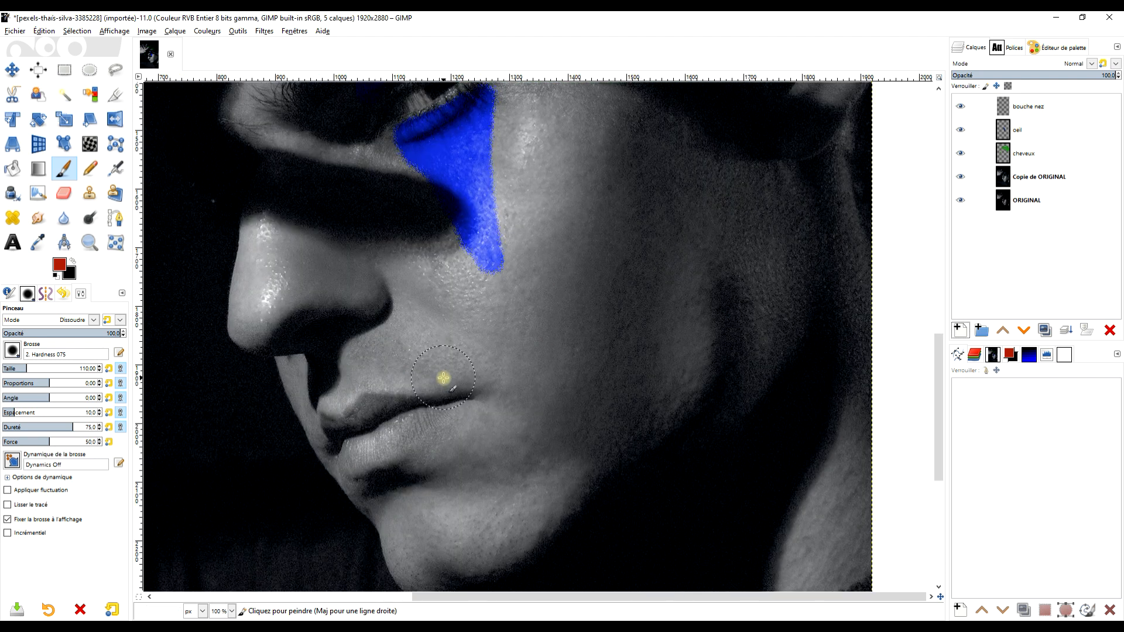
click(1048, 110)
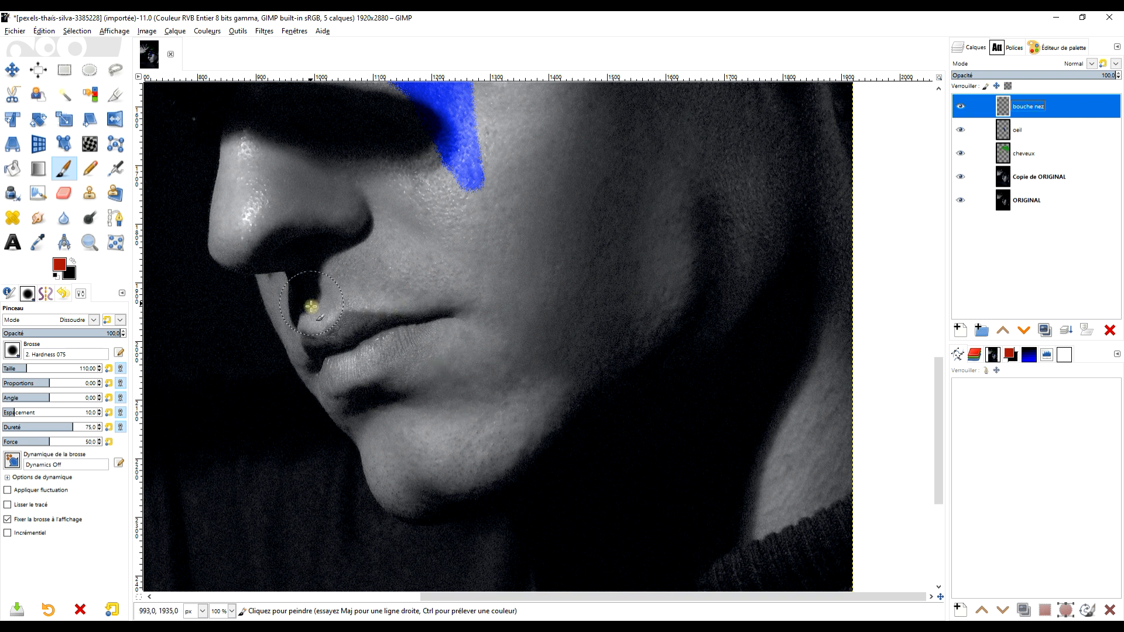
Step: Paint red over the upper and lower lips, extending the upper stroke past the mouth corner
scroll(331, 318, up, 2)
mouse_move(254, 351)
mouse_down()
mouse_move(406, 308)
mouse_move(635, 283)
mouse_up()
mouse_move(275, 376)
mouse_down()
mouse_move(332, 443)
mouse_move(296, 414)
mouse_move(323, 377)
mouse_move(377, 355)
mouse_move(392, 381)
mouse_move(406, 353)
mouse_move(491, 343)
mouse_up()
scroll(492, 414, down, 1)
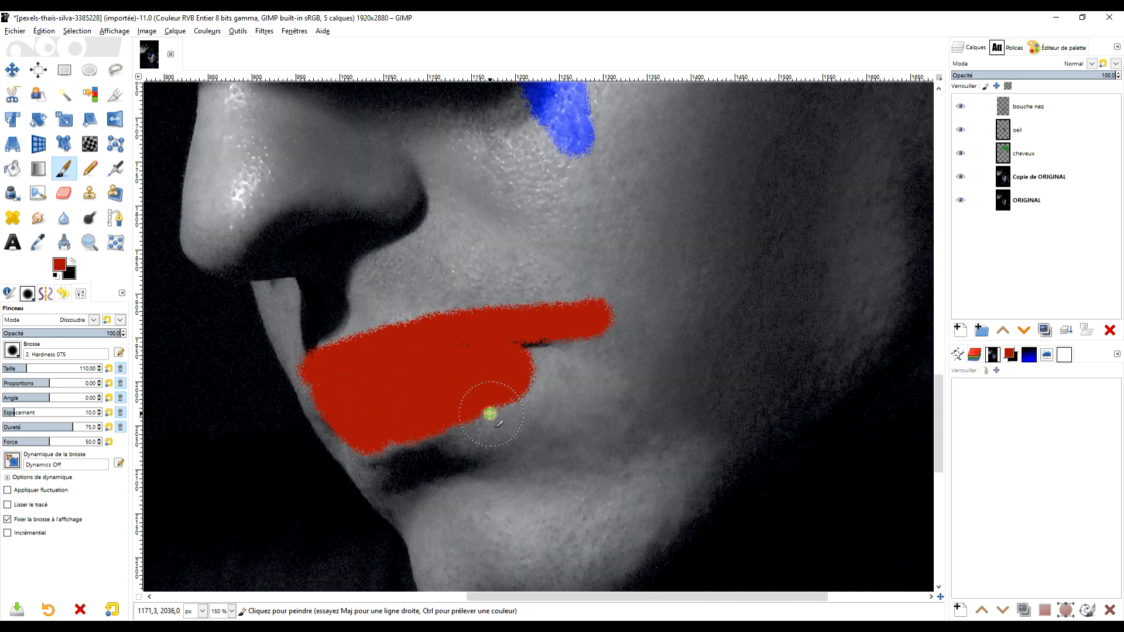
Step: Fill the front edge of the lips with red along the face profile
drag(360, 457, 296, 406)
scroll(262, 356, up, 2)
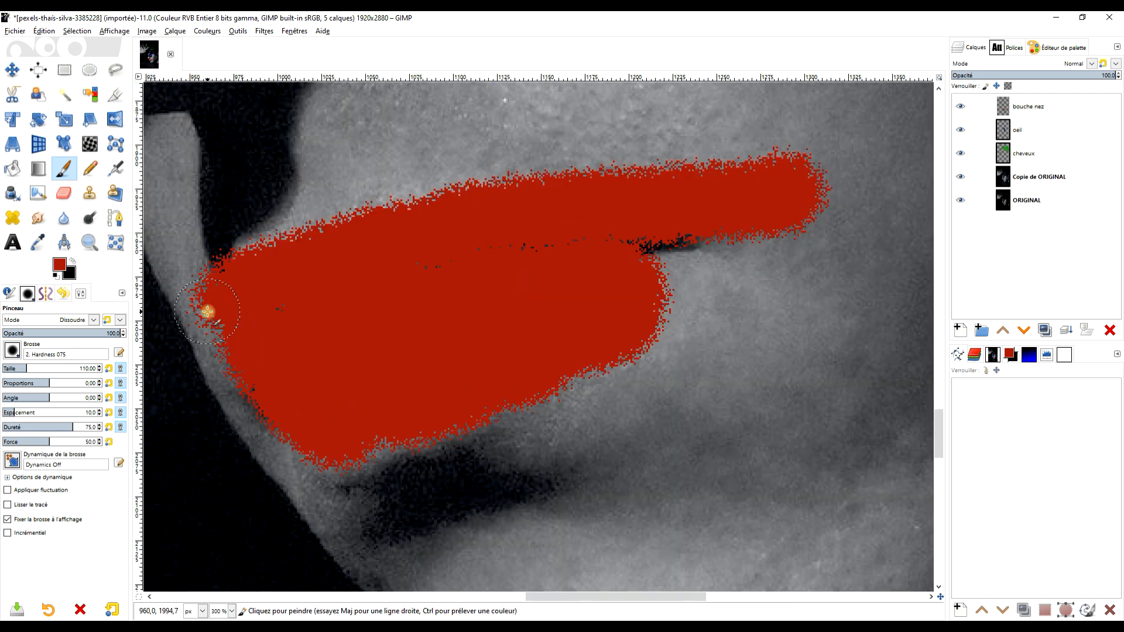
drag(213, 308, 237, 360)
mouse_move(263, 415)
mouse_down()
mouse_move(220, 349)
mouse_move(319, 486)
mouse_move(294, 445)
mouse_up()
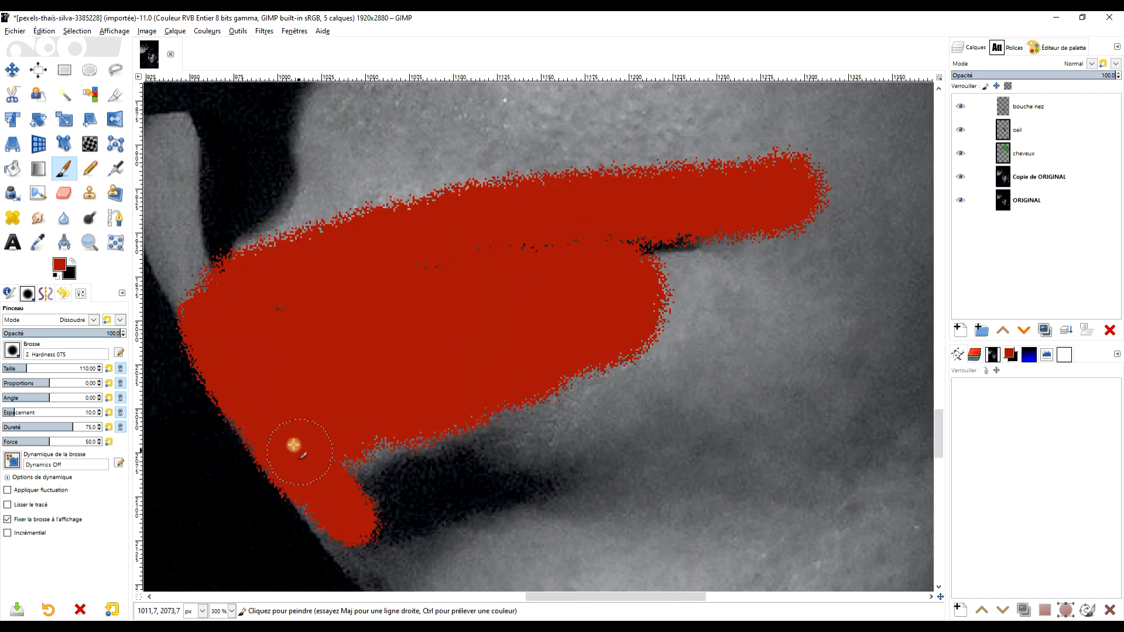
Step: Extend the red mouth from the lower lip past its corner and up the cheek as a wide smile
mouse_move(319, 501)
mouse_down()
mouse_move(372, 533)
mouse_move(402, 451)
mouse_move(399, 474)
mouse_move(428, 511)
mouse_move(388, 431)
mouse_move(483, 460)
mouse_move(481, 413)
mouse_move(461, 430)
mouse_move(592, 388)
mouse_move(521, 439)
mouse_move(626, 349)
mouse_up()
scroll(661, 374, down, 1)
mouse_move(837, 307)
mouse_down()
mouse_move(571, 367)
mouse_move(432, 445)
mouse_up()
scroll(572, 367, down, 1)
mouse_move(352, 467)
mouse_down()
mouse_move(414, 431)
mouse_move(497, 351)
mouse_move(515, 311)
mouse_move(428, 414)
mouse_up()
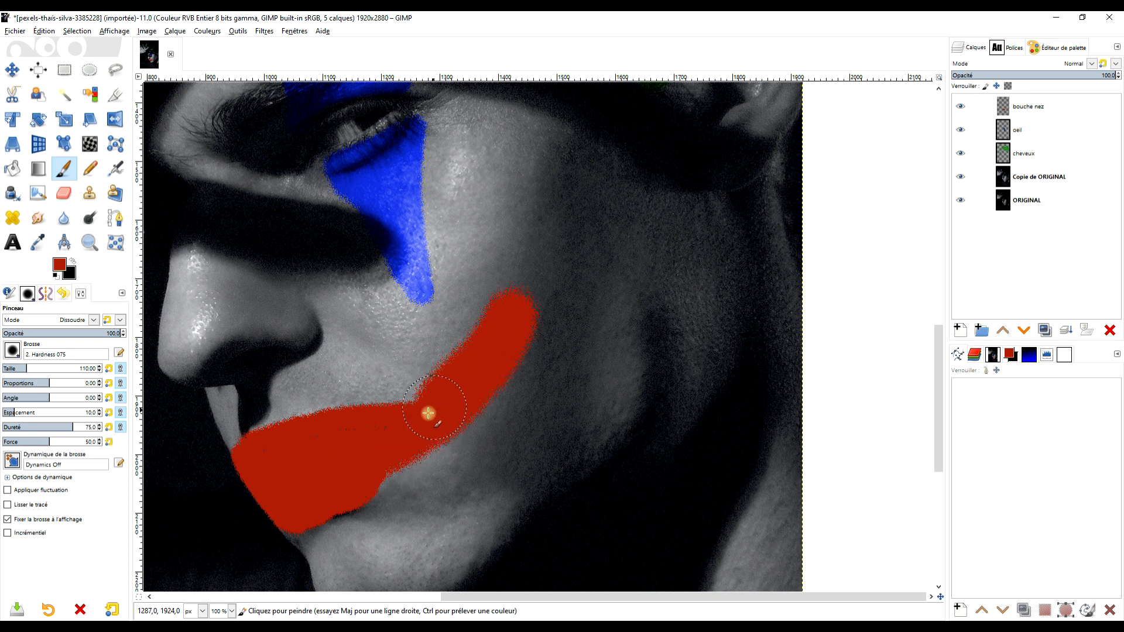
mouse_move(347, 492)
mouse_down()
mouse_move(420, 445)
mouse_move(474, 380)
mouse_up()
drag(379, 432, 485, 339)
Step: Paint the upper end of the red smile on the cheek into a narrower tip
scroll(514, 314, up, 1)
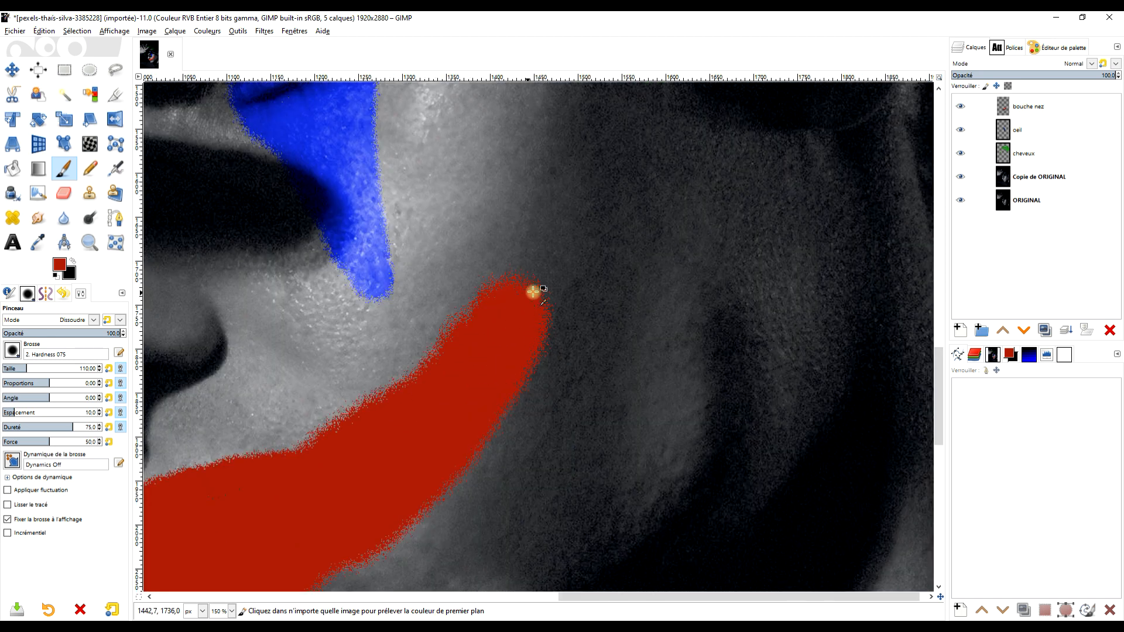
scroll(533, 291, up, 1)
scroll(491, 318, up, 2)
mouse_move(482, 326)
mouse_down()
mouse_move(544, 164)
mouse_move(534, 289)
mouse_up()
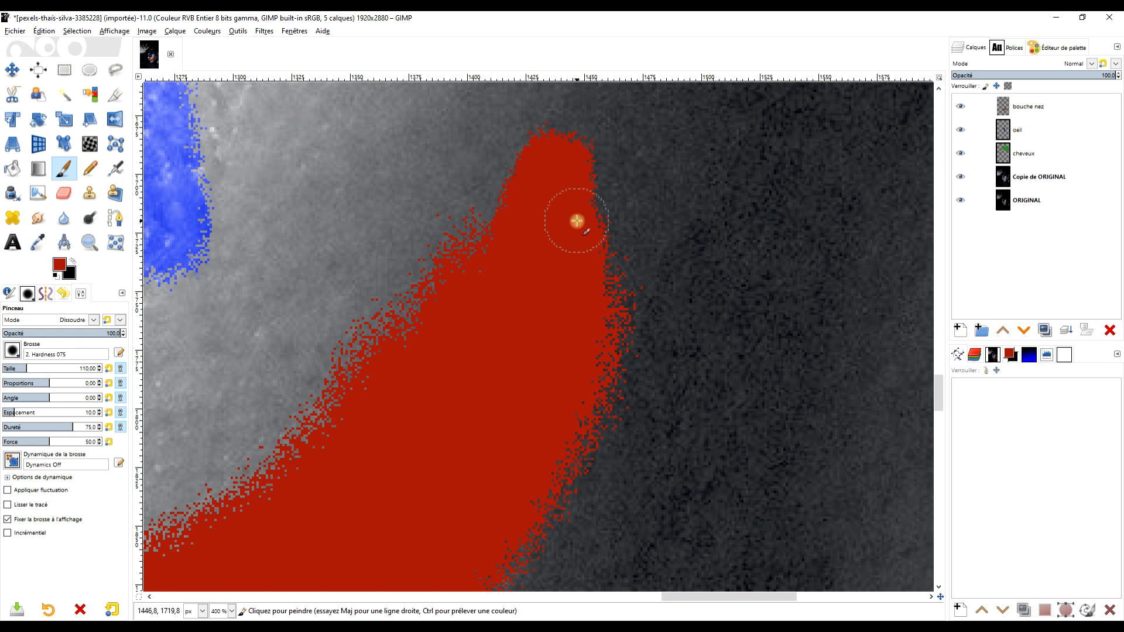
scroll(494, 375, down, 4)
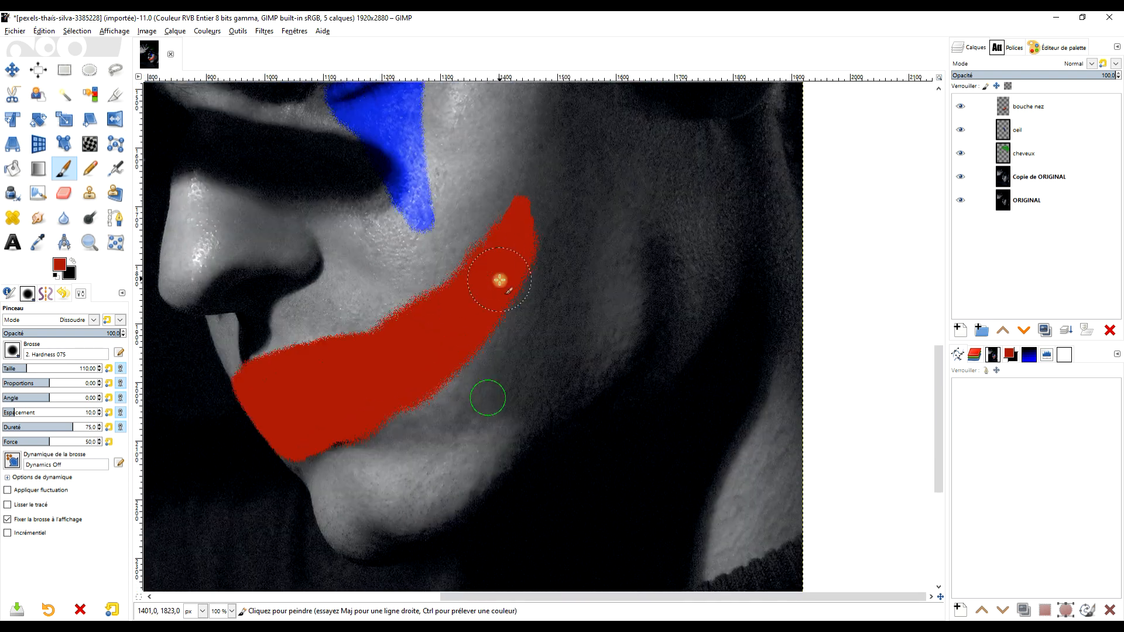
Step: Smooth the lower edge of the red smile below the mouth corner with another Paintbrush stroke
scroll(451, 330, up, 2)
drag(301, 494, 387, 461)
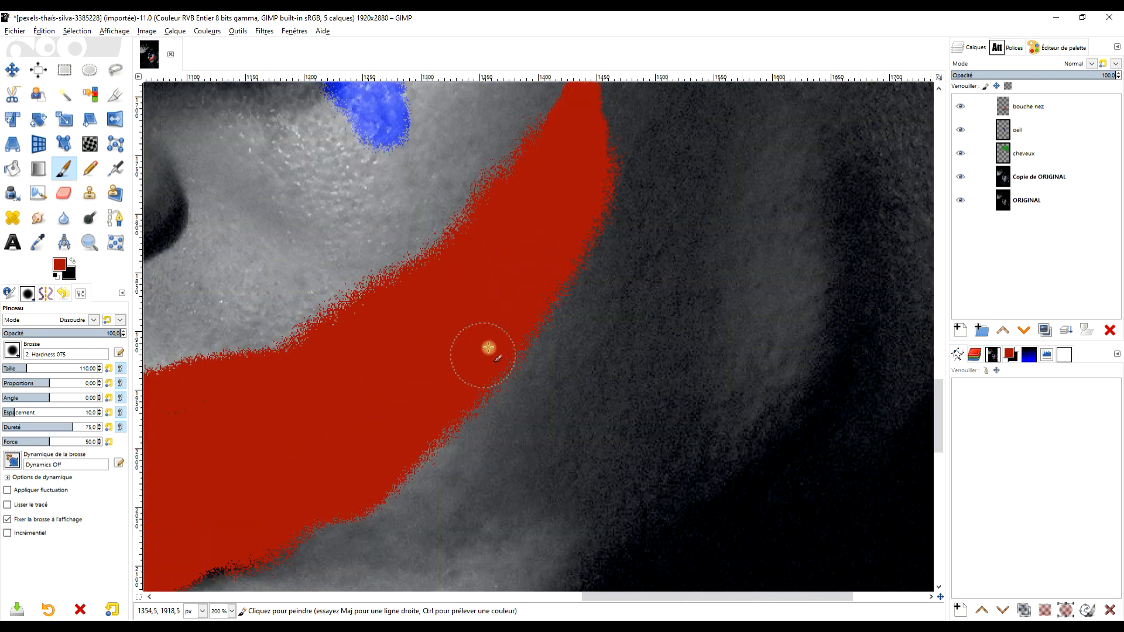
scroll(382, 394, down, 3)
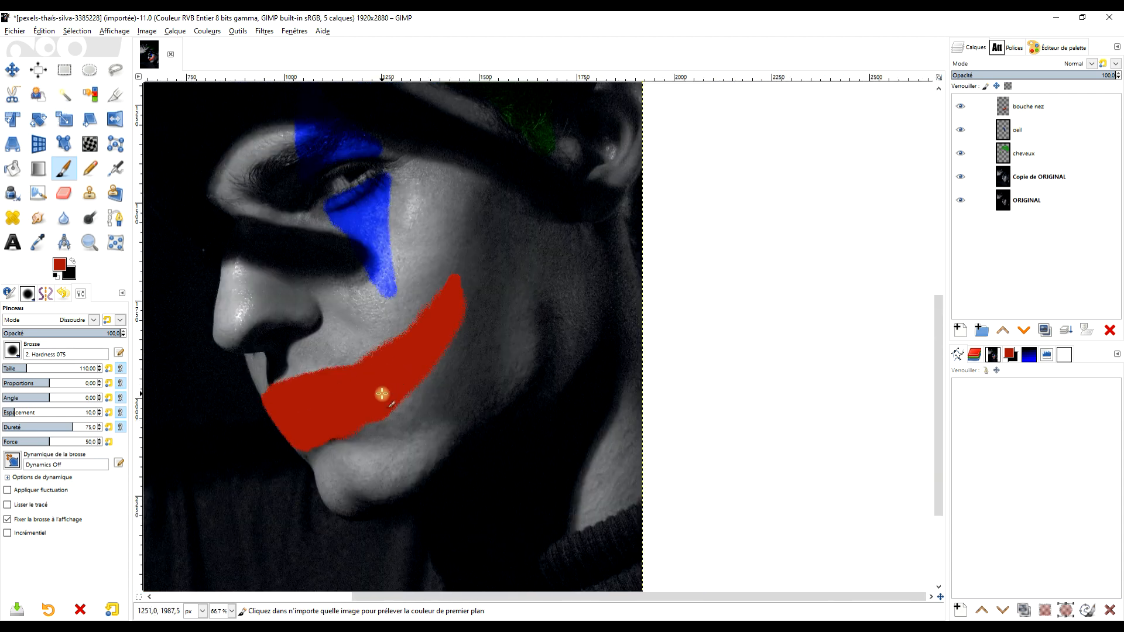
scroll(512, 324, up, 2)
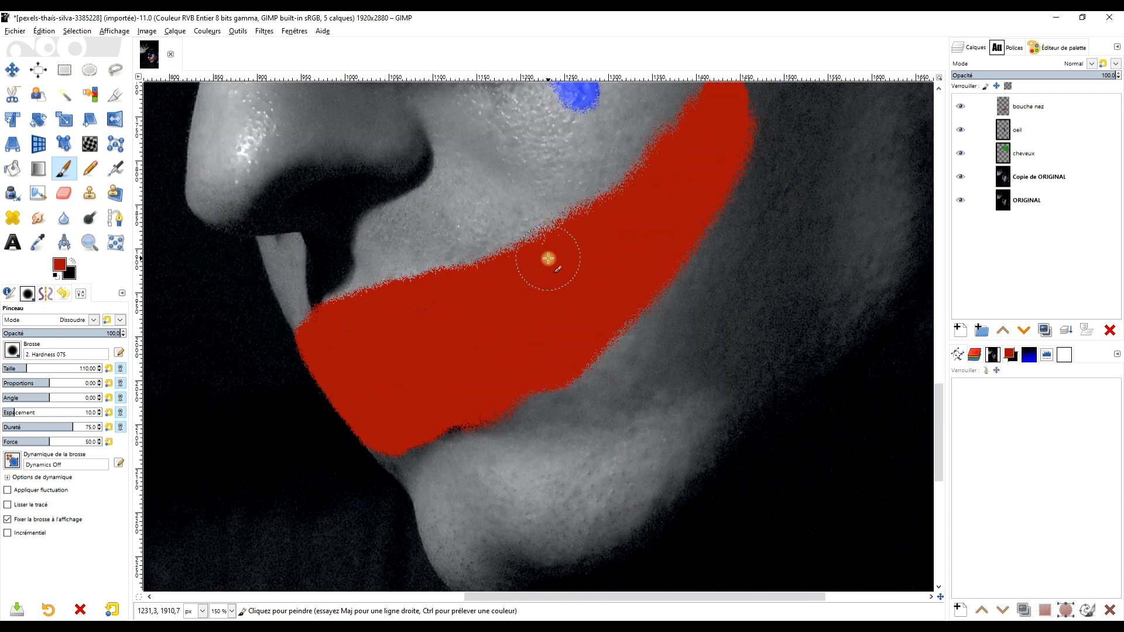
scroll(550, 261, down, 2)
Step: Paint the tip of the nose, its wing and its underside red
scroll(402, 268, up, 3)
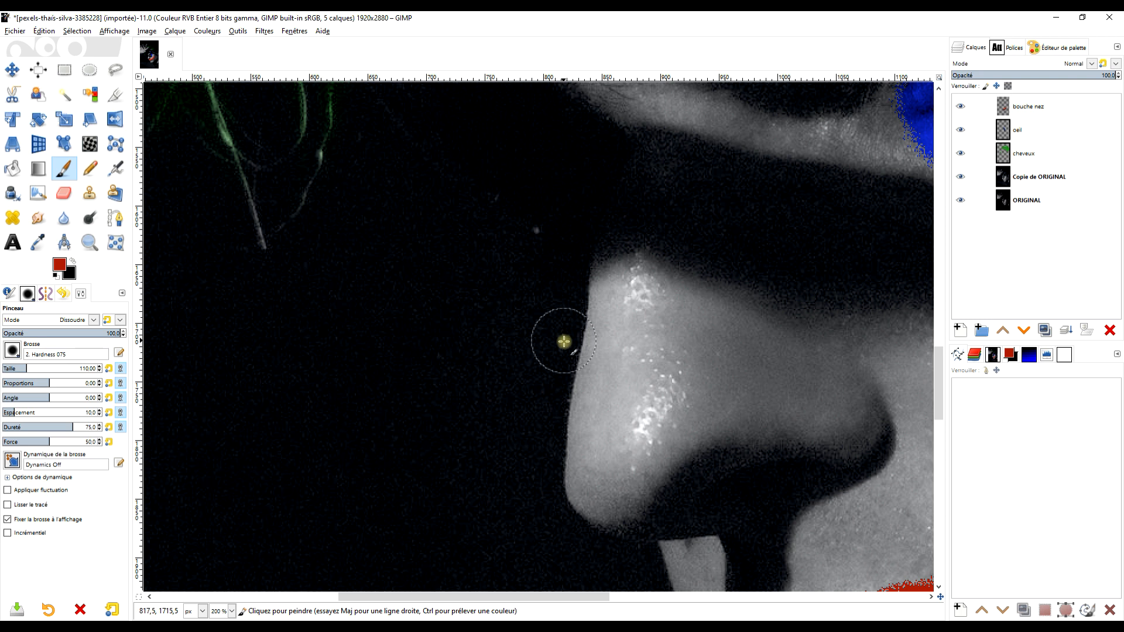
drag(564, 342, 399, 245)
mouse_move(443, 291)
mouse_down()
mouse_move(423, 389)
mouse_move(446, 406)
mouse_move(498, 353)
mouse_move(473, 316)
mouse_move(443, 374)
mouse_move(479, 311)
mouse_move(439, 289)
mouse_move(429, 359)
mouse_move(437, 309)
mouse_move(469, 296)
mouse_move(511, 347)
mouse_move(548, 347)
mouse_move(592, 326)
mouse_move(658, 345)
mouse_move(677, 367)
mouse_move(645, 345)
mouse_move(555, 352)
mouse_move(522, 378)
mouse_move(497, 424)
mouse_move(476, 419)
mouse_move(614, 431)
mouse_move(455, 414)
mouse_move(424, 384)
mouse_move(459, 336)
mouse_up()
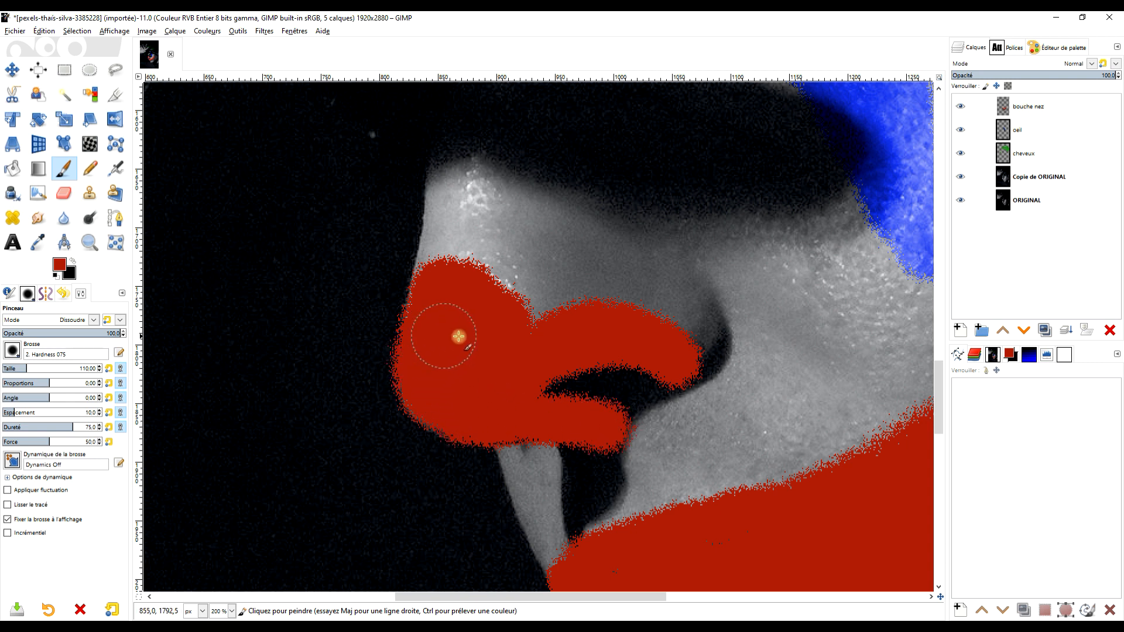
mouse_move(547, 331)
mouse_down()
mouse_move(510, 321)
mouse_move(640, 339)
mouse_up()
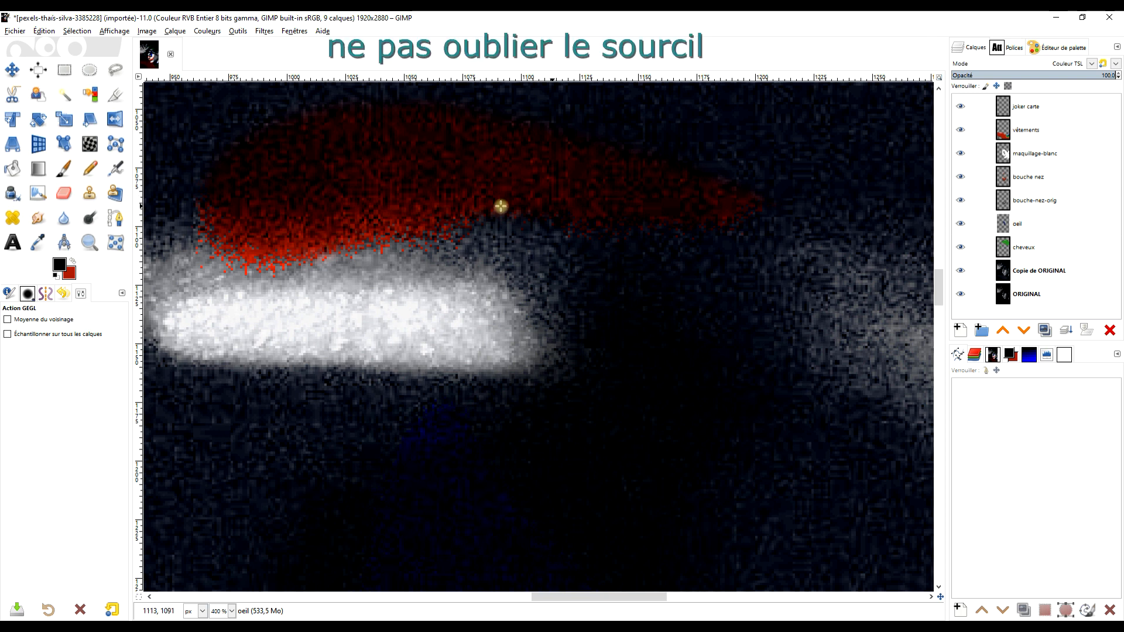
scroll(550, 265, down, 6)
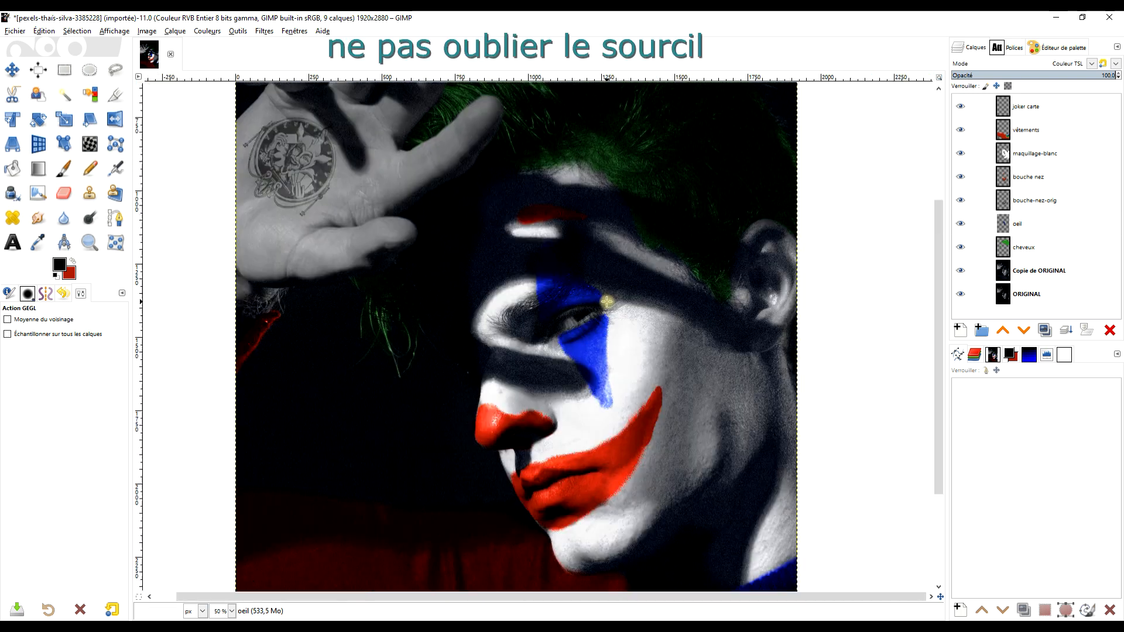
scroll(487, 142, up, 4)
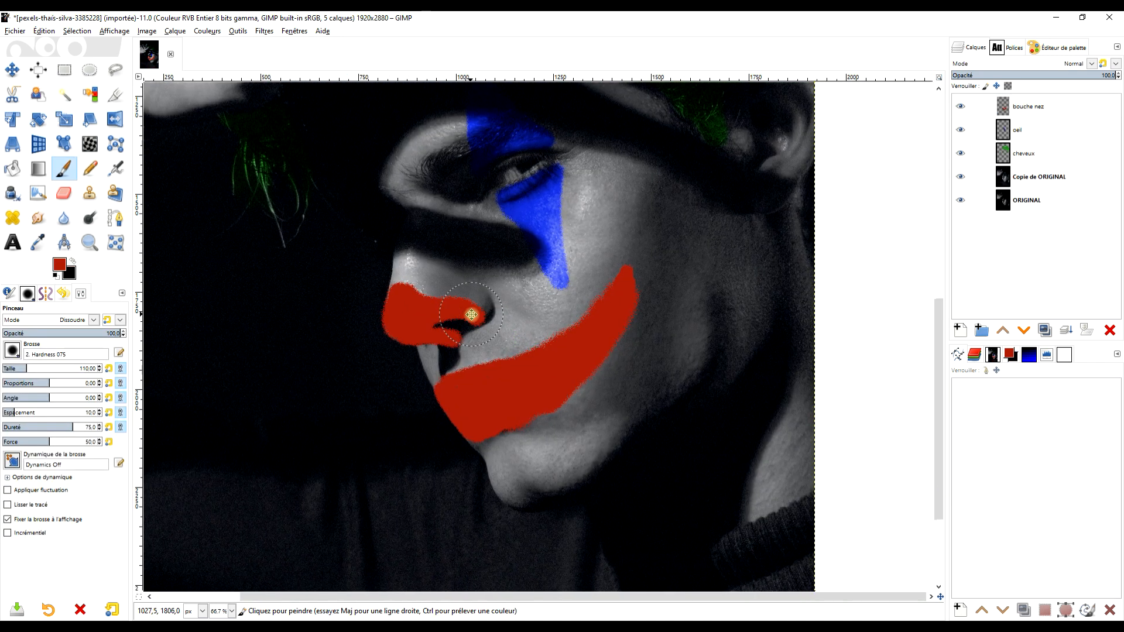
scroll(486, 302, up, 1)
scroll(487, 300, down, 2)
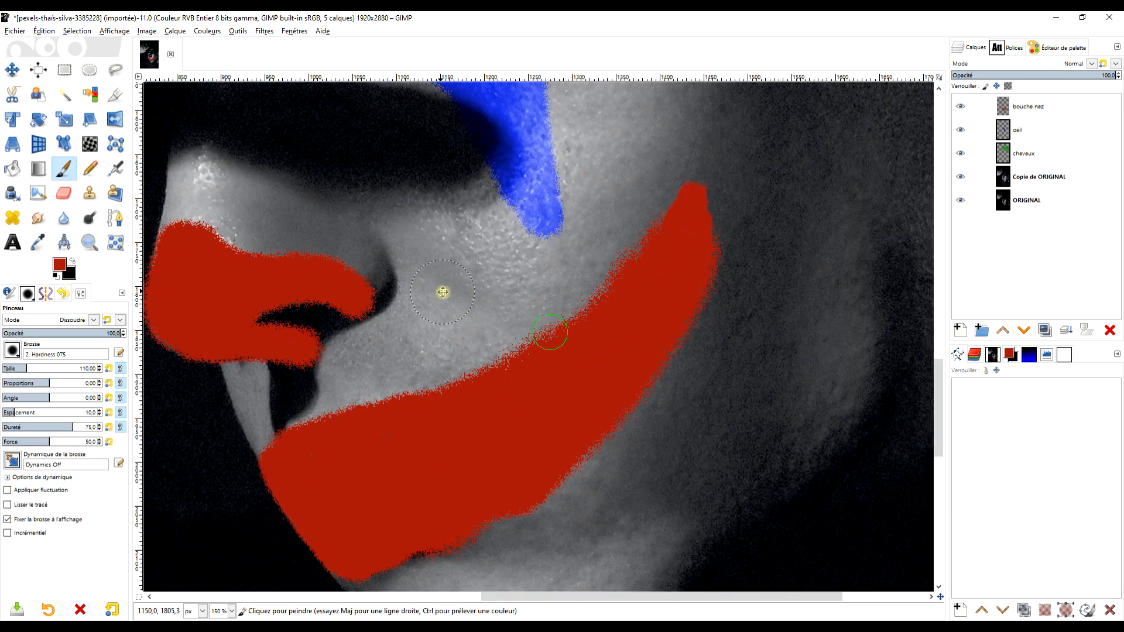
Step: Set the bouche nez layer's blend mode to Couleur TSL and check the coloring on the mouth and nose
click(1091, 64)
click(1003, 508)
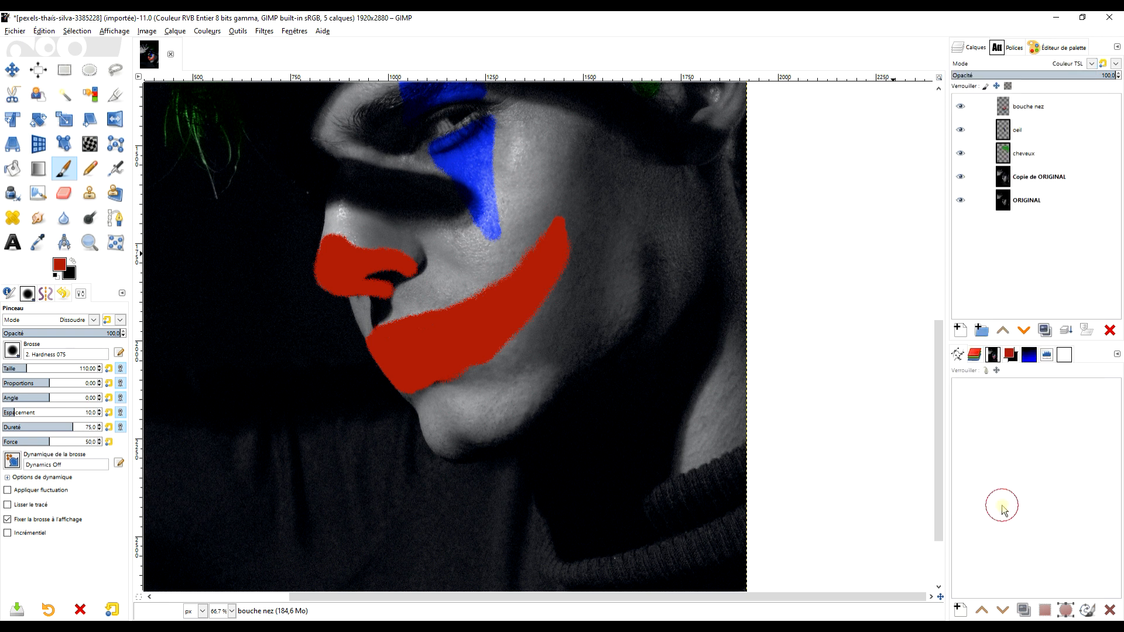
scroll(570, 348, down, 1)
scroll(571, 349, up, 4)
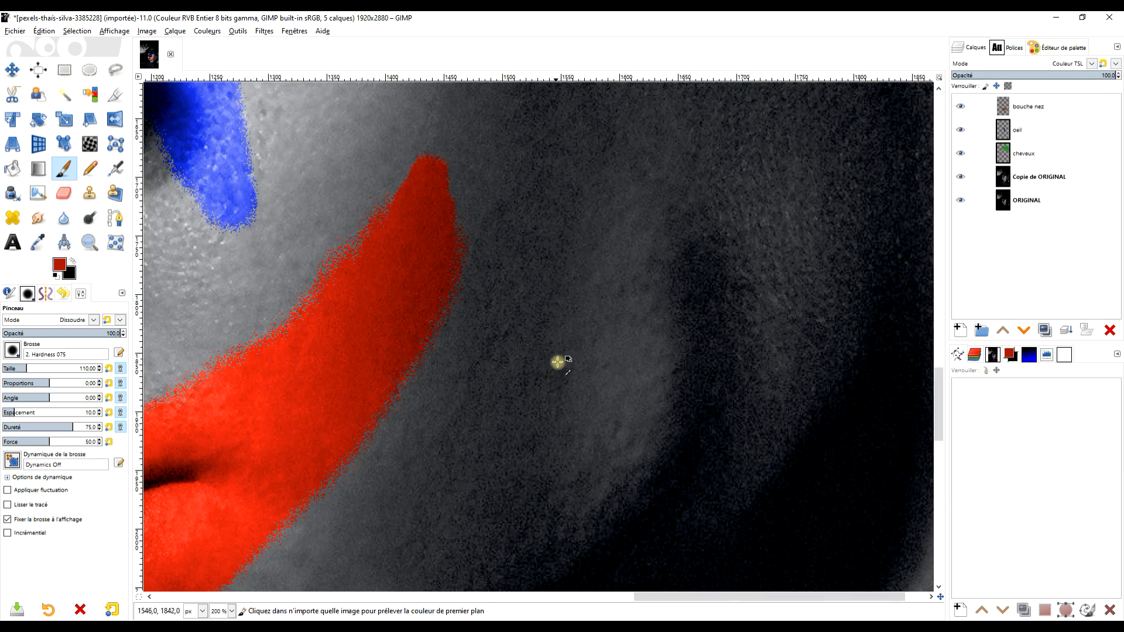
scroll(554, 386, down, 1)
drag(553, 385, 629, 326)
drag(479, 371, 578, 363)
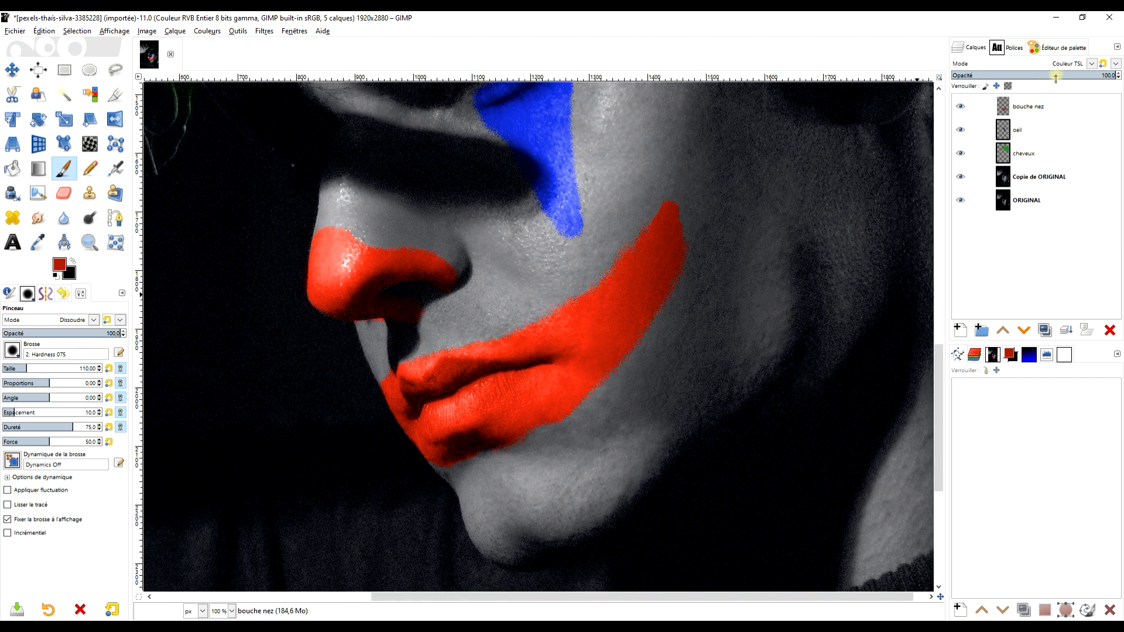
Step: Set the bouche nez layer's blend mode to Normal and its opacity to 64.8
click(1031, 65)
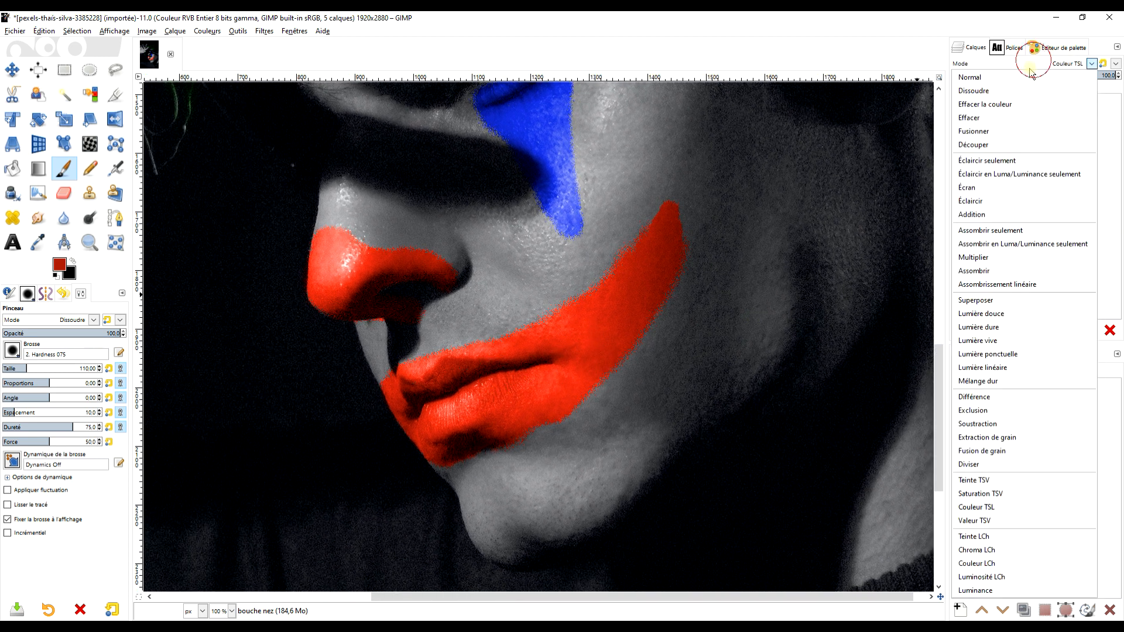
click(995, 76)
scroll(432, 376, up, 1)
mouse_move(380, 383)
mouse_down()
mouse_move(459, 369)
mouse_move(414, 357)
mouse_move(495, 350)
mouse_move(477, 343)
mouse_move(644, 300)
mouse_up()
drag(1073, 75, 1063, 76)
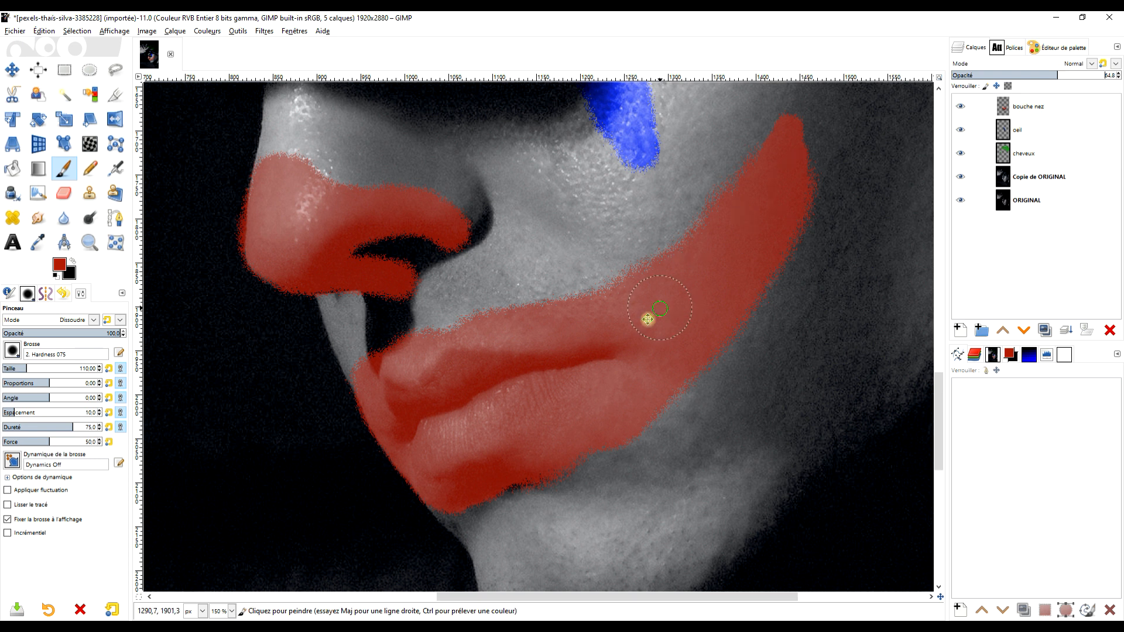
Step: Paint the area under the lower lip red with the Paintbrush to round out the smile's lower edge
scroll(682, 258, down, 3)
scroll(636, 322, up, 1)
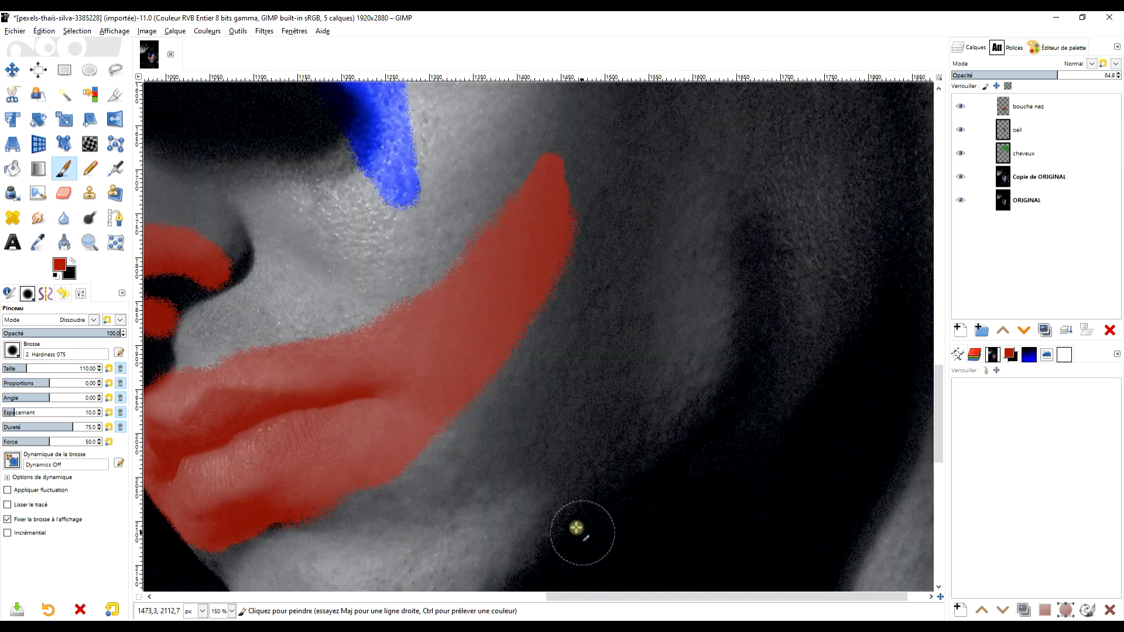
scroll(577, 498, down, 1)
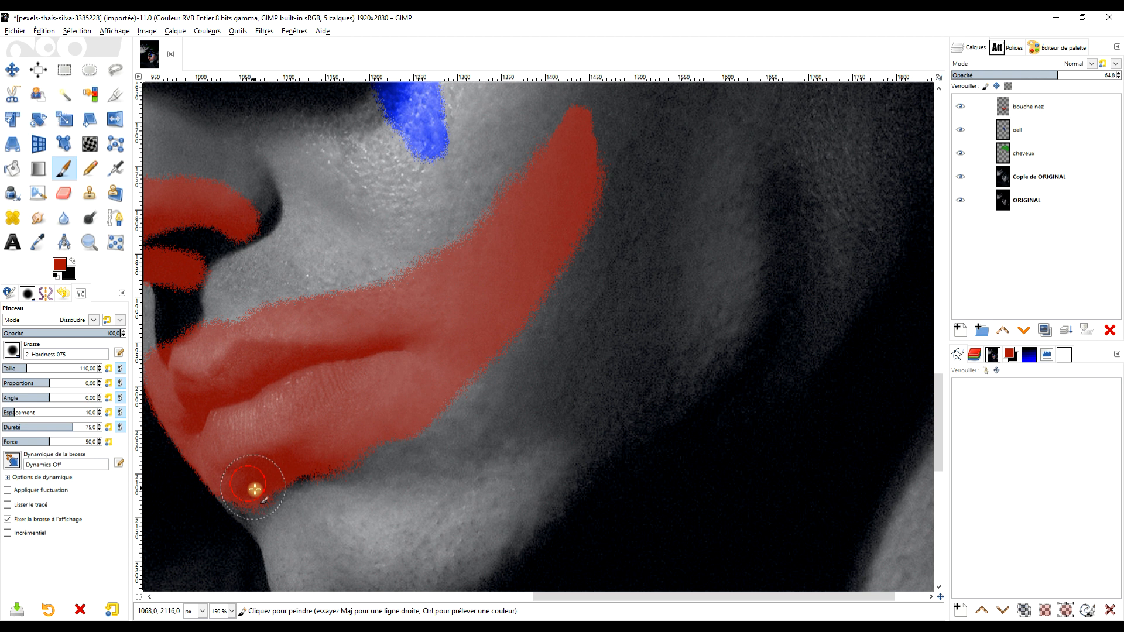
mouse_move(242, 483)
mouse_down()
mouse_move(276, 503)
mouse_move(348, 466)
mouse_up()
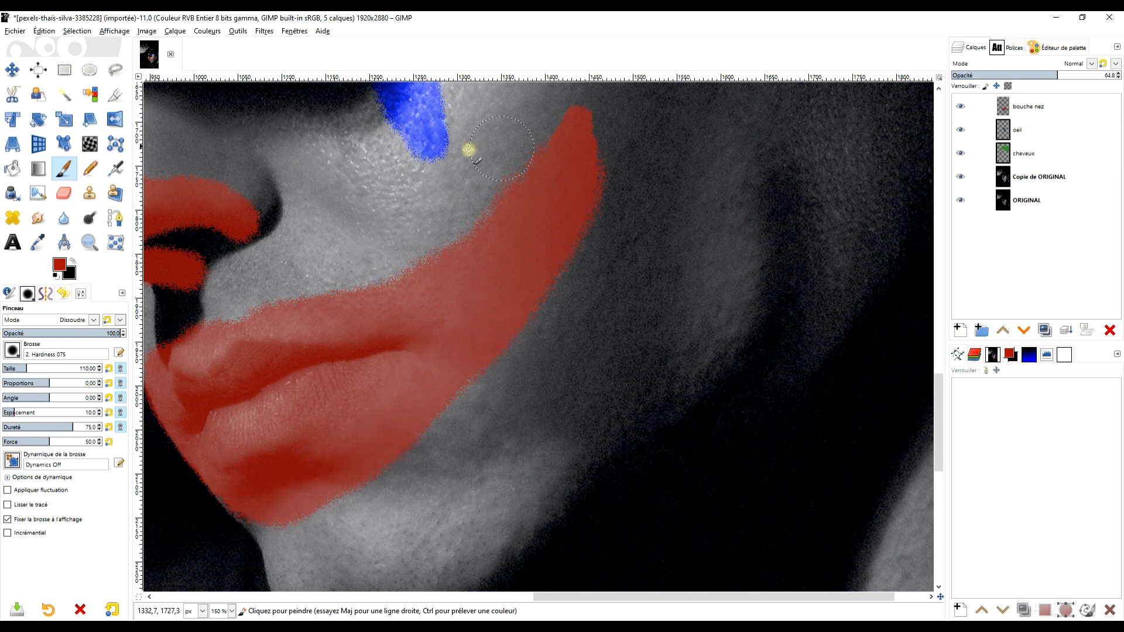
Step: Erase the outer edge of the red smile near its upper tip on the cheek to make it narrower
click(63, 192)
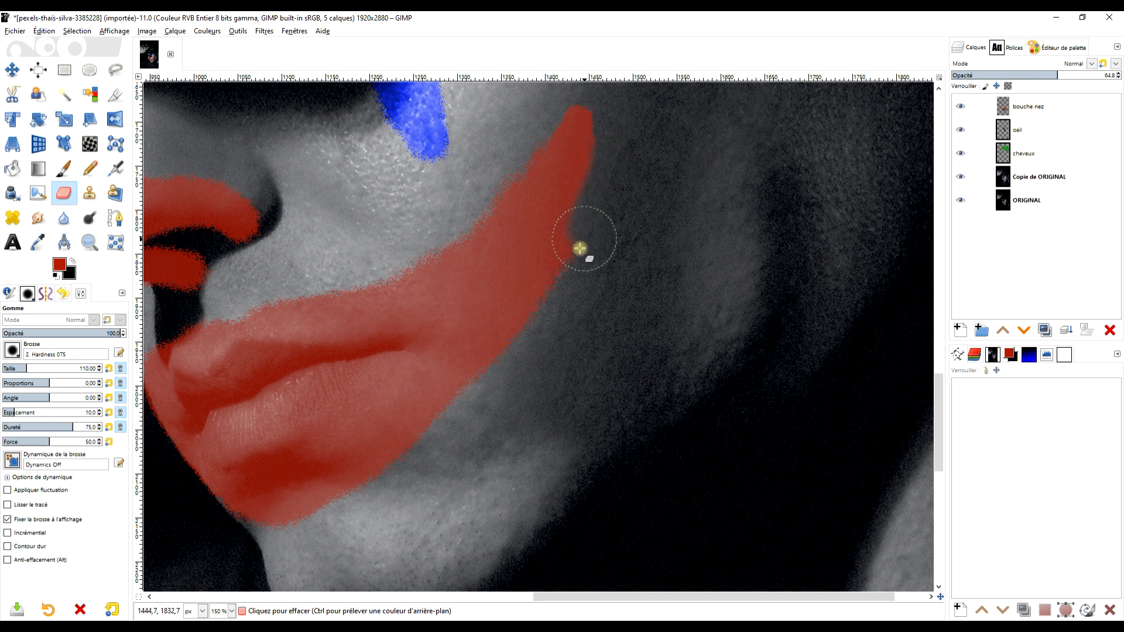
scroll(633, 296, down, 3)
scroll(631, 295, up, 2)
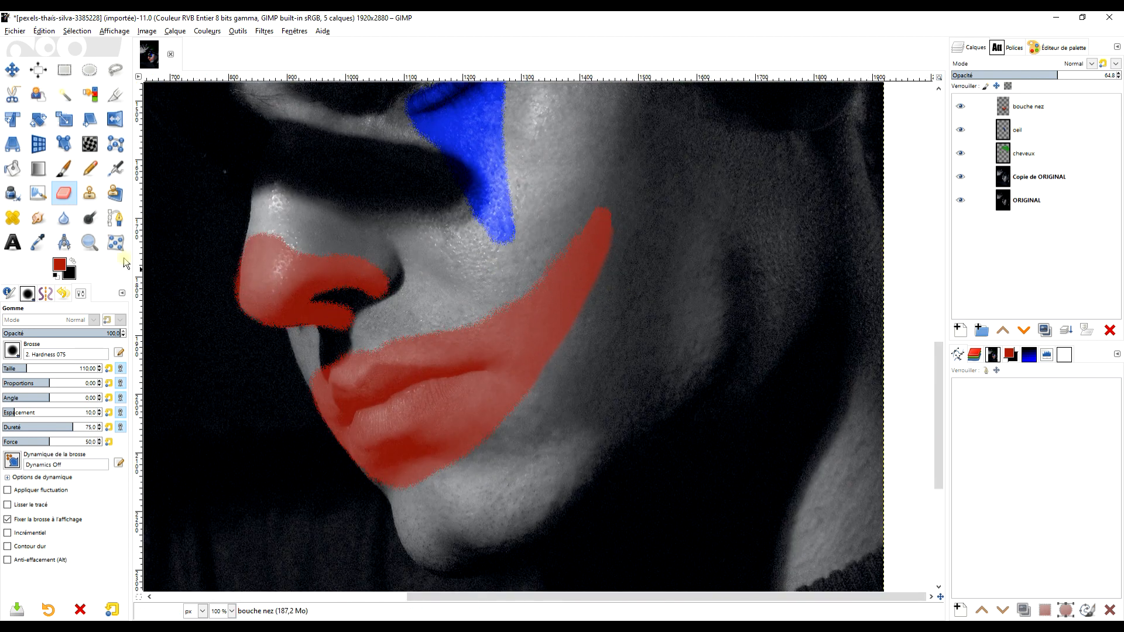
Step: Smooth the outer edge of the smile's upper end on the cheek with a straight Paintbrush stroke
click(61, 175)
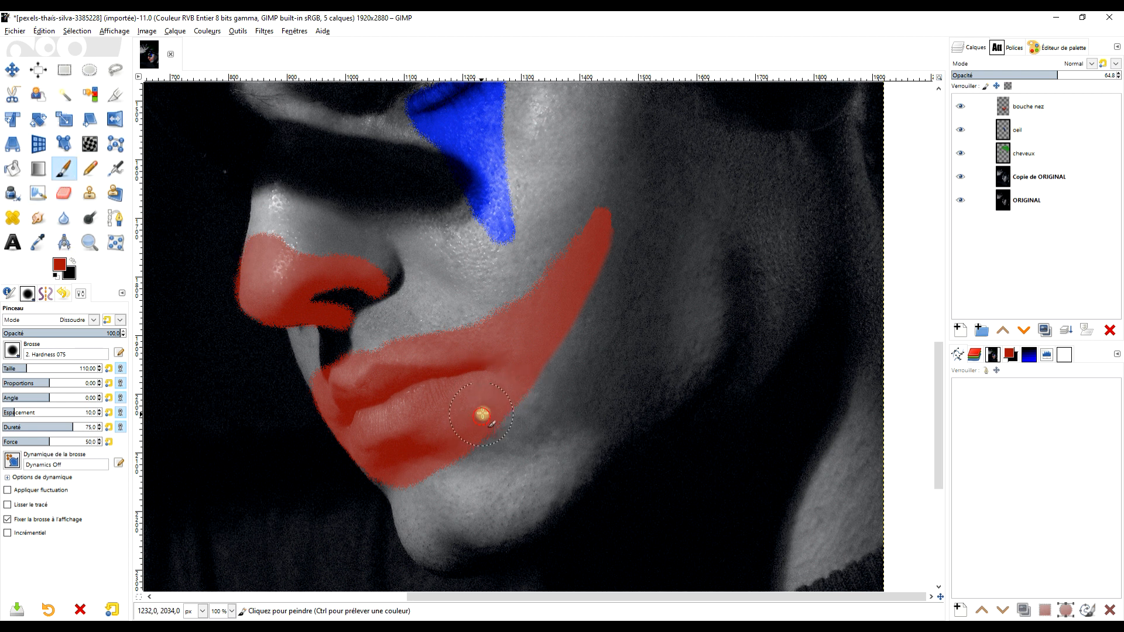
scroll(635, 256, up, 4)
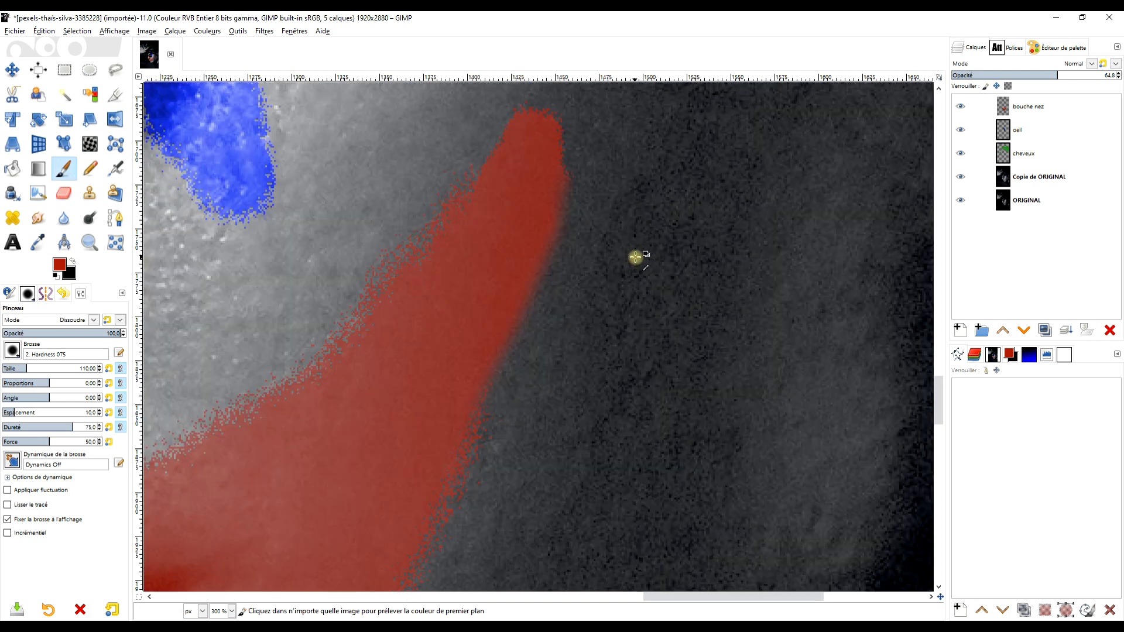
shift+click(507, 191)
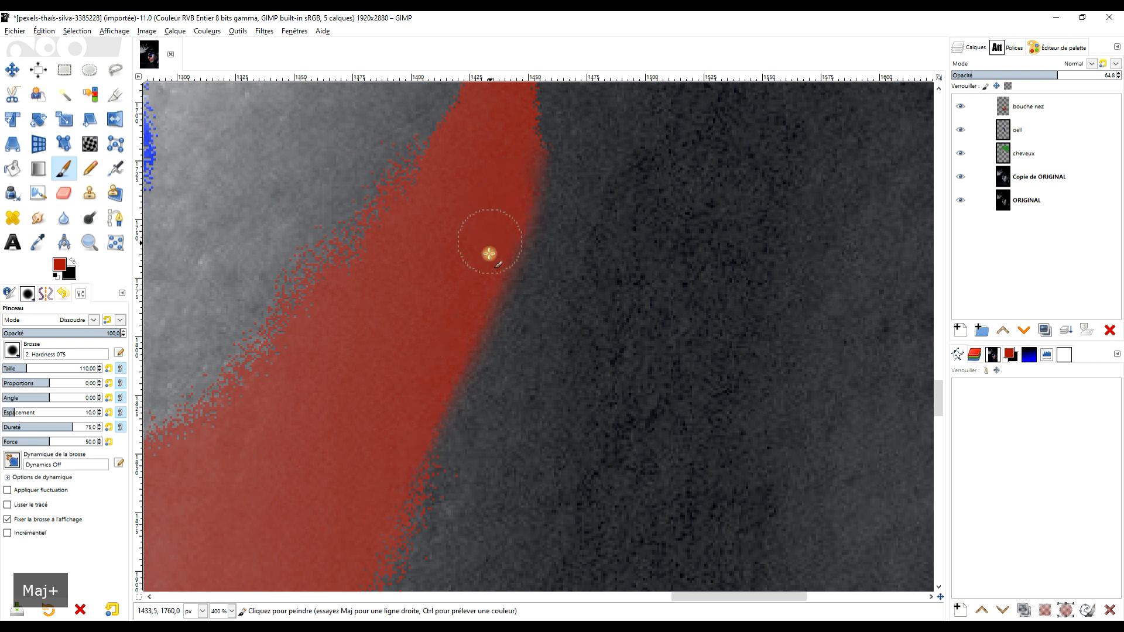
drag(675, 174, 577, 372)
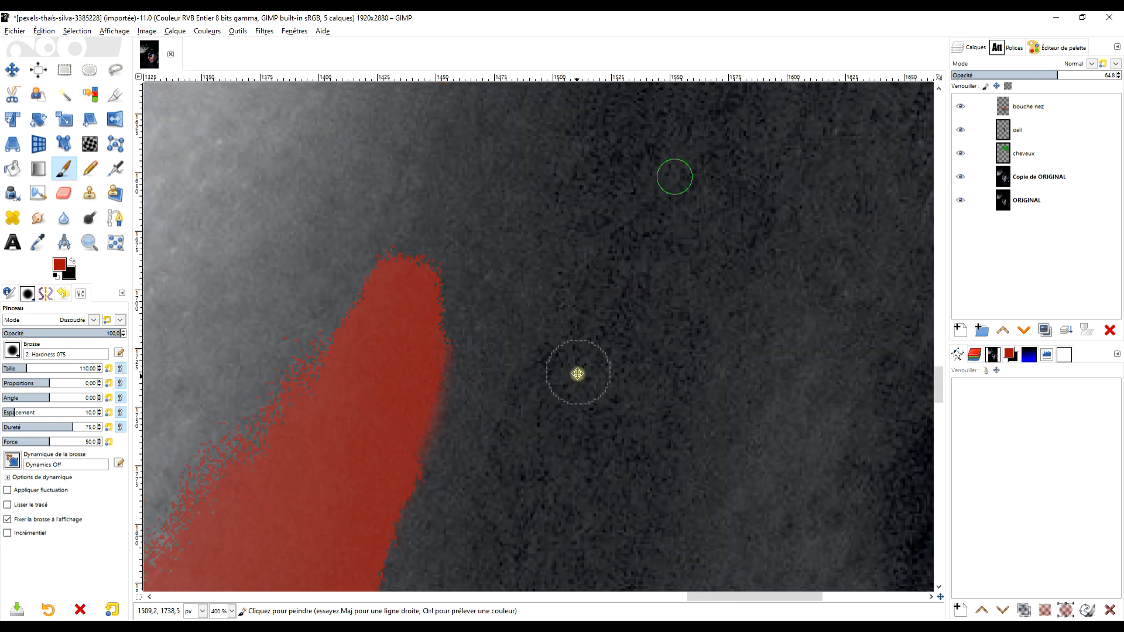
ctrl+scroll(416, 275, down, 6)
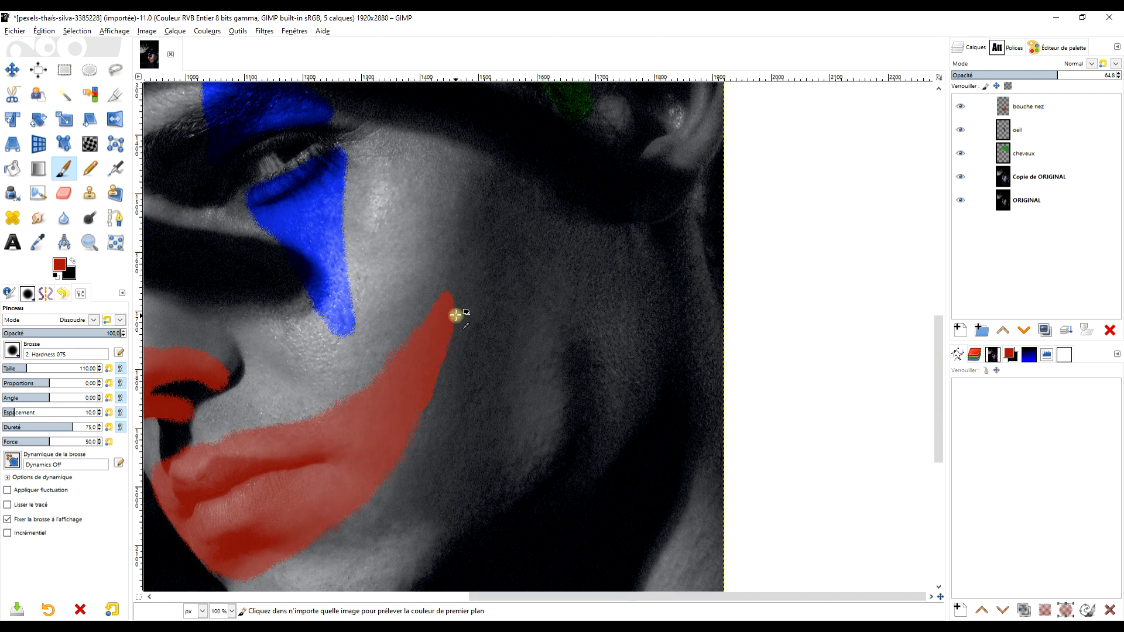
Step: Extend the red paint over the upper and rear edge of the nose wing
ctrl+scroll(444, 351, up, 1)
ctrl+scroll(422, 270, up, 2)
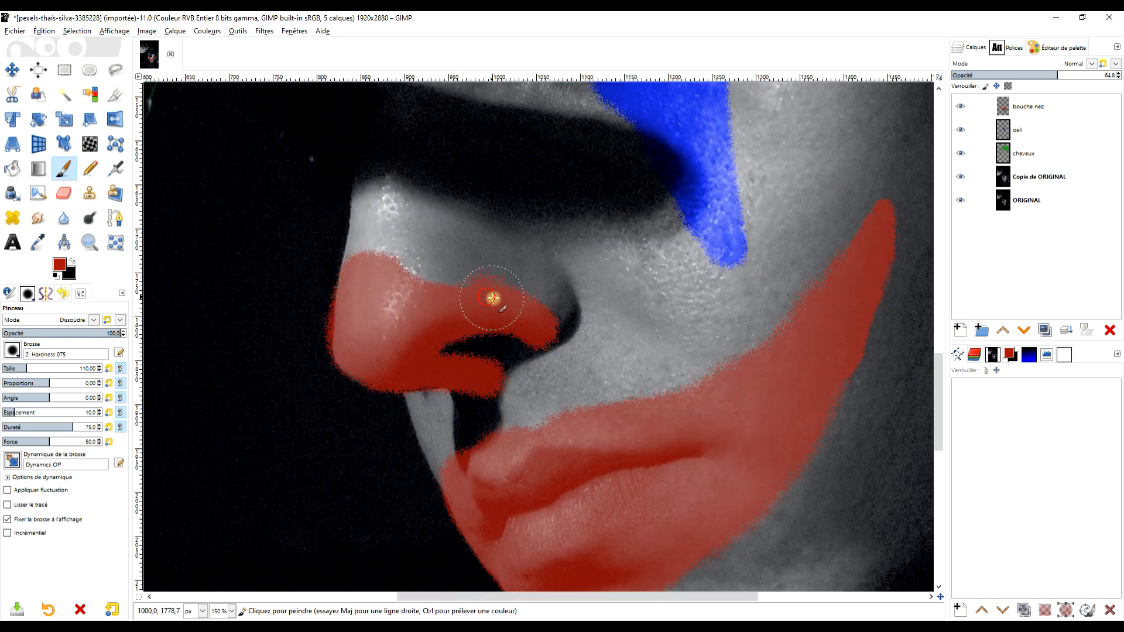
drag(535, 324, 546, 317)
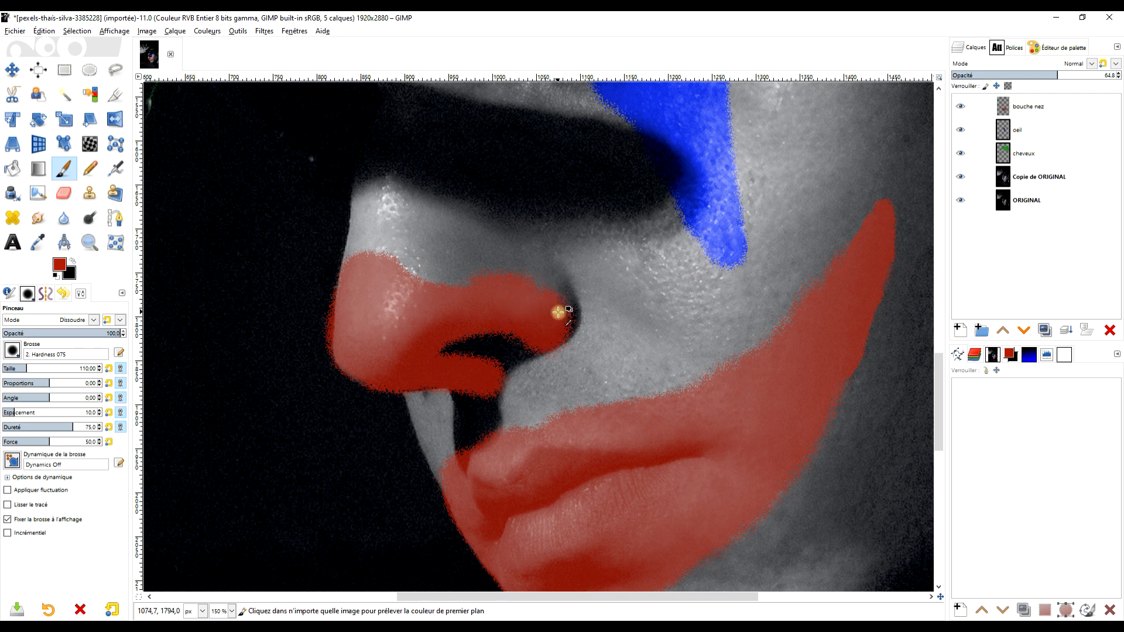
ctrl+scroll(540, 312, down, 4)
ctrl+scroll(621, 316, up, 2)
drag(617, 336, 580, 416)
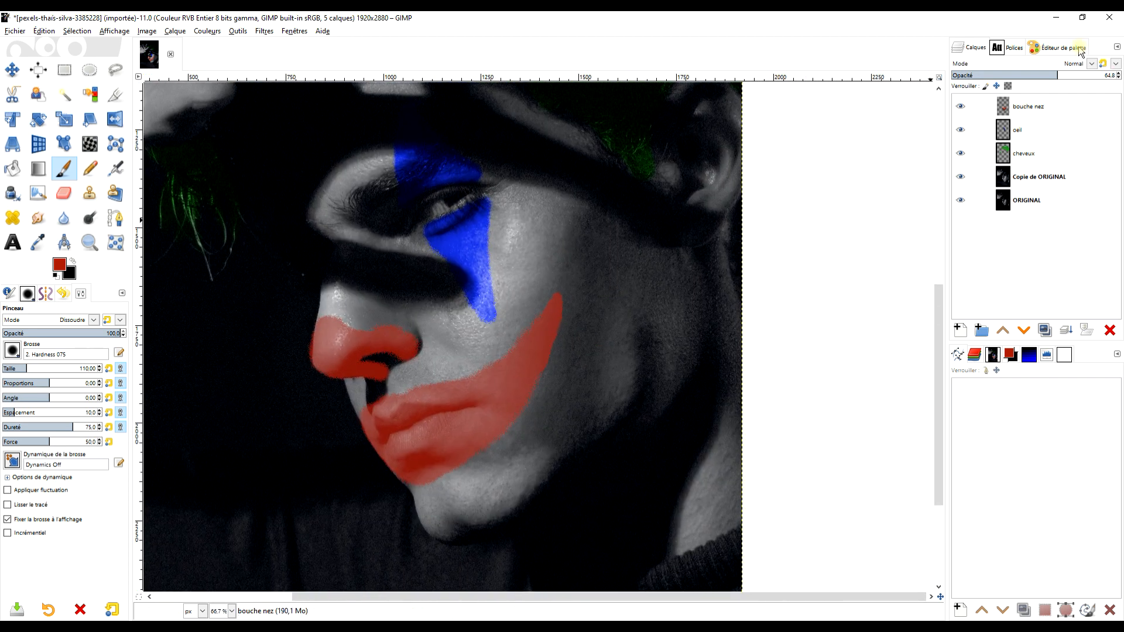
Step: Set the bouche nez layer's opacity to 100 and its blend mode to Couleur TSL
drag(1057, 75, 1120, 70)
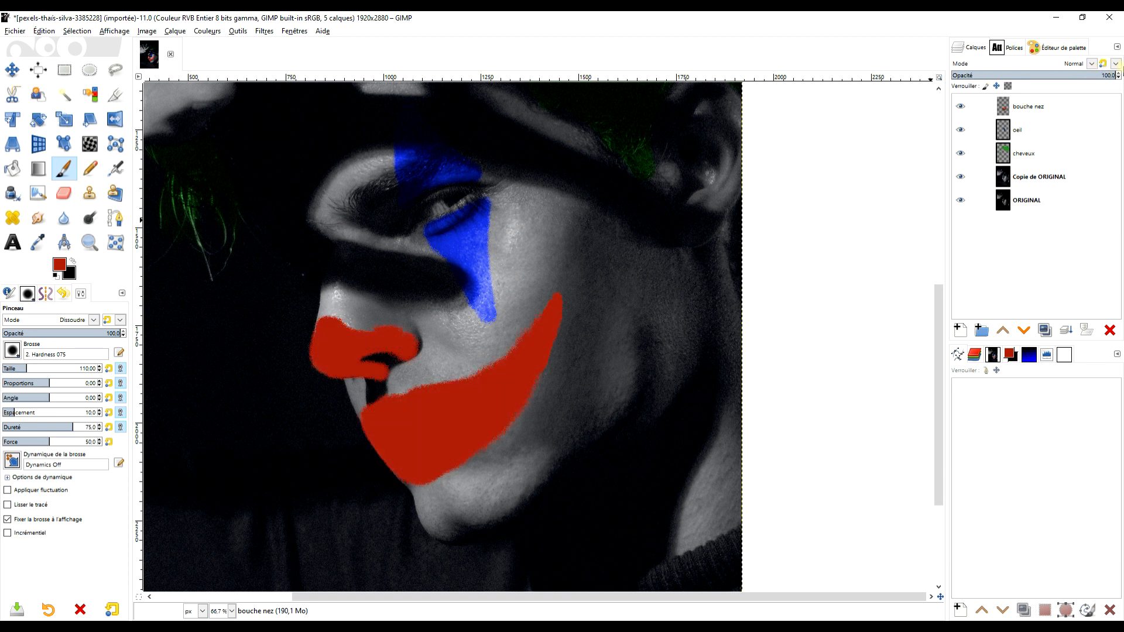
click(1084, 64)
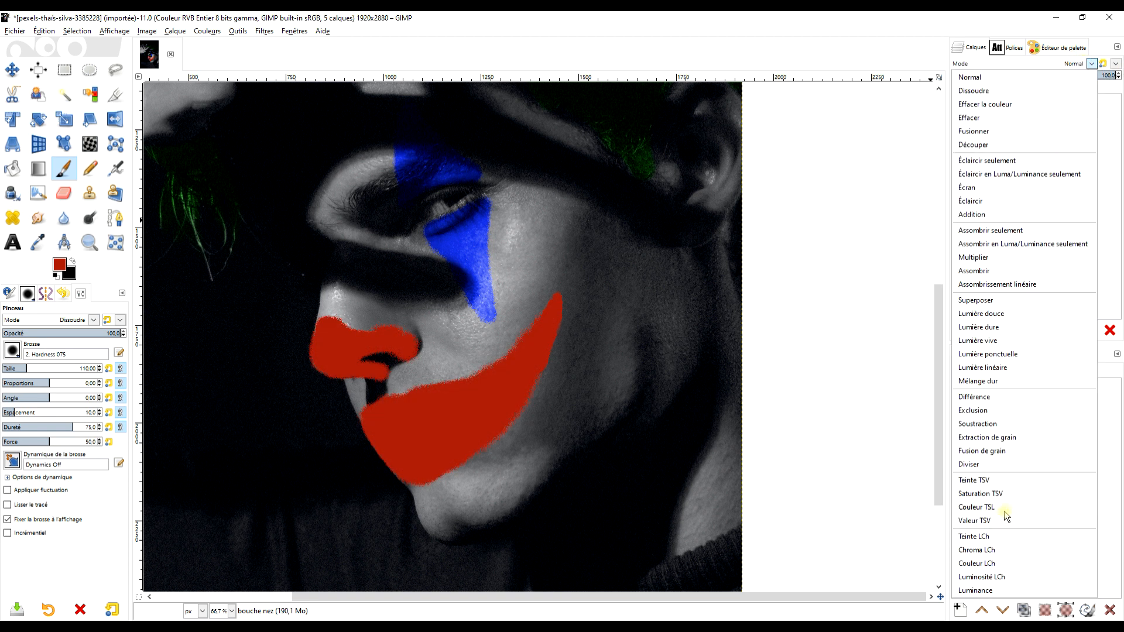
click(977, 507)
ctrl+scroll(601, 339, up, 1)
ctrl+scroll(605, 346, down, 1)
drag(612, 348, 595, 320)
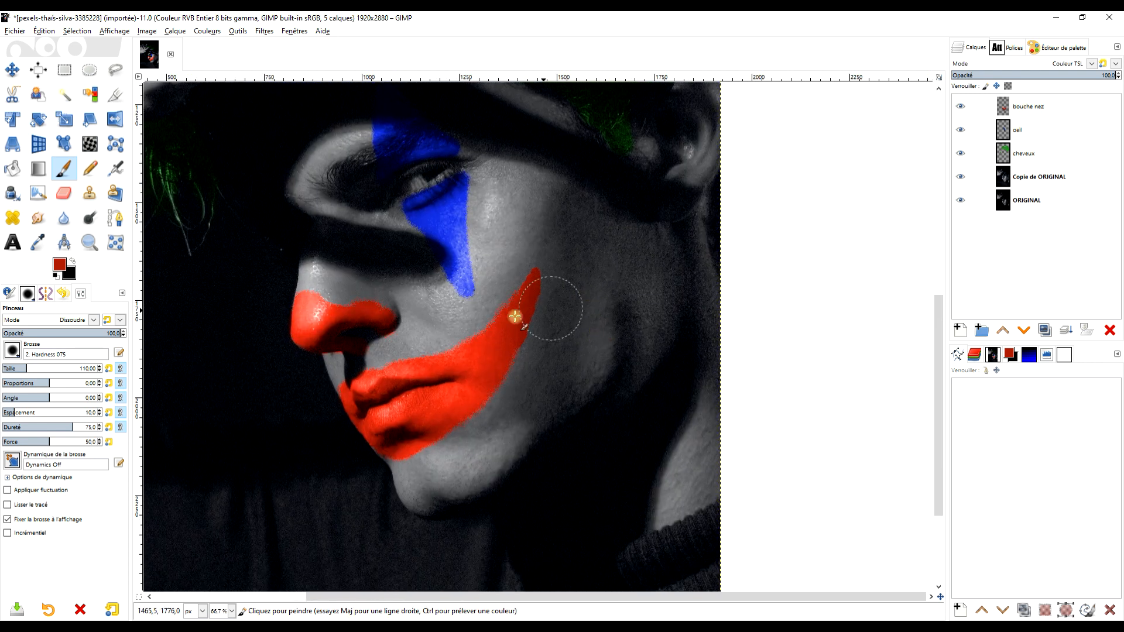
Step: Erase the red overflow on the skin just under the nose, above the upper lip
ctrl+scroll(348, 325, up, 2)
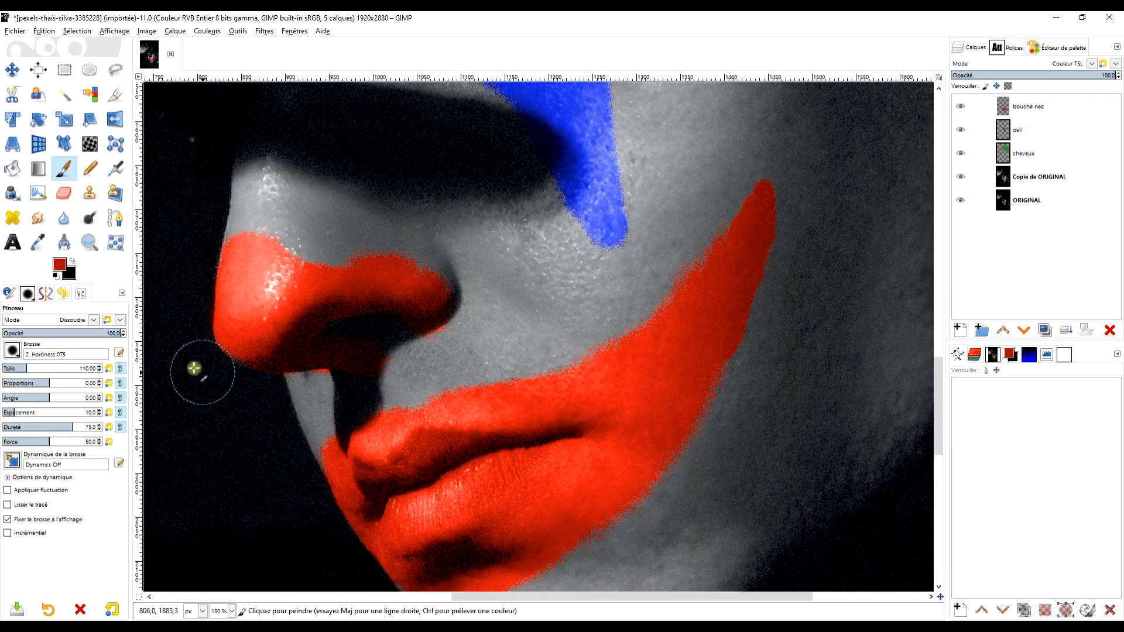
click(62, 193)
ctrl+scroll(294, 376, up, 2)
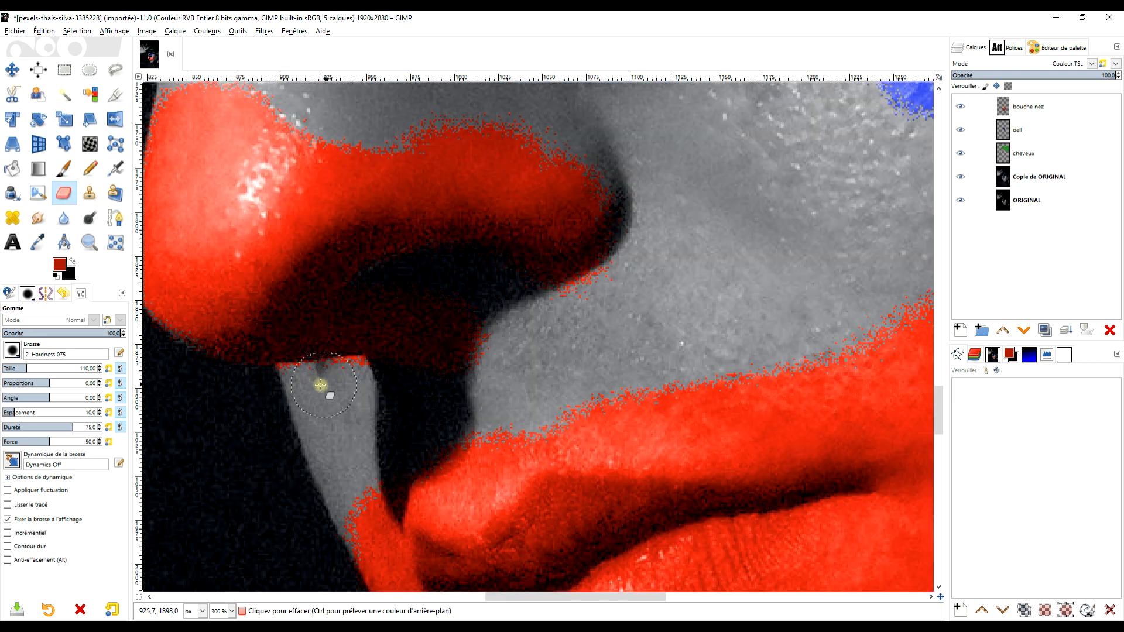
click(370, 391)
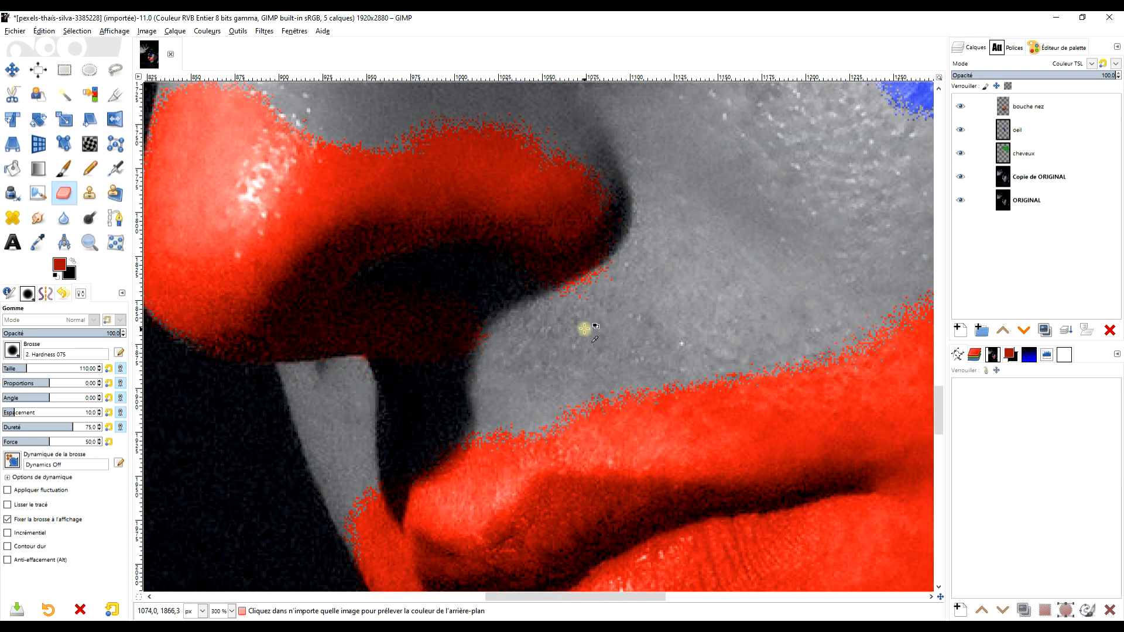
ctrl+scroll(671, 358, down, 3)
ctrl+scroll(672, 359, down, 3)
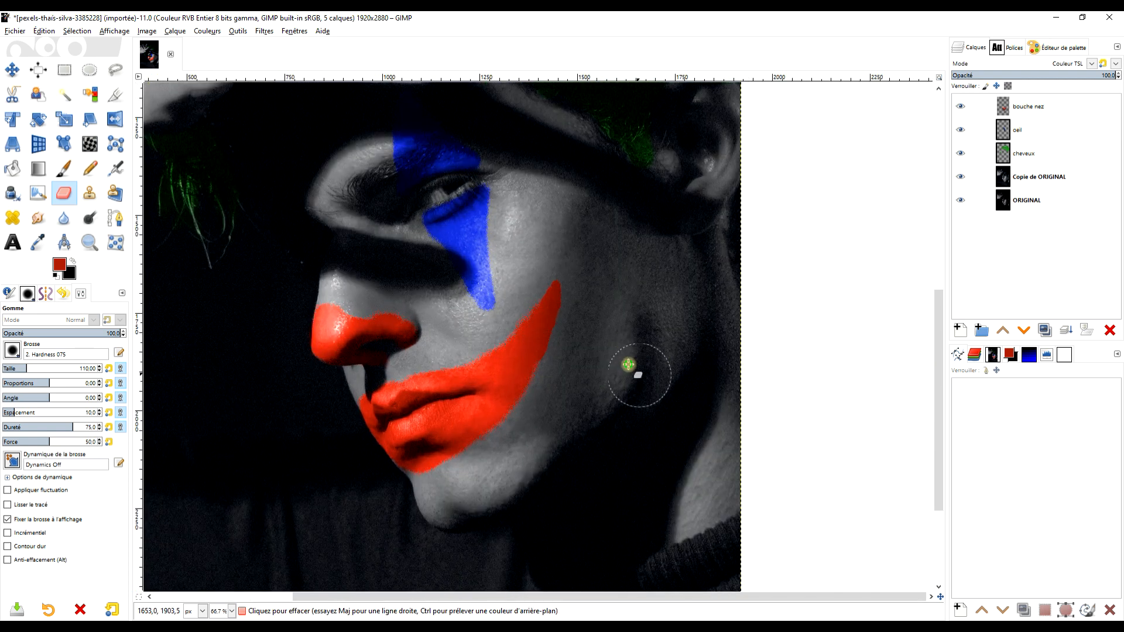
ctrl+scroll(627, 371, up, 1)
Step: Create a selection from the bouche nez layer's alpha and duplicate the ORIGINAL layer
right_click(1004, 112)
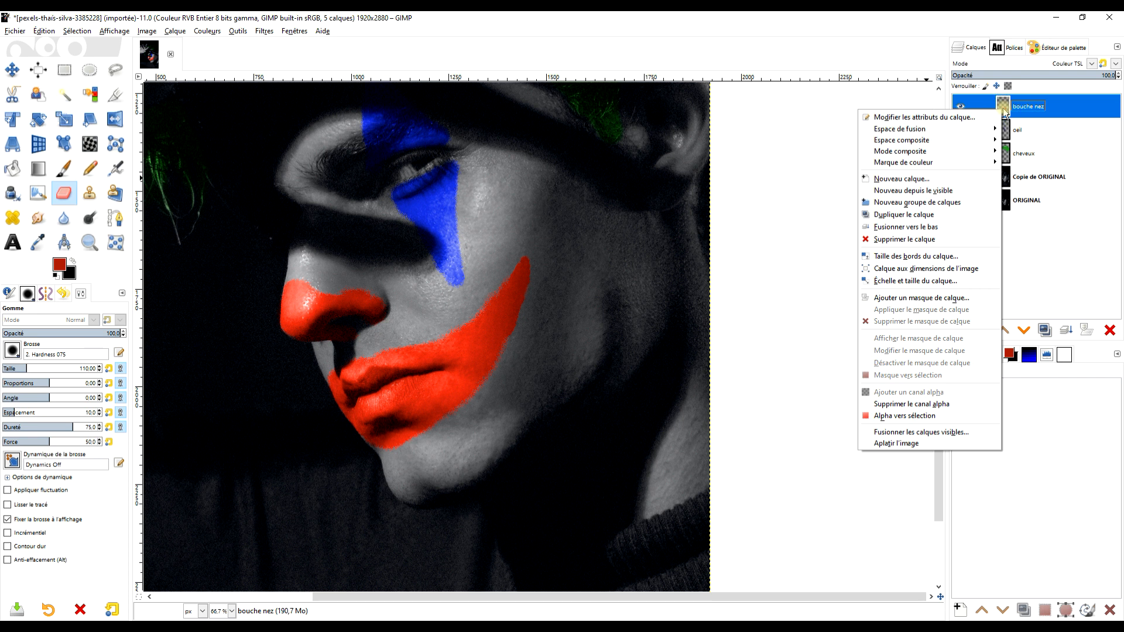
click(885, 416)
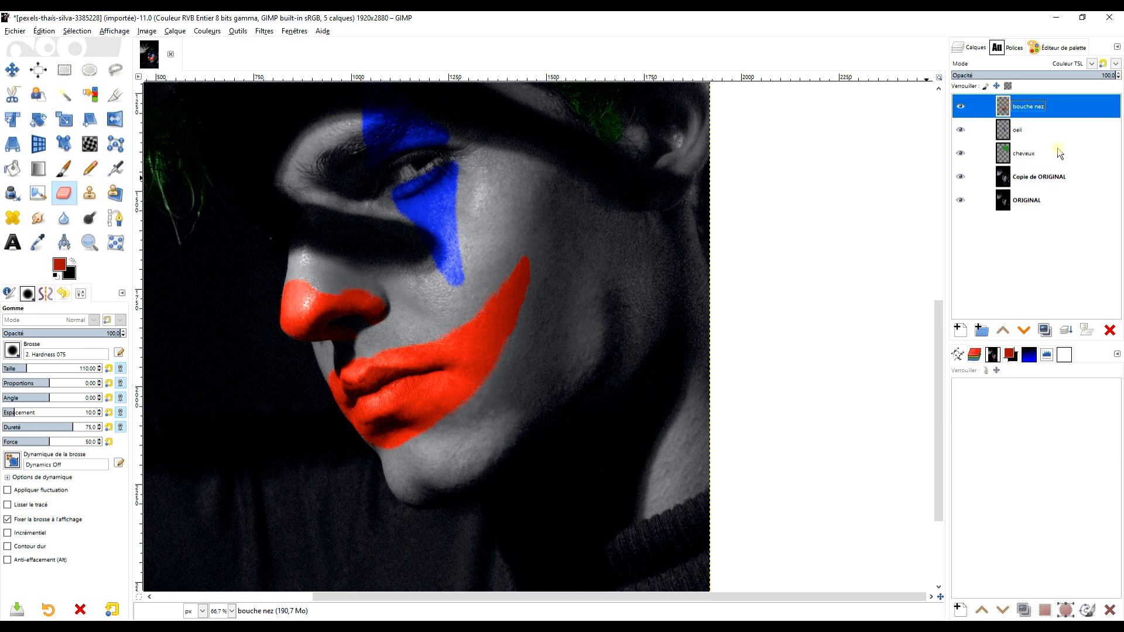
click(1016, 206)
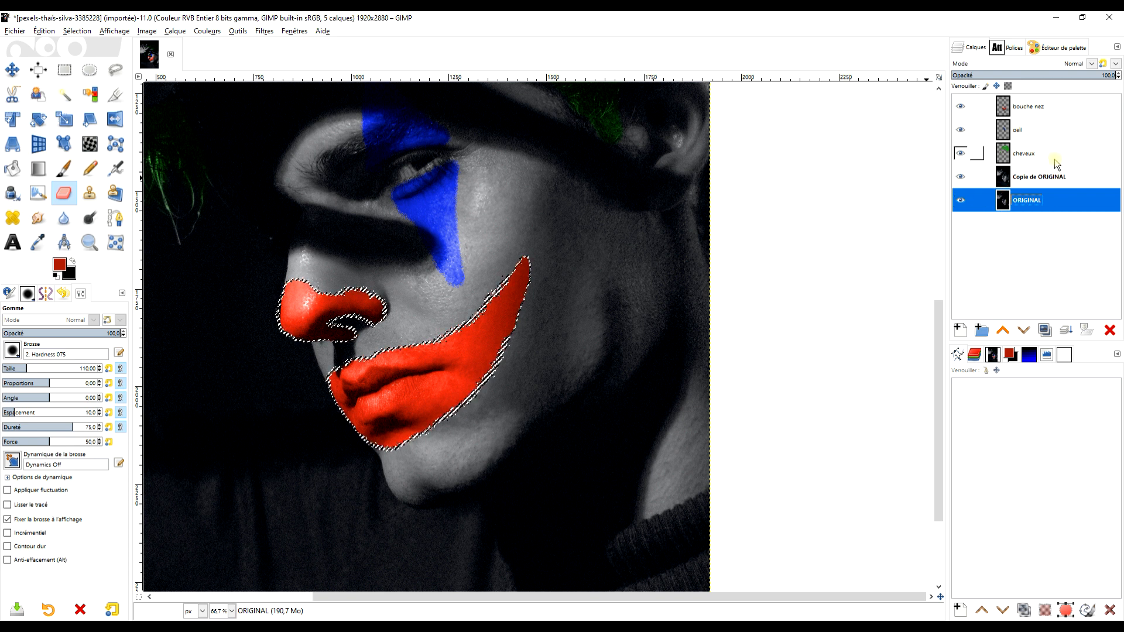
click(1044, 330)
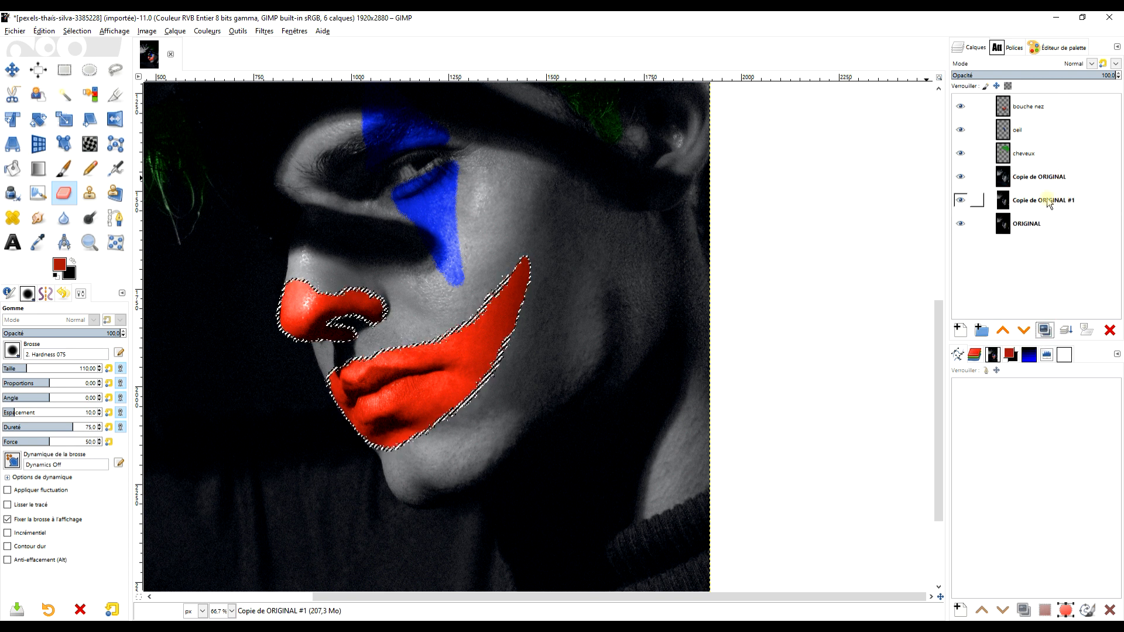
Step: Add a layer mask initialized to Sélection to the duplicated ORIGINAL layer and apply the mask
right_click(1006, 206)
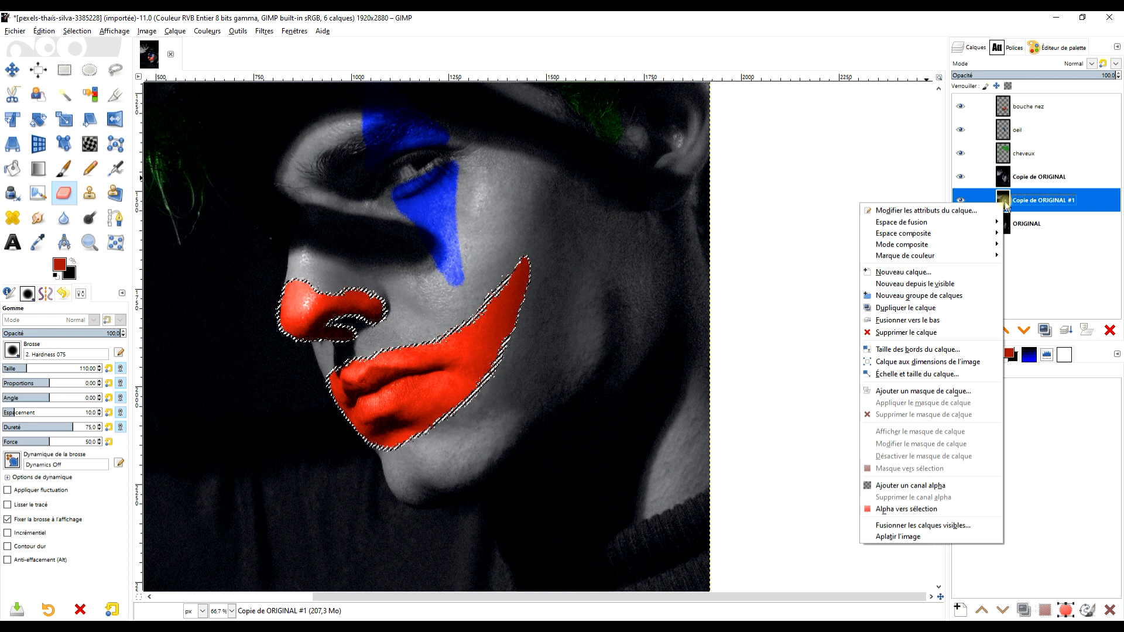
click(949, 391)
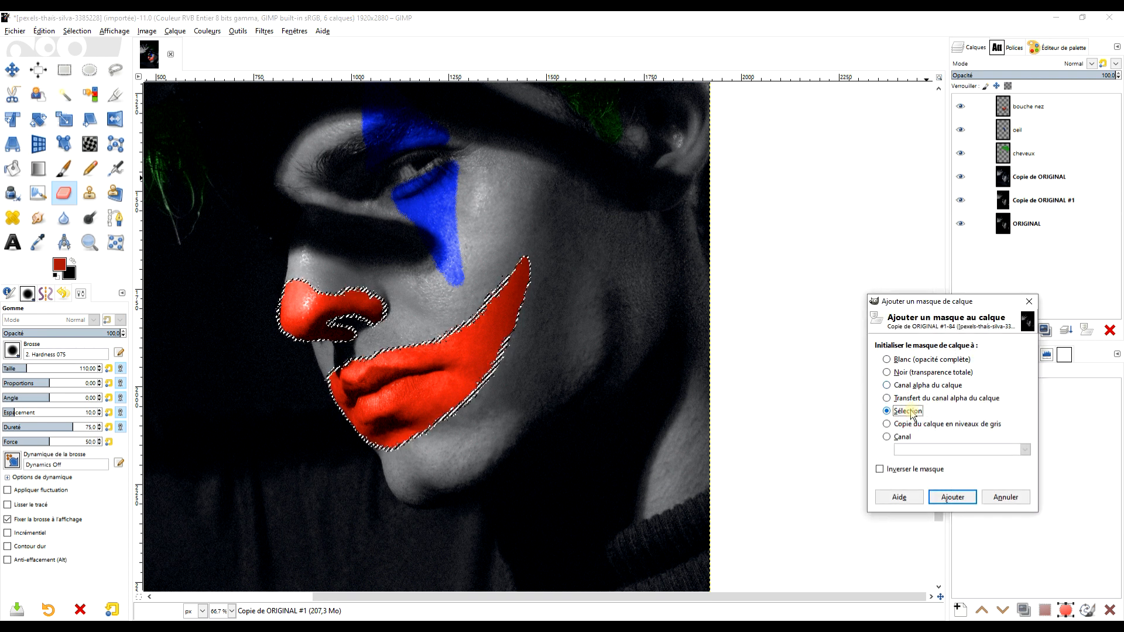
click(950, 497)
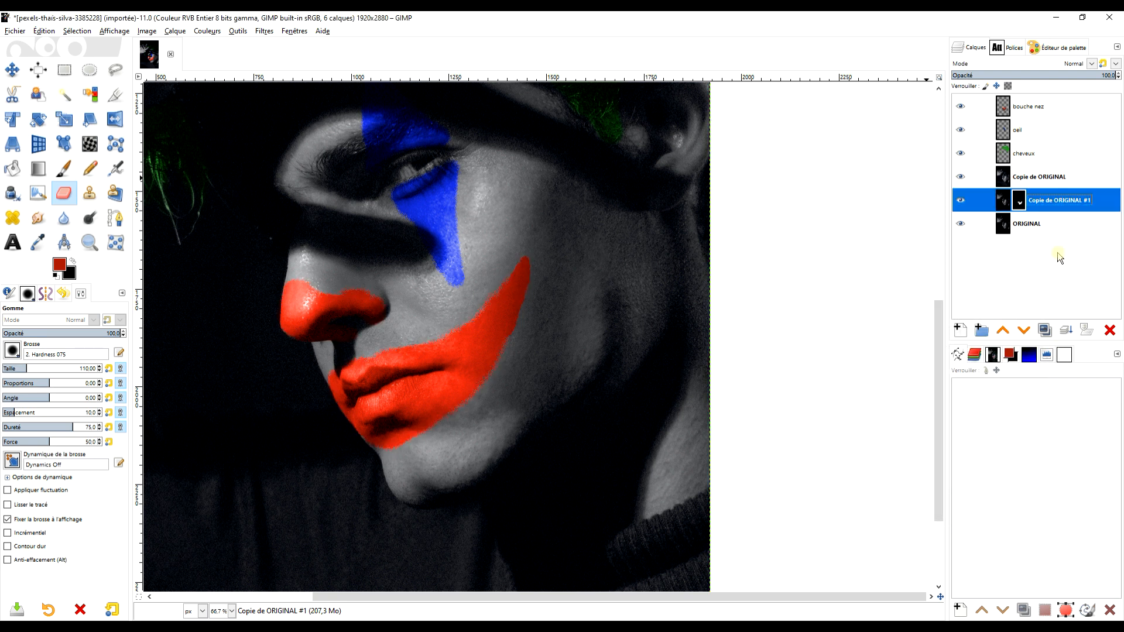
right_click(1023, 202)
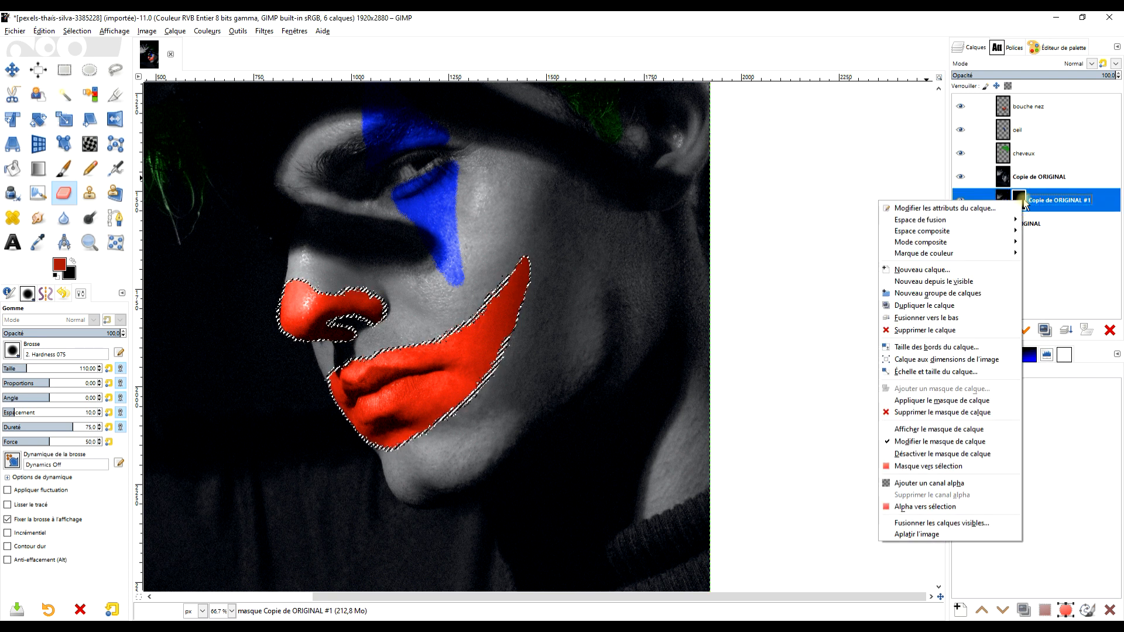
click(957, 402)
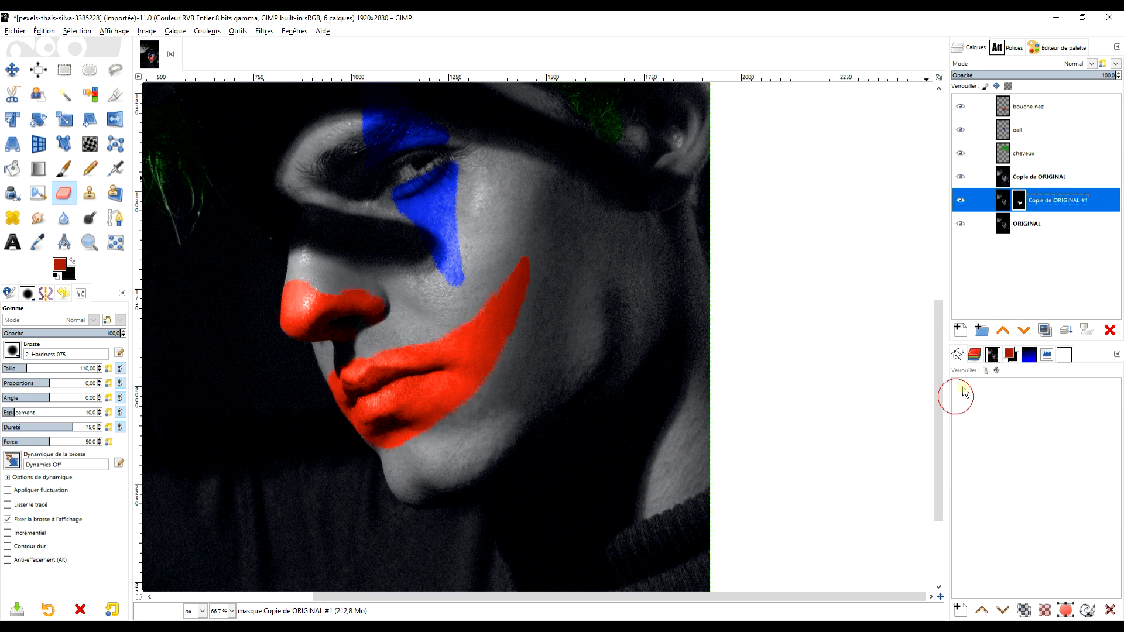
Step: Rename the cut-out copy as bouche-nez-orig and move it directly below the bouche nez layer
double_click(1041, 200)
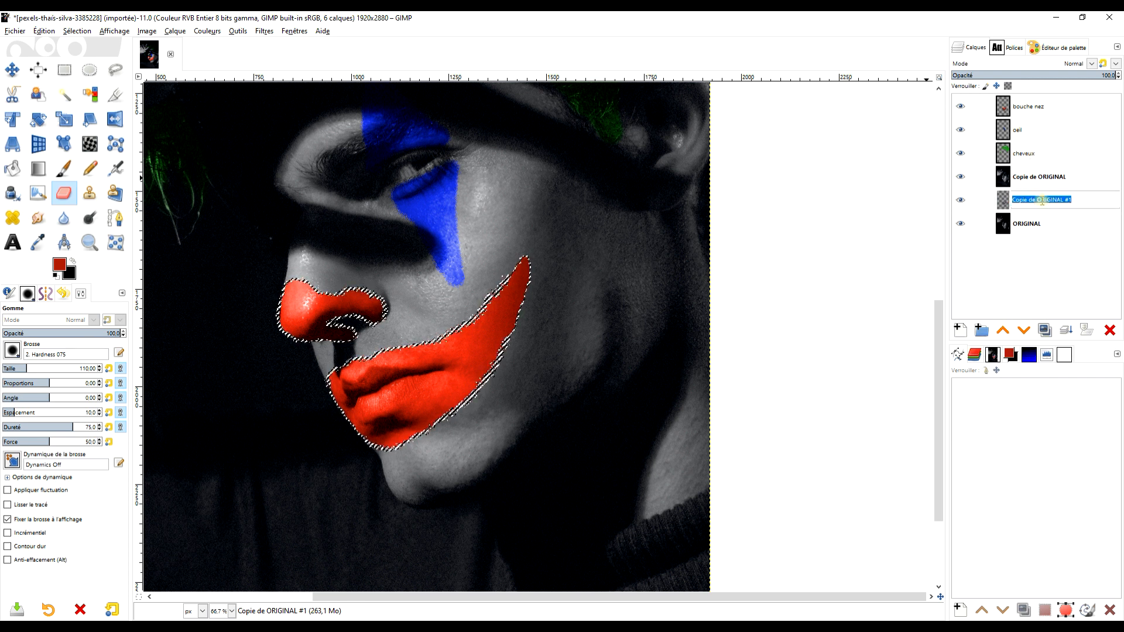
text(bouche-nez-or)
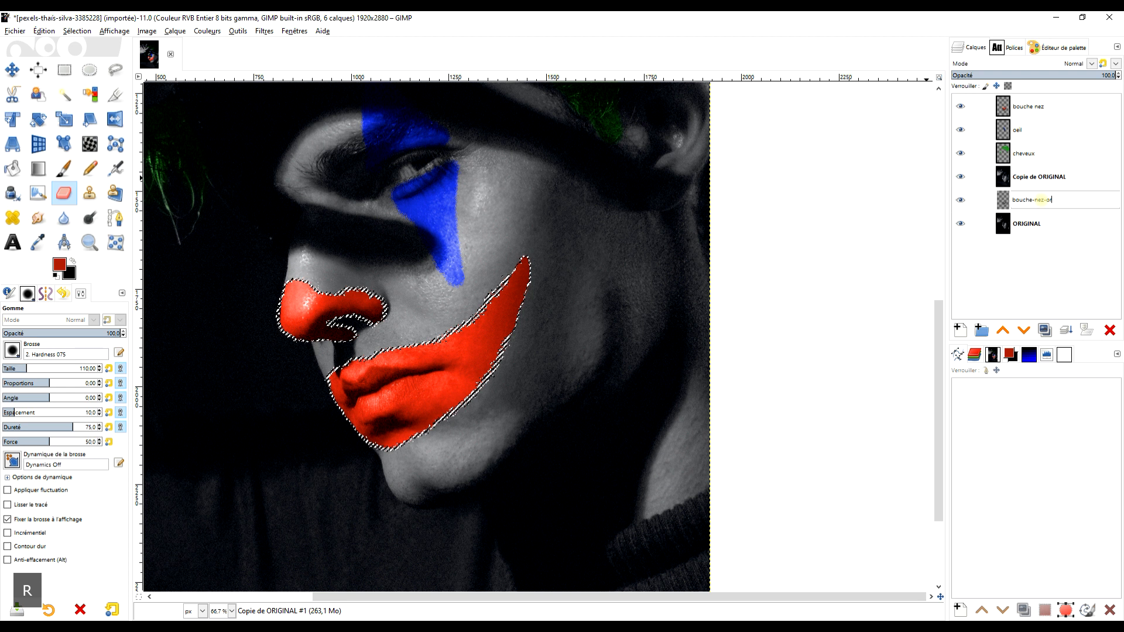
text(ig)
key(Return)
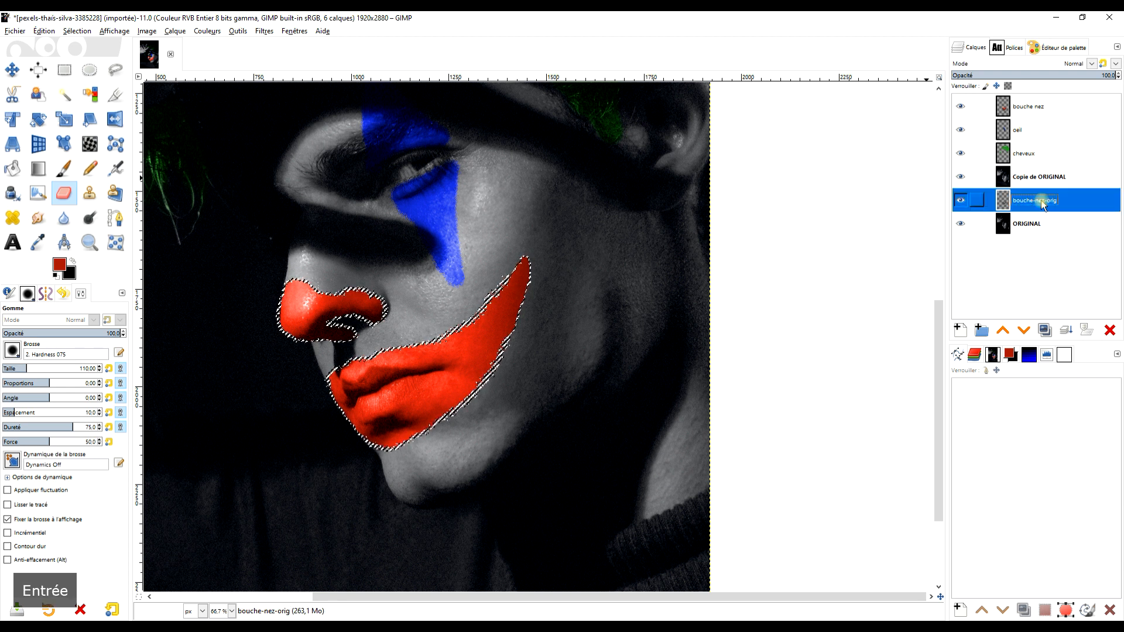
click(1002, 330)
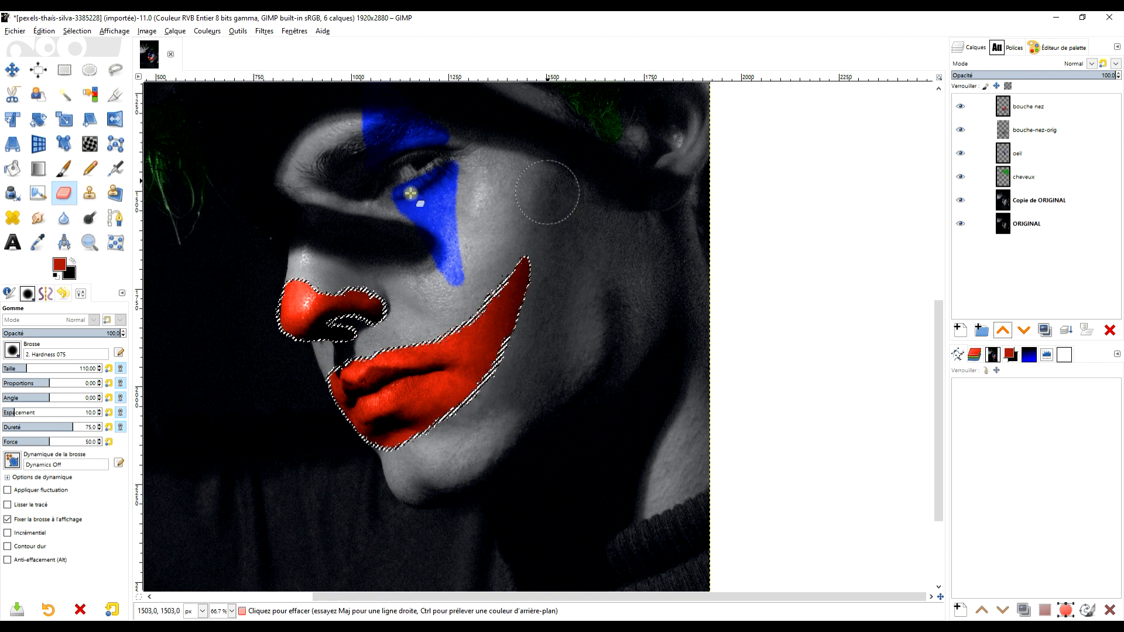
Step: Clear the selection around the mouth and nose, and set the bouche-nez-orig layer's blend mode to Lumière dure
click(76, 31)
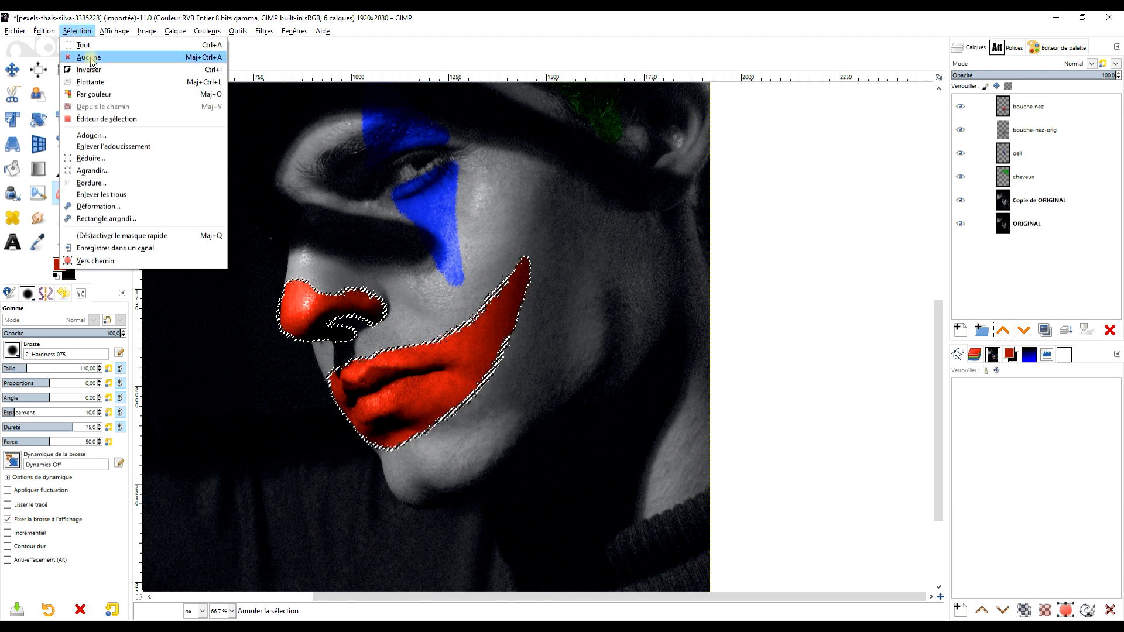
click(89, 57)
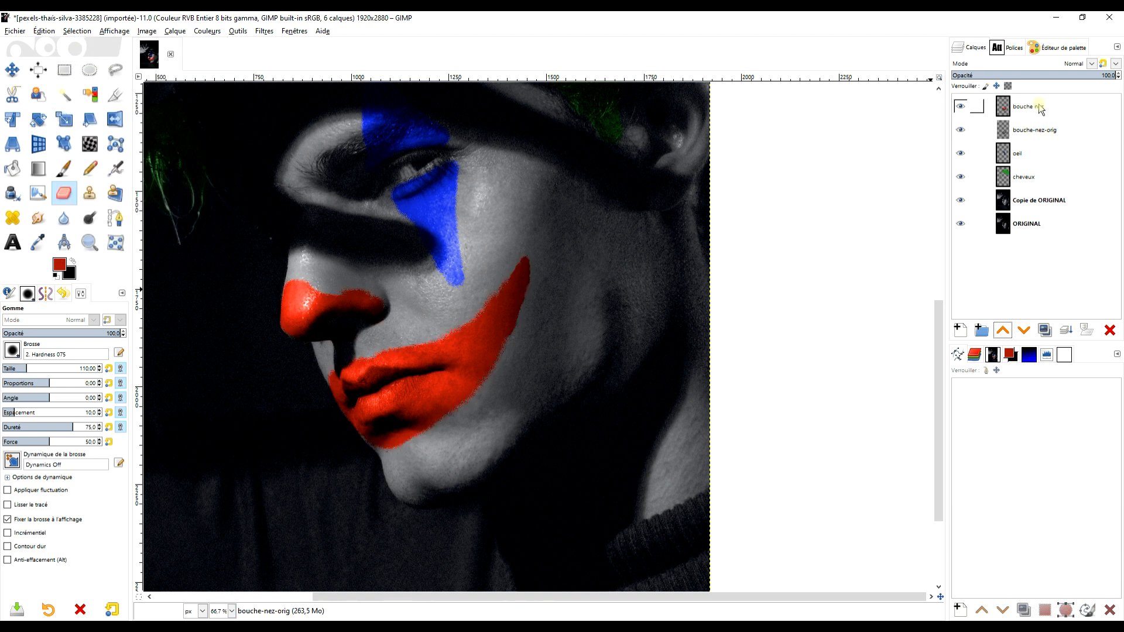
click(1032, 129)
click(1092, 64)
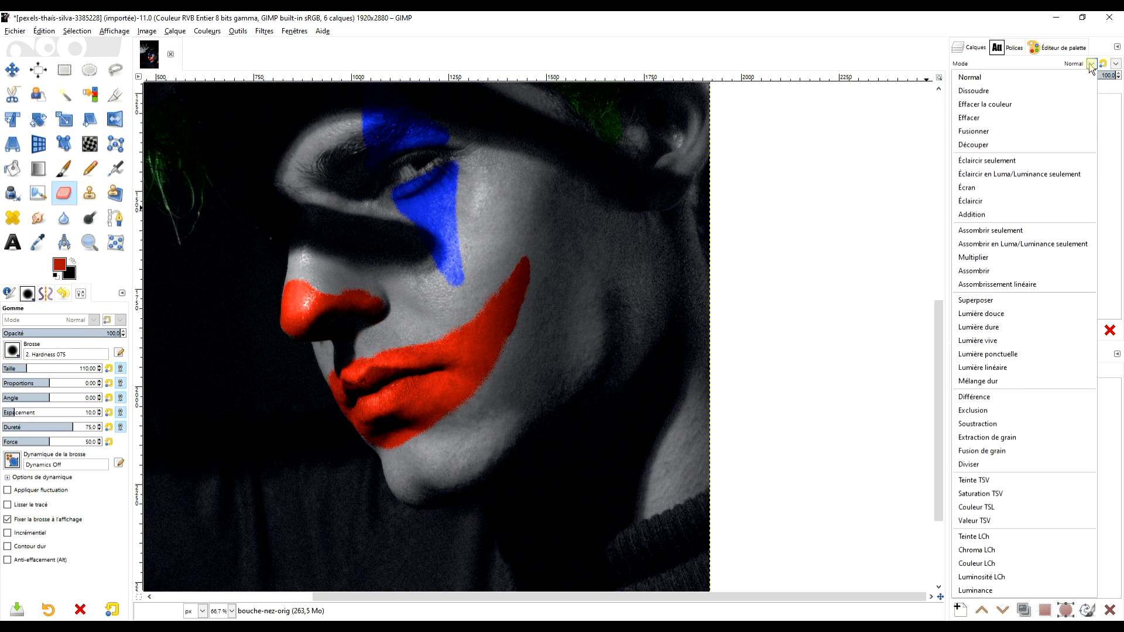
click(998, 328)
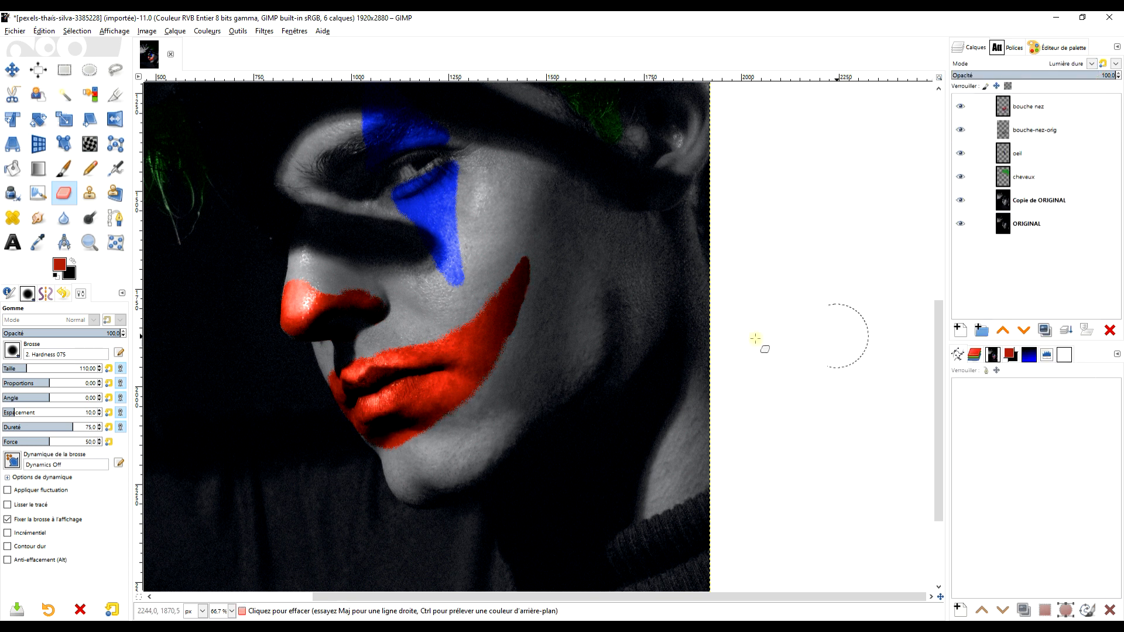
scroll(490, 378, up, 2)
scroll(662, 353, down, 1)
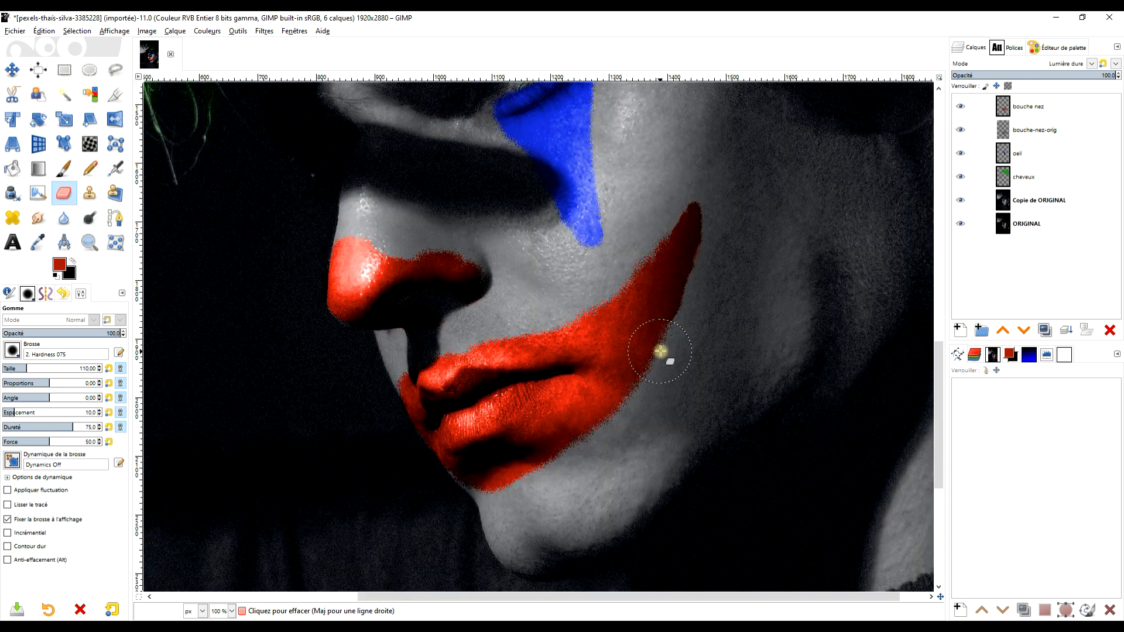
scroll(728, 291, down, 2)
scroll(708, 289, up, 1)
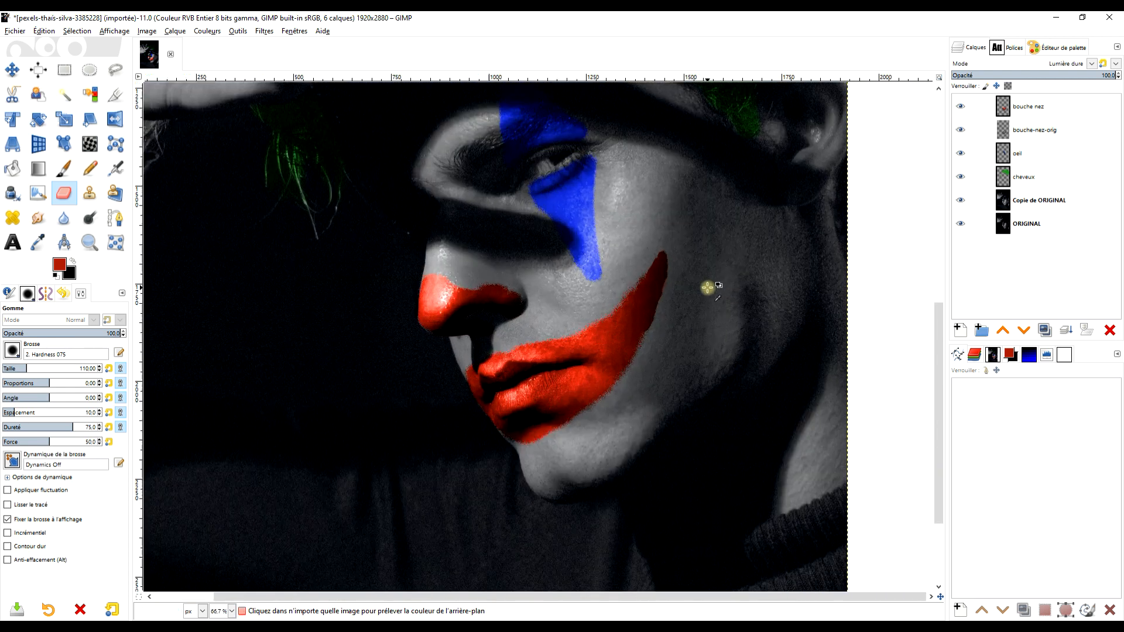
drag(713, 301, 667, 314)
Step: Try darkening the bouche-nez-orig layer with Curves, pulling the Valeur curve down to input 105, output 60
click(1016, 131)
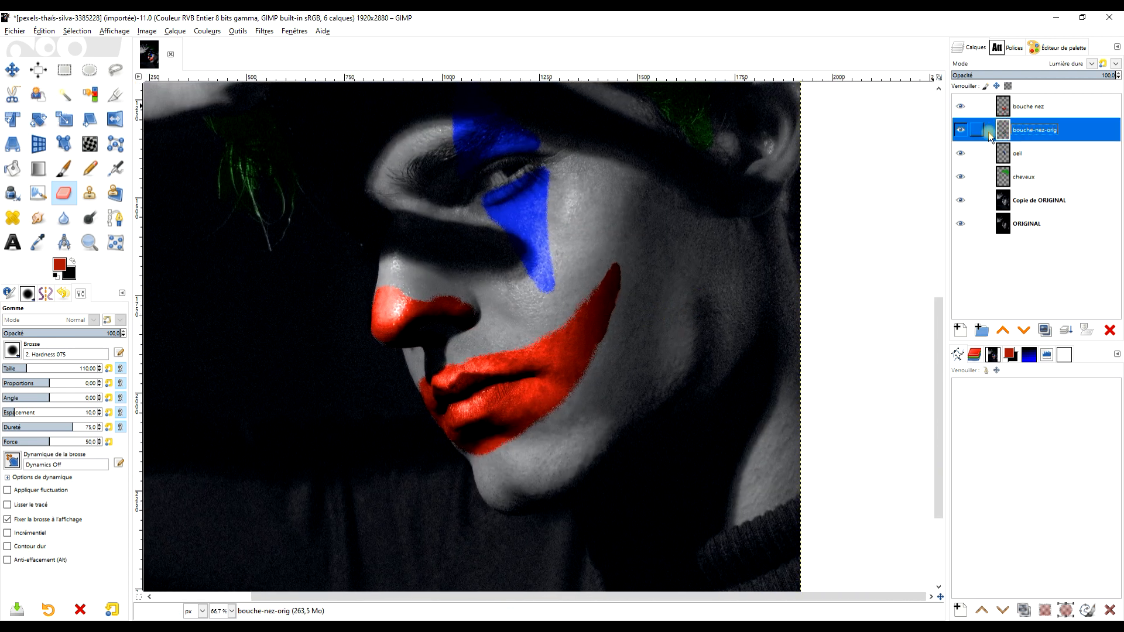
click(201, 32)
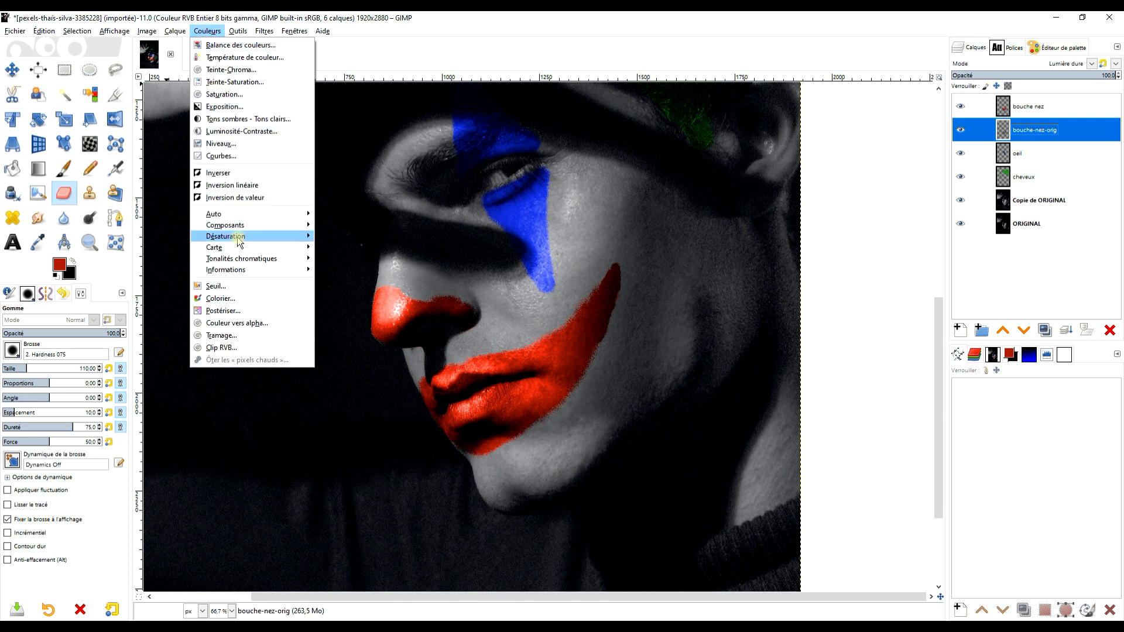
click(244, 155)
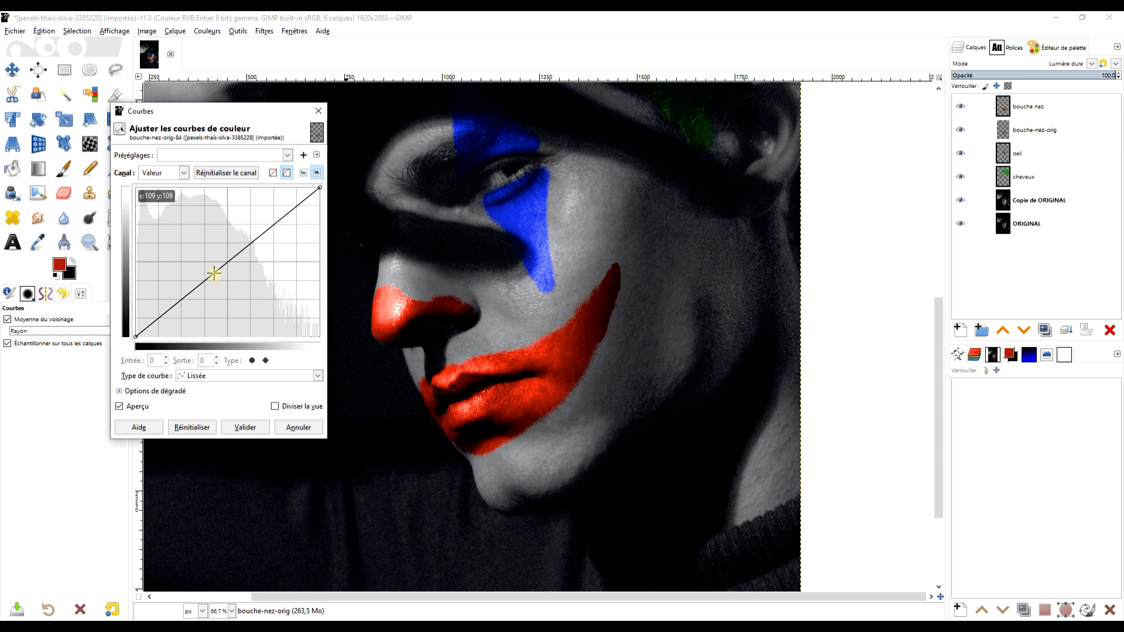
mouse_move(214, 275)
mouse_down()
mouse_move(236, 297)
mouse_move(211, 302)
mouse_up()
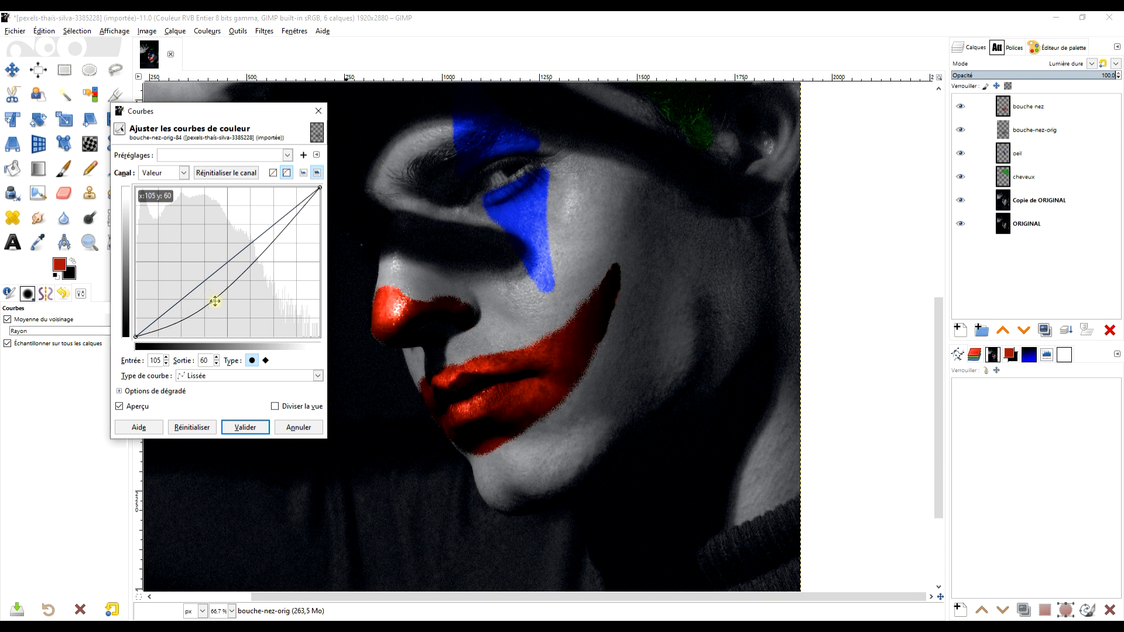
click(297, 428)
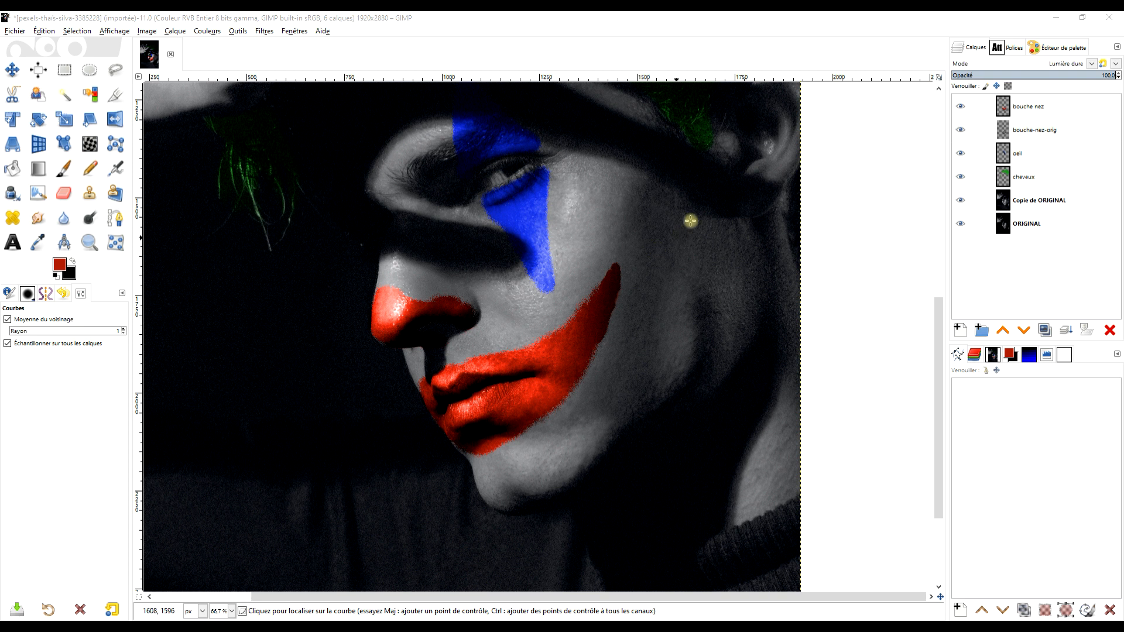
Step: Add a transparent layer named maquillage-blanc directly above the bouche nez layer and make it active
scroll(745, 204, down, 1)
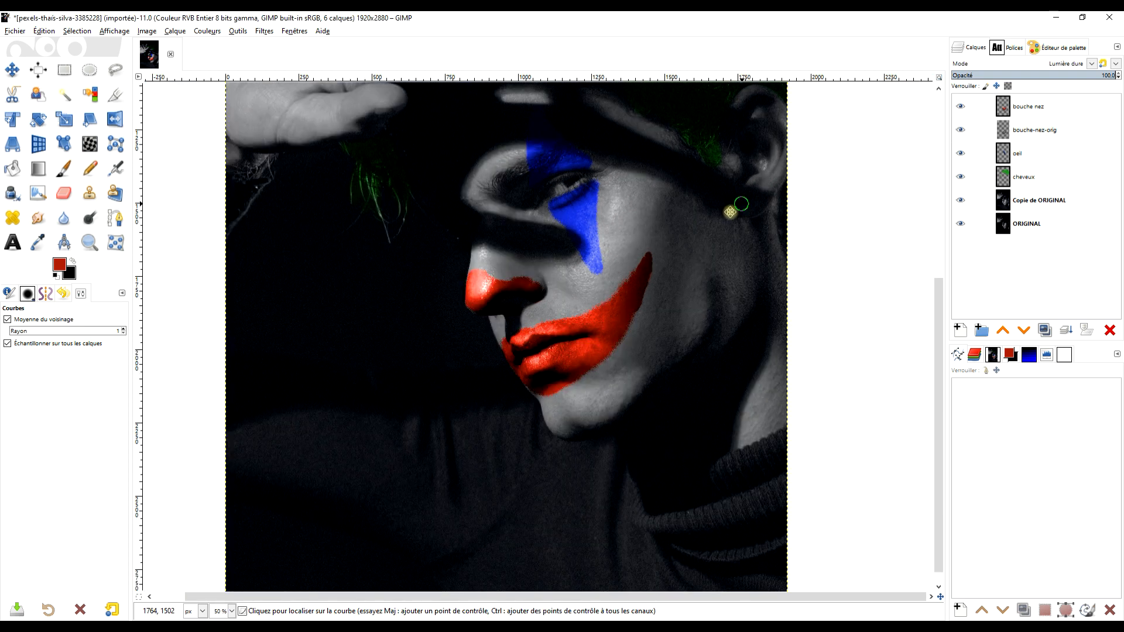
drag(737, 213, 669, 303)
click(1025, 108)
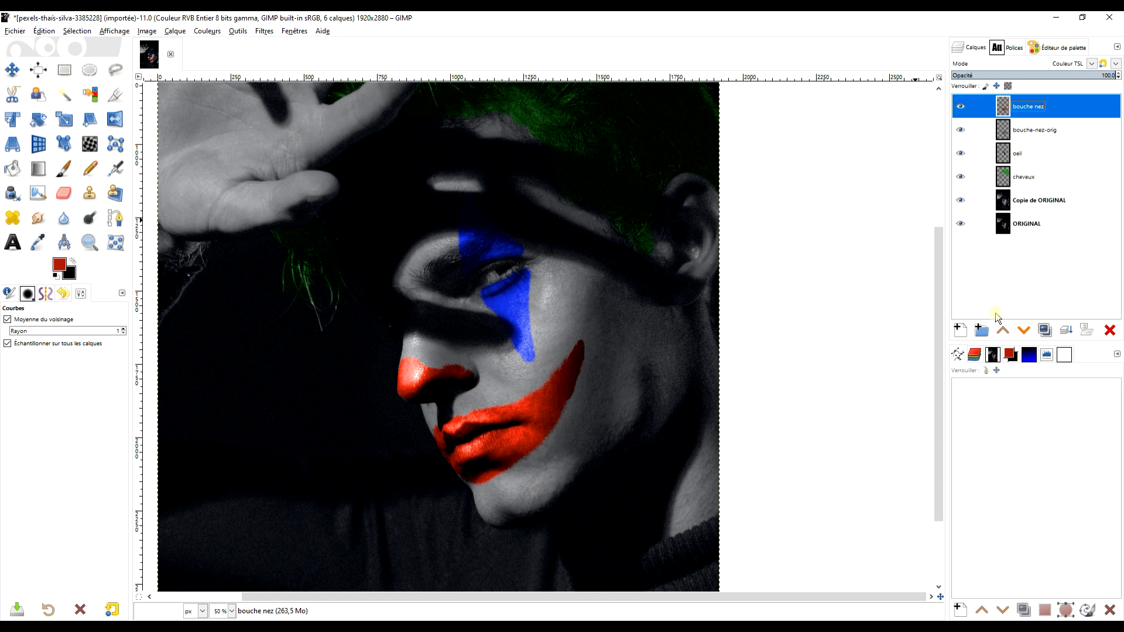
click(961, 330)
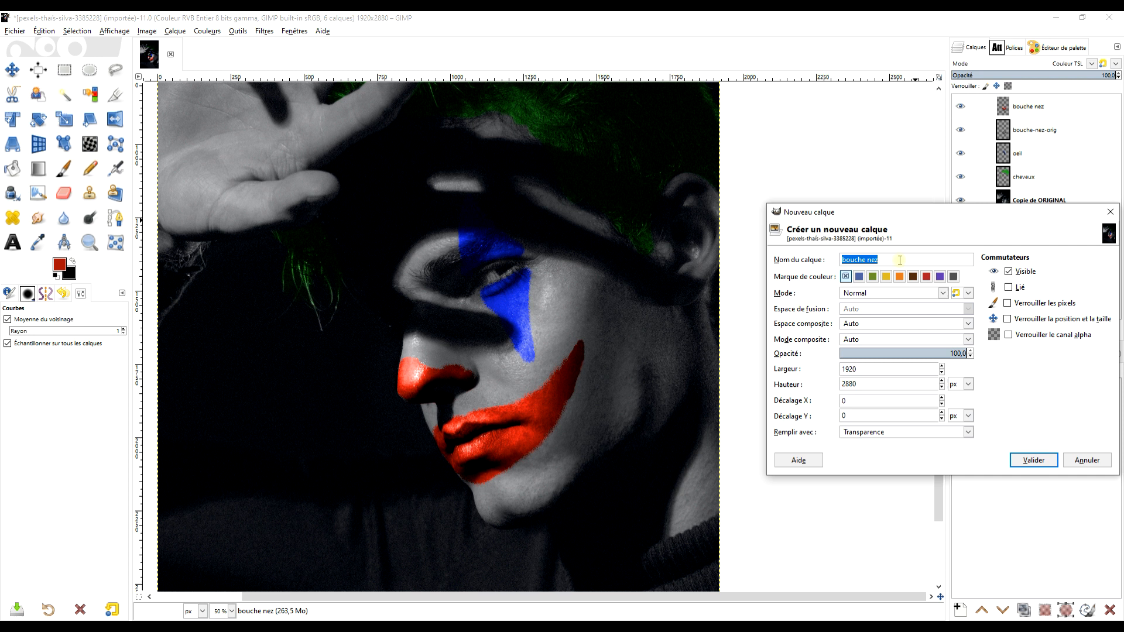
text(maquillage-blanc)
click(1032, 460)
click(1039, 113)
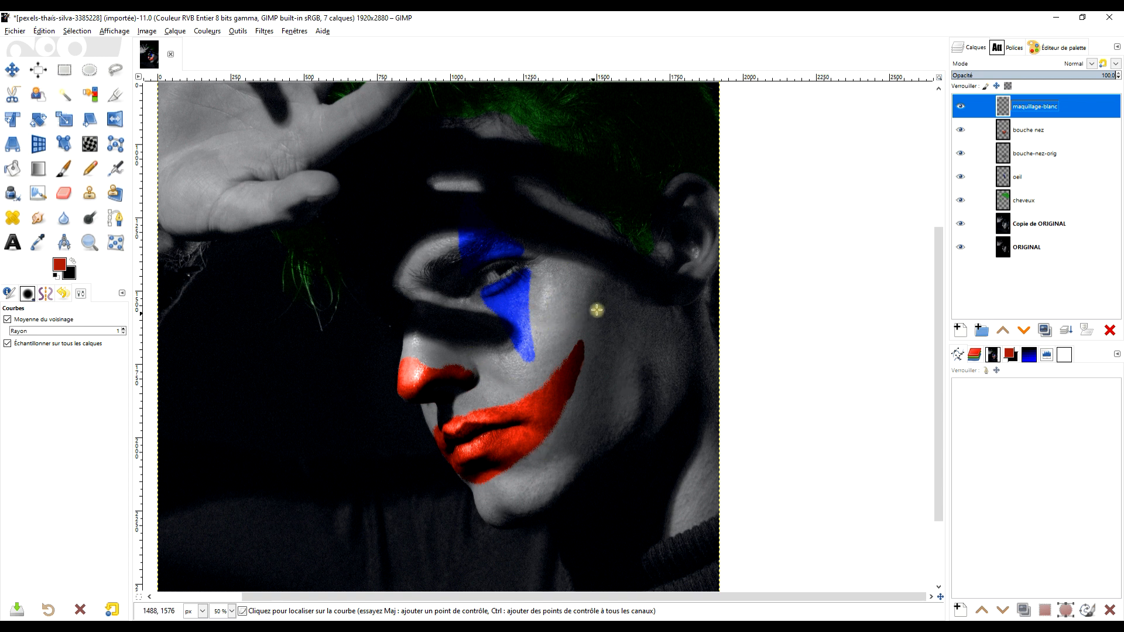
Step: Set the foreground colour to white and roughly paint the forehead, cheek, ear and neck with the Paintbrush on maquillage-blanc
click(63, 168)
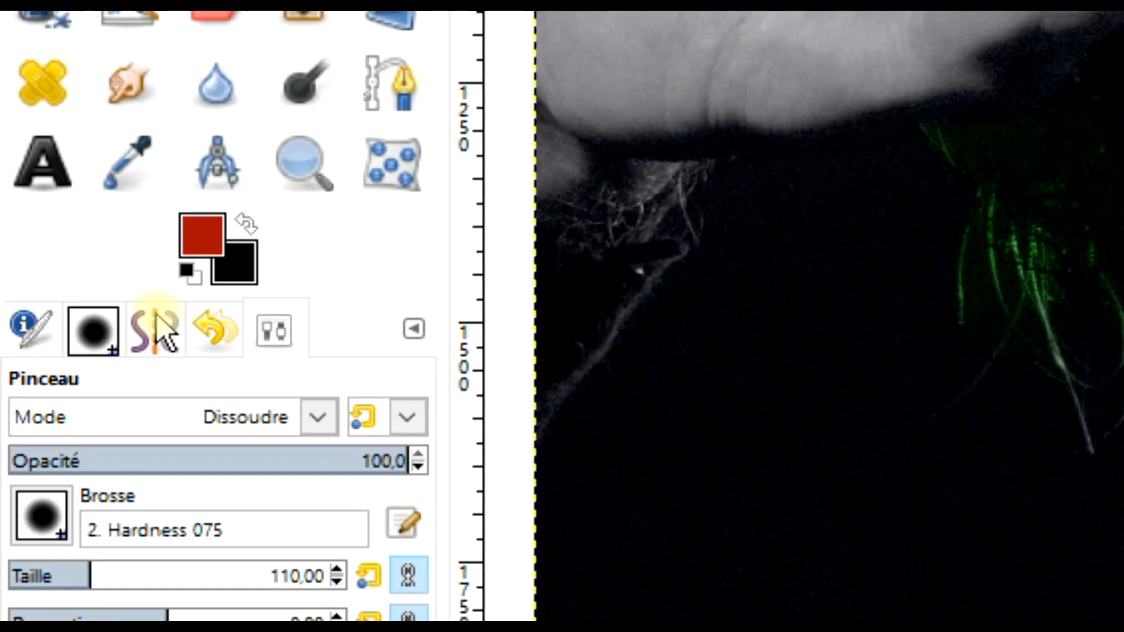
click(246, 225)
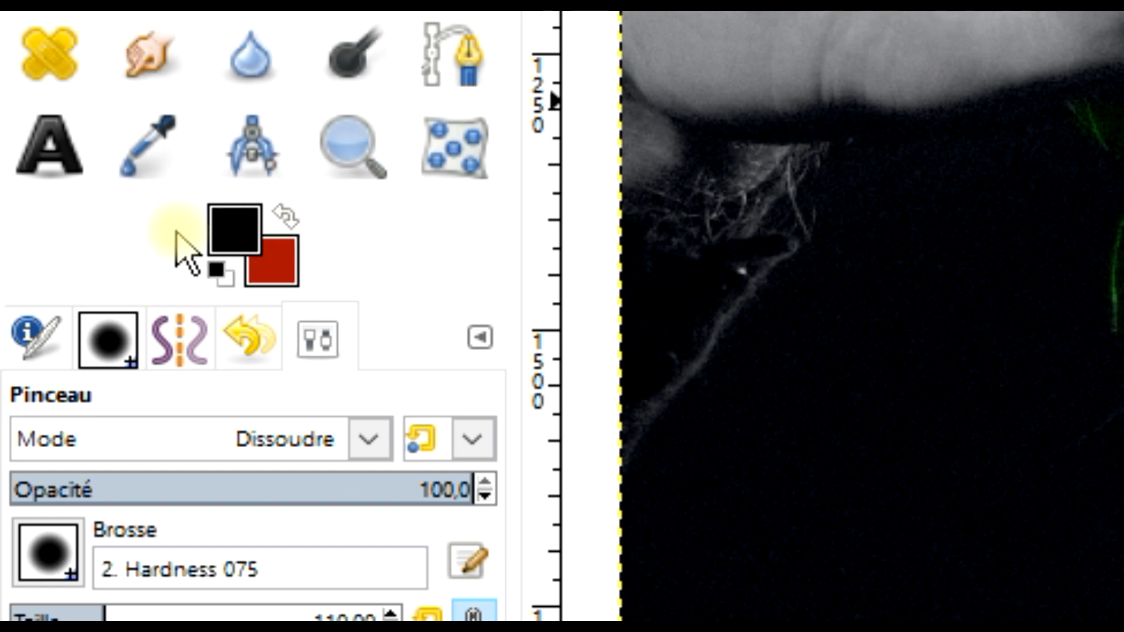
click(218, 270)
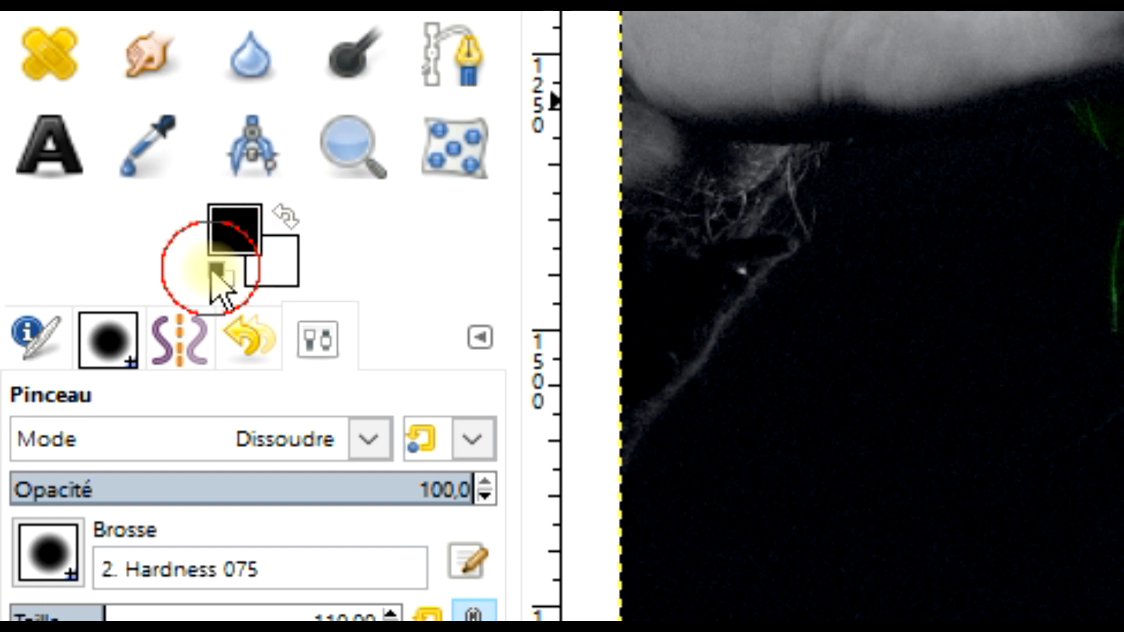
click(287, 223)
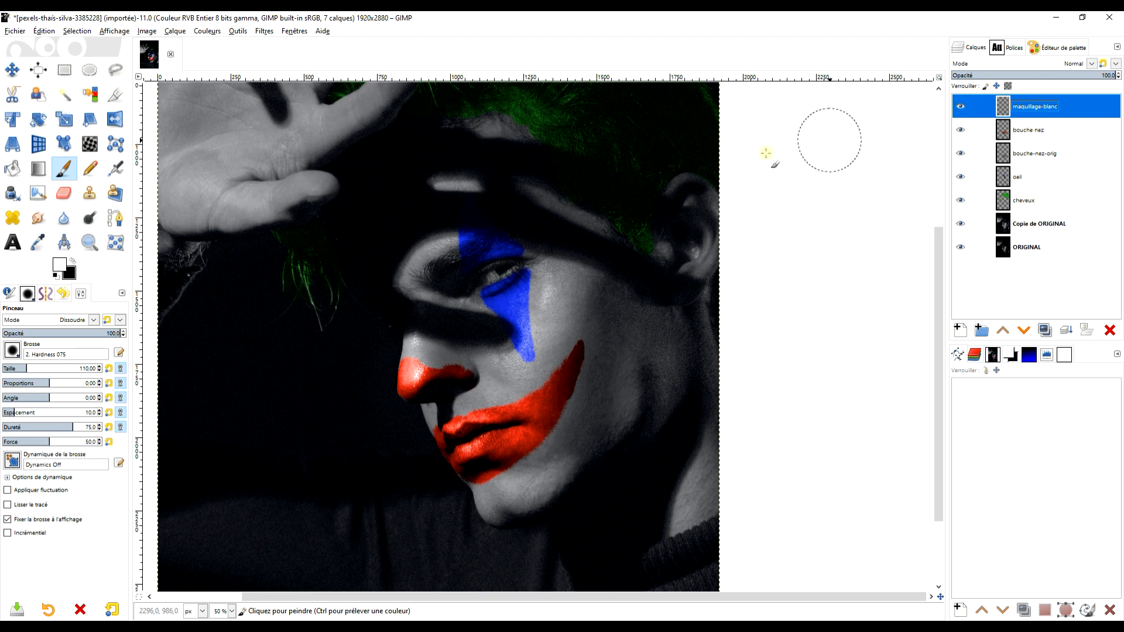
mouse_move(431, 240)
mouse_down()
mouse_move(429, 326)
mouse_move(417, 220)
mouse_move(431, 188)
mouse_move(468, 161)
mouse_move(433, 167)
mouse_move(489, 140)
mouse_move(590, 230)
mouse_move(620, 274)
mouse_move(650, 284)
mouse_move(665, 348)
mouse_move(689, 201)
mouse_move(671, 323)
mouse_move(688, 359)
mouse_move(684, 317)
mouse_move(709, 479)
mouse_move(652, 519)
mouse_move(667, 487)
mouse_move(665, 424)
mouse_move(641, 418)
mouse_move(637, 460)
mouse_move(529, 492)
mouse_move(619, 398)
mouse_move(551, 450)
mouse_move(616, 339)
mouse_move(632, 374)
mouse_move(627, 324)
mouse_move(604, 285)
mouse_move(566, 317)
mouse_move(569, 275)
mouse_move(561, 258)
mouse_move(549, 273)
mouse_move(551, 240)
mouse_move(527, 216)
mouse_move(572, 278)
mouse_move(559, 340)
mouse_move(556, 319)
mouse_move(694, 160)
mouse_up()
Step: Paint white over the bridge of the nose, the skin above the upper lip and the edge of the blue triangle
ctrl+scroll(559, 322, up, 3)
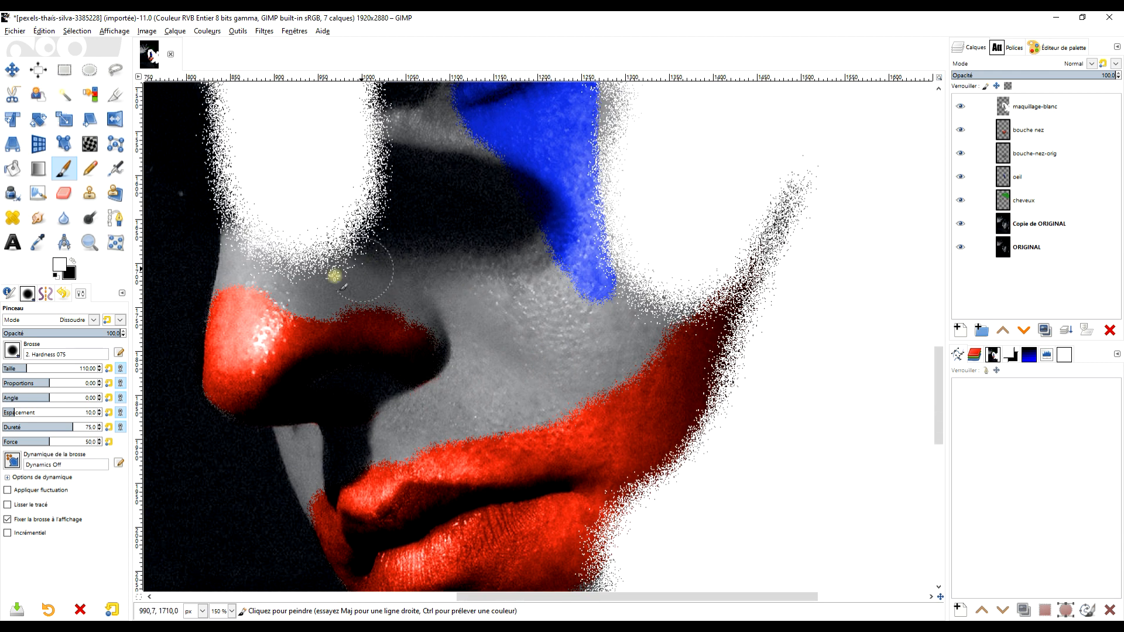
mouse_move(259, 235)
mouse_down()
mouse_move(244, 275)
mouse_move(317, 303)
mouse_move(327, 272)
mouse_move(358, 278)
mouse_move(333, 254)
mouse_move(413, 238)
mouse_move(388, 182)
mouse_move(388, 133)
mouse_move(410, 112)
mouse_move(454, 151)
mouse_move(527, 261)
mouse_move(526, 341)
mouse_move(428, 188)
mouse_move(456, 284)
mouse_move(439, 293)
mouse_move(394, 283)
mouse_move(447, 324)
mouse_move(482, 378)
mouse_move(398, 430)
mouse_move(304, 446)
mouse_move(320, 479)
mouse_move(567, 391)
mouse_move(636, 343)
mouse_move(679, 277)
mouse_move(542, 360)
mouse_move(470, 384)
mouse_move(555, 300)
mouse_move(526, 262)
mouse_move(498, 336)
mouse_up()
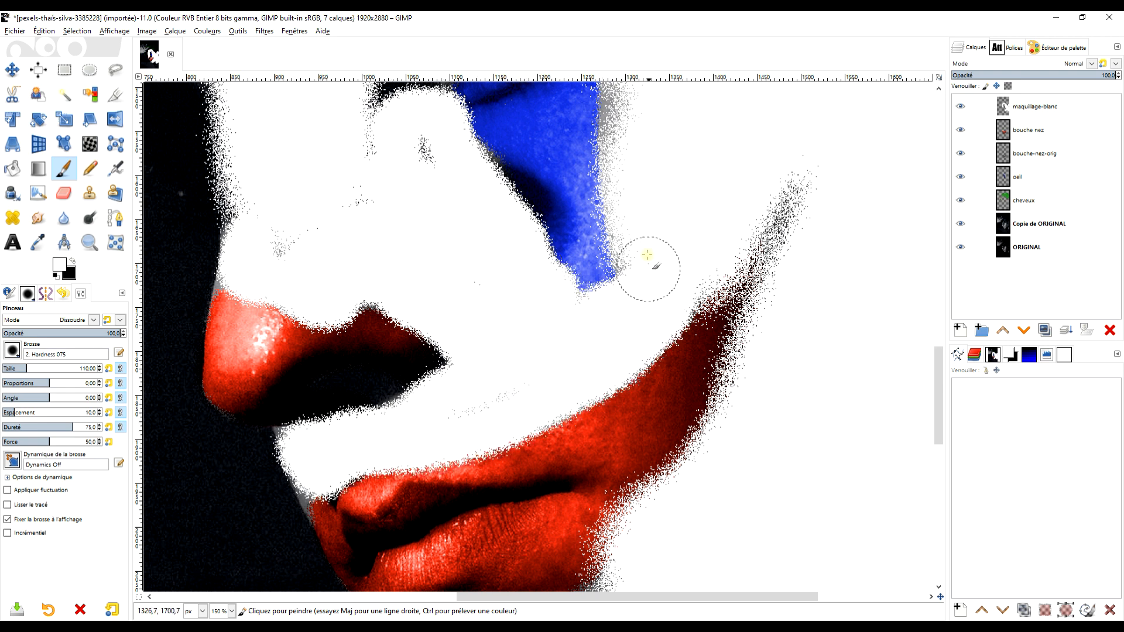
mouse_move(646, 252)
mouse_down()
mouse_move(616, 252)
mouse_move(613, 320)
mouse_up()
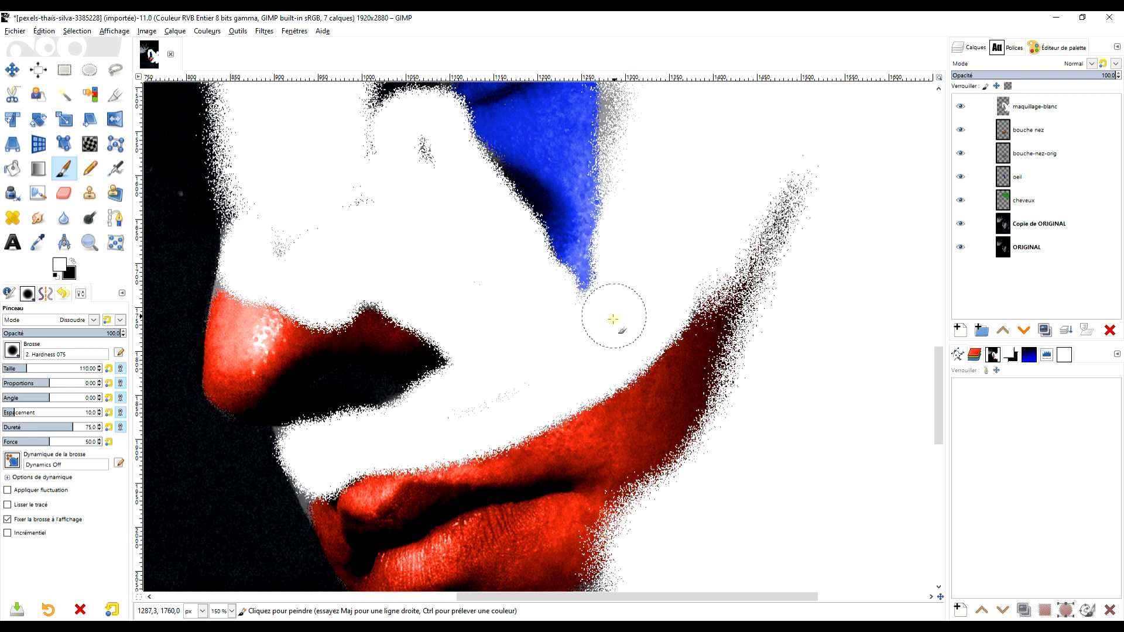
scroll(642, 271, down, 2)
drag(652, 201, 602, 305)
scroll(601, 305, up, 1)
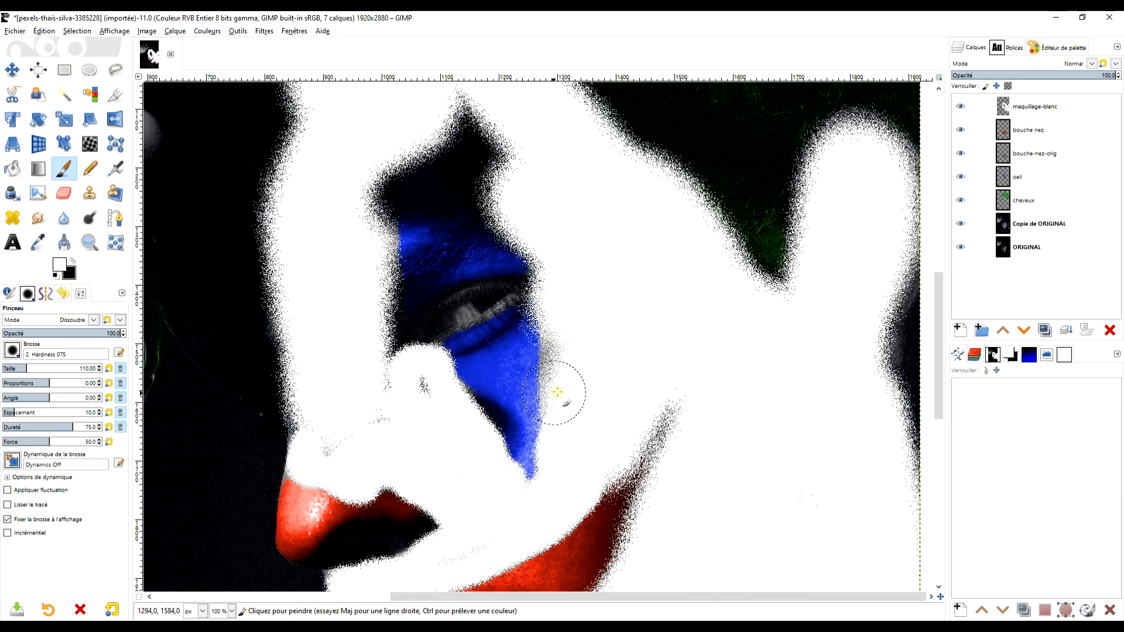
Step: Paint the chin below the red mouth white on the maquillage-blanc layer
scroll(673, 393, down, 1)
scroll(672, 384, down, 3)
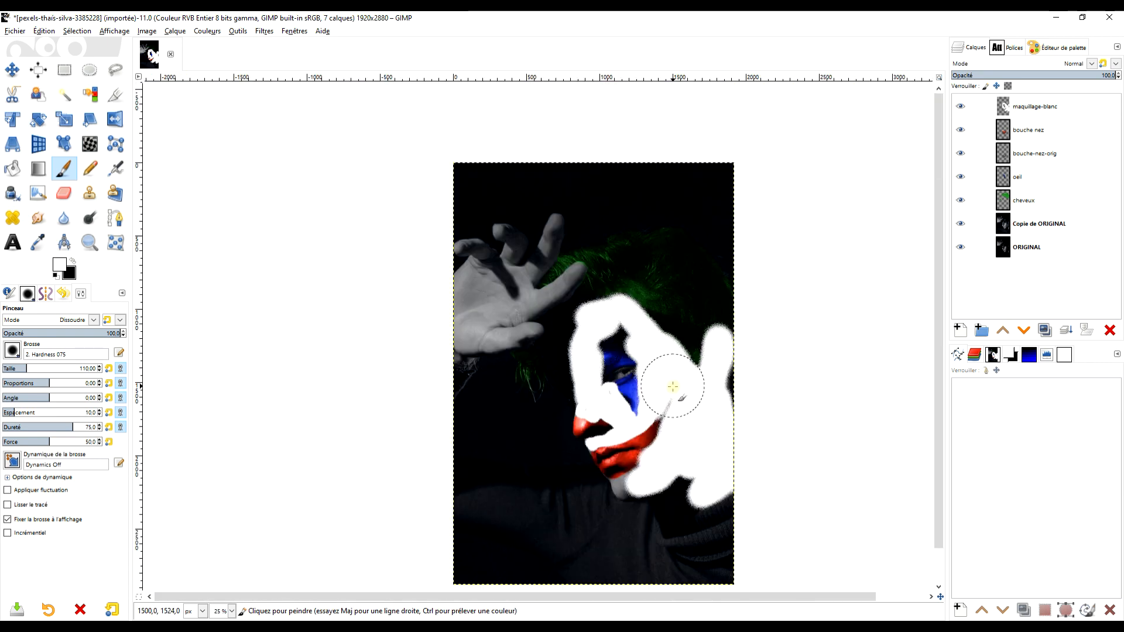
scroll(668, 410, up, 4)
scroll(593, 321, down, 2)
scroll(492, 400, up, 2)
mouse_move(551, 298)
mouse_down()
mouse_move(393, 387)
mouse_move(355, 383)
mouse_move(402, 441)
mouse_move(417, 492)
mouse_move(379, 419)
mouse_move(373, 433)
mouse_move(407, 501)
mouse_move(488, 523)
mouse_move(545, 504)
mouse_move(438, 475)
mouse_move(478, 411)
mouse_move(507, 468)
mouse_move(578, 502)
mouse_up()
scroll(828, 321, down, 7)
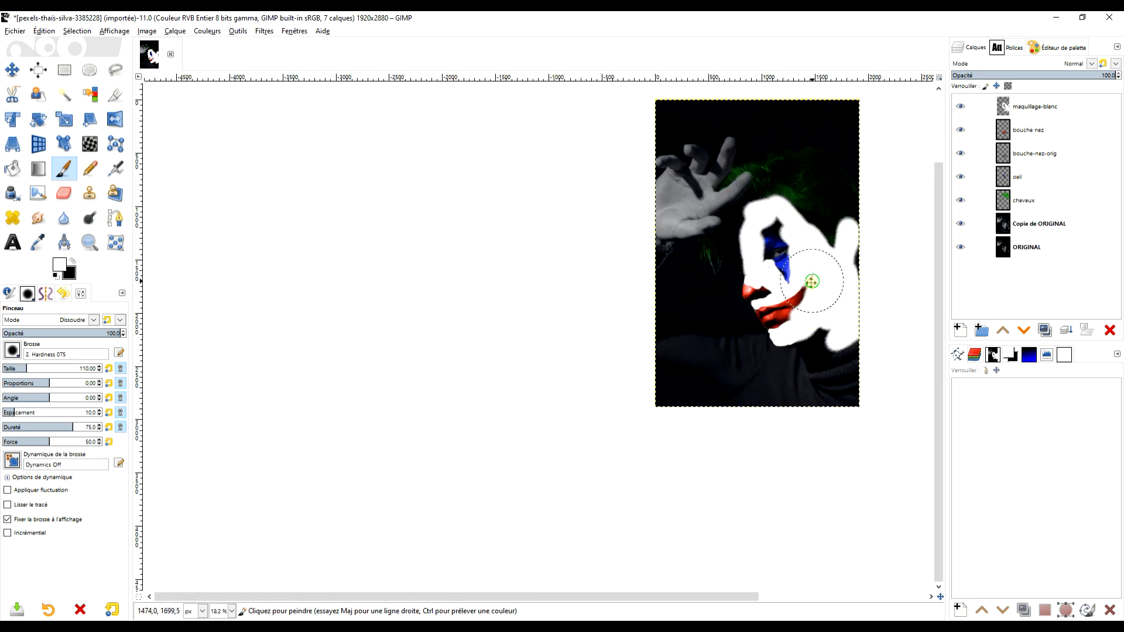
scroll(609, 364, up, 3)
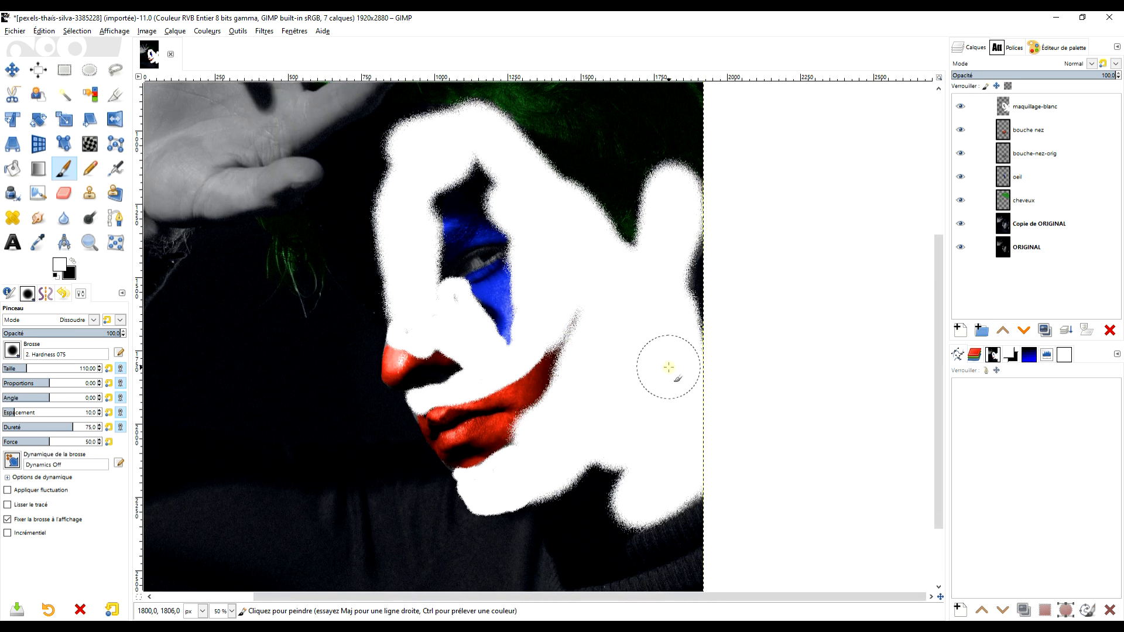
Step: Set the maquillage-blanc layer's blend mode to Superposer
click(1082, 65)
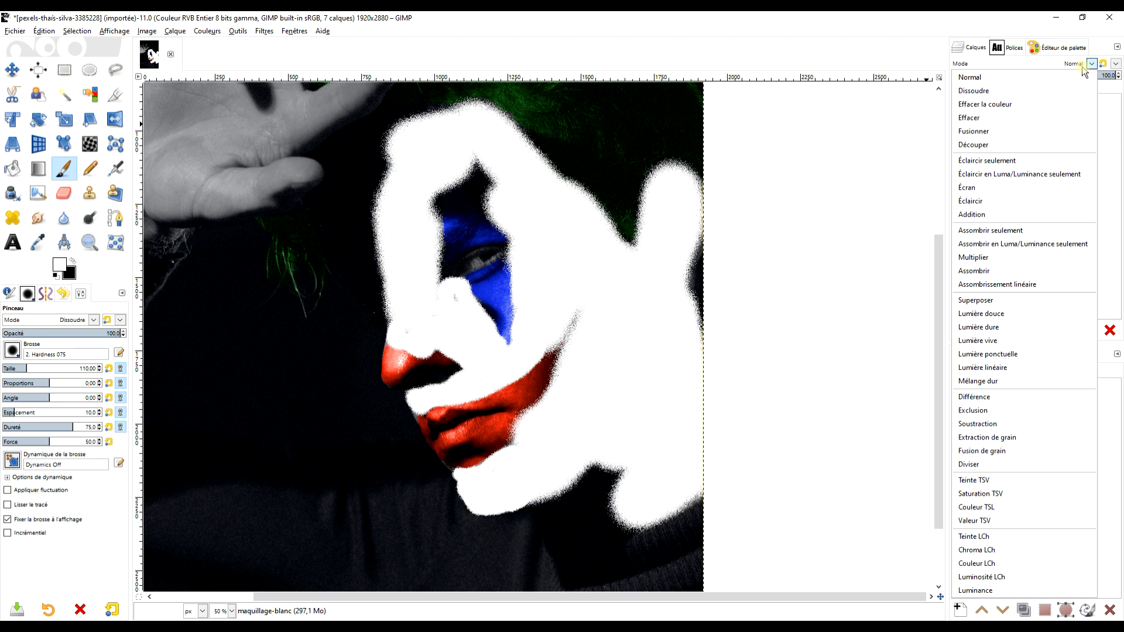
click(990, 304)
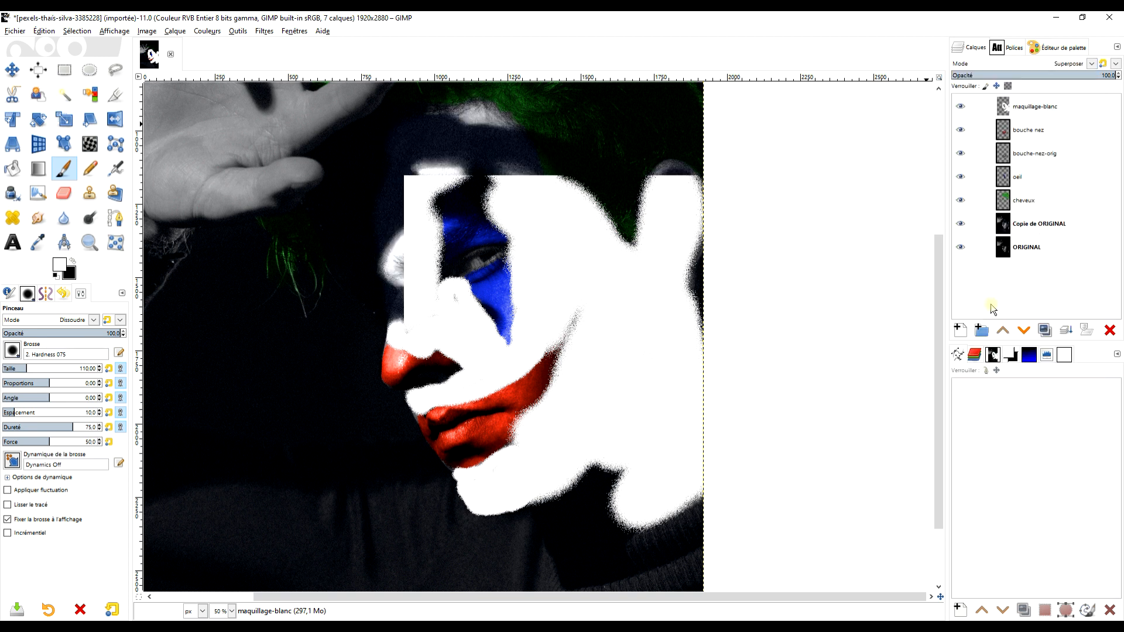
scroll(606, 360, down, 1)
scroll(613, 350, up, 1)
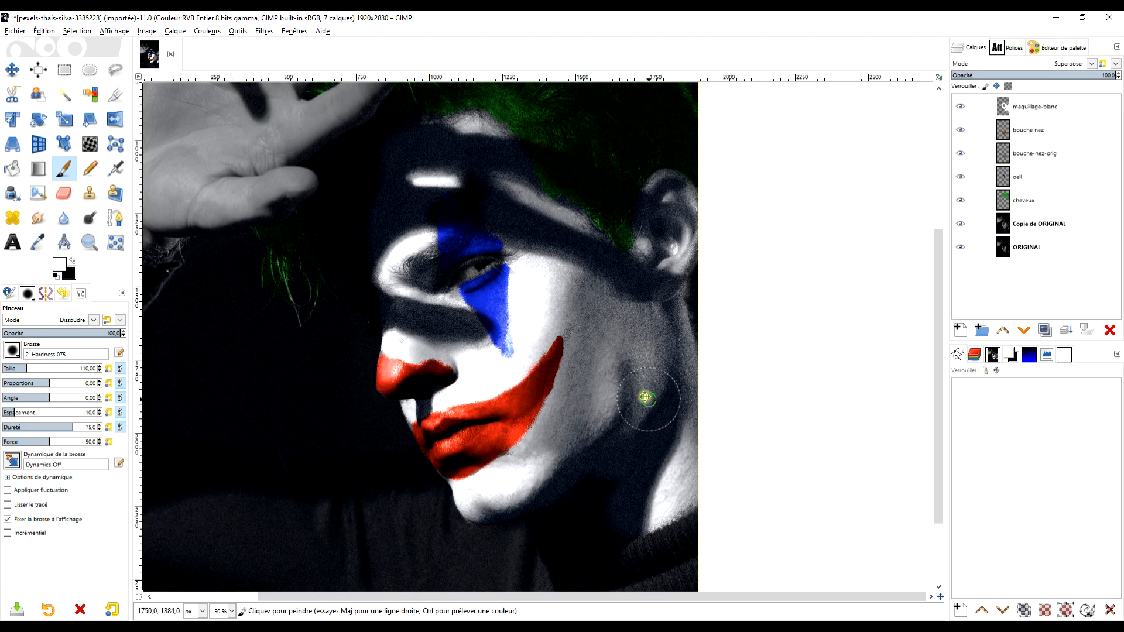
Step: Lower the maquillage-blanc layer's opacity to about 73
click(1042, 107)
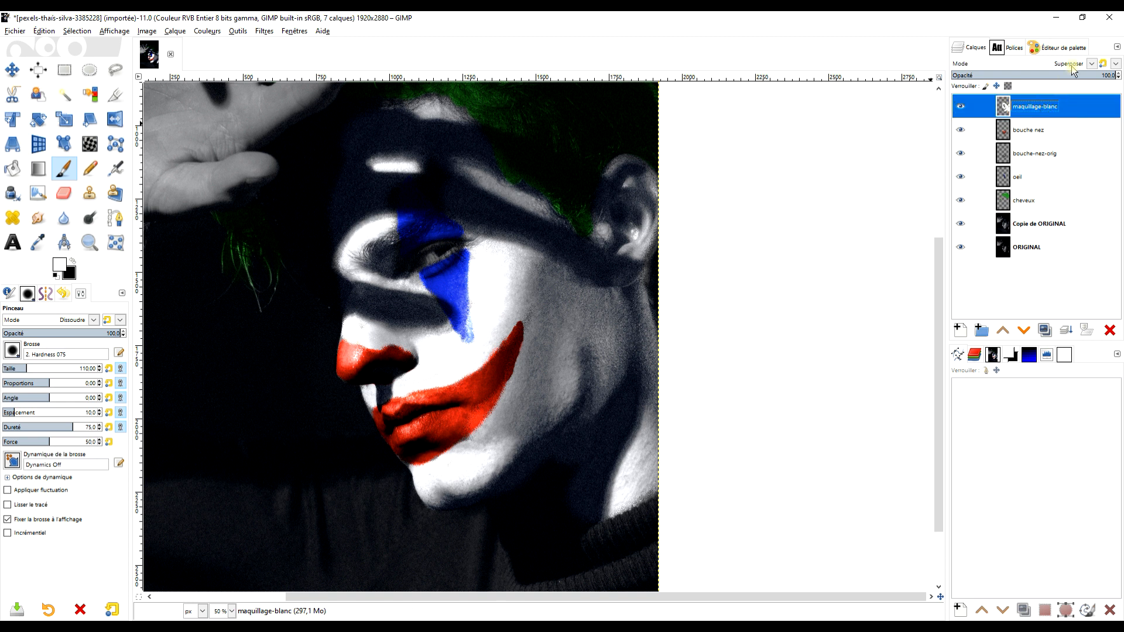
drag(1092, 76, 991, 75)
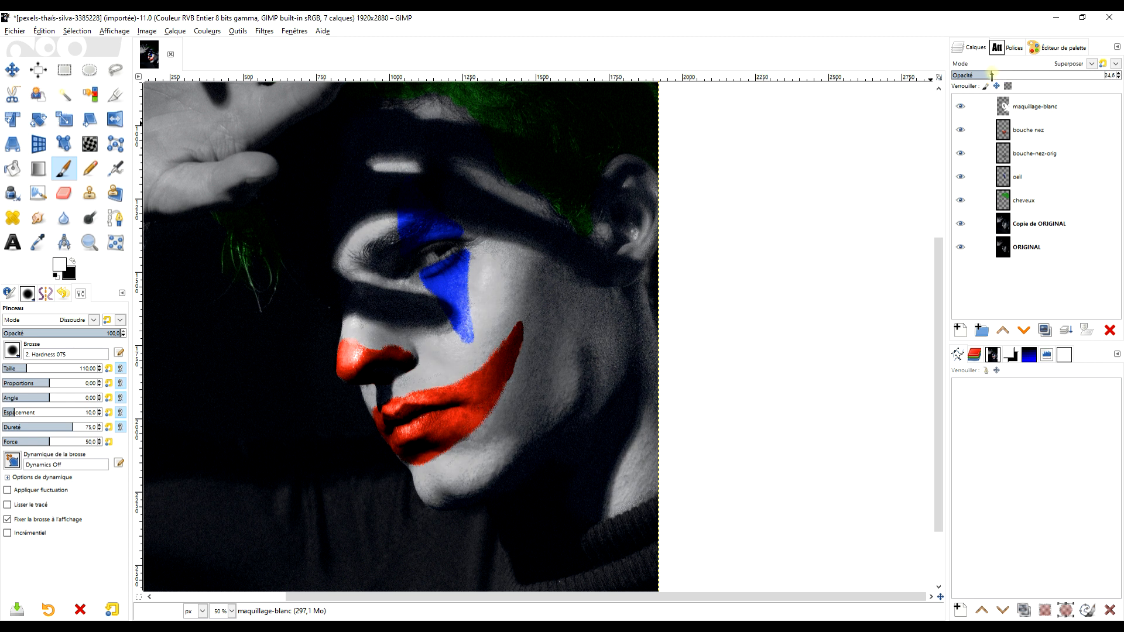
drag(1060, 75, 1063, 75)
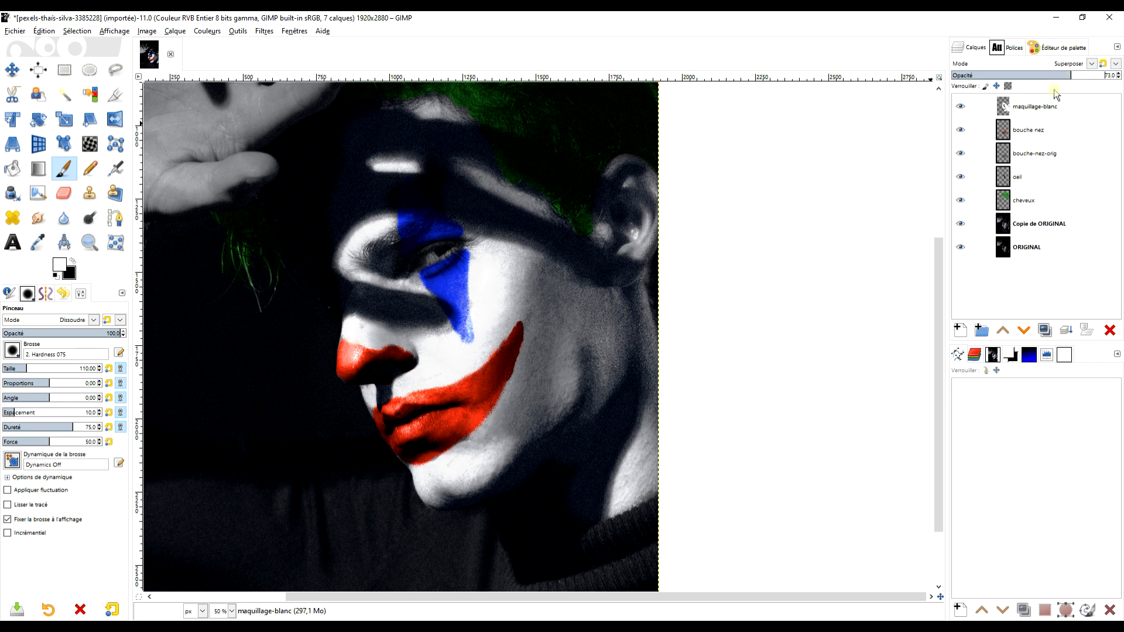
Step: Create a new transparent layer named vêtements, with Normal mode and 100 opacity
click(1031, 135)
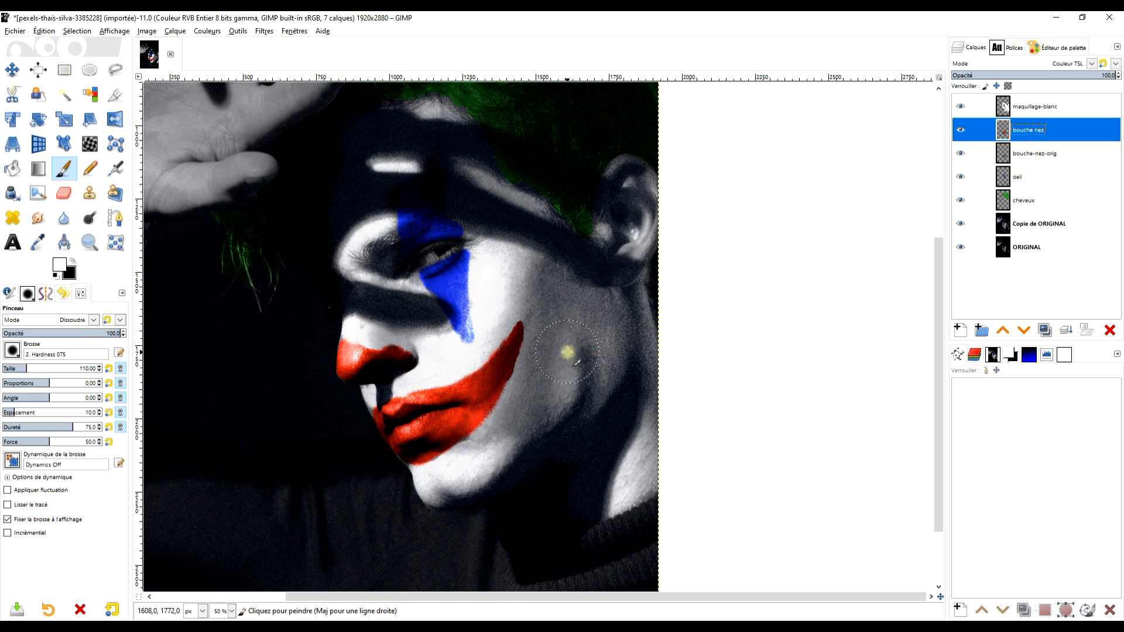
scroll(569, 349, down, 1)
drag(554, 444, 722, 414)
scroll(598, 426, up, 1)
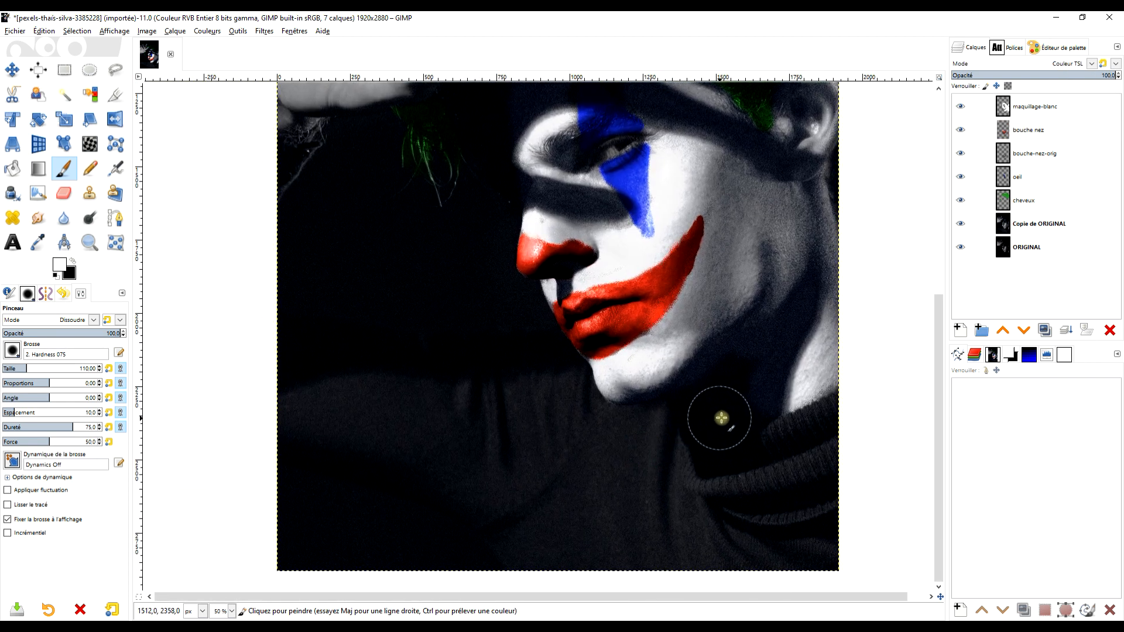
click(959, 333)
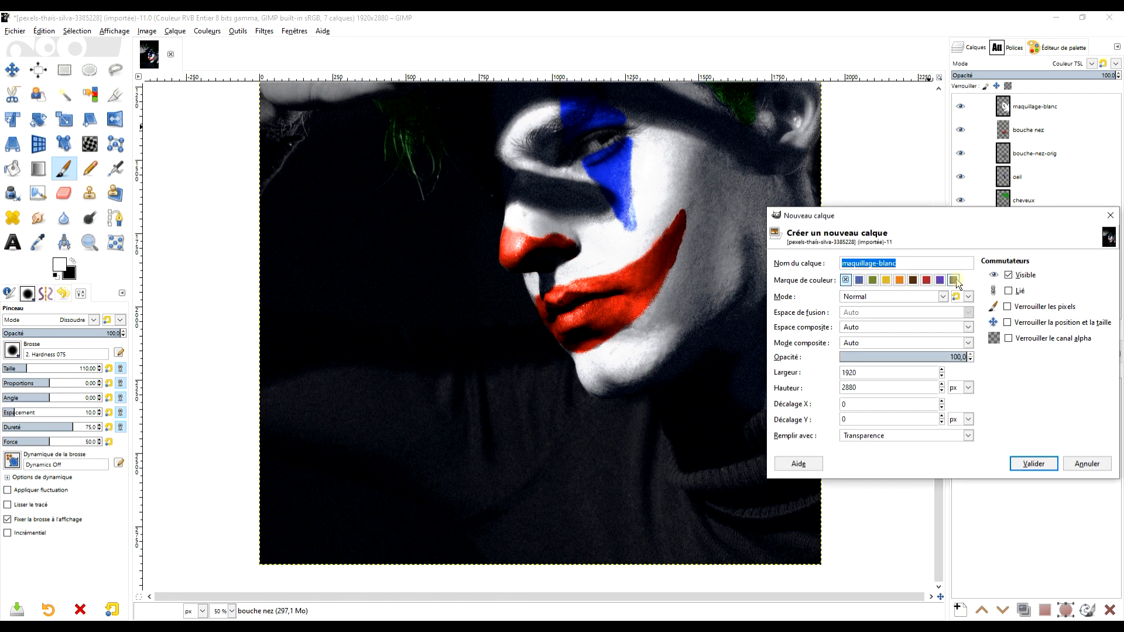
text(ve)
key(BackSpace)
text(ements)
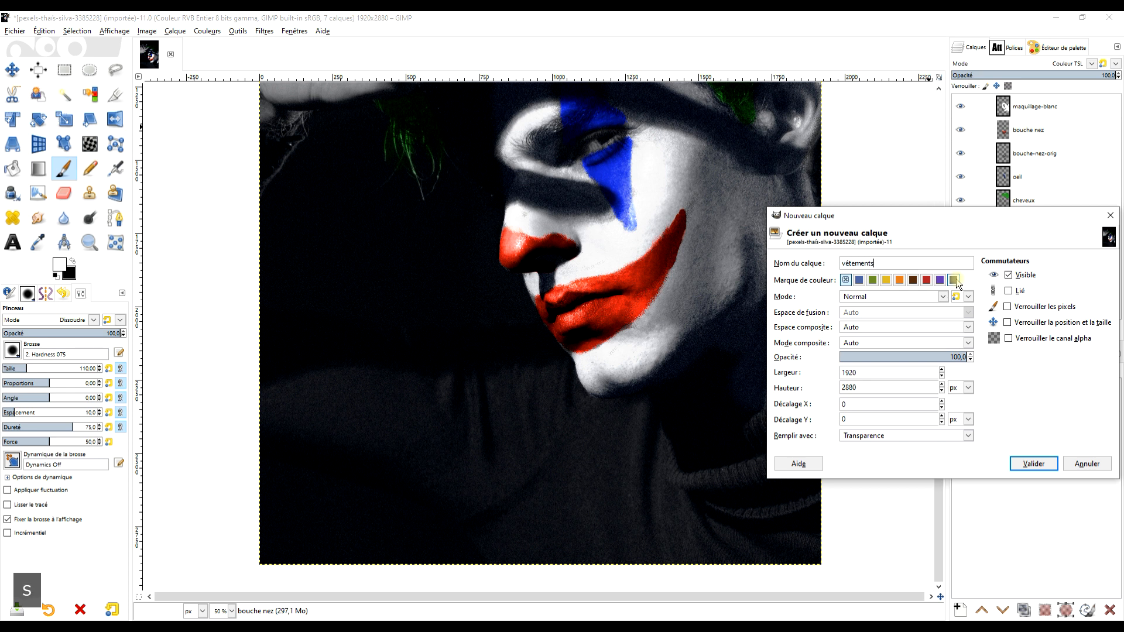
key(Return)
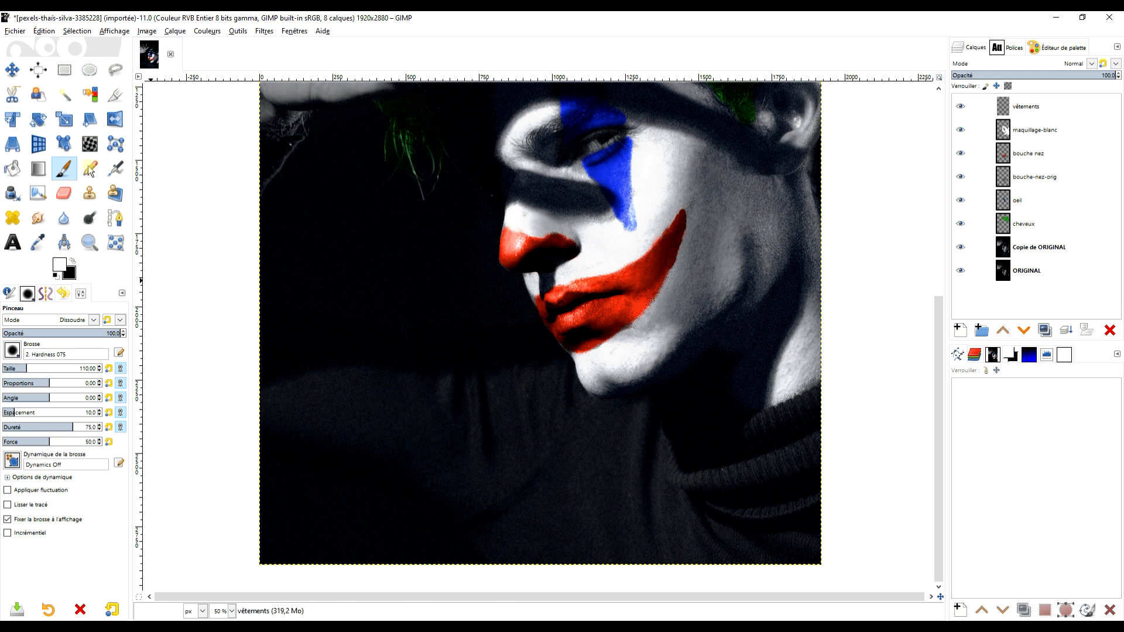
Step: Set the foreground colour to red a21c14 and paint the sleeve and sweater below the chin on the vêtements layer
drag(487, 408, 400, 406)
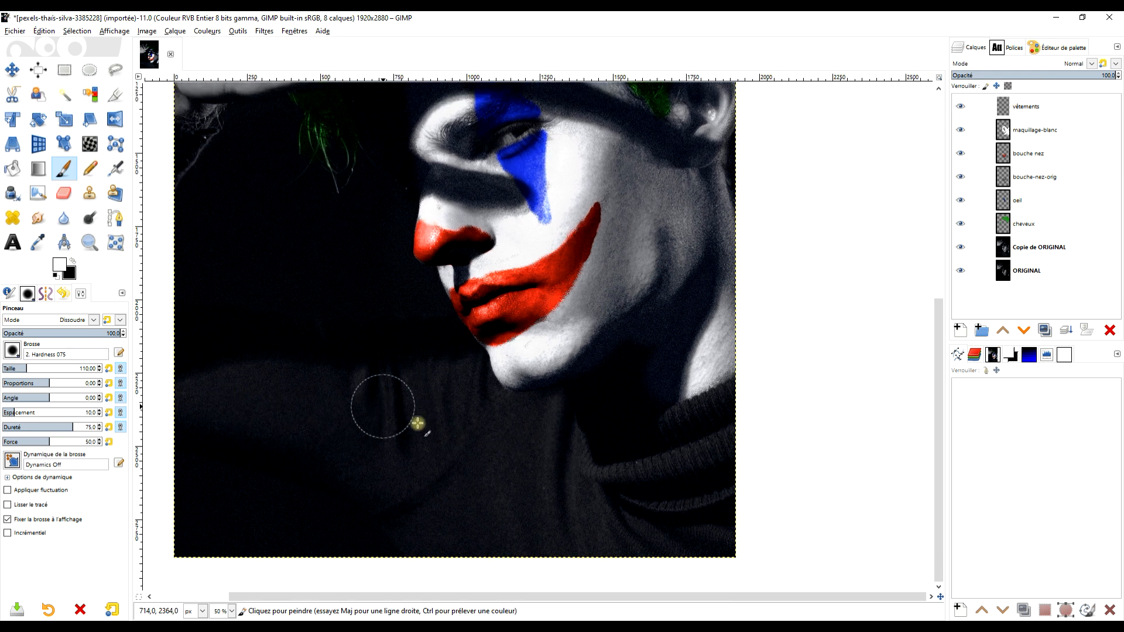
click(60, 267)
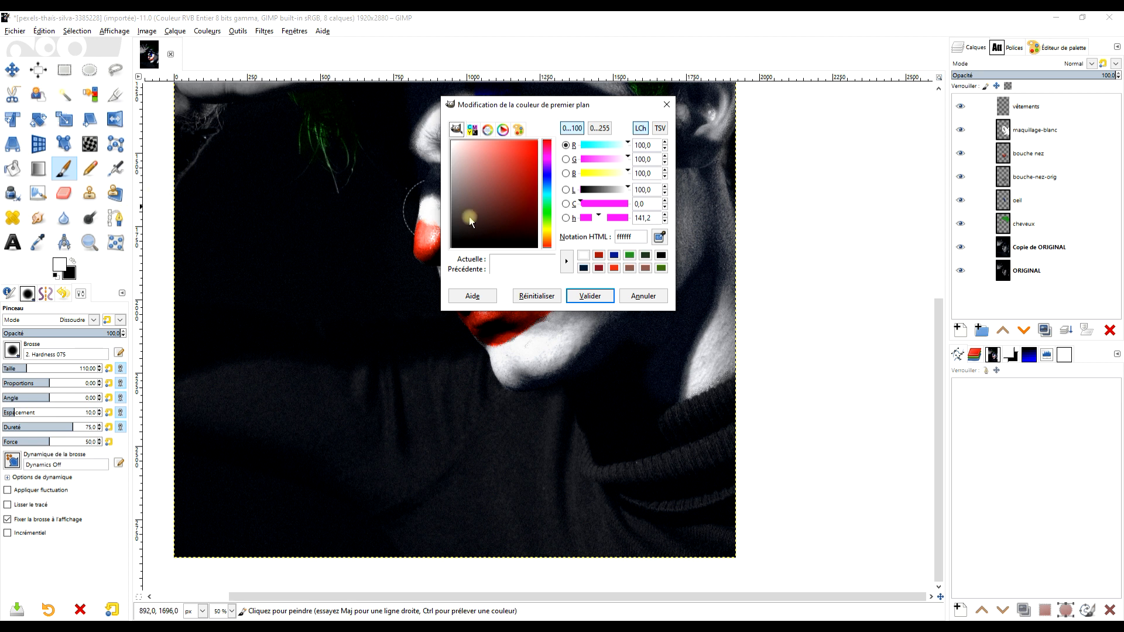
click(598, 255)
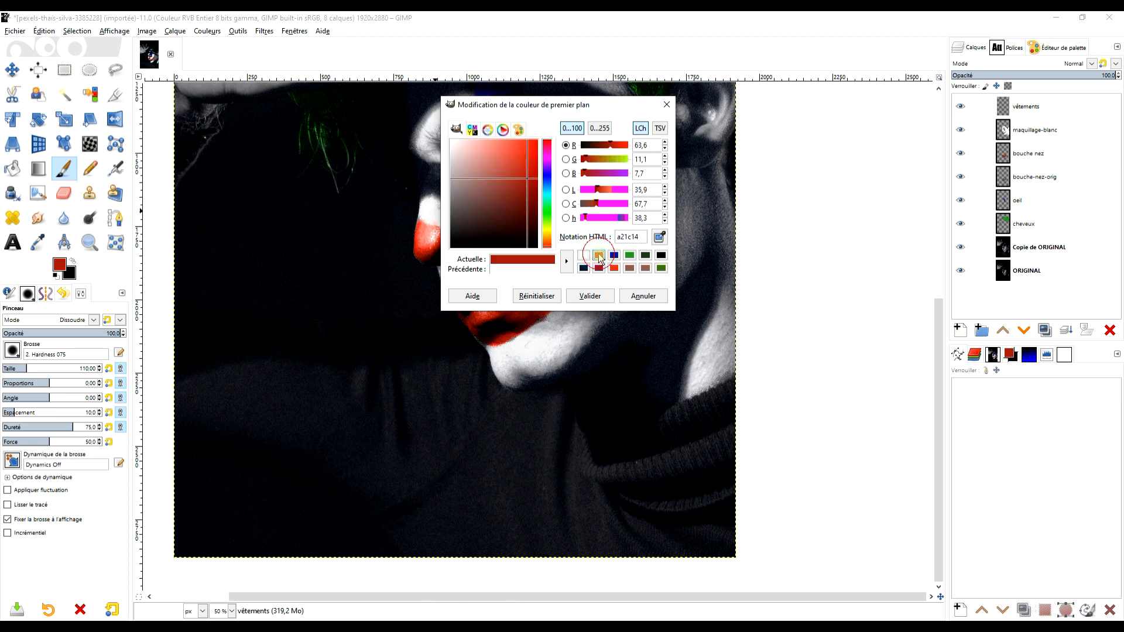
click(584, 297)
drag(248, 417, 329, 436)
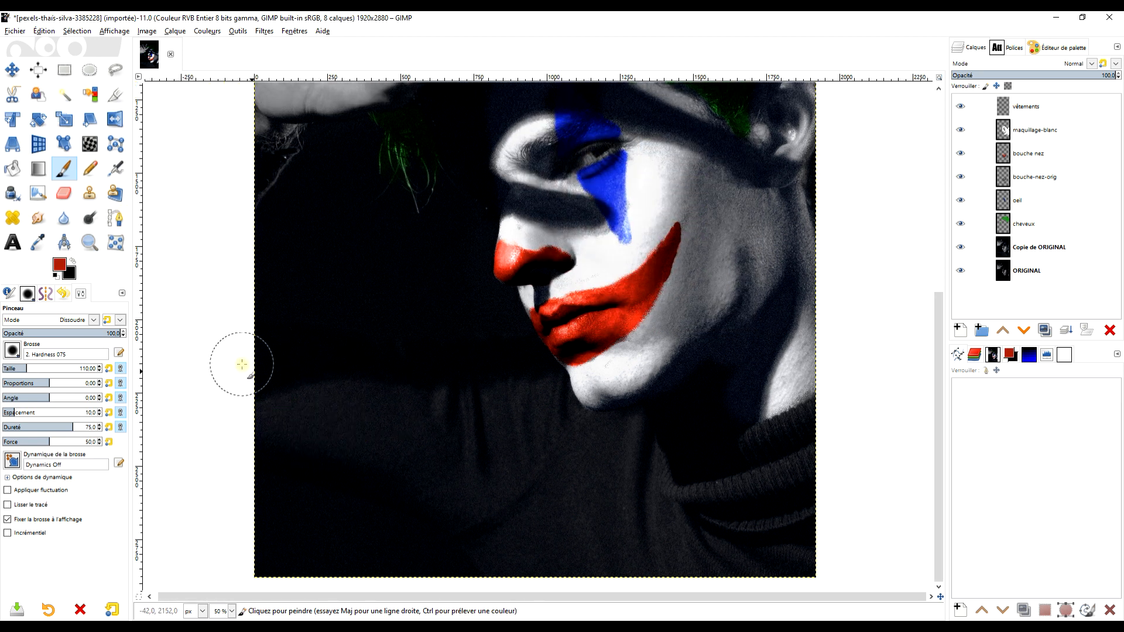
mouse_move(250, 350)
mouse_down()
mouse_move(521, 374)
mouse_move(249, 389)
mouse_move(388, 444)
mouse_move(457, 452)
mouse_move(311, 424)
mouse_move(272, 430)
mouse_move(535, 526)
mouse_move(510, 438)
mouse_move(469, 468)
mouse_move(427, 406)
mouse_move(524, 447)
mouse_move(535, 383)
mouse_move(575, 539)
mouse_move(489, 513)
mouse_move(532, 569)
mouse_move(568, 548)
mouse_move(597, 569)
mouse_move(622, 543)
mouse_move(623, 494)
mouse_move(624, 547)
mouse_move(627, 536)
mouse_move(343, 415)
mouse_move(355, 448)
mouse_move(425, 465)
mouse_move(398, 440)
mouse_move(474, 474)
mouse_move(542, 468)
mouse_move(524, 463)
mouse_move(549, 455)
mouse_move(449, 462)
mouse_move(404, 451)
mouse_move(355, 415)
mouse_move(346, 348)
mouse_move(369, 414)
mouse_move(401, 431)
mouse_move(374, 415)
mouse_up()
scroll(356, 381, up, 2)
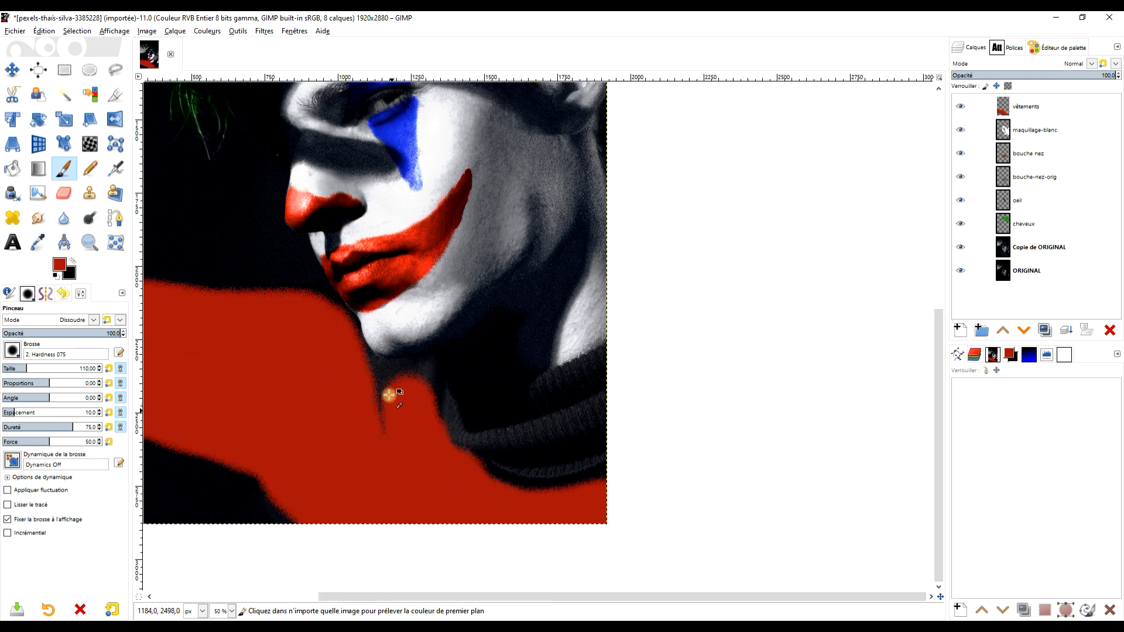
mouse_move(452, 394)
mouse_down()
mouse_move(443, 352)
mouse_move(358, 377)
mouse_move(373, 478)
mouse_move(403, 414)
mouse_move(430, 444)
mouse_move(460, 403)
mouse_move(459, 441)
mouse_move(411, 441)
mouse_move(363, 369)
mouse_move(323, 335)
mouse_move(286, 265)
mouse_up()
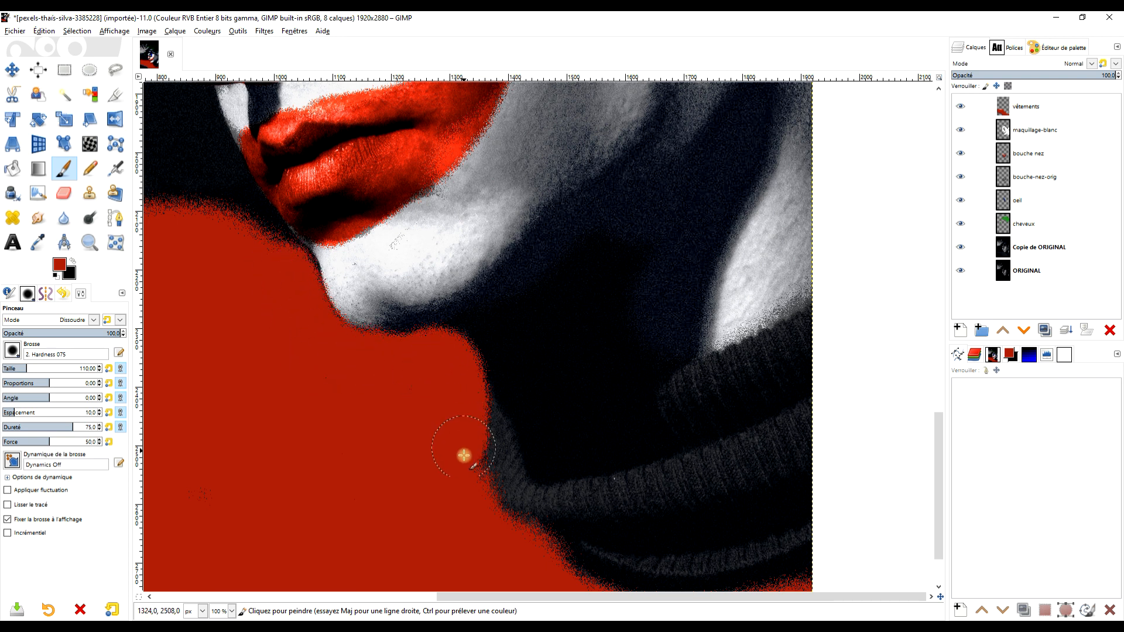
scroll(463, 455, down, 3)
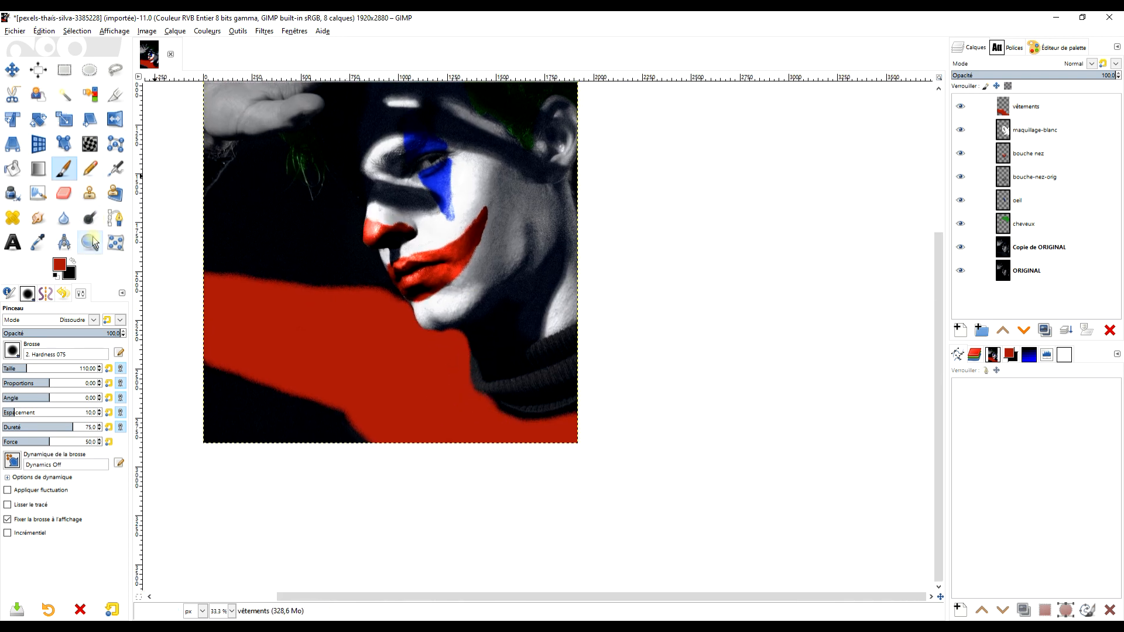
Step: Switch the foreground colour to the saved green 349d2f and paint the lower folds of the sweater's collar
click(60, 267)
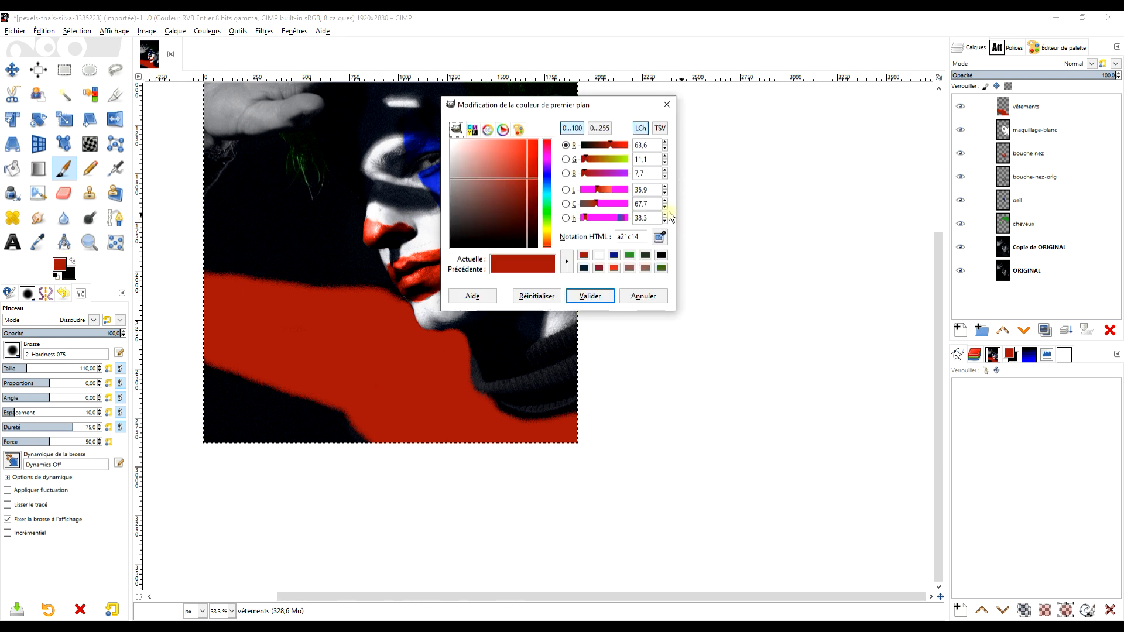
click(631, 255)
click(597, 295)
scroll(562, 398, up, 3)
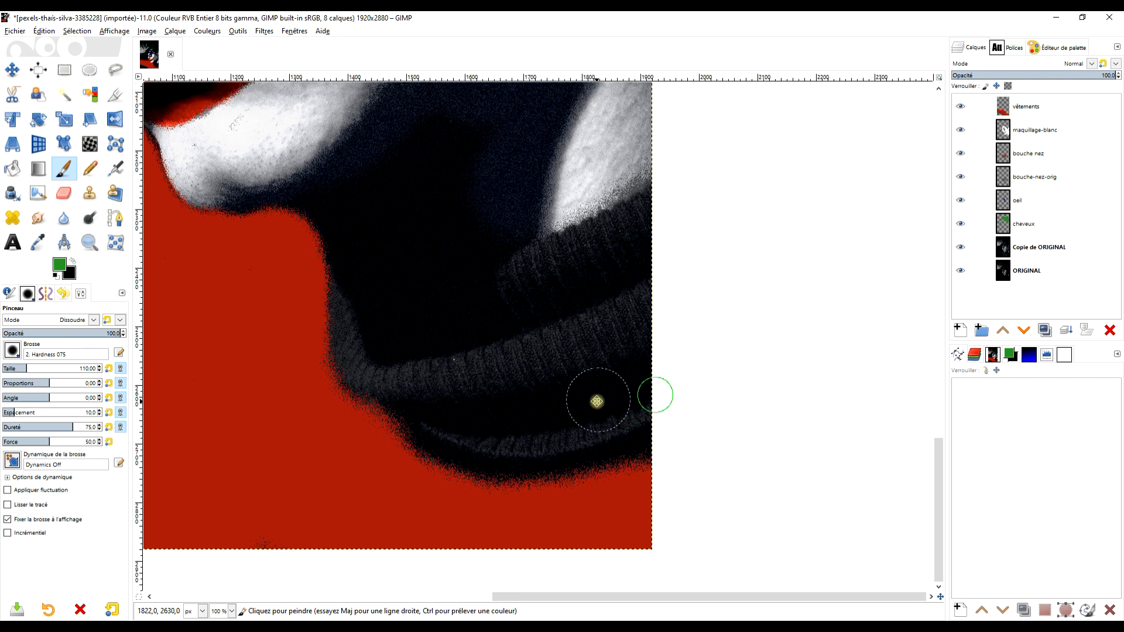
mouse_move(353, 311)
mouse_down()
mouse_move(368, 370)
mouse_move(434, 379)
mouse_move(505, 376)
mouse_move(635, 322)
mouse_move(426, 395)
mouse_move(507, 397)
mouse_move(634, 375)
mouse_move(665, 340)
mouse_move(608, 381)
mouse_move(481, 421)
mouse_move(425, 411)
mouse_move(499, 441)
mouse_move(649, 416)
mouse_move(477, 451)
mouse_move(442, 439)
mouse_move(342, 314)
mouse_up()
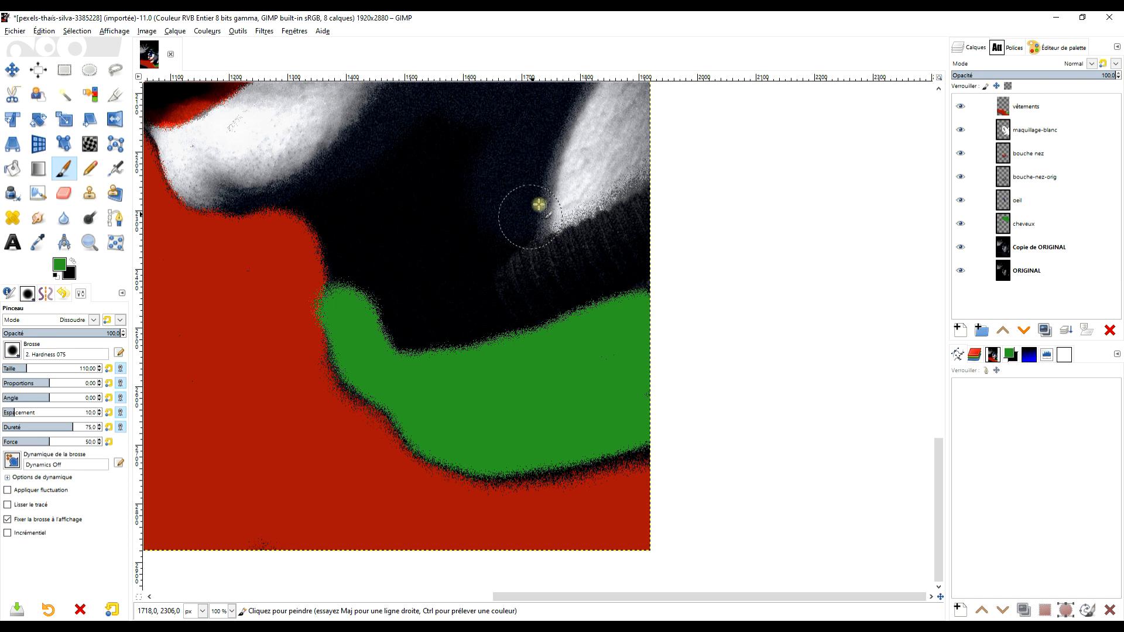
Step: Switch the foreground colour to the saved dark blue and paint the upper fold of the collar
click(59, 264)
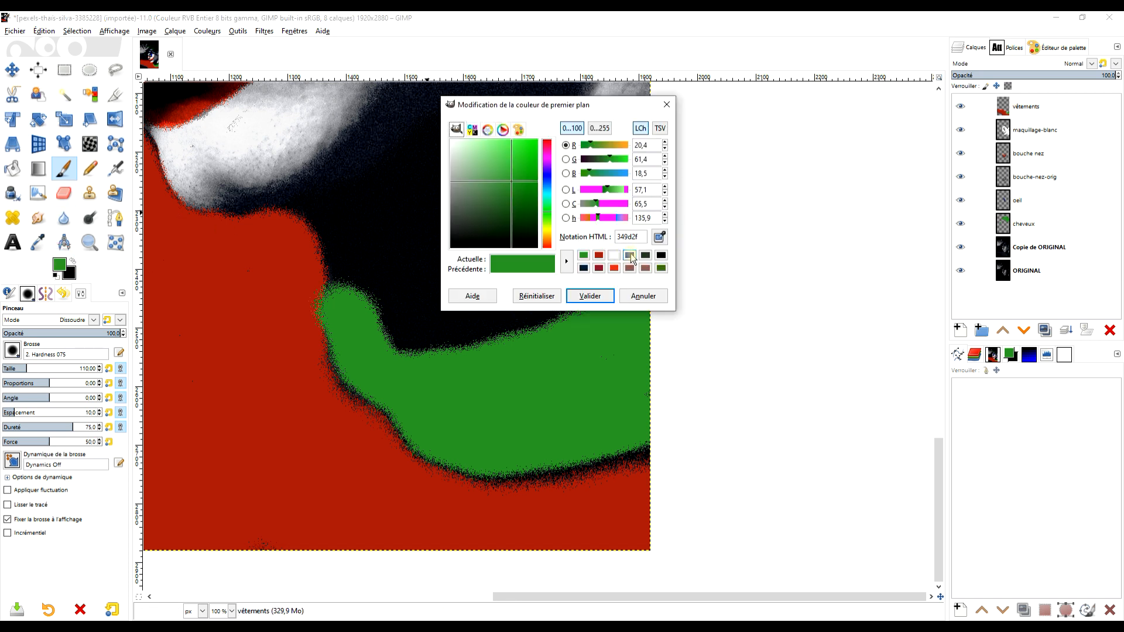
click(629, 256)
click(590, 296)
mouse_move(478, 312)
mouse_down()
mouse_move(615, 277)
mouse_move(673, 235)
mouse_move(503, 305)
mouse_move(485, 293)
mouse_move(649, 205)
mouse_move(502, 285)
mouse_move(433, 304)
mouse_move(430, 319)
mouse_move(496, 317)
mouse_move(401, 314)
mouse_up()
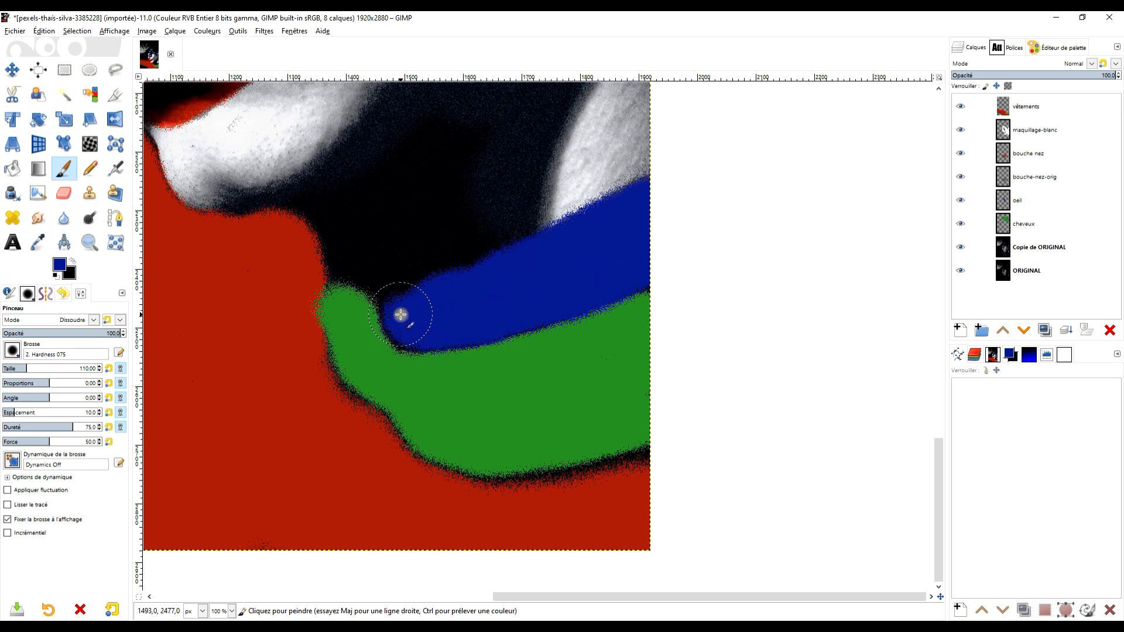
Step: Set the vêtements layer's blend mode to Couleur TSL
scroll(676, 249, down, 4)
scroll(664, 251, up, 2)
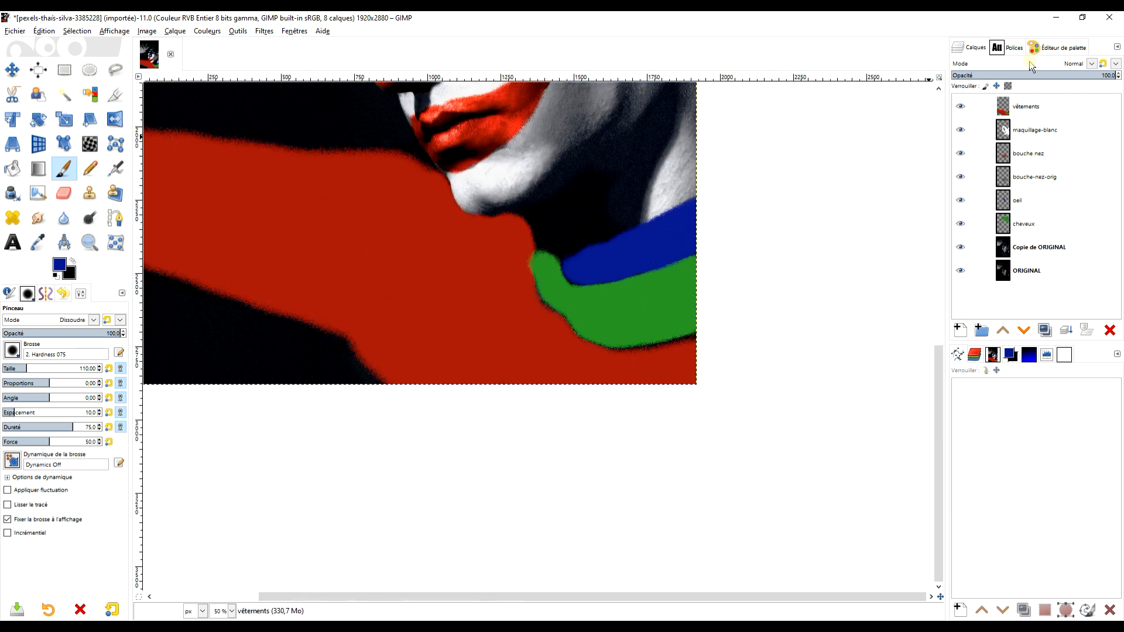
click(1017, 104)
click(1082, 65)
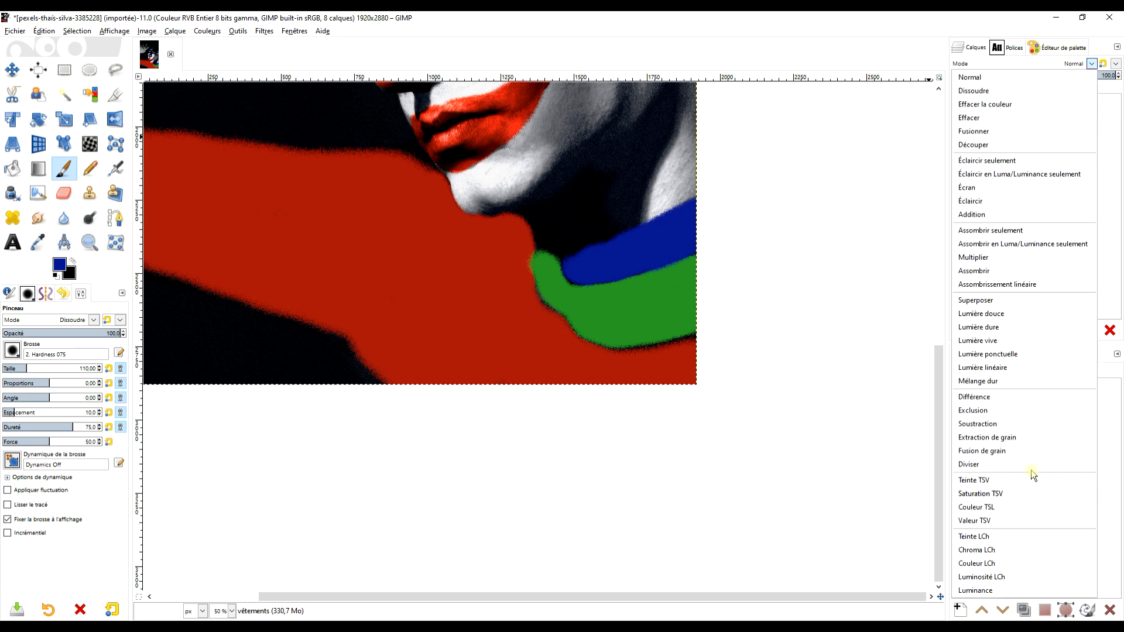
click(1006, 509)
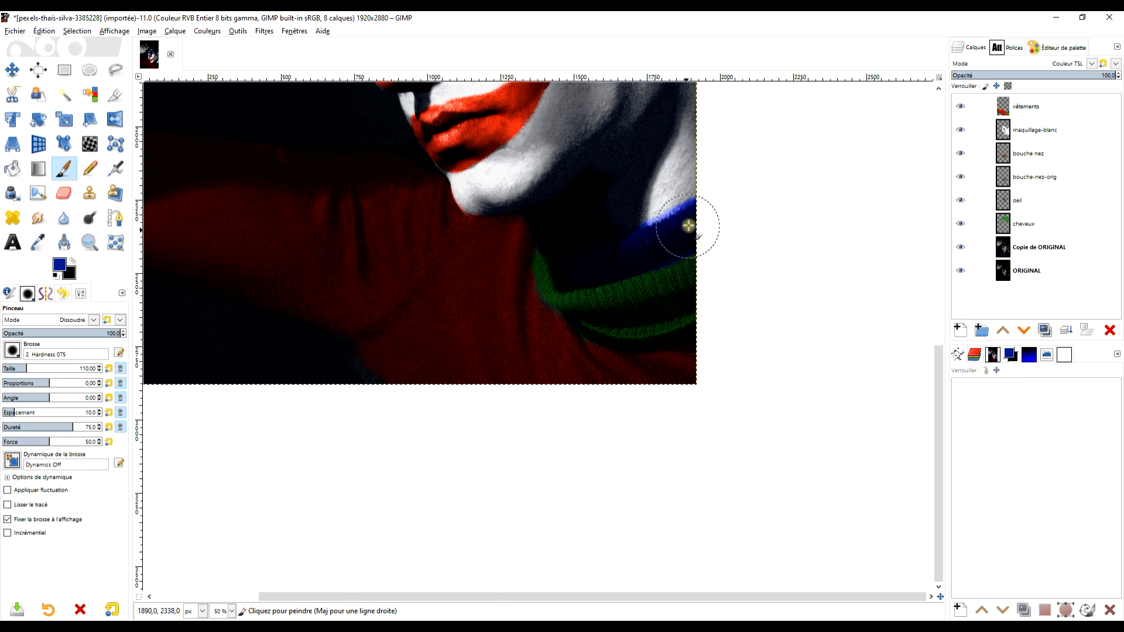
Step: Erase the blue overspill on the neck along the collar's upper edge on the vêtements layer
scroll(701, 219, up, 4)
drag(701, 218, 670, 370)
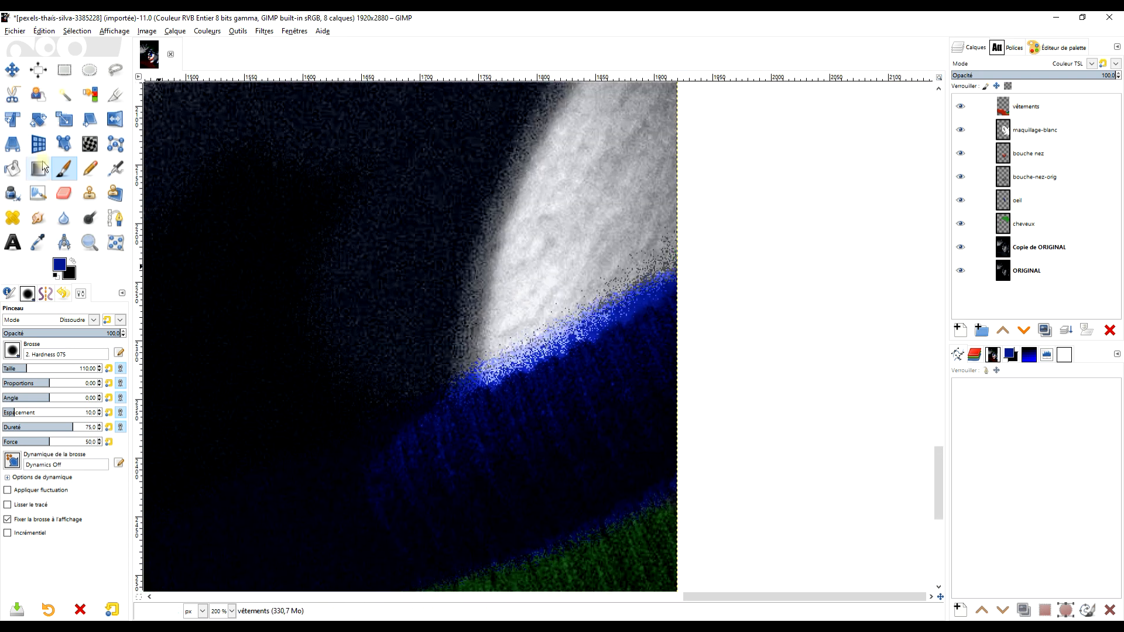
click(61, 197)
click(1019, 107)
mouse_move(656, 240)
mouse_down()
mouse_move(582, 299)
mouse_move(484, 333)
mouse_move(592, 285)
mouse_up()
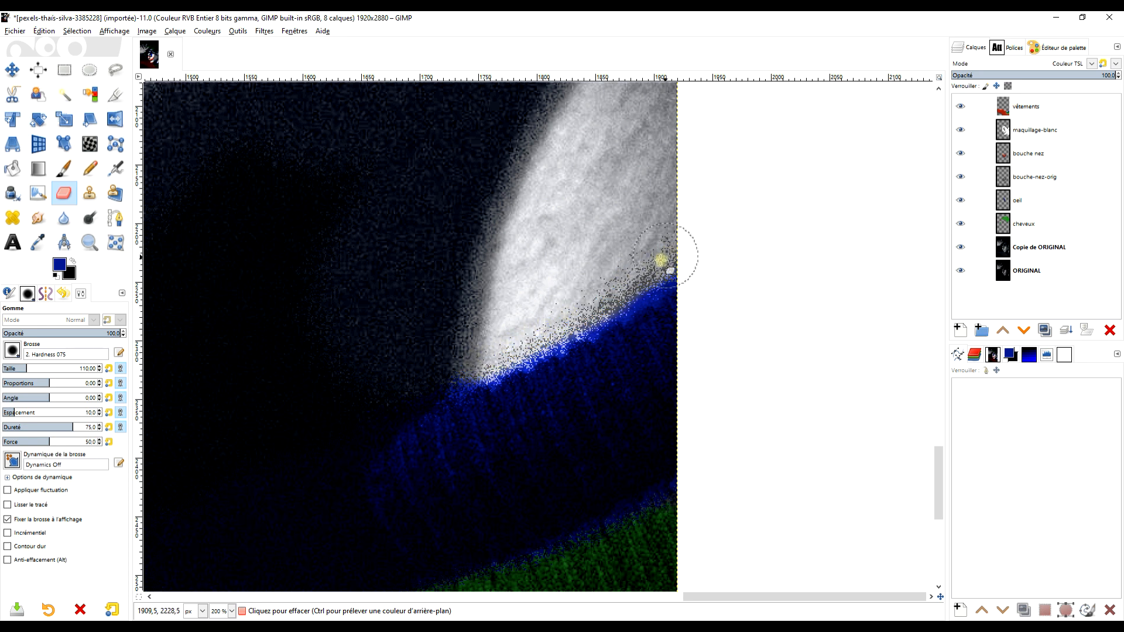
scroll(654, 242, down, 2)
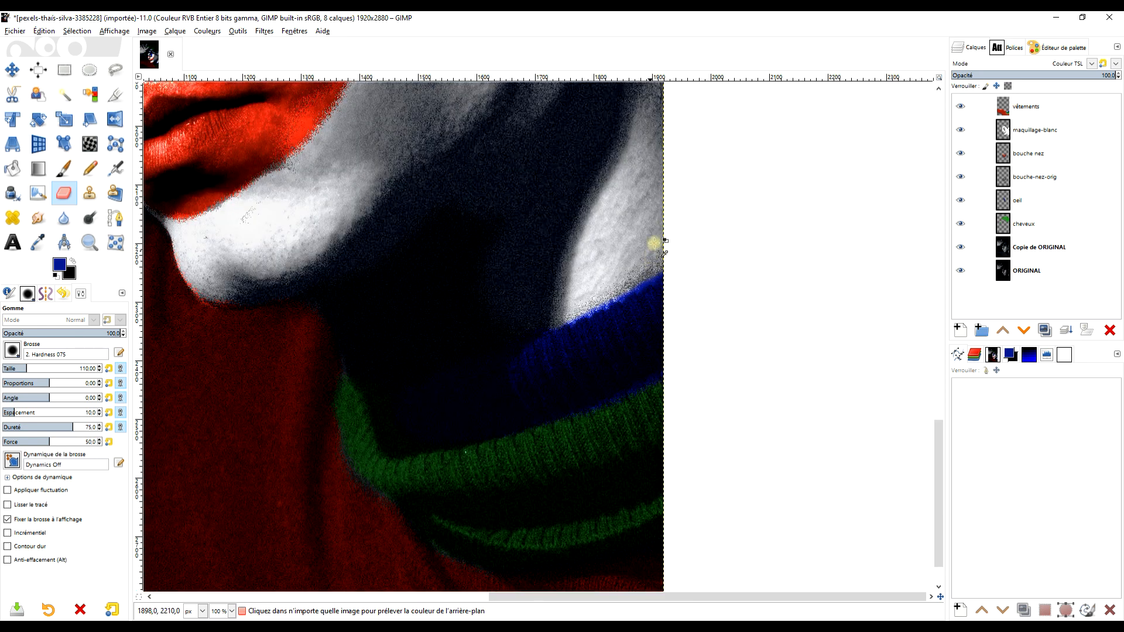
Step: Apply a Gaussian blur of 1.50 in X and Y to the maquillage-blanc layer
scroll(605, 341, up, 2)
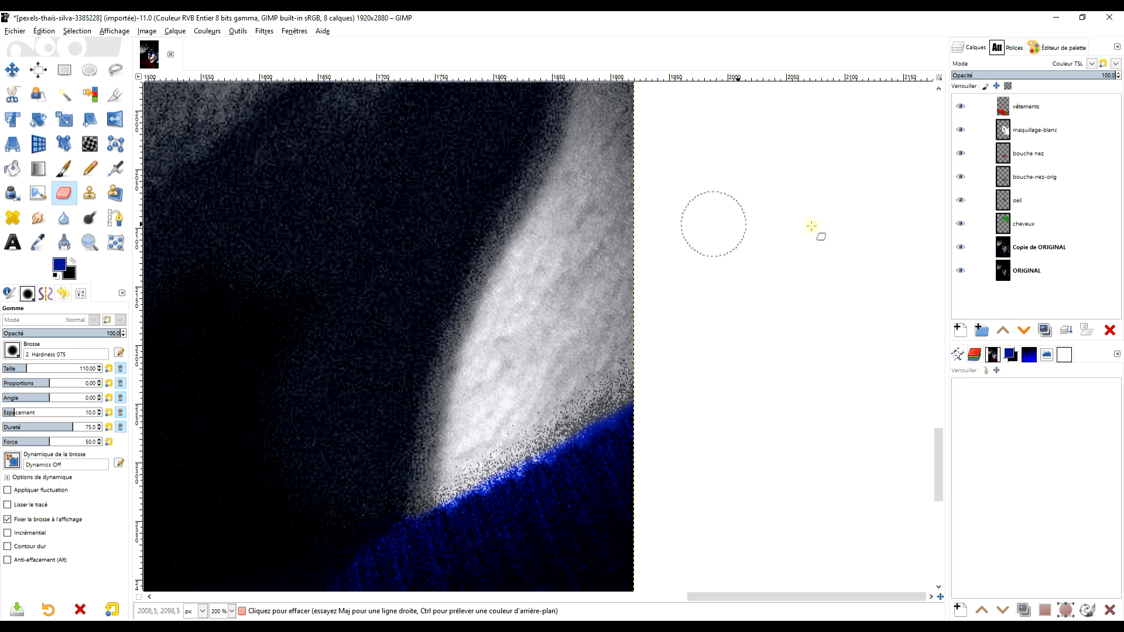
click(1018, 130)
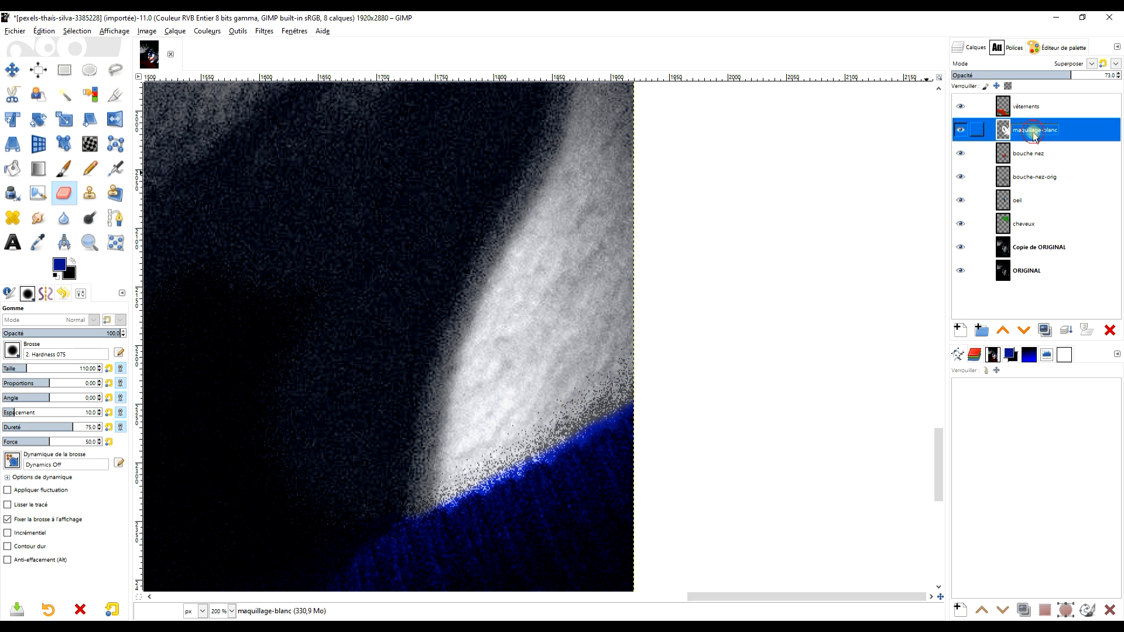
click(960, 130)
click(960, 129)
click(209, 31)
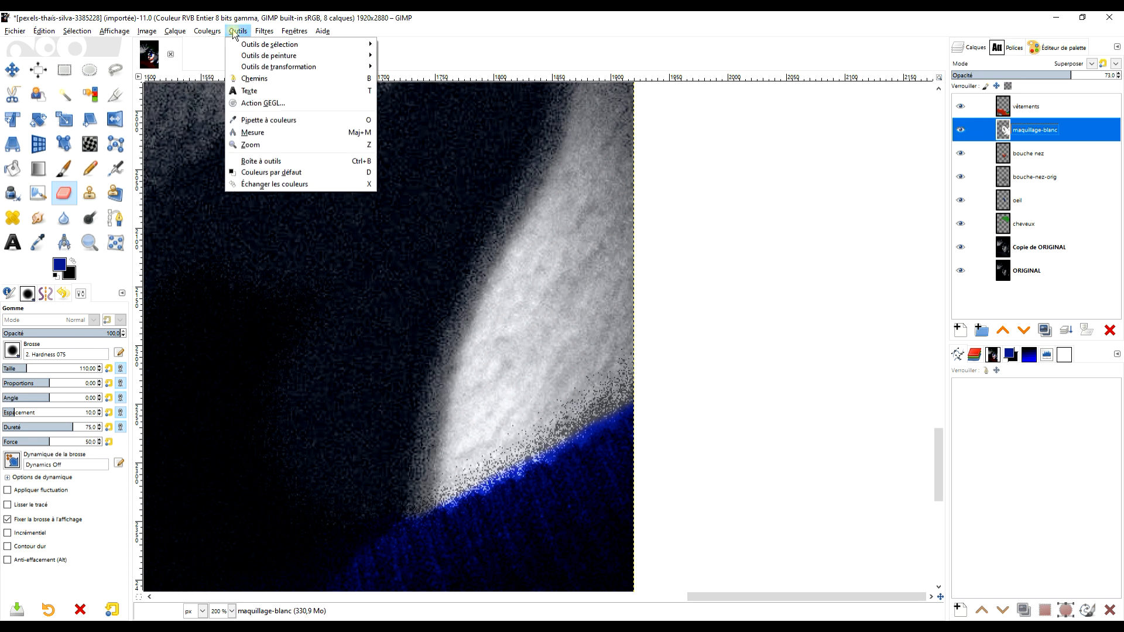
mouse_move(263, 31)
mouse_move(291, 101)
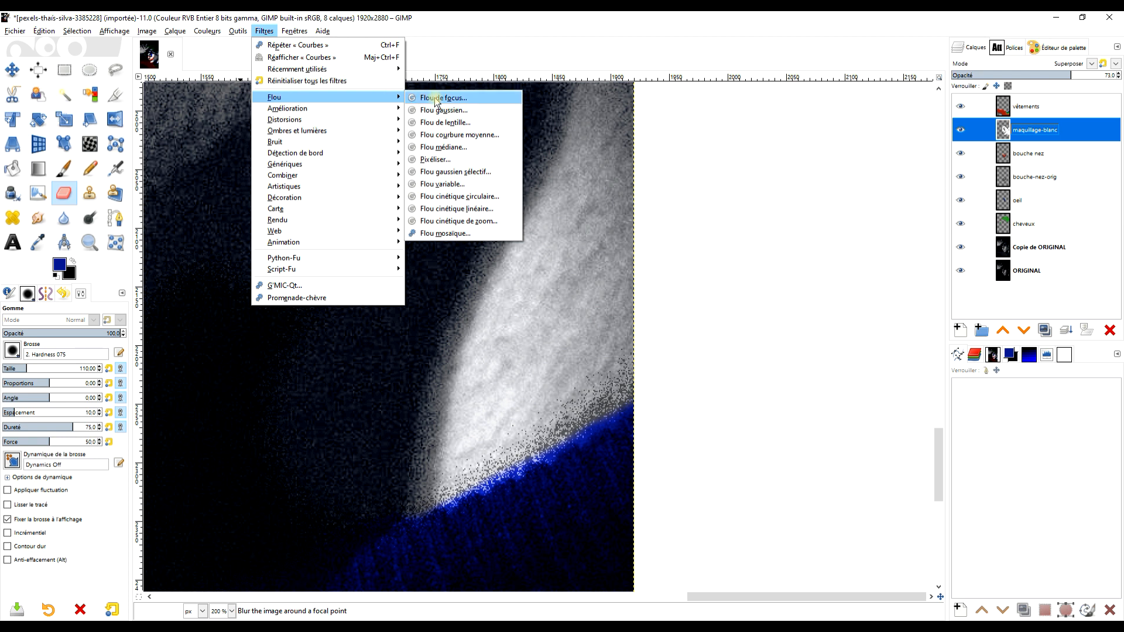
click(434, 108)
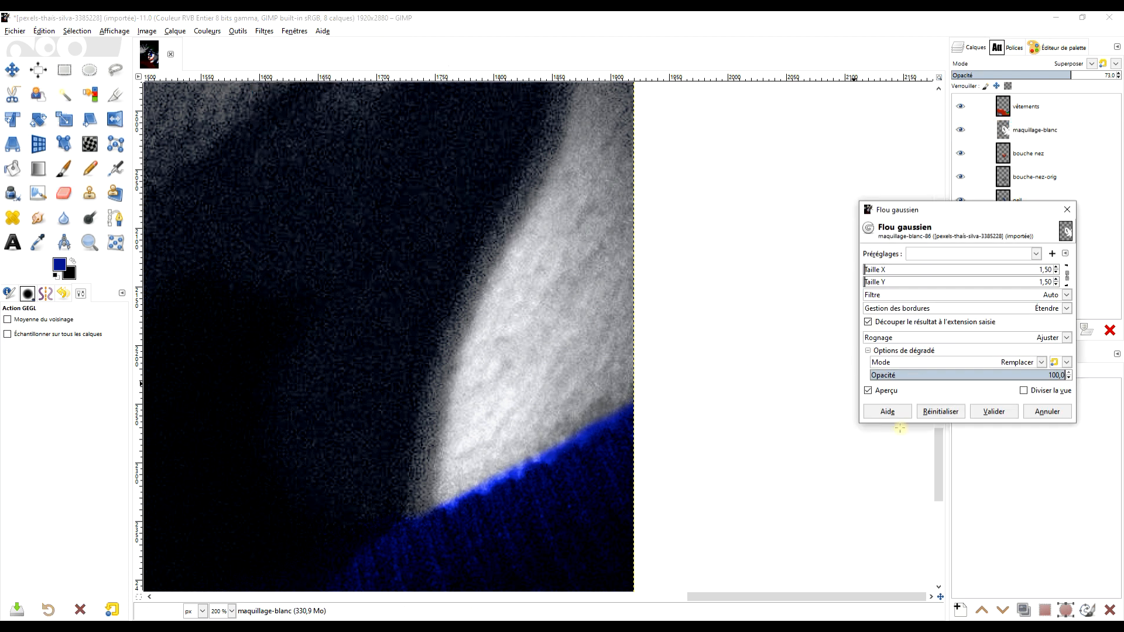
click(995, 411)
Step: Lower the cheveux layer's opacity to about 76.5
scroll(692, 272, down, 4)
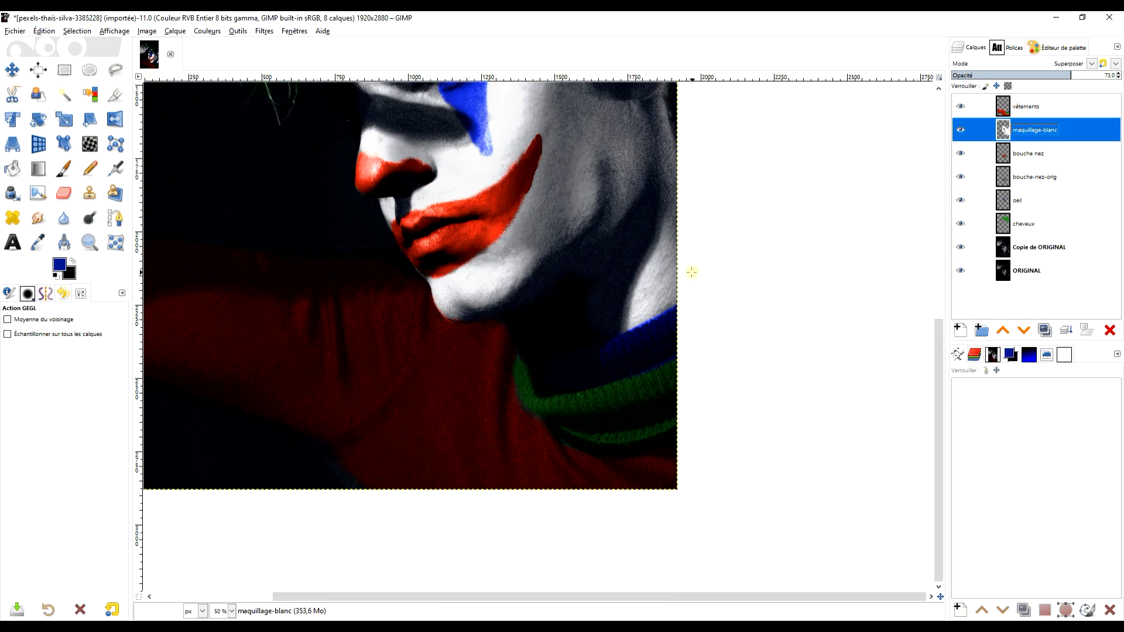
scroll(621, 292, up, 3)
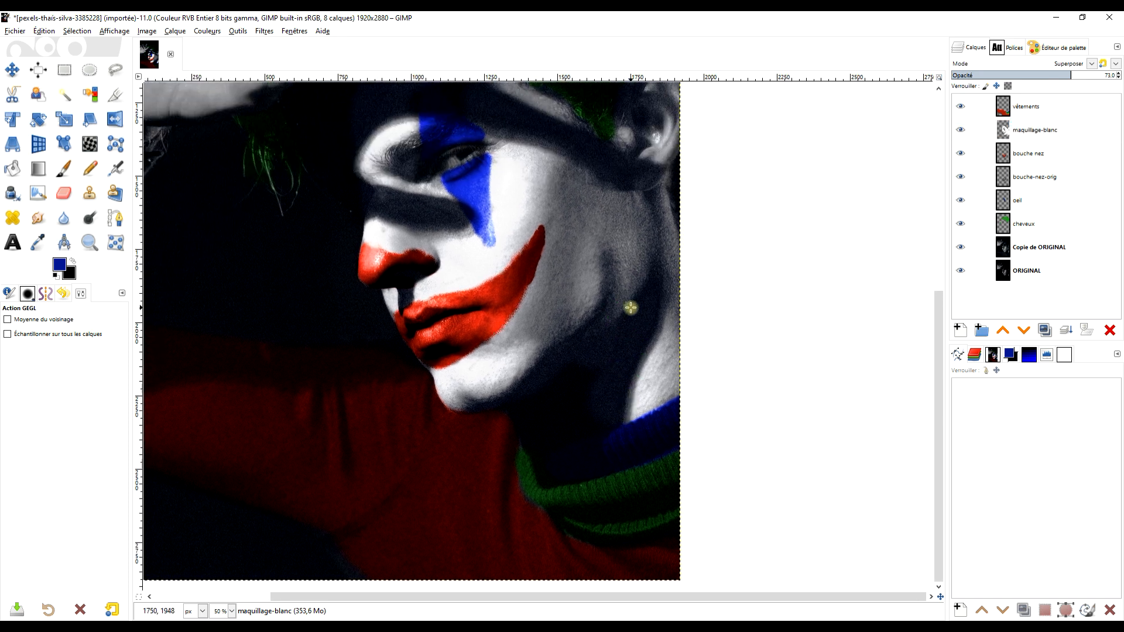
scroll(628, 306, down, 1)
drag(631, 354, 628, 348)
scroll(359, 180, up, 1)
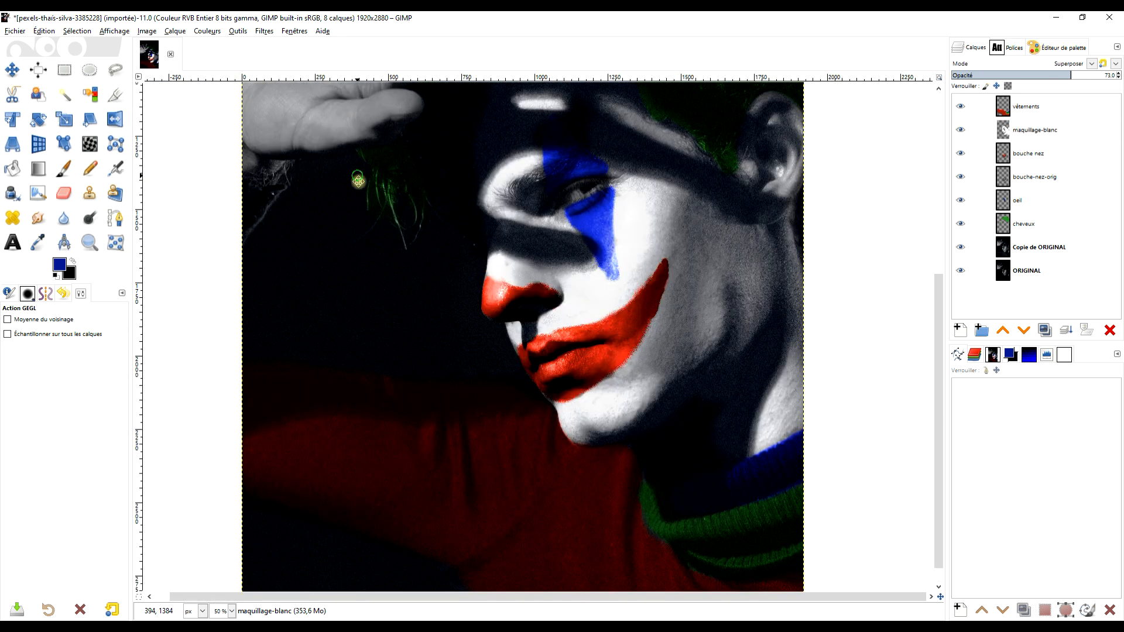
drag(357, 180, 422, 469)
scroll(526, 363, down, 1)
drag(713, 356, 579, 299)
scroll(609, 298, up, 2)
click(1023, 226)
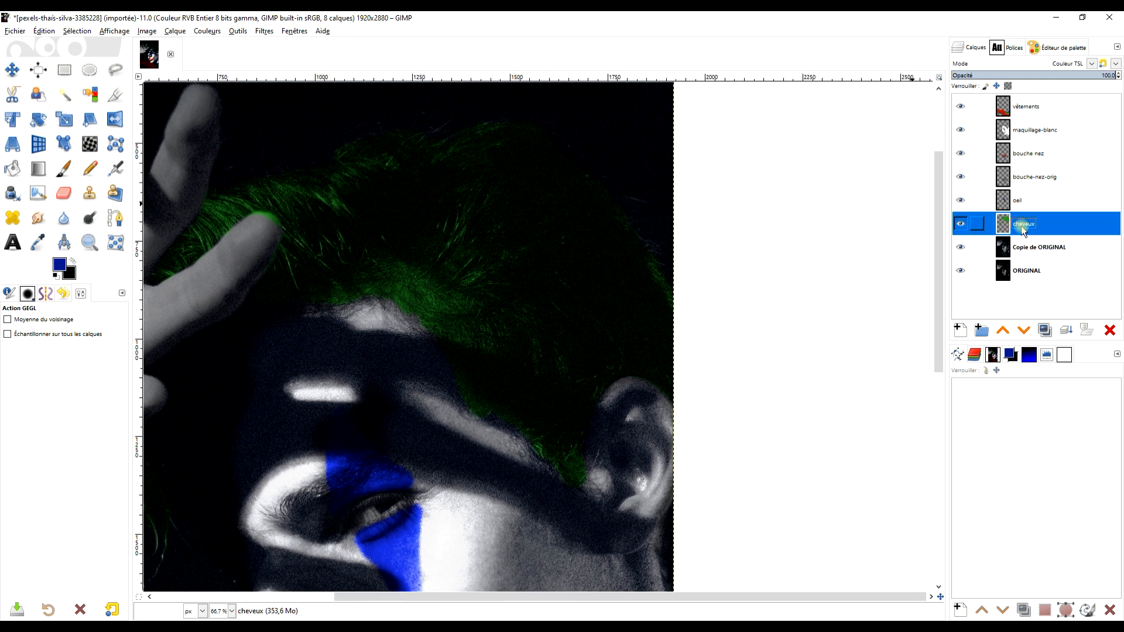
click(1084, 75)
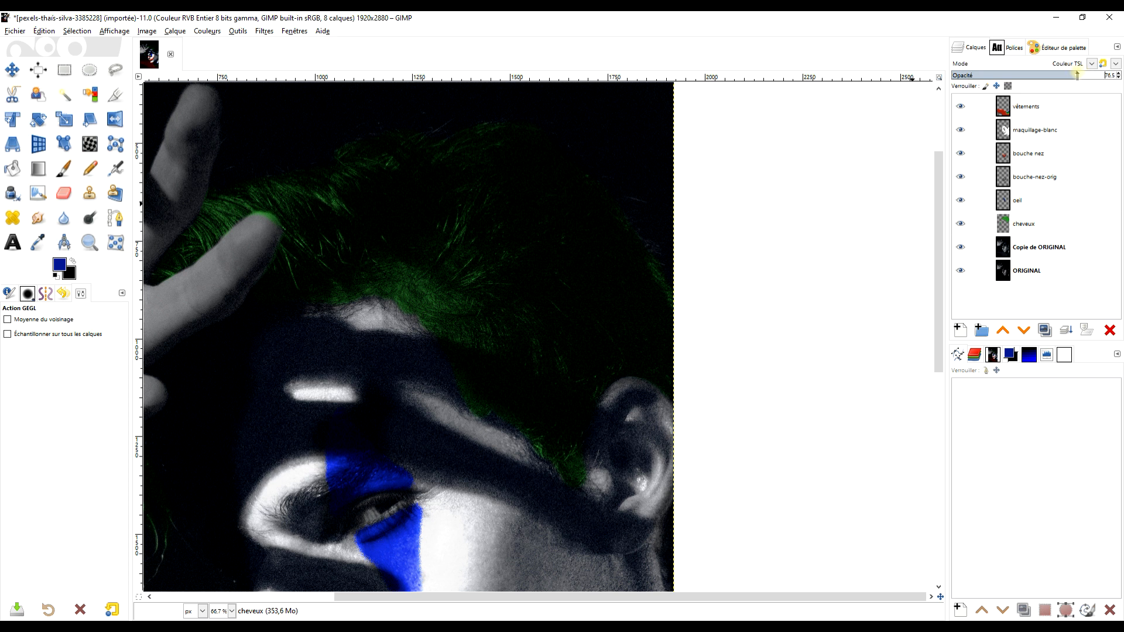
Step: Switch the vêtements layer's blend mode to Normal
scroll(557, 370, down, 2)
drag(579, 416, 610, 257)
scroll(408, 477, up, 3)
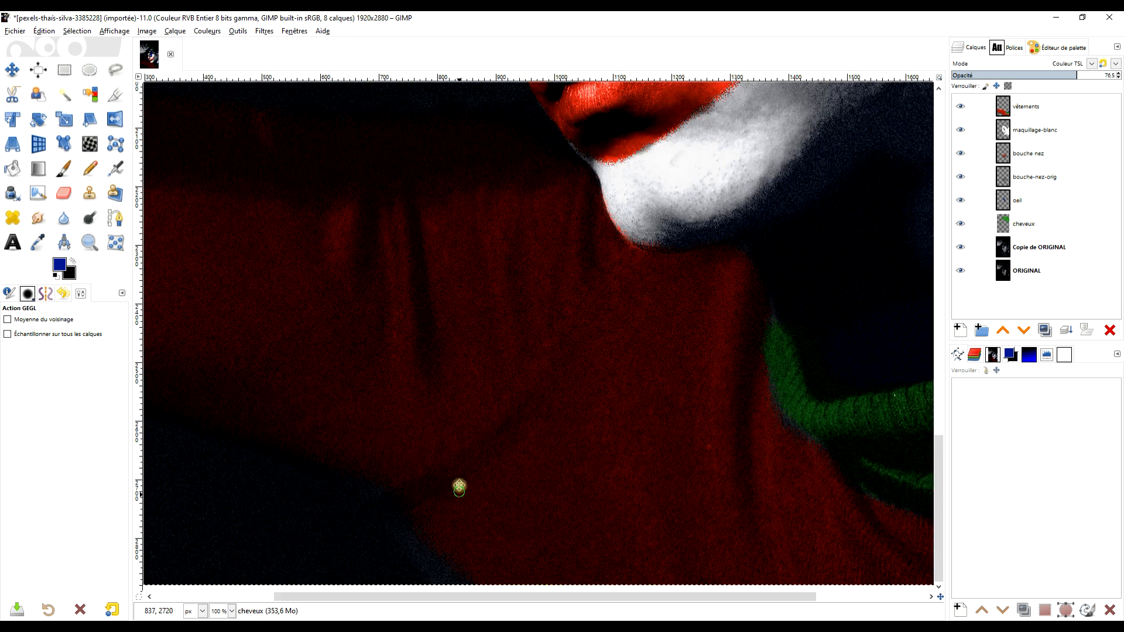
drag(356, 528, 394, 426)
click(1034, 106)
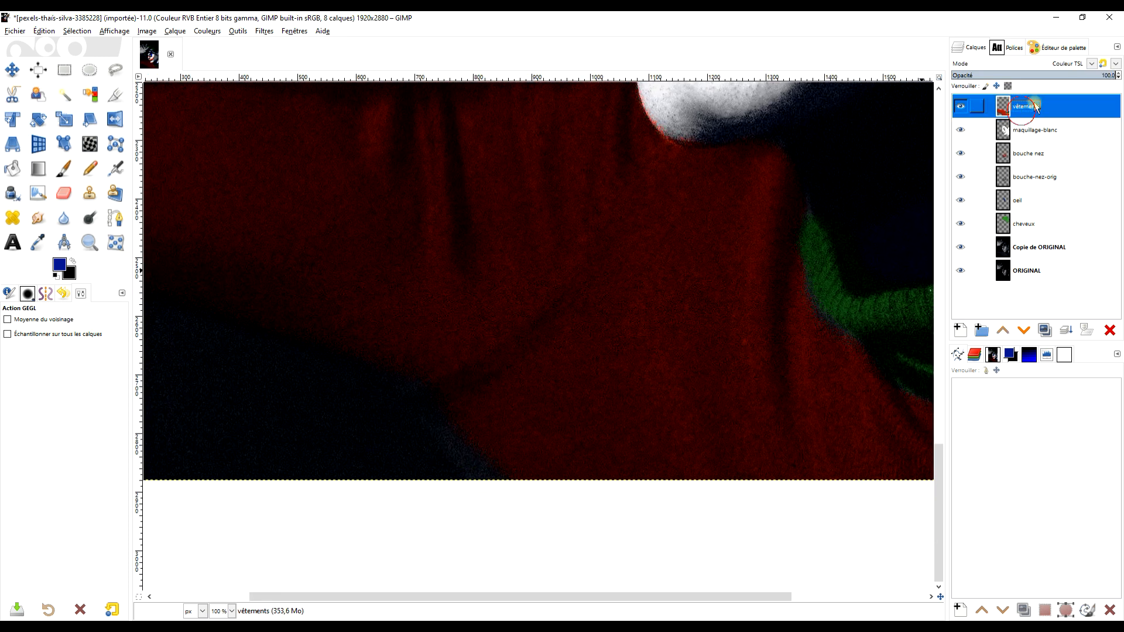
click(1092, 64)
click(1048, 79)
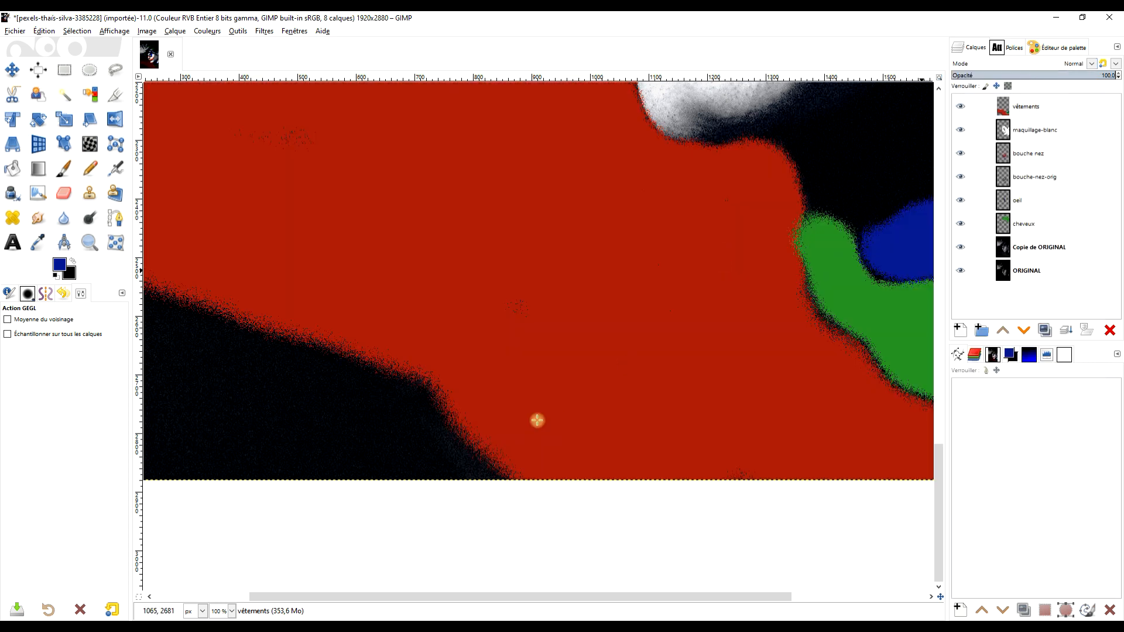
Step: Paint the sampled garment red along the sleeve's lower edge on the vêtements layer, and set its blend mode back to Couleur TSL
click(64, 169)
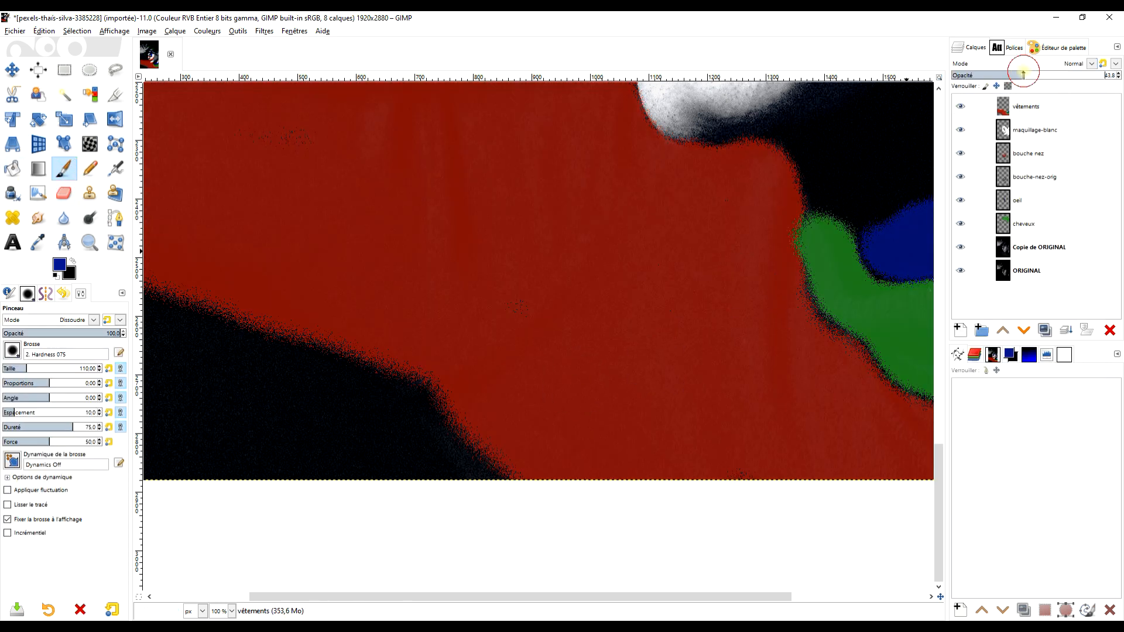
drag(1023, 72, 1015, 74)
drag(1122, 74, 1123, 74)
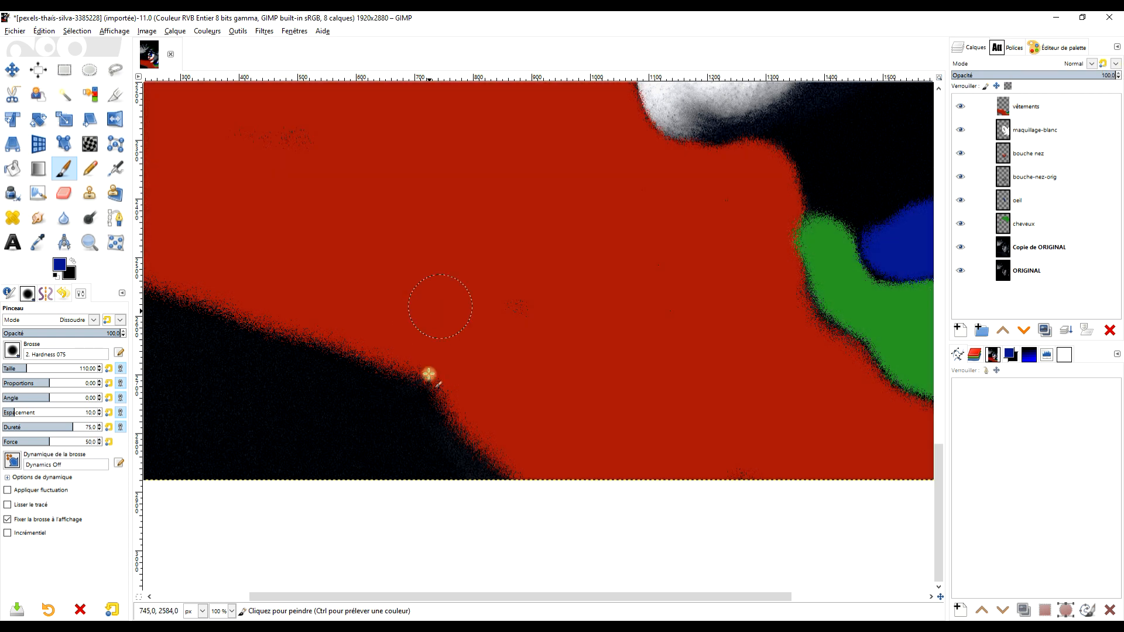
ctrl+click(532, 352)
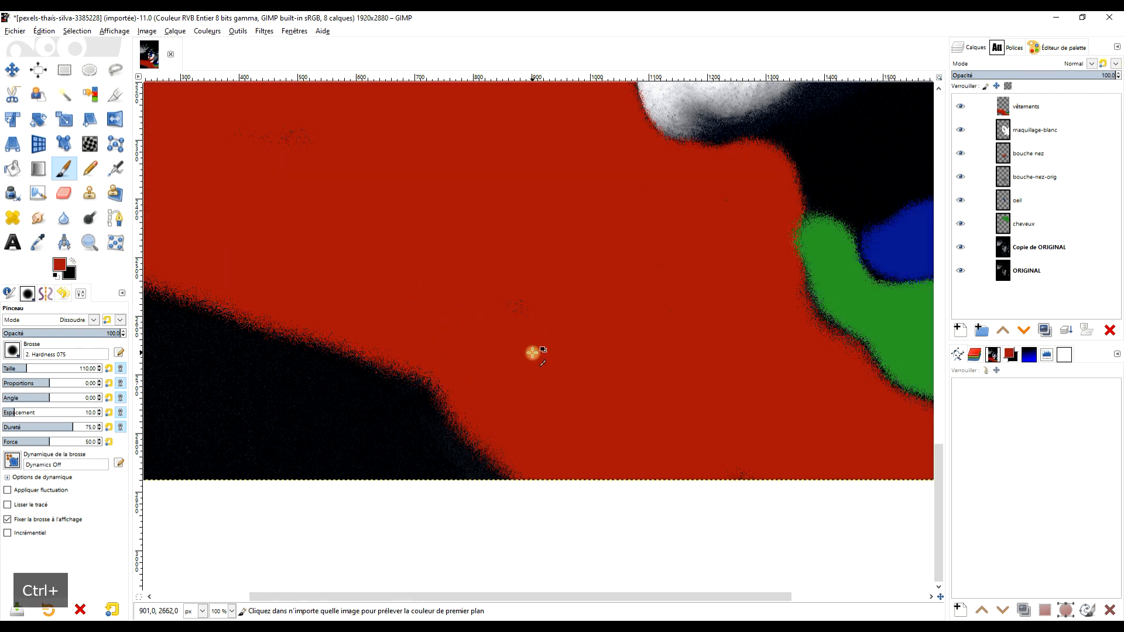
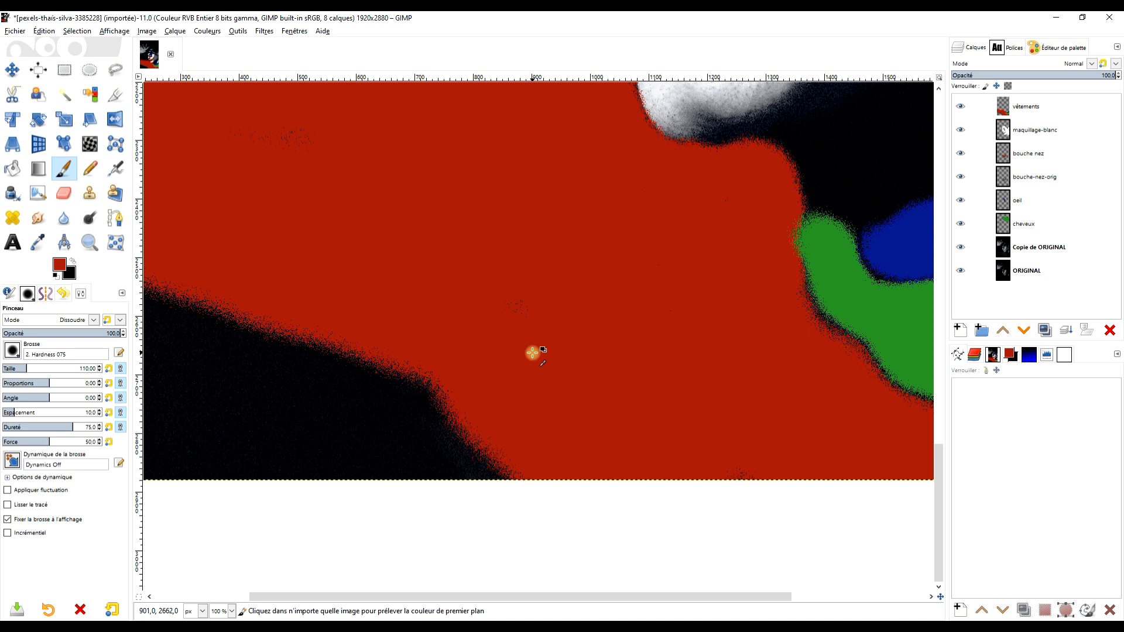
ctrl+click(532, 352)
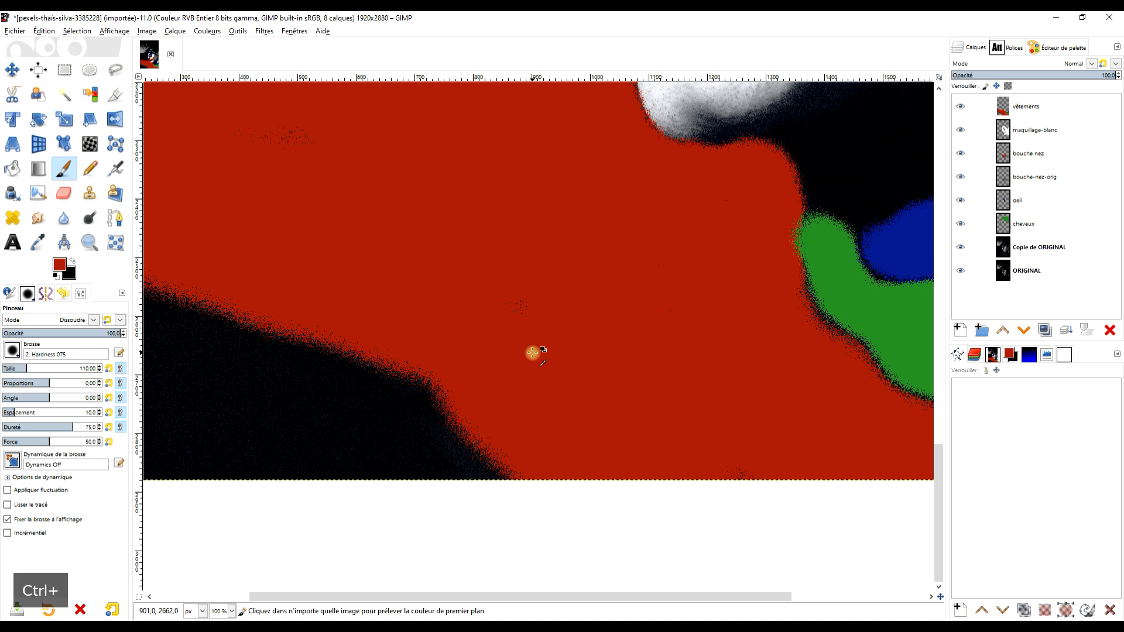
drag(428, 387, 505, 482)
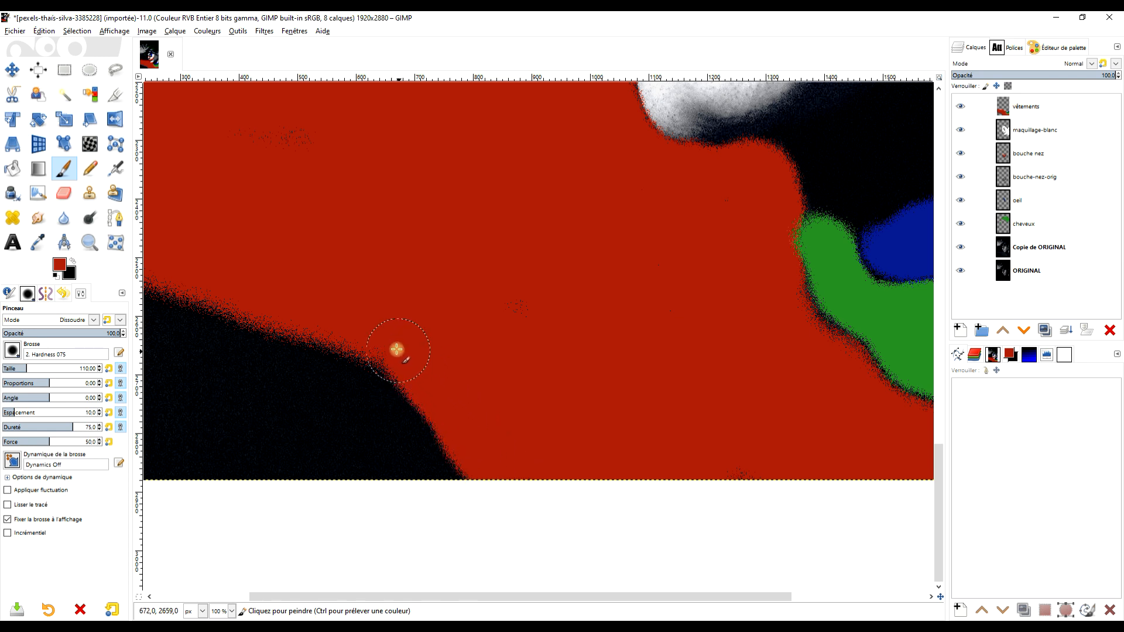
click(1092, 63)
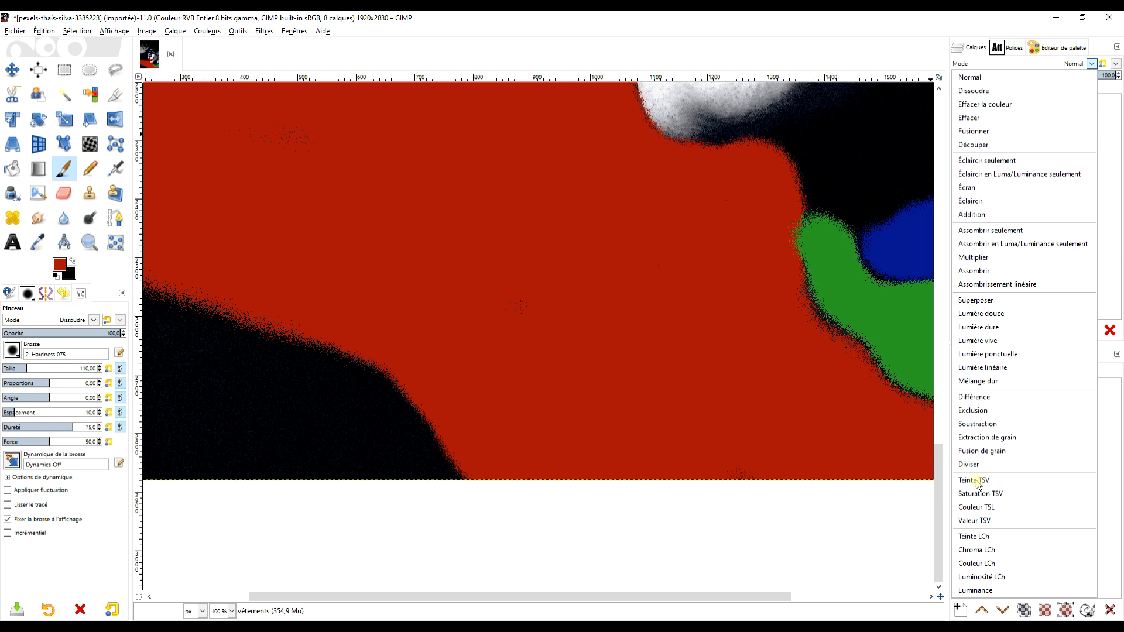
click(977, 507)
Step: Paint red over the uncoloured gap between the red garment and the green collar band on the vêtements layer
scroll(730, 389, up, 2)
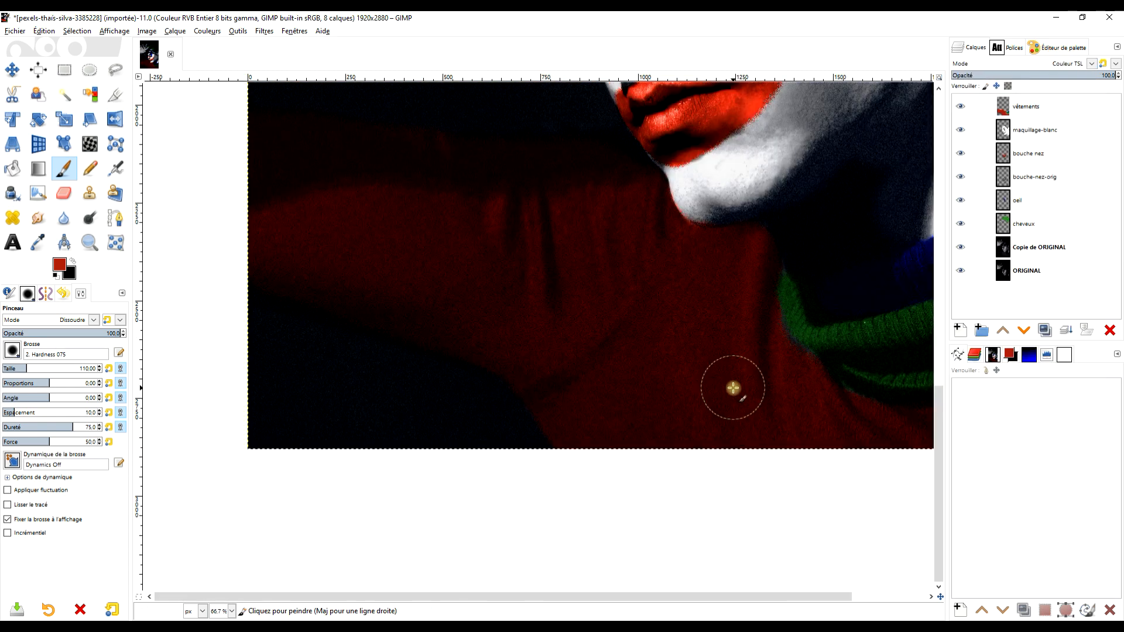
drag(847, 378, 616, 411)
scroll(659, 383, up, 1)
drag(705, 381, 636, 511)
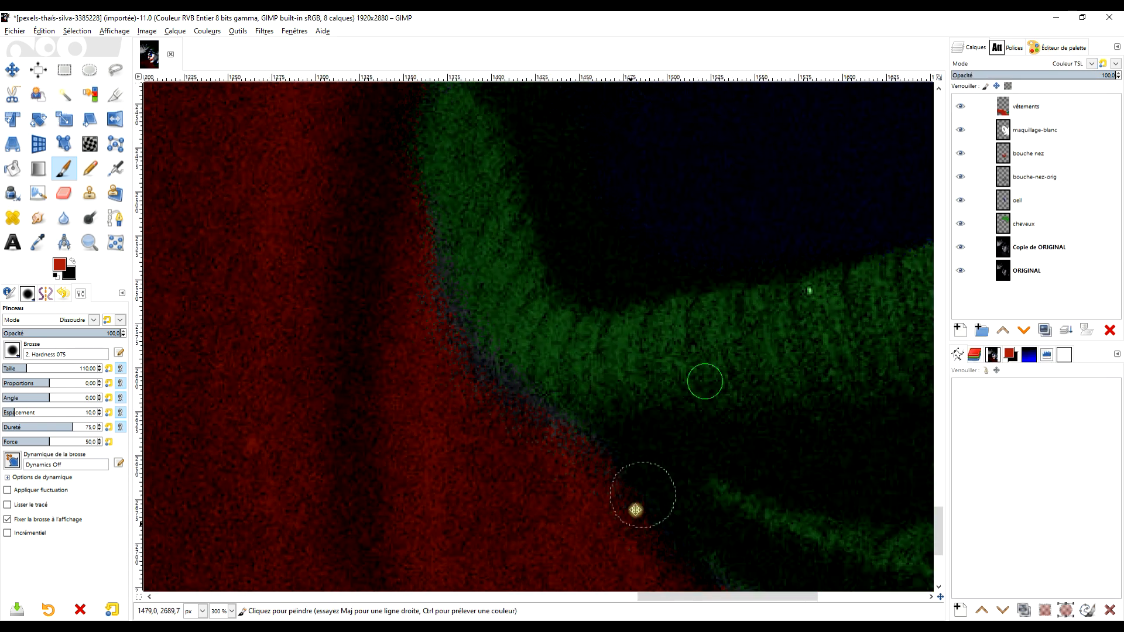
click(1047, 109)
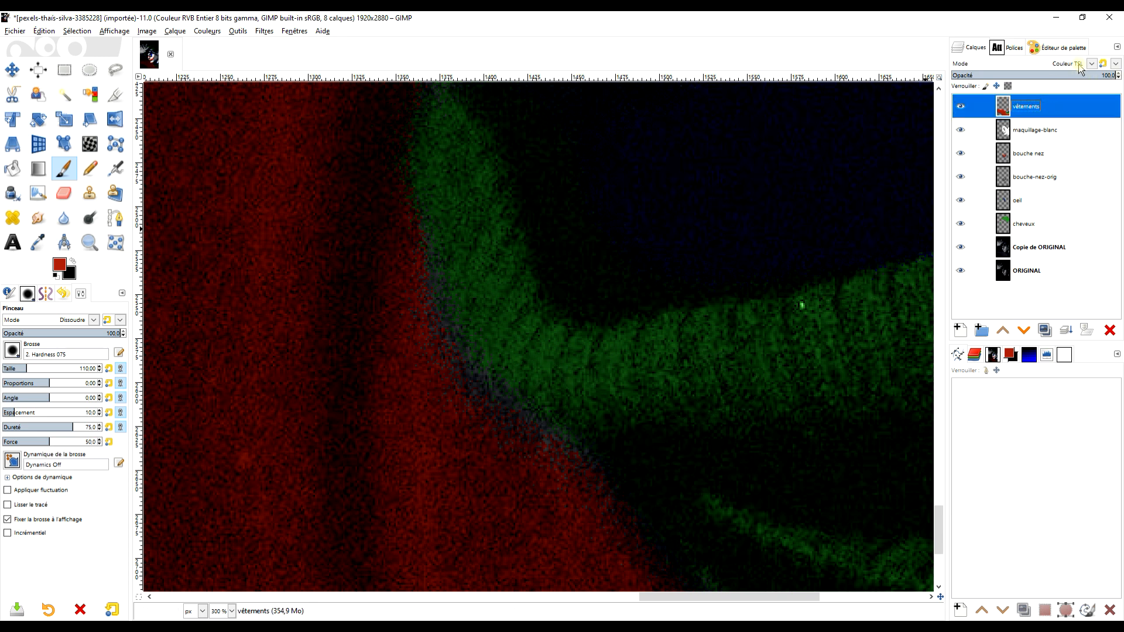
click(537, 460)
drag(512, 420, 458, 374)
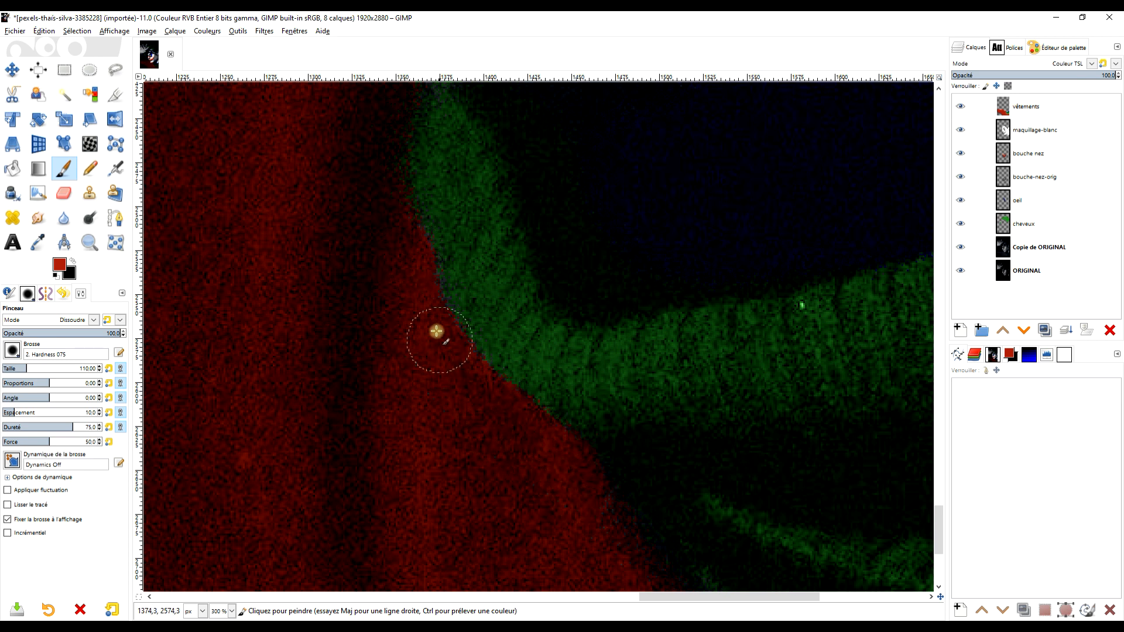
Step: Repeat the last Gaussian blur on the vêtements layer
click(264, 32)
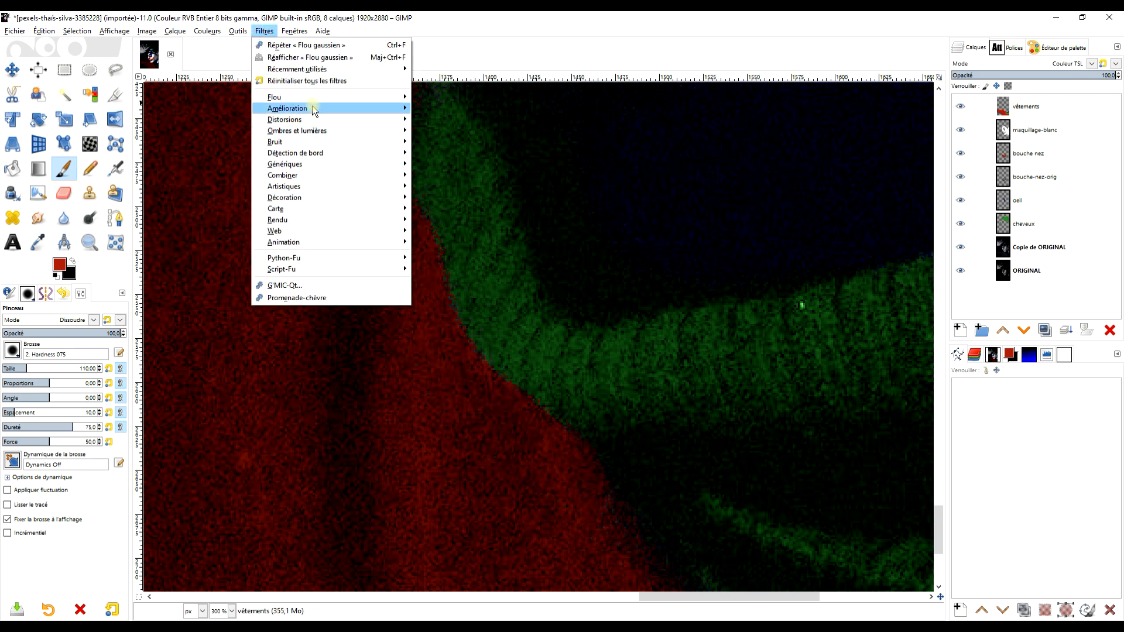
mouse_move(315, 99)
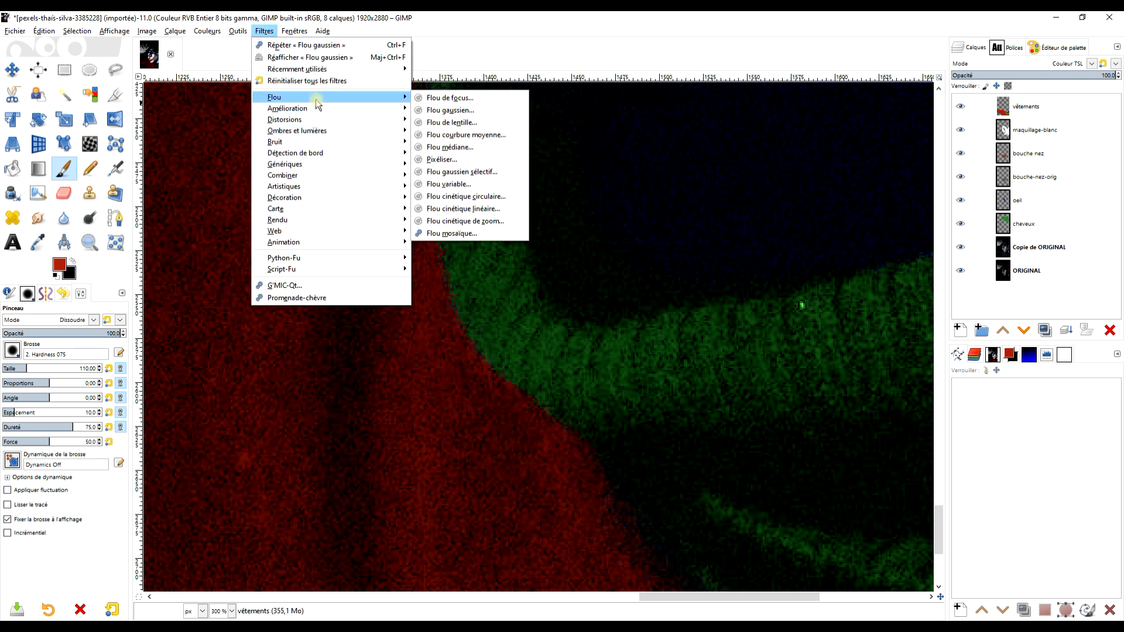
click(322, 47)
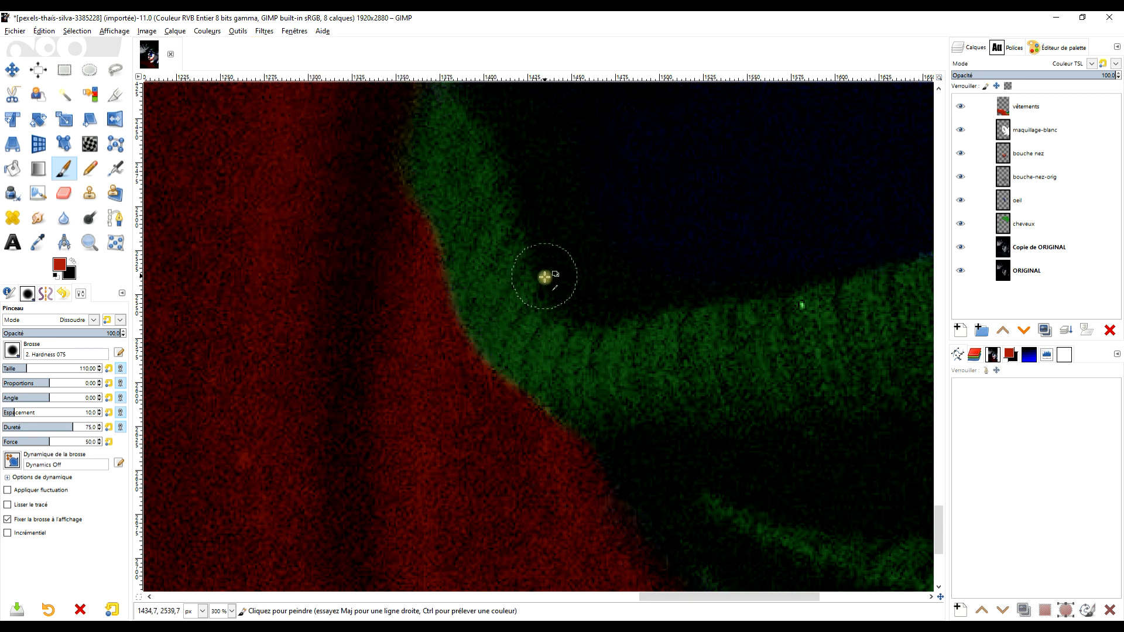
Step: Paint sampled green over the blue fringe along the collar band's upper edge, and repeat the Gaussian blur on the vêtements layer
scroll(544, 276, down, 4)
scroll(603, 328, up, 1)
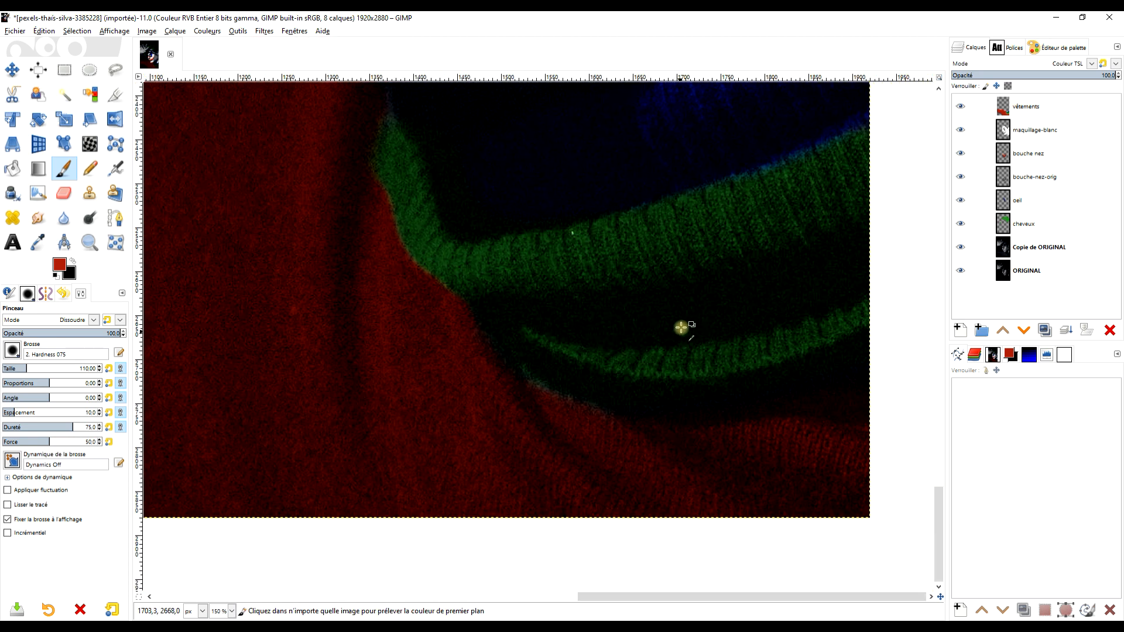
scroll(673, 374, up, 1)
scroll(733, 353, up, 2)
mouse_move(609, 388)
mouse_down()
mouse_move(701, 328)
mouse_move(802, 284)
mouse_up()
key(ctrl+z)
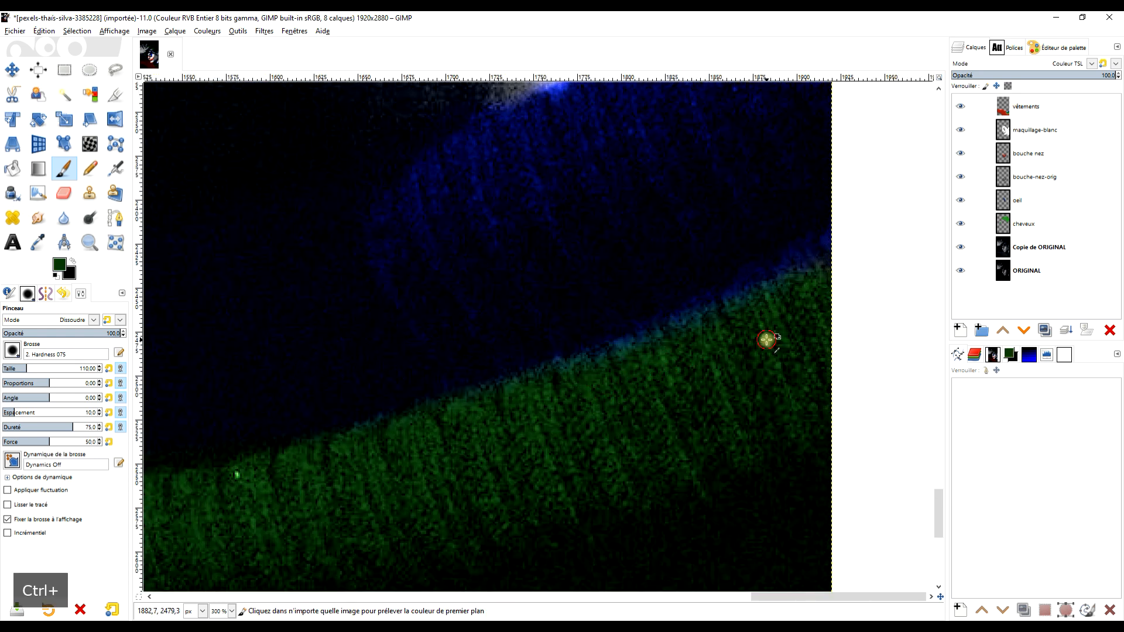
drag(824, 273, 770, 275)
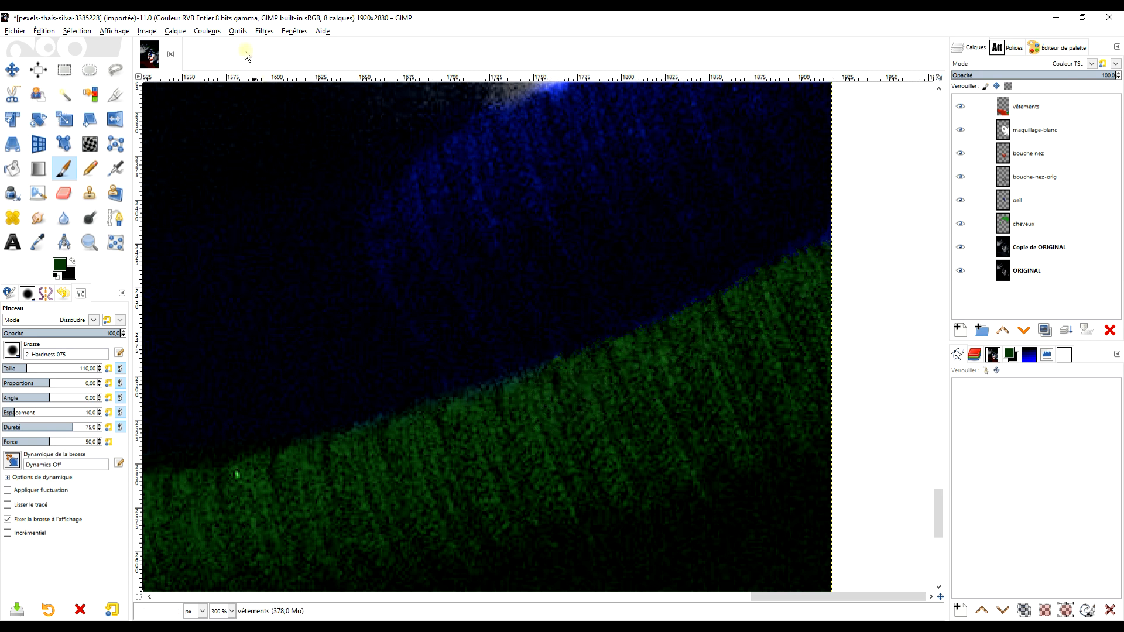
click(263, 31)
click(273, 45)
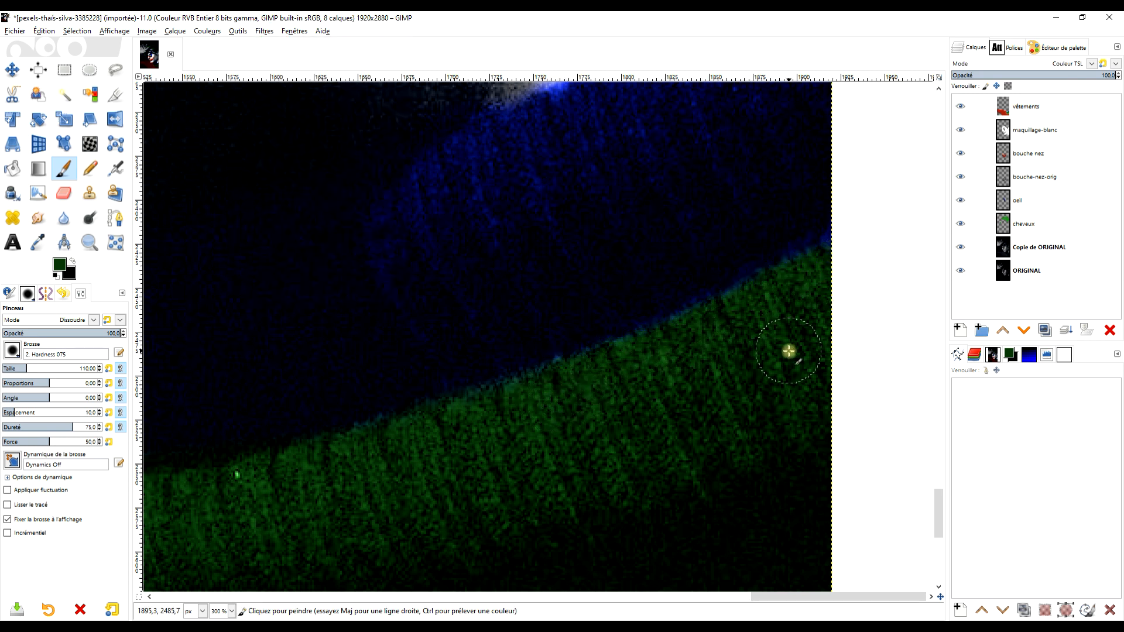
Step: Paint the uncoloured strip of sleeve below the raised hand with dark red sampled from the garment on the vêtements layer
scroll(789, 350, down, 5)
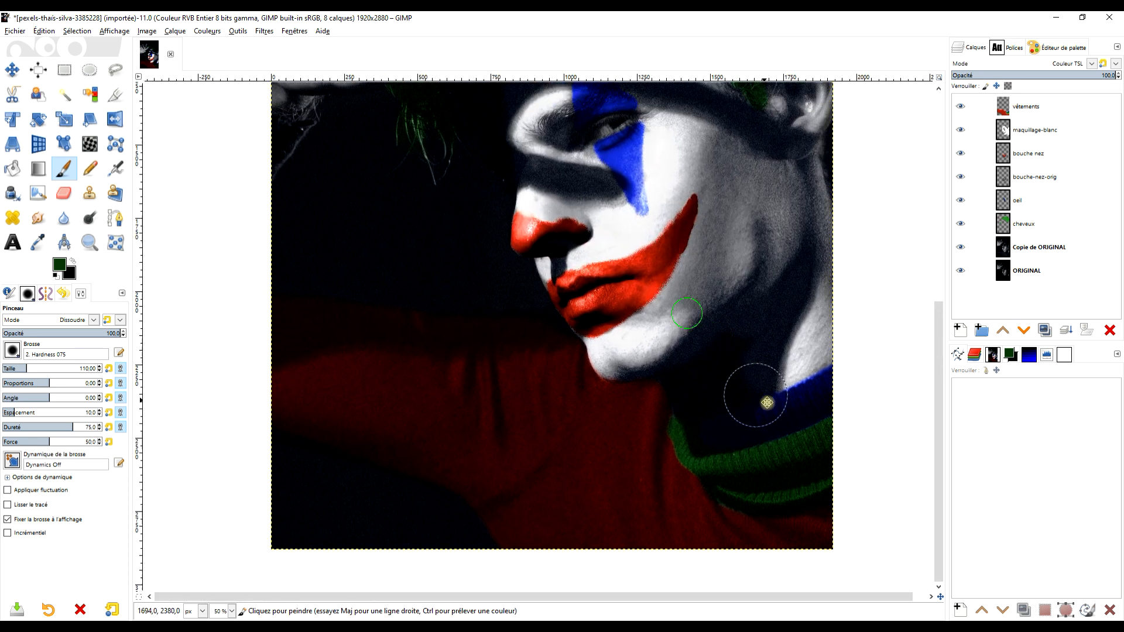
scroll(767, 403, down, 3)
scroll(667, 314, up, 1)
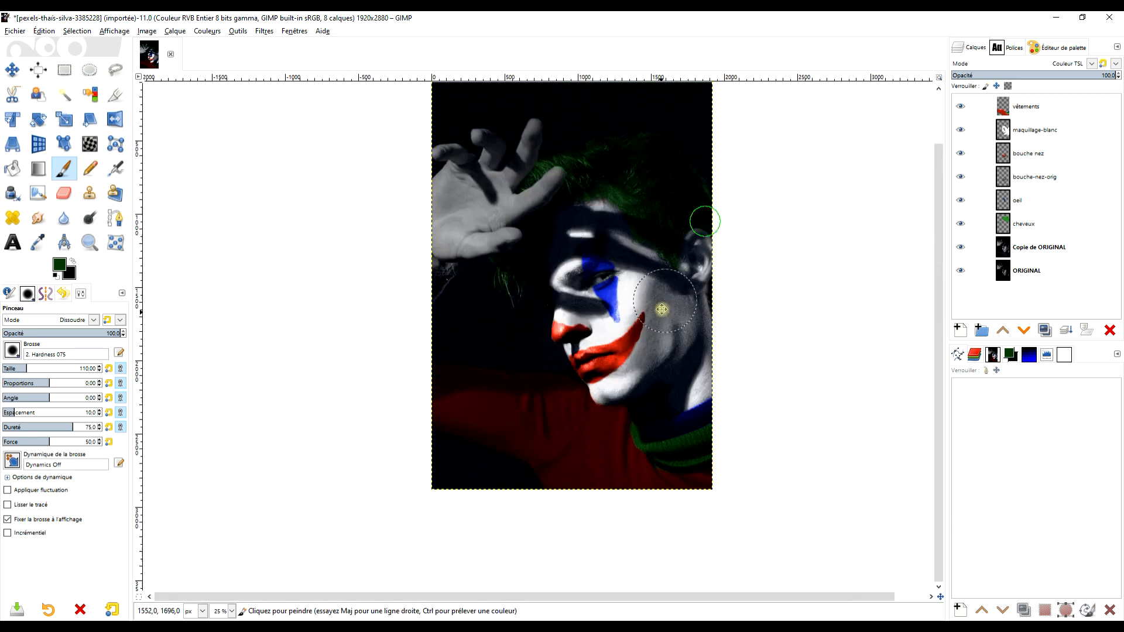
scroll(663, 292, up, 2)
scroll(658, 294, down, 1)
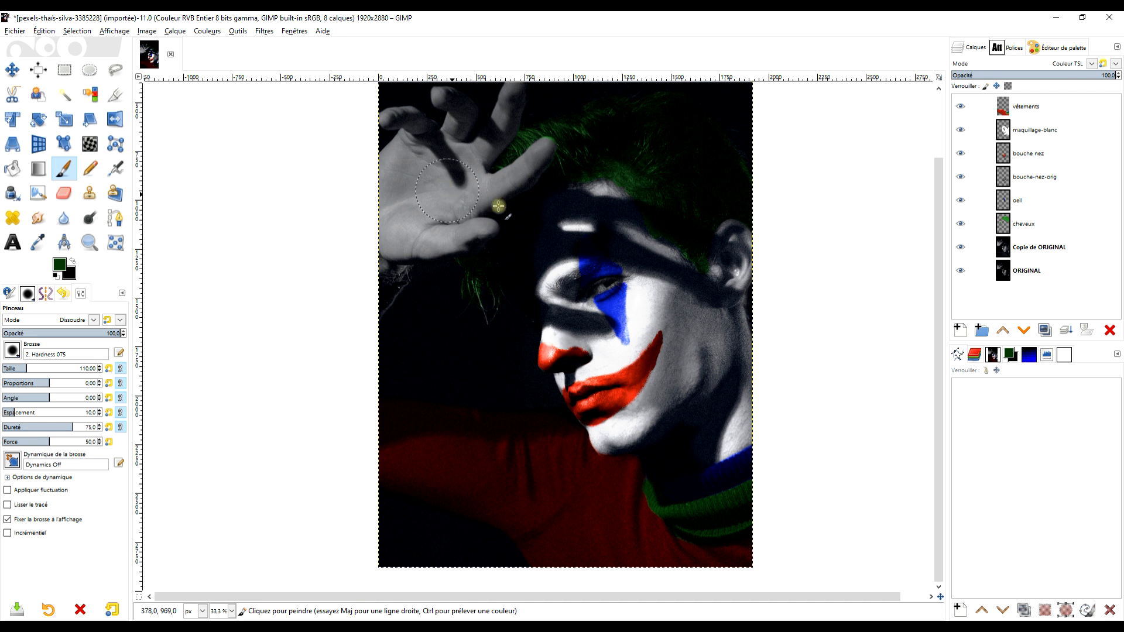
scroll(452, 272, up, 5)
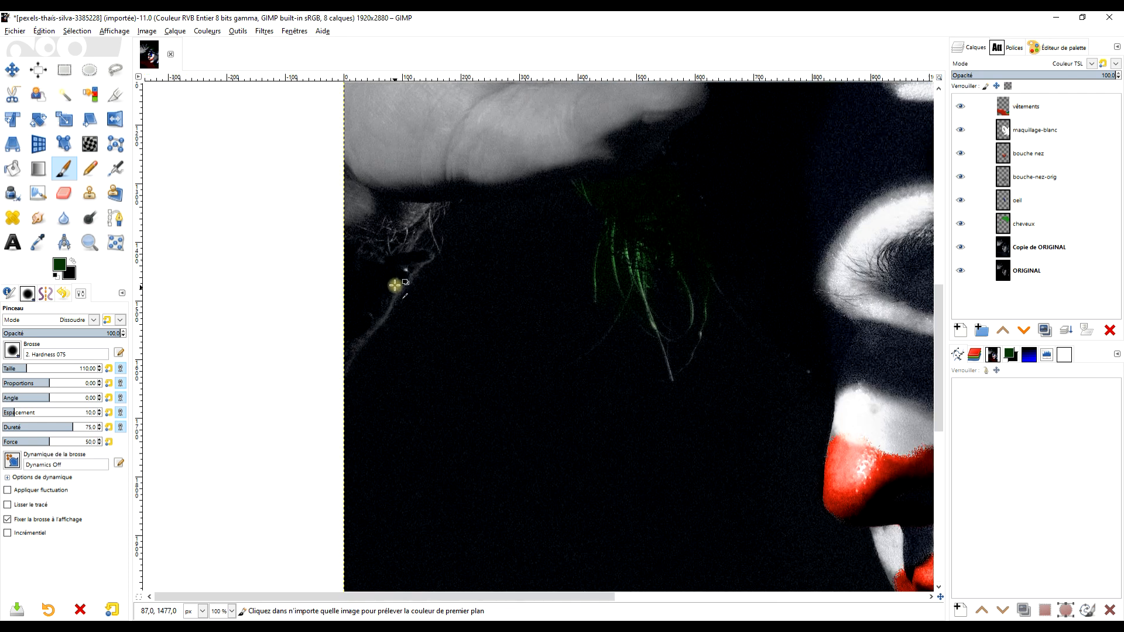
scroll(452, 272, down, 5)
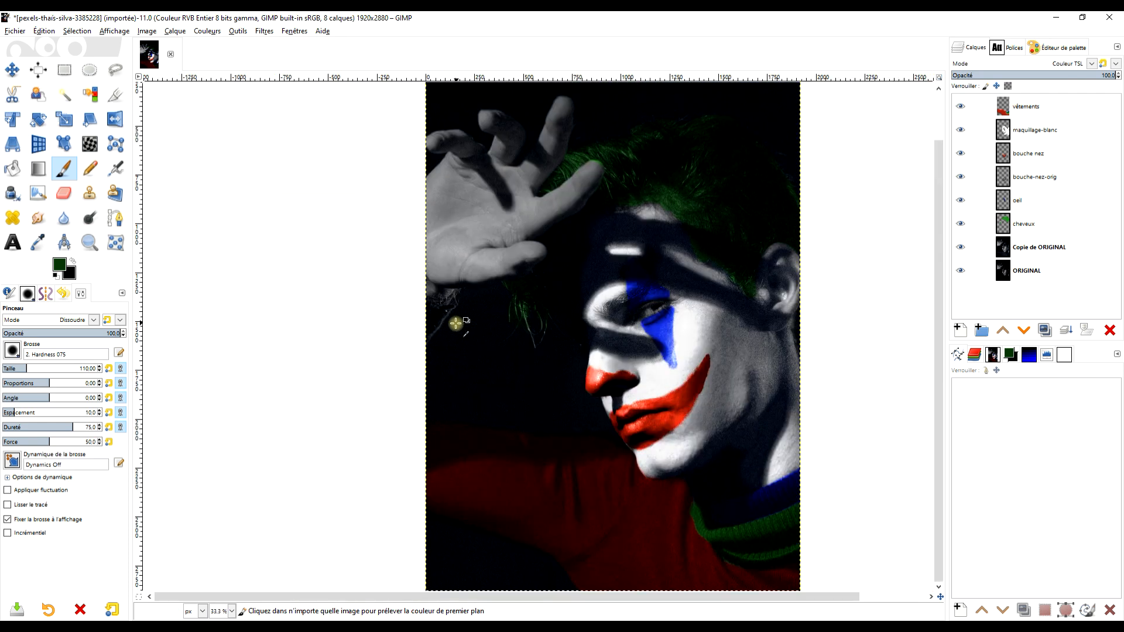
ctrl+click(489, 441)
scroll(433, 305, up, 6)
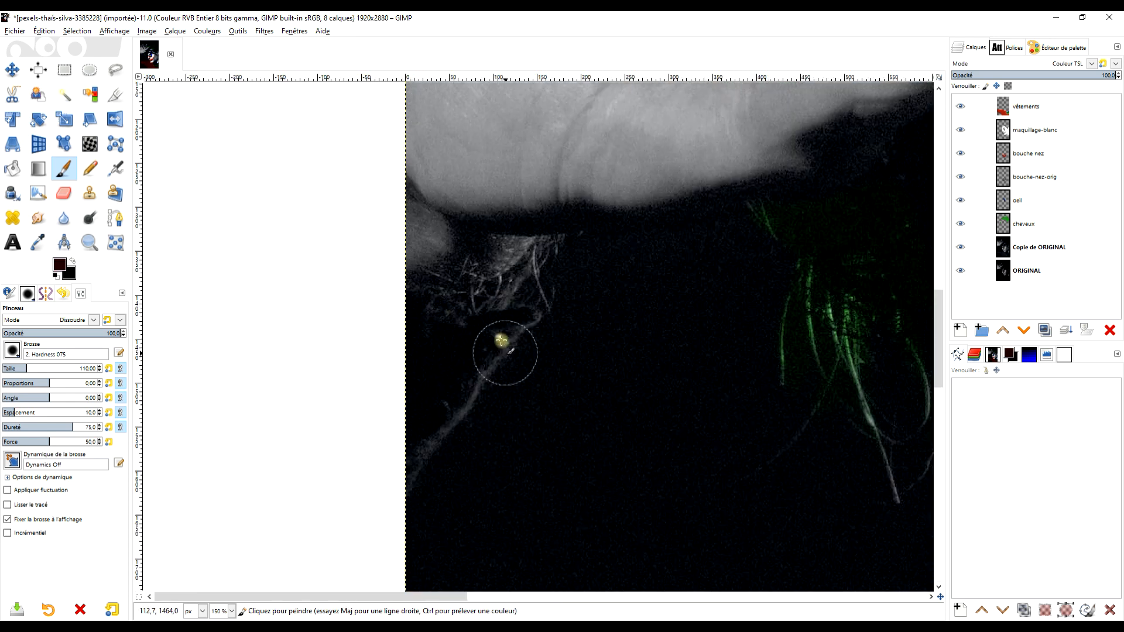
mouse_move(569, 291)
mouse_down()
mouse_move(349, 566)
mouse_move(390, 532)
mouse_move(477, 400)
mouse_up()
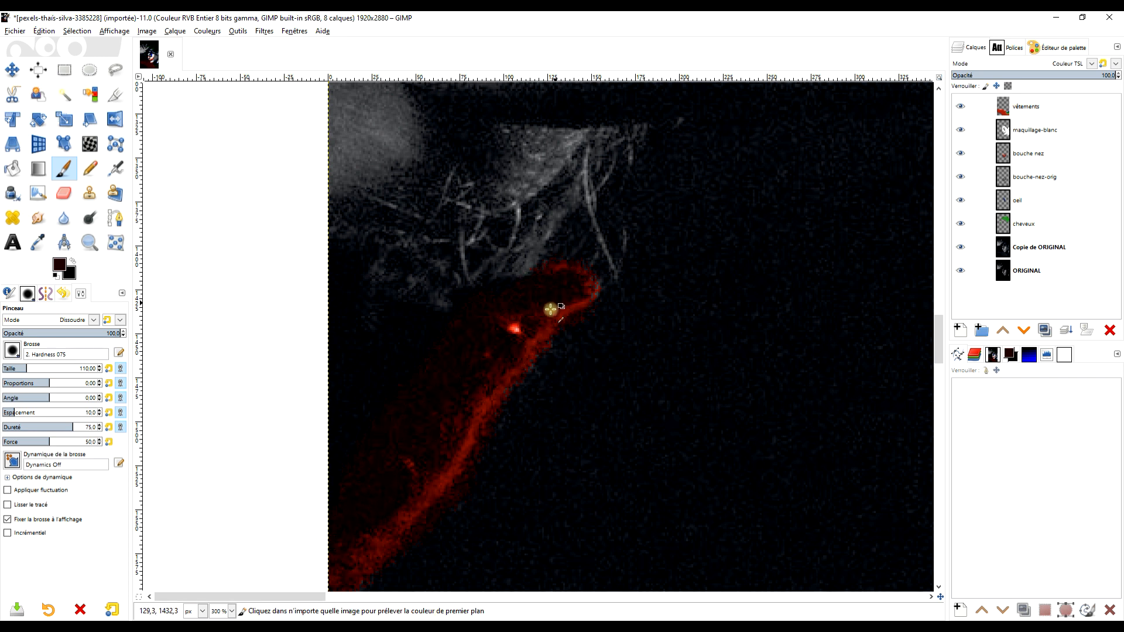
scroll(550, 309, down, 3)
scroll(472, 404, up, 4)
mouse_move(514, 446)
mouse_down()
mouse_move(500, 333)
mouse_move(461, 368)
mouse_up()
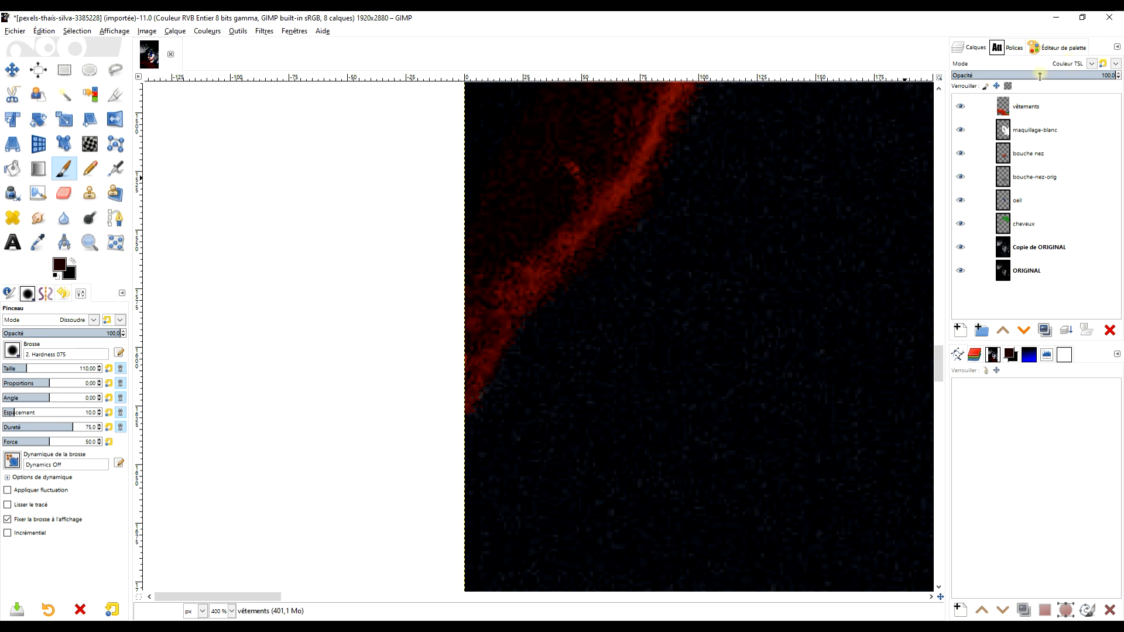
Step: Repeat the Gaussian blur on the vêtements layer and erase the red overspill along the outer edge of the sleeve strip
click(264, 32)
click(341, 66)
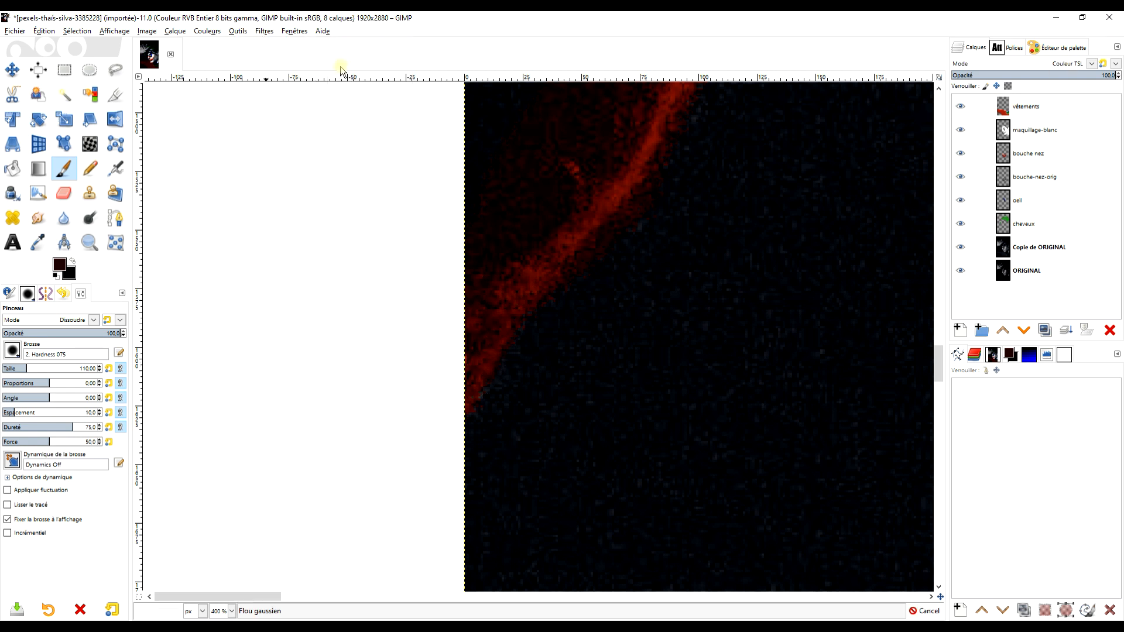
click(65, 193)
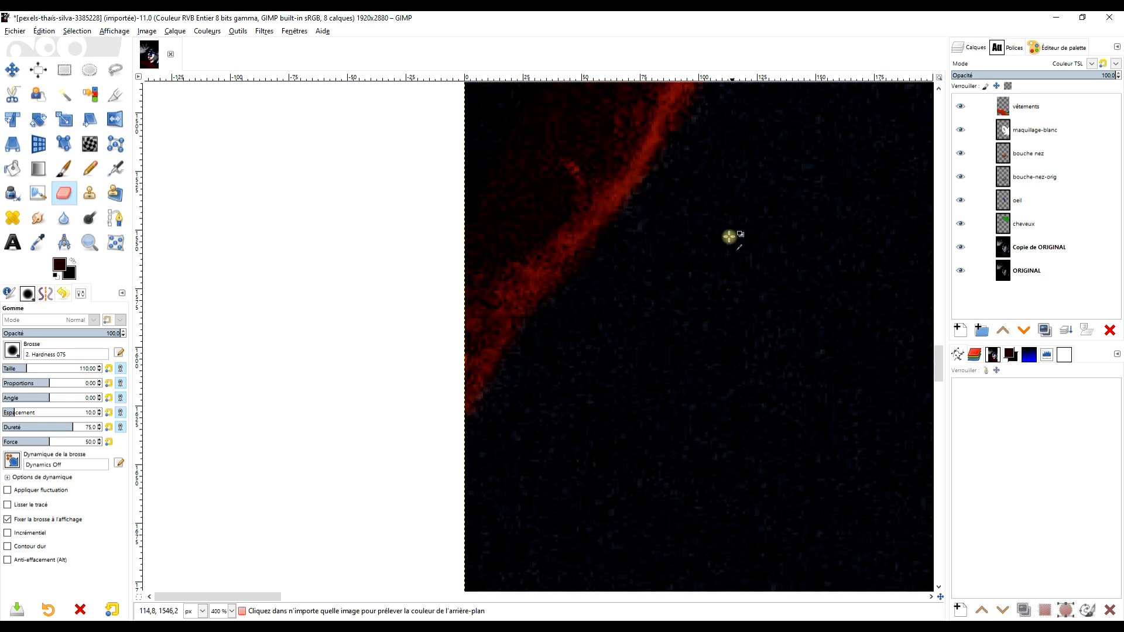
scroll(729, 236, down, 5)
drag(768, 300, 664, 300)
scroll(597, 238, up, 5)
scroll(534, 203, down, 5)
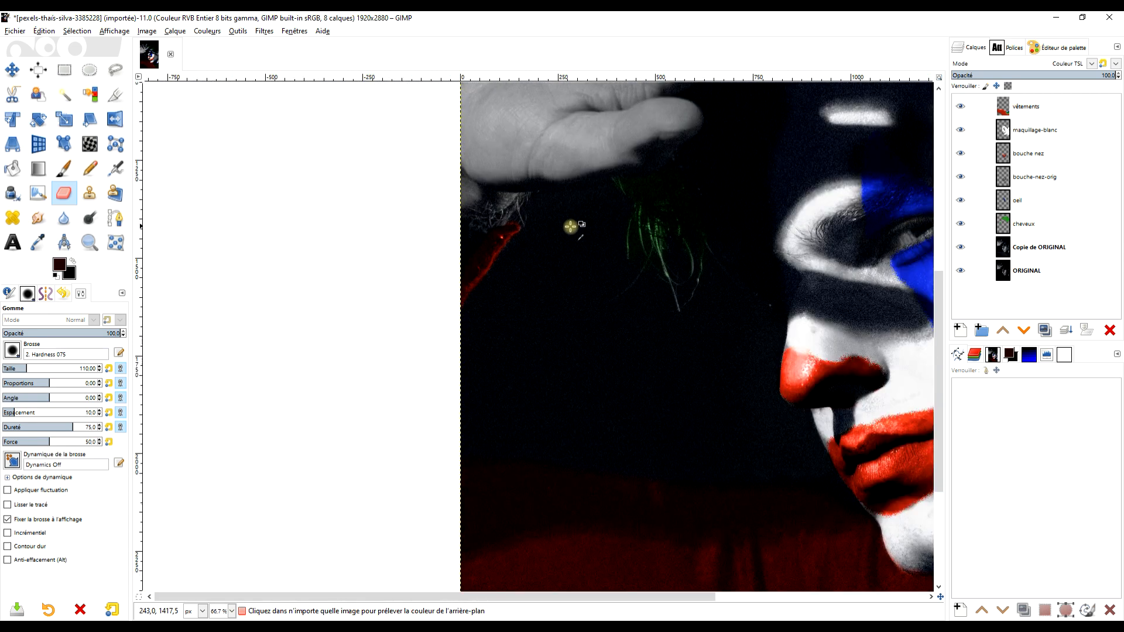
Step: Smudge the green along the loose hair strands below the hand to their tips on the cheveux layer
drag(609, 287, 534, 404)
scroll(530, 398, down, 2)
scroll(569, 328, up, 5)
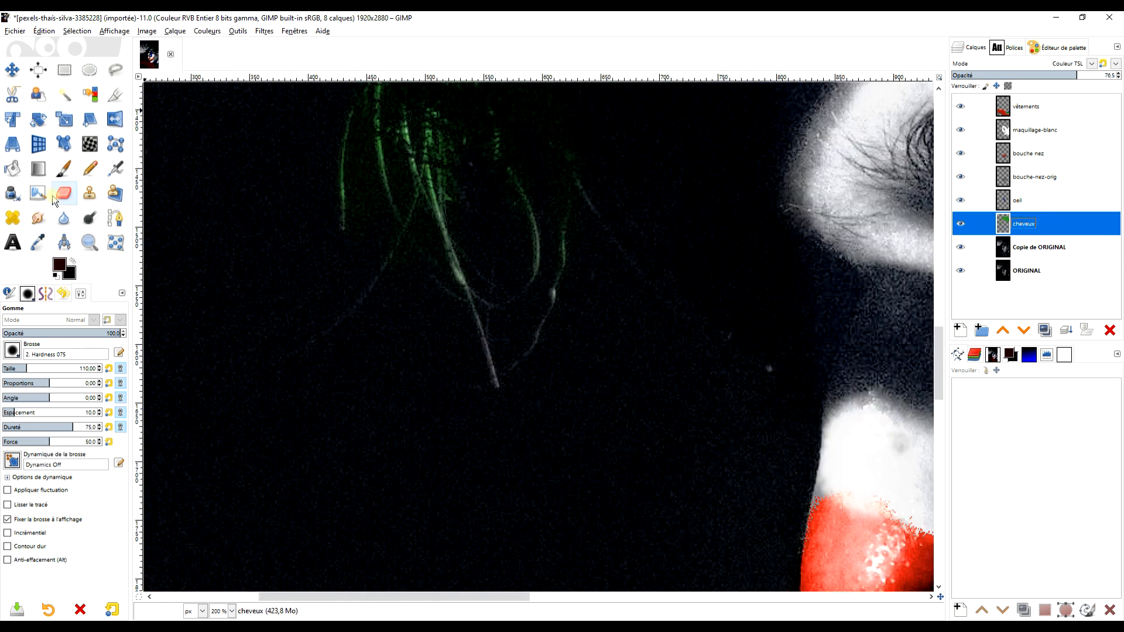
click(37, 218)
scroll(562, 328, up, 1)
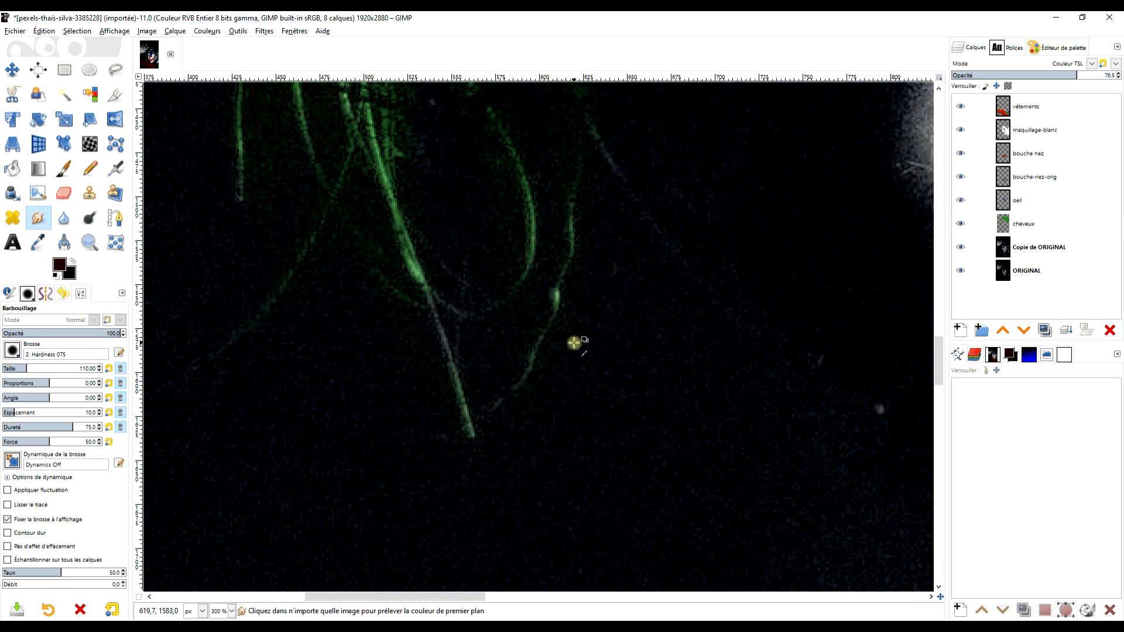
scroll(574, 343, down, 6)
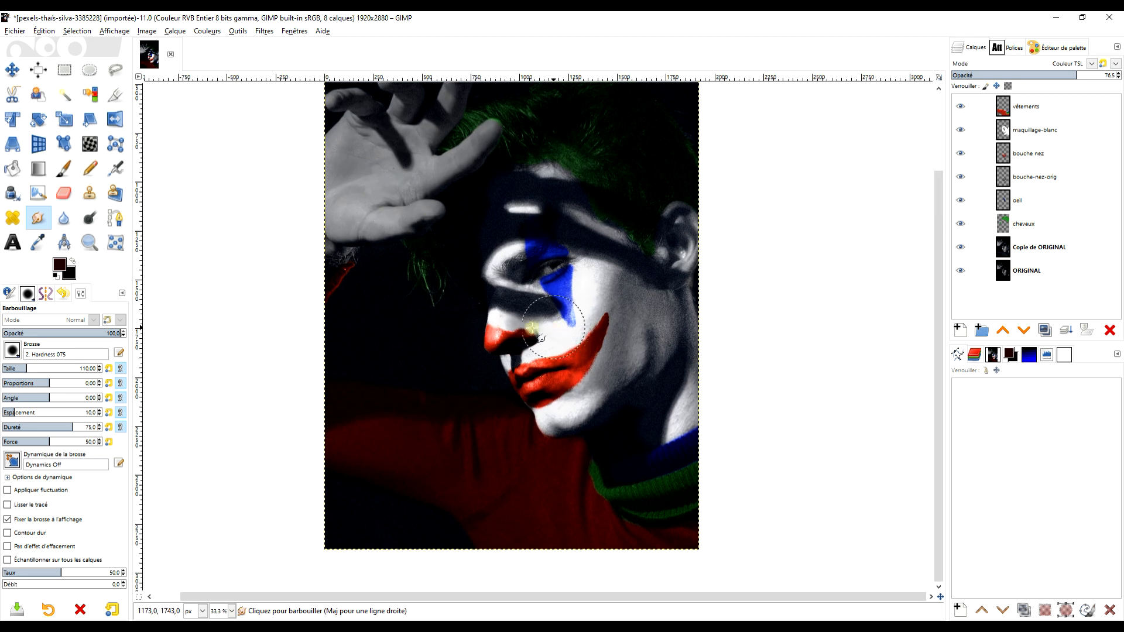
Step: Switch to the browser and copy the fanned playing cards photo with the Joker from the open Pixabay page
key(alt+Tab)
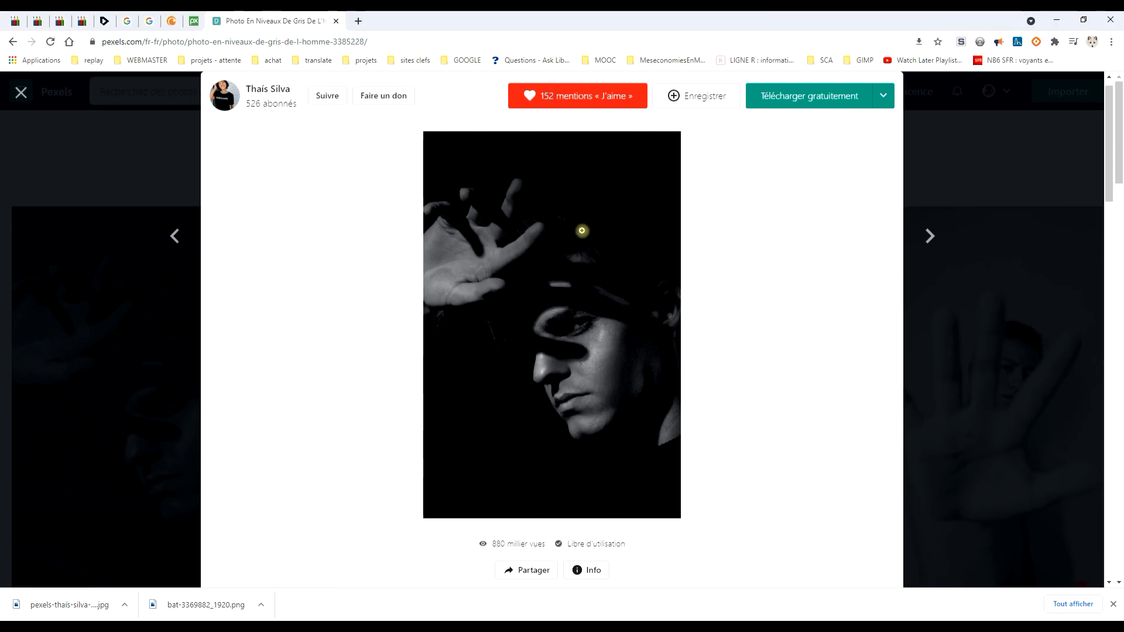
click(193, 21)
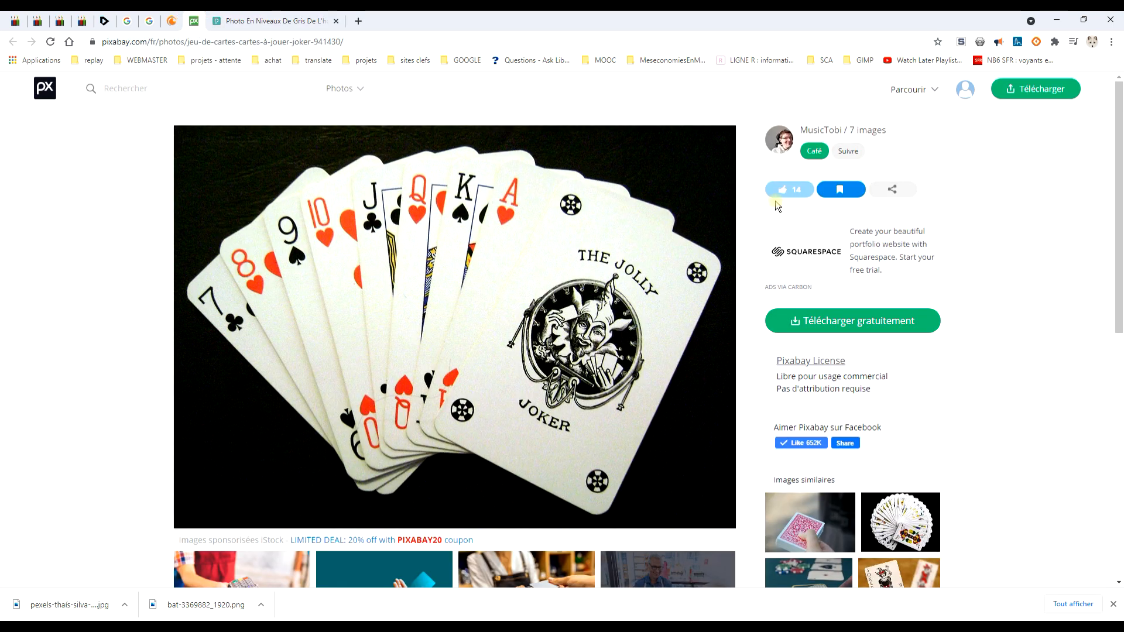
right_click(544, 315)
click(579, 344)
right_click(576, 293)
click(609, 330)
Step: Return to GIMP and paste the copied card photo as a new layer in the portrait
key(alt+Tab)
click(44, 31)
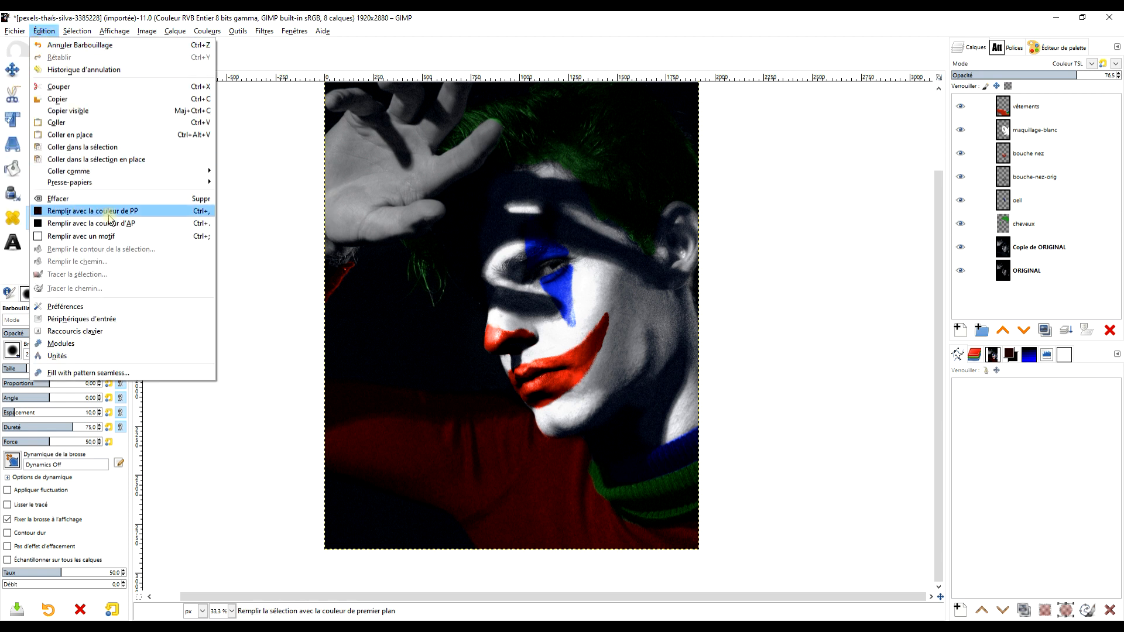
mouse_move(140, 171)
click(251, 170)
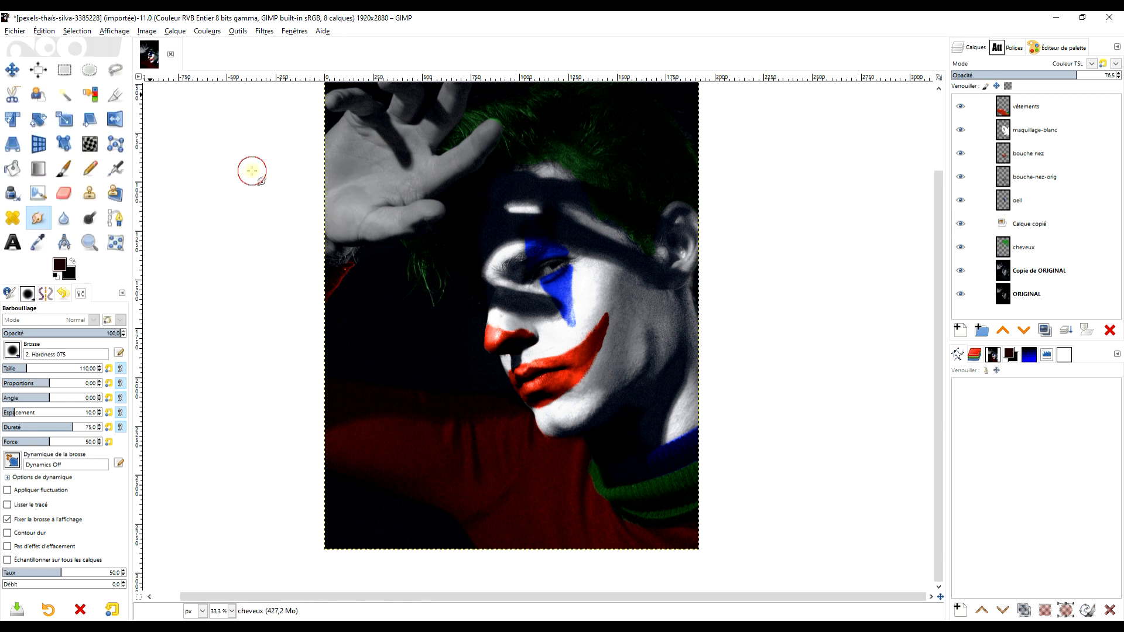
scroll(621, 332, up, 3)
scroll(567, 331, down, 2)
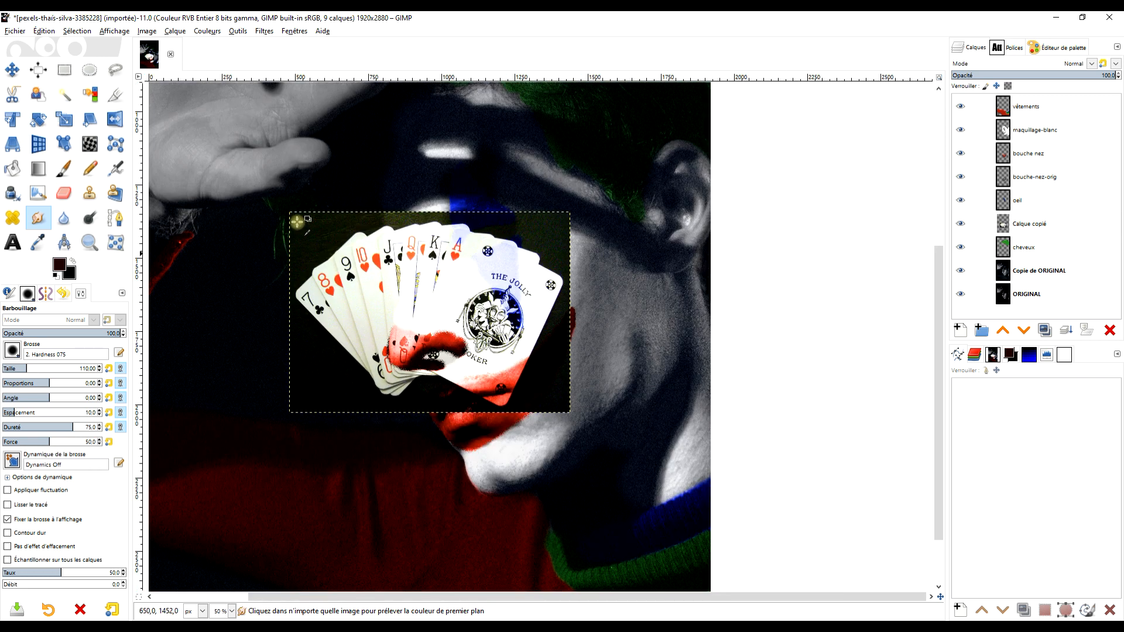
scroll(432, 286, up, 1)
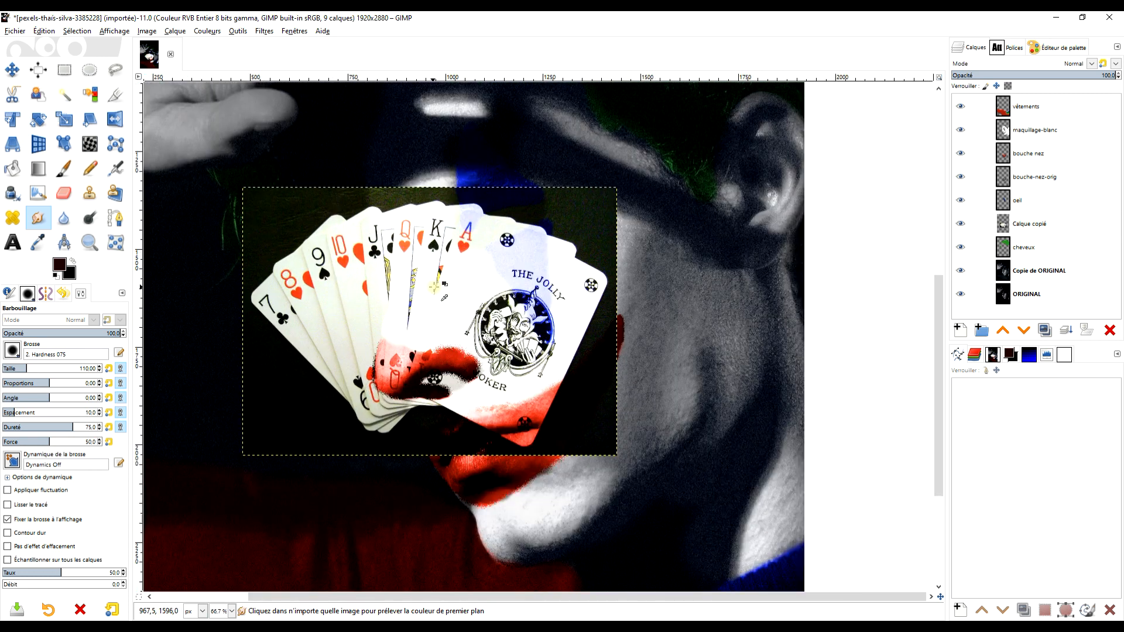
Step: Raise the pasted card photo layer to the top of the stack, above vêtements
click(1051, 223)
click(1003, 331)
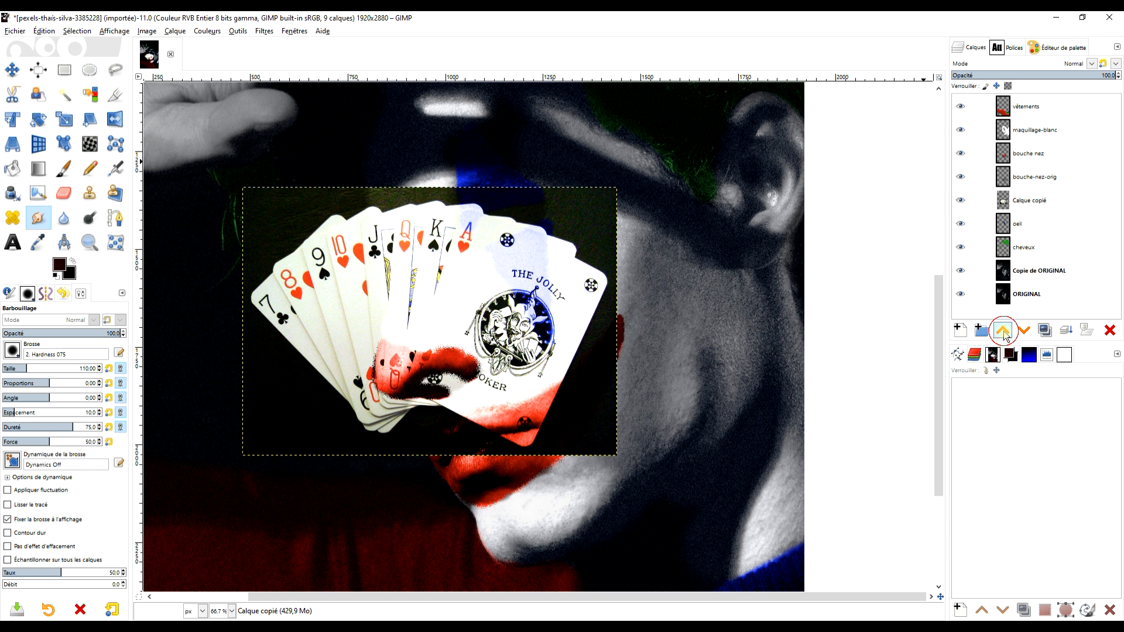
click(1003, 331)
click(1003, 331)
click(1003, 331)
click(1003, 332)
Step: Outline the round jester emblem on the Joker card with a freehand selection, following it loosely just outside its cords
key(2)
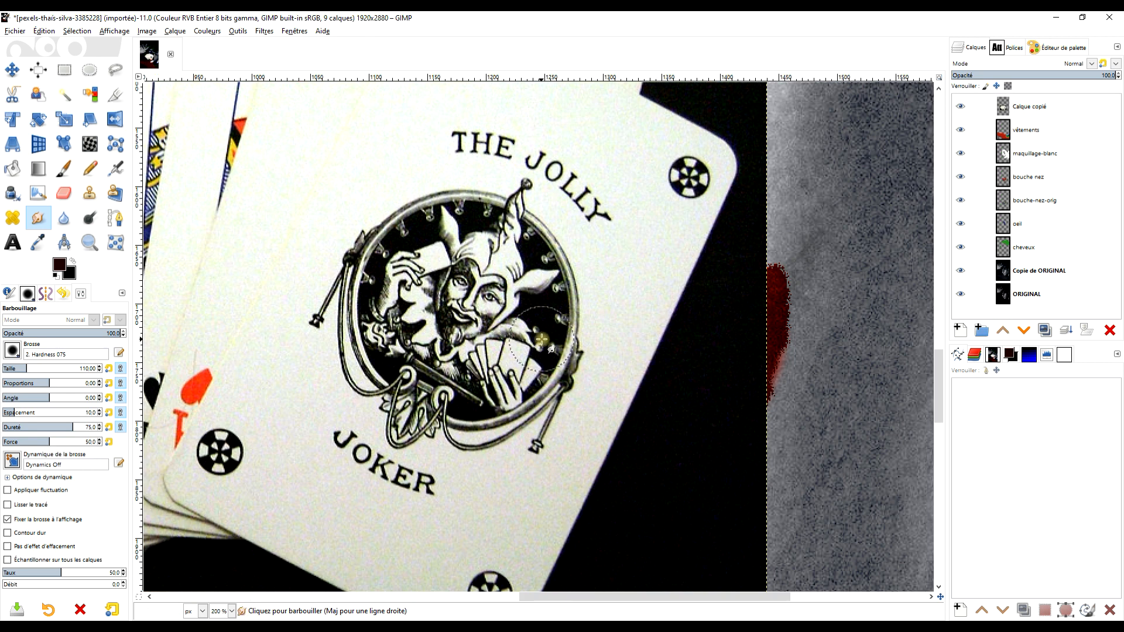
scroll(595, 268, down, 1)
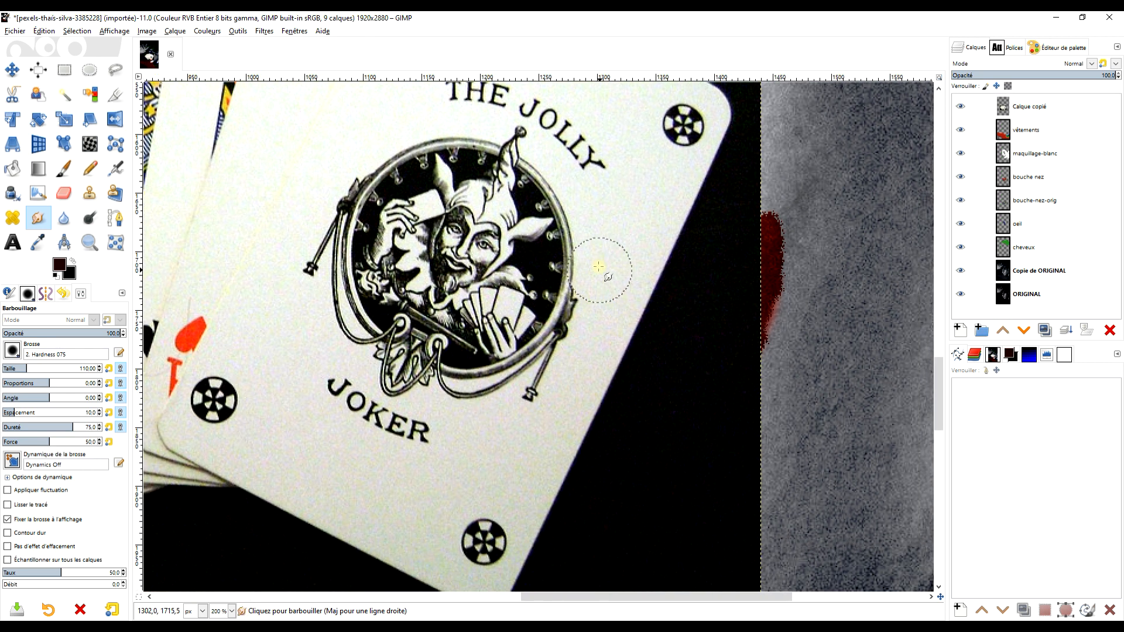
click(113, 72)
drag(514, 119, 428, 126)
mouse_move(314, 188)
mouse_down()
mouse_move(293, 282)
mouse_move(311, 320)
mouse_up()
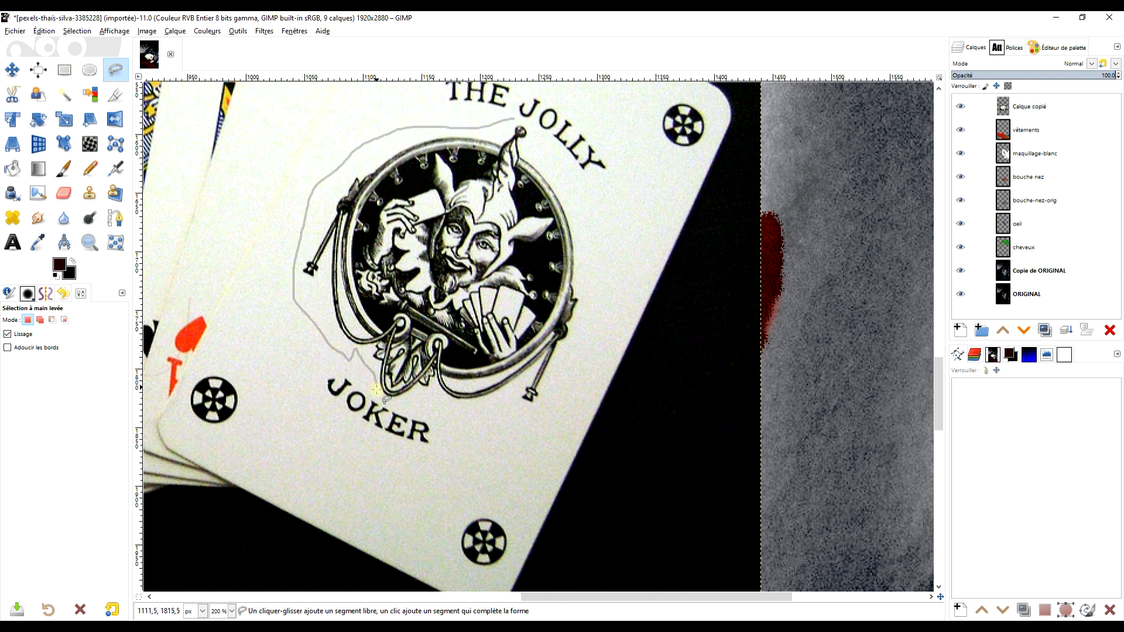
drag(474, 420, 558, 401)
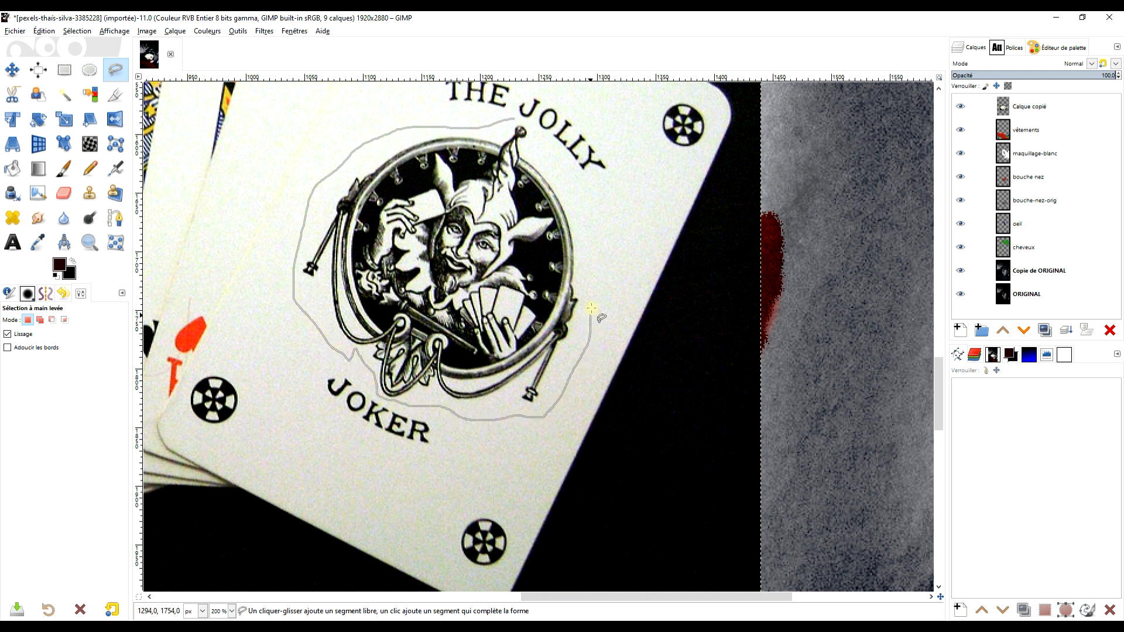
drag(539, 141, 528, 124)
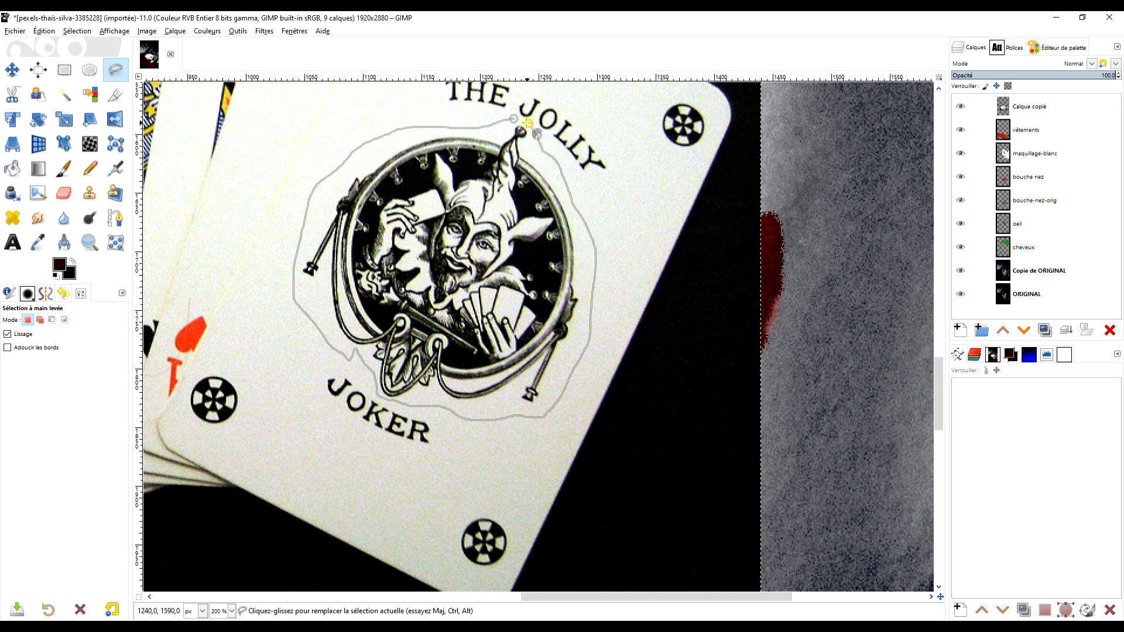
key(Return)
key(Return)
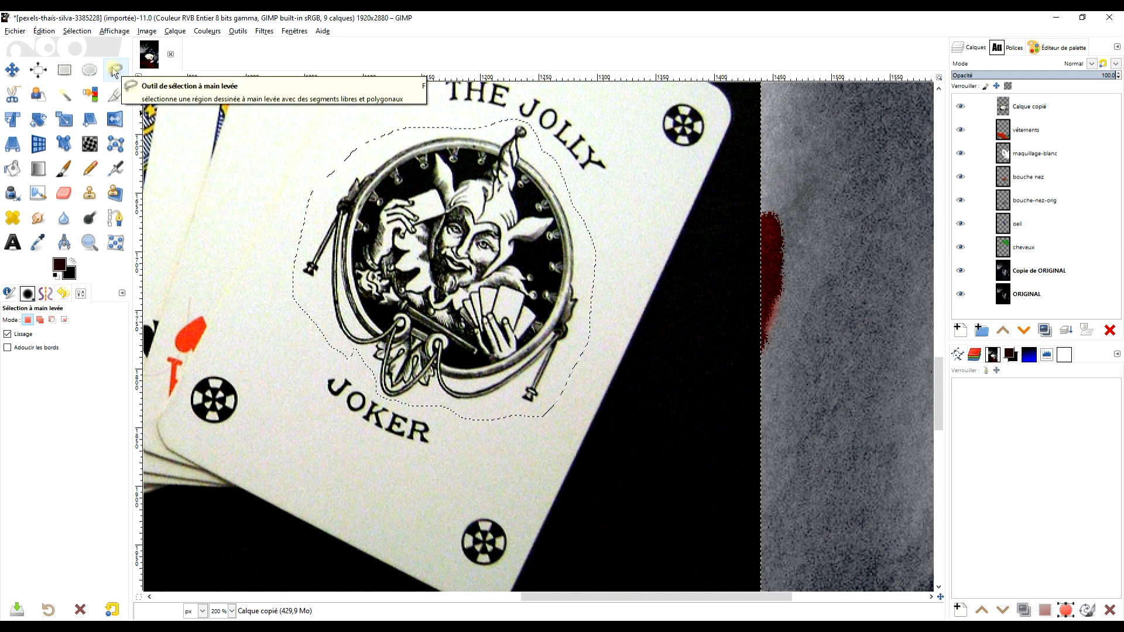
Step: Cut the selected jester emblem from the card photo and paste it onto its own new layer
scroll(544, 342, down, 3)
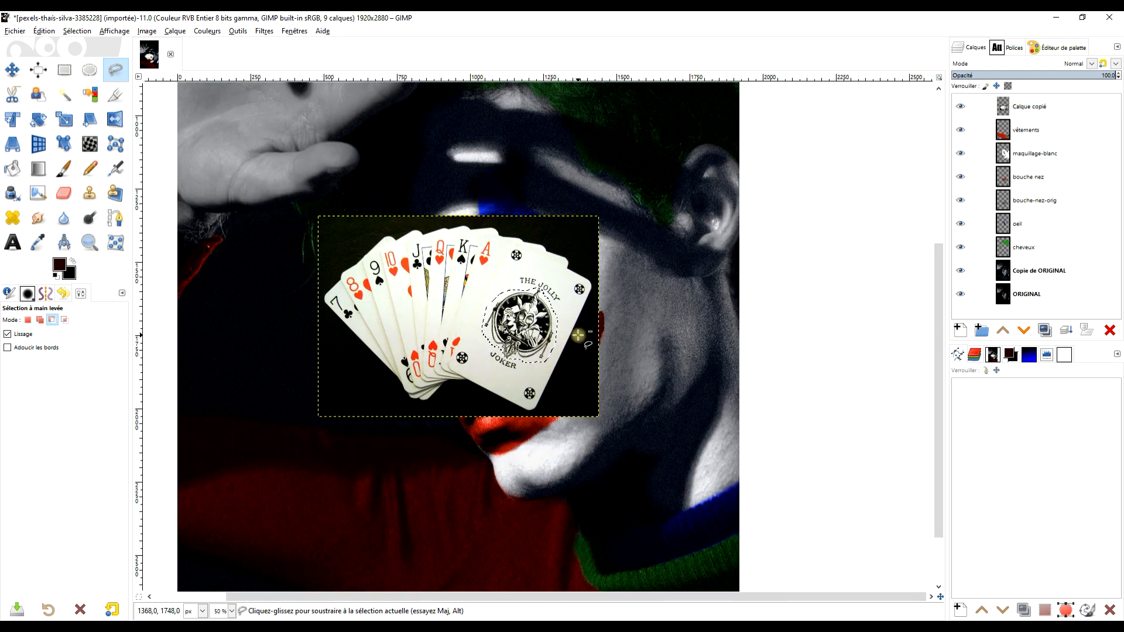
scroll(599, 305, up, 2)
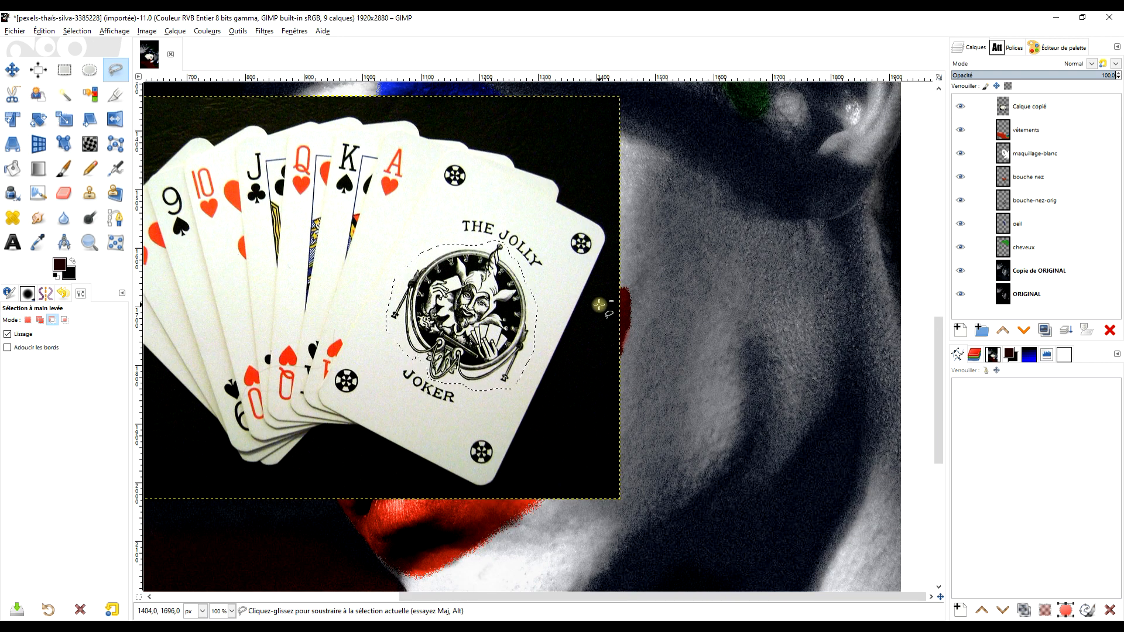
click(44, 31)
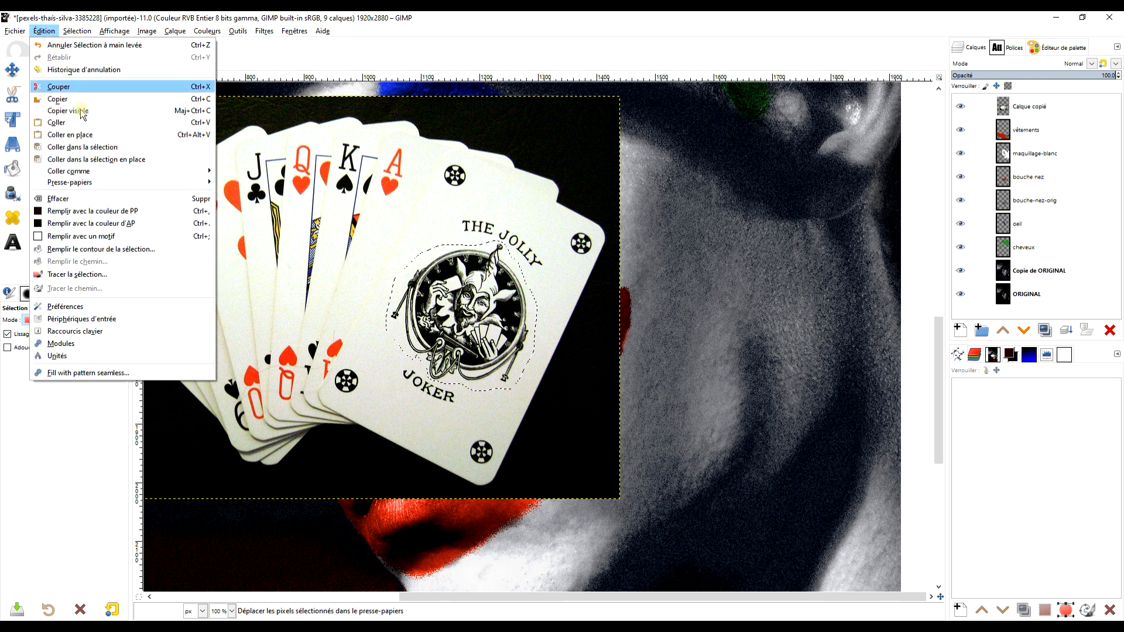
click(59, 87)
click(44, 31)
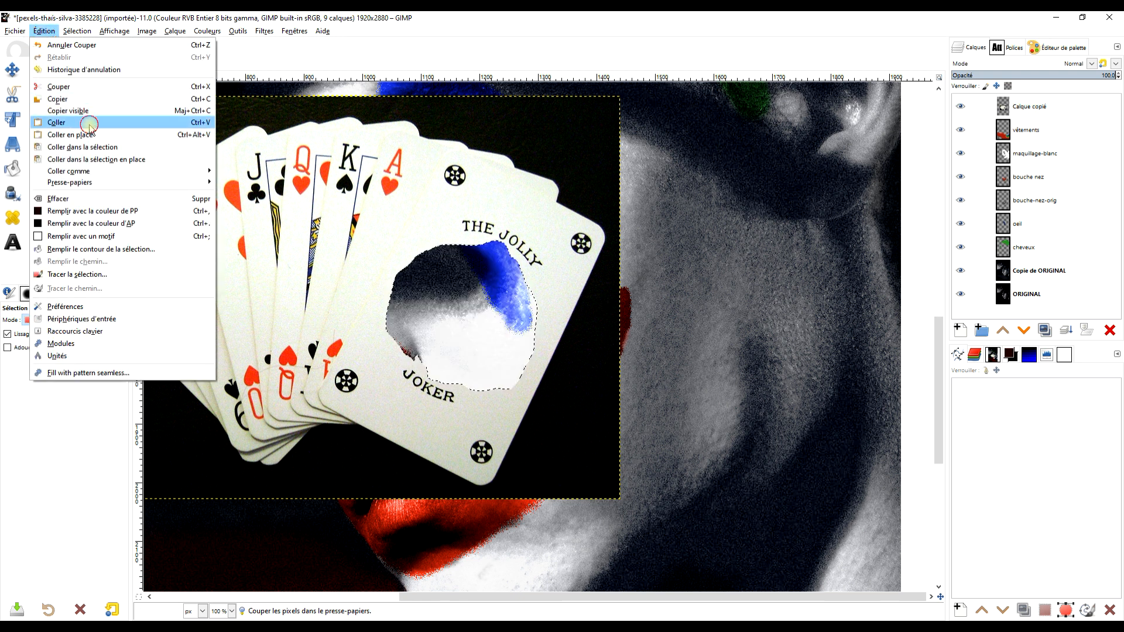
click(57, 123)
click(960, 330)
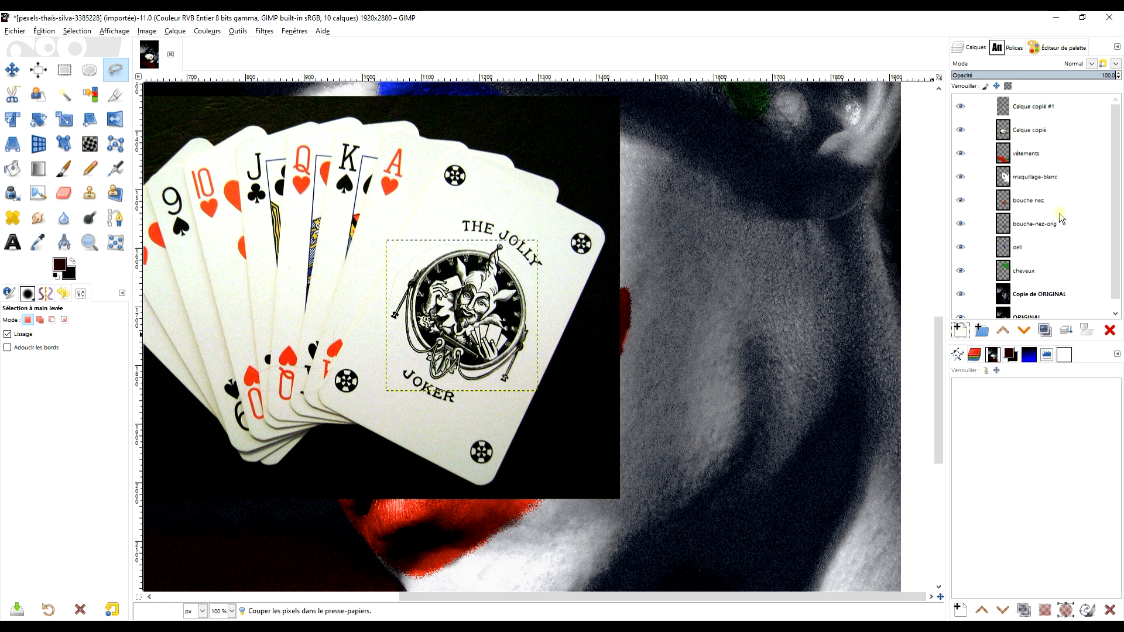
Step: Delete the leftover card photo layer, keeping only the cut-out jester emblem
click(1045, 130)
click(1109, 330)
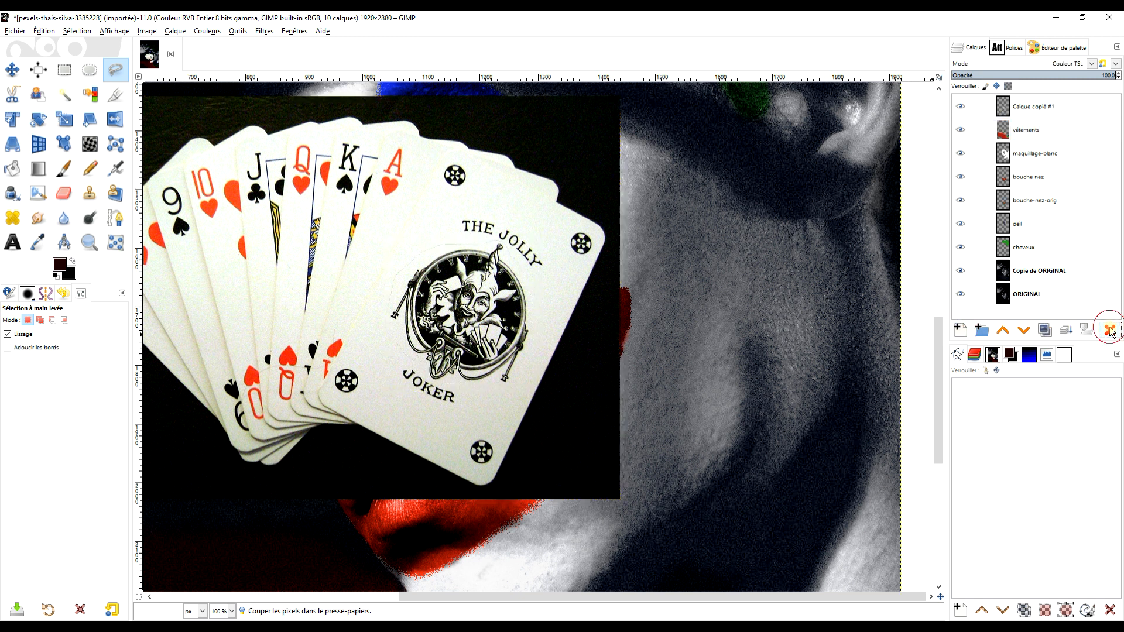
key(minus)
key(minus)
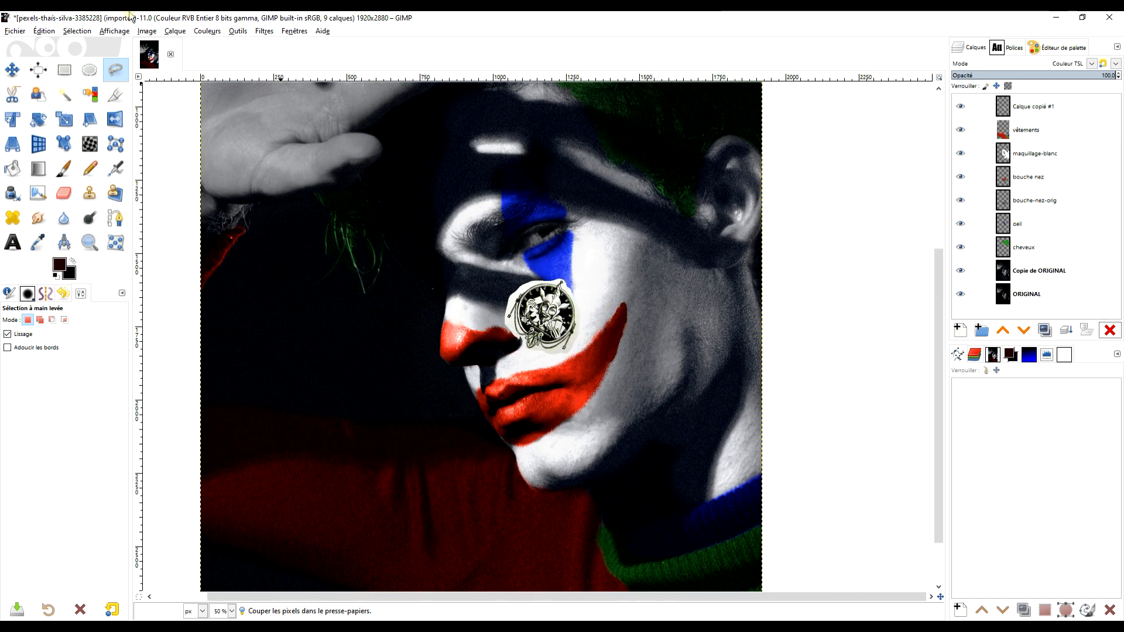
Step: Move the jester emblem from the cheek onto the palm of the raised hand
click(11, 69)
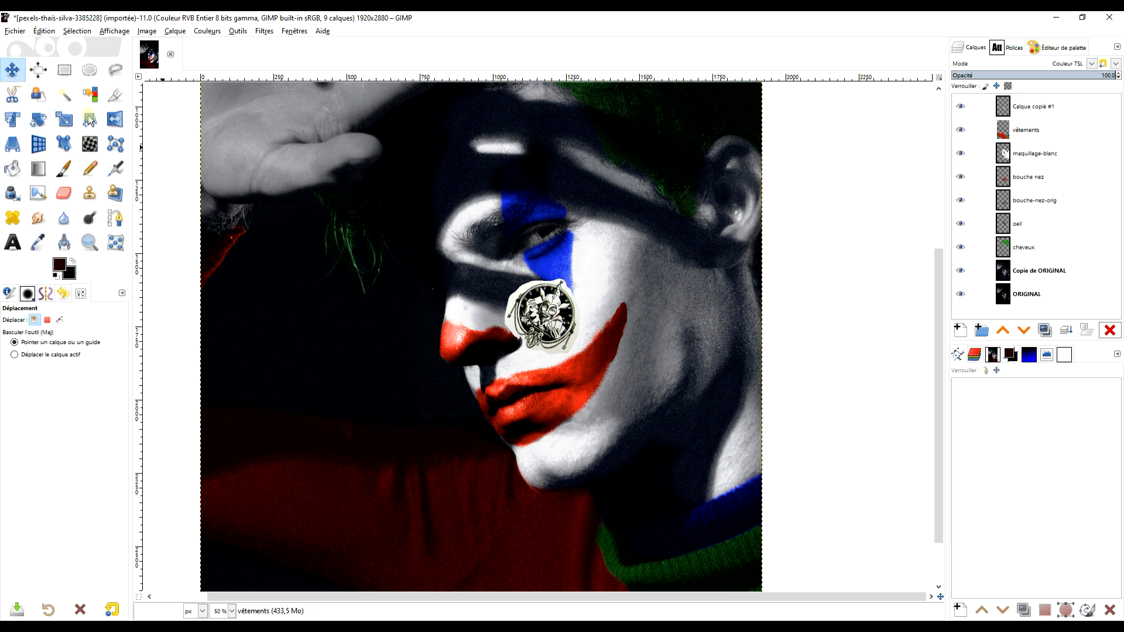
drag(544, 320, 256, 123)
drag(419, 172, 590, 349)
drag(429, 300, 434, 253)
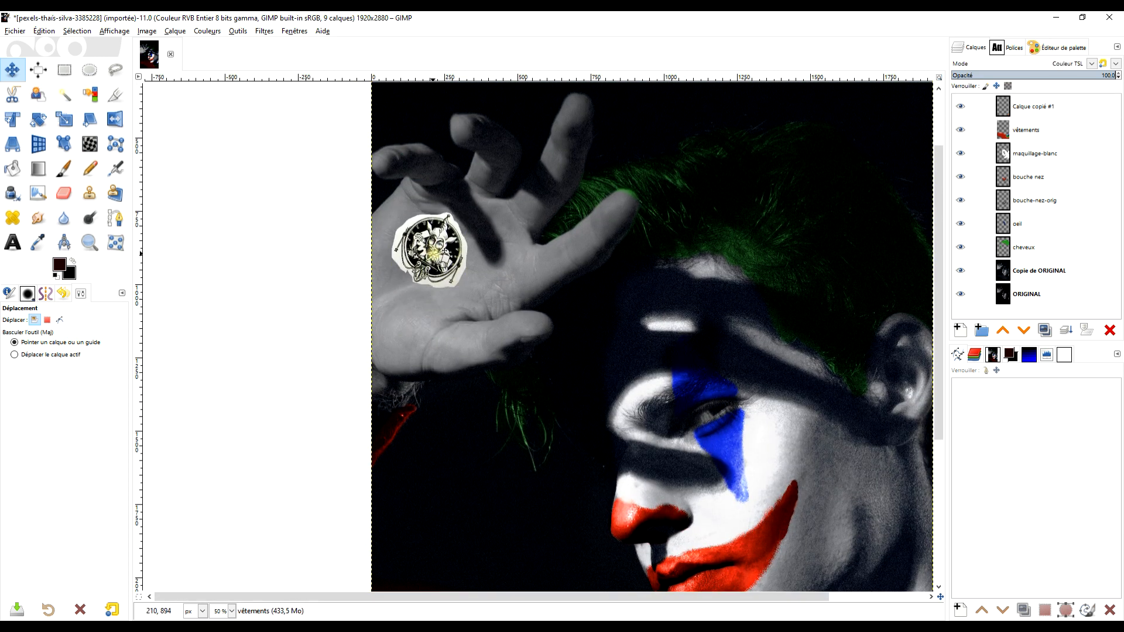
scroll(446, 249, up, 1)
drag(657, 339, 587, 378)
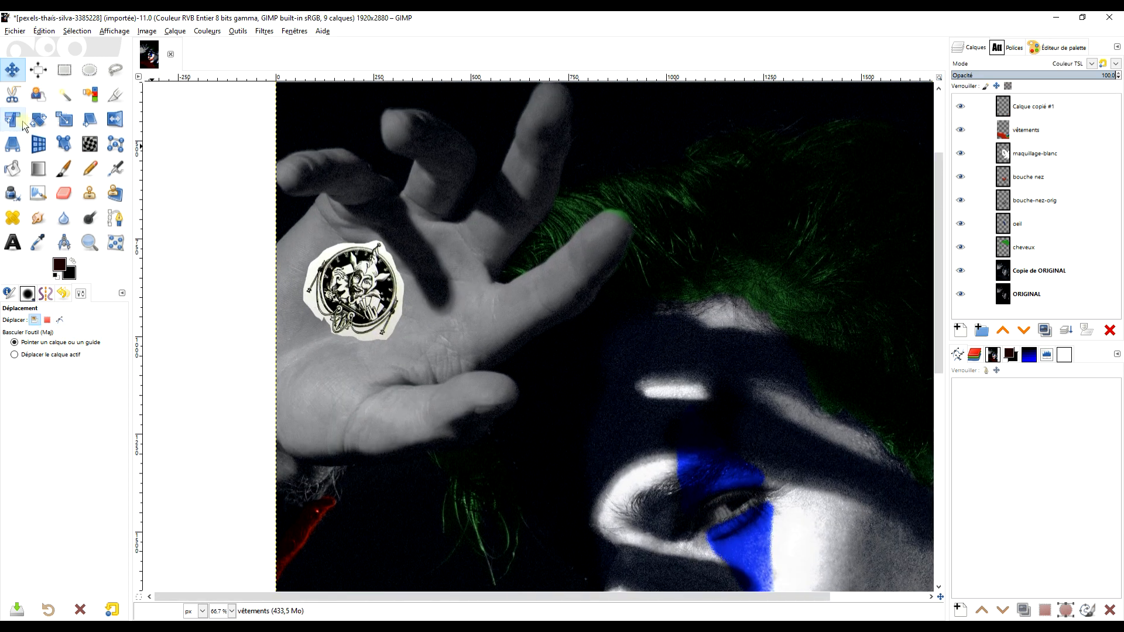
click(38, 120)
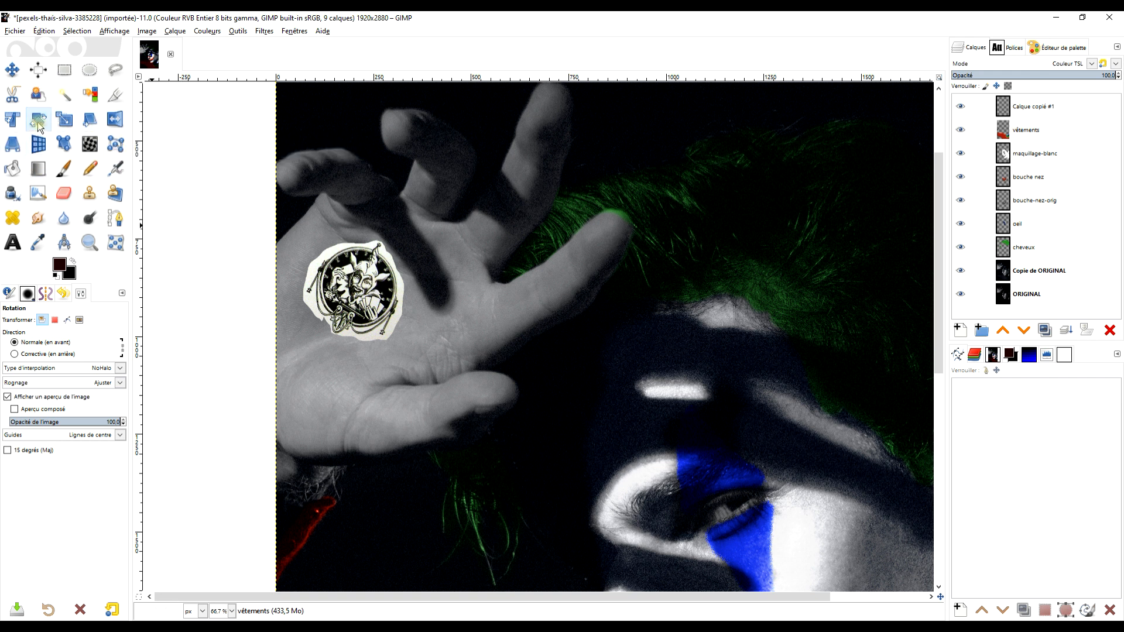
click(385, 283)
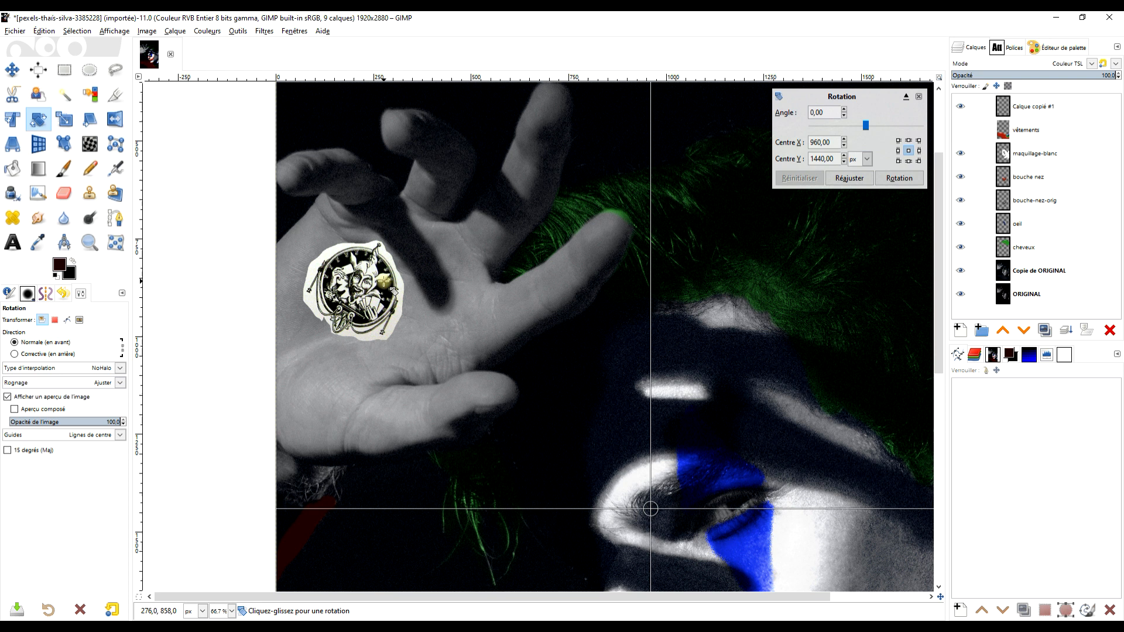
click(919, 96)
Step: Rename the jester emblem's layer as "joker carte"
click(1043, 109)
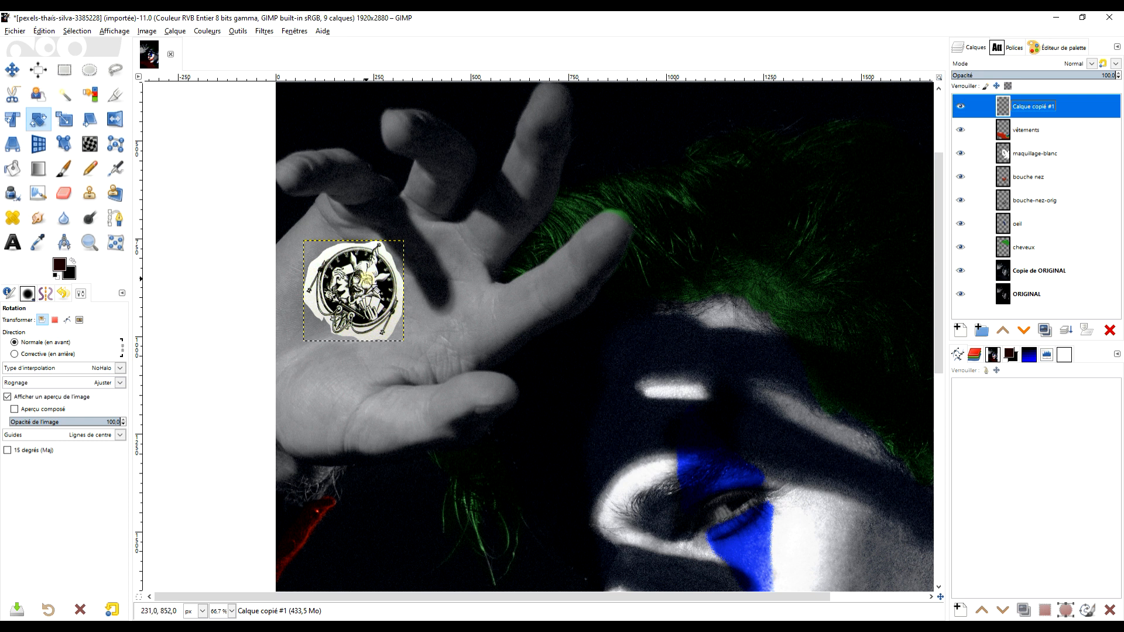
double_click(1033, 106)
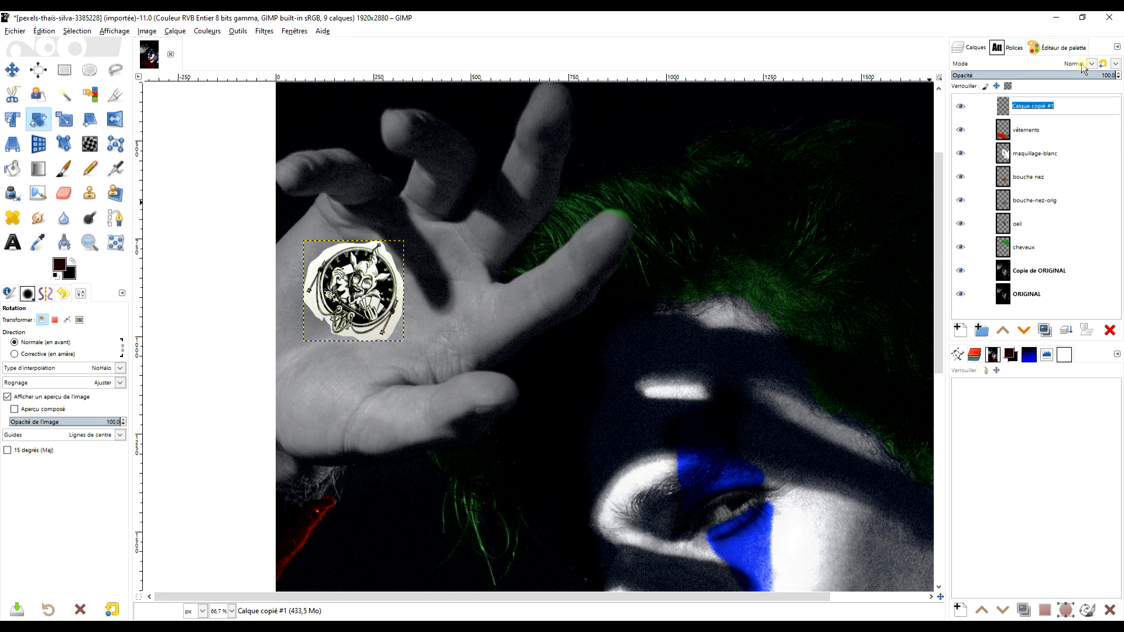
text(joker carte)
key(Return)
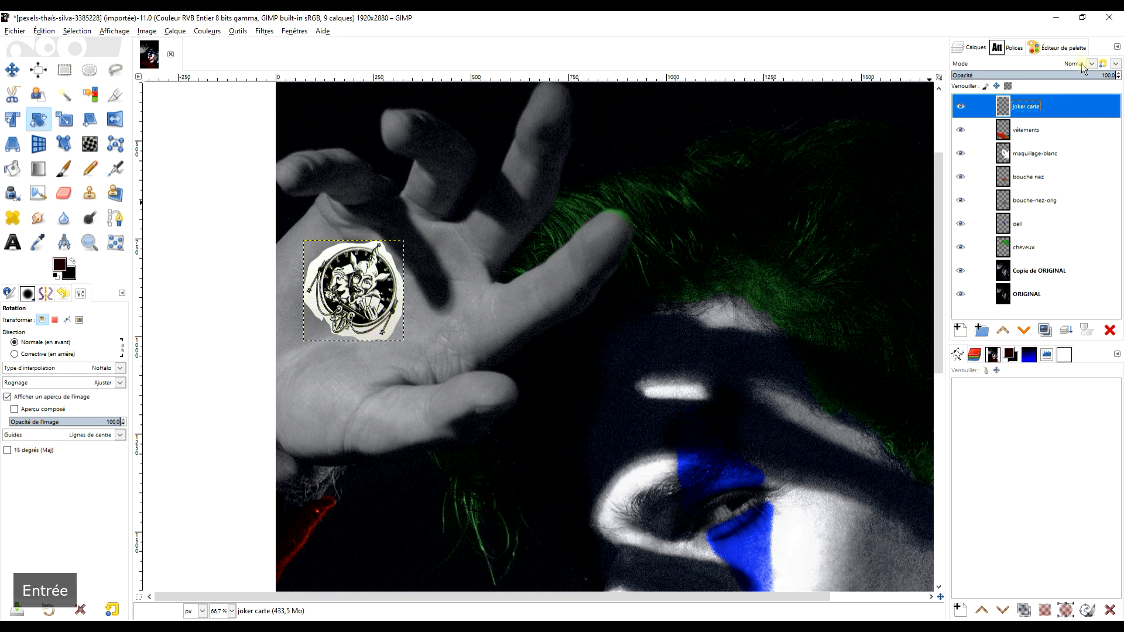
Step: Rotate the joker carte layer clockwise so the emblem tilts on the palm
click(360, 289)
drag(409, 288, 419, 296)
click(898, 178)
drag(504, 271, 485, 286)
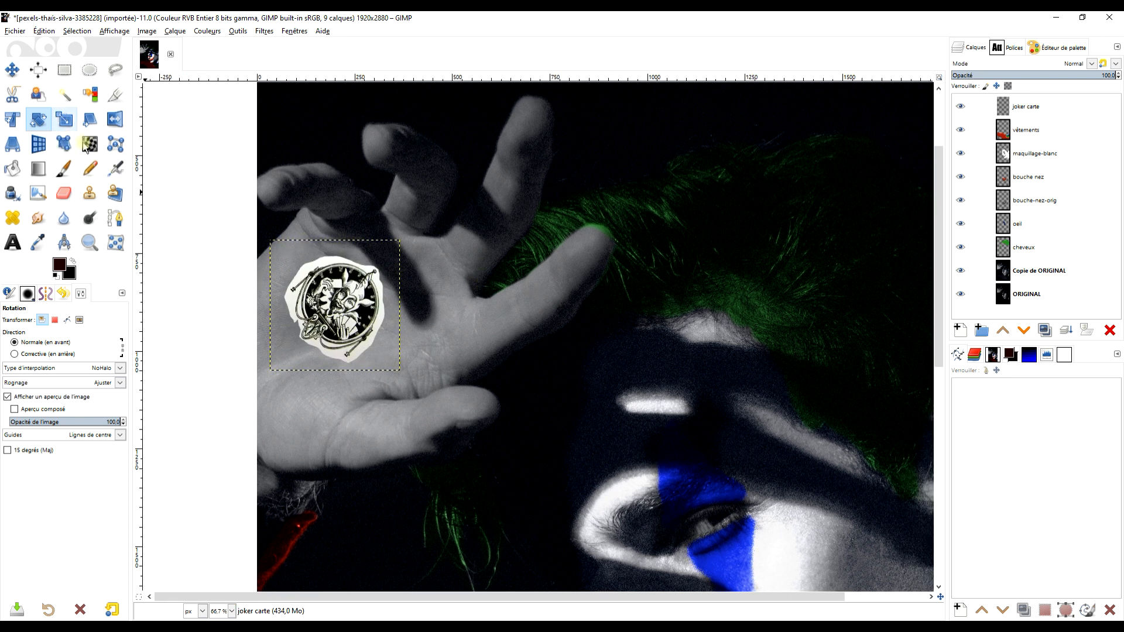
Step: Apply Color to Alpha with white to the joker carte layer, setting transparency threshold 0.232 and opacity threshold 0.945
click(204, 31)
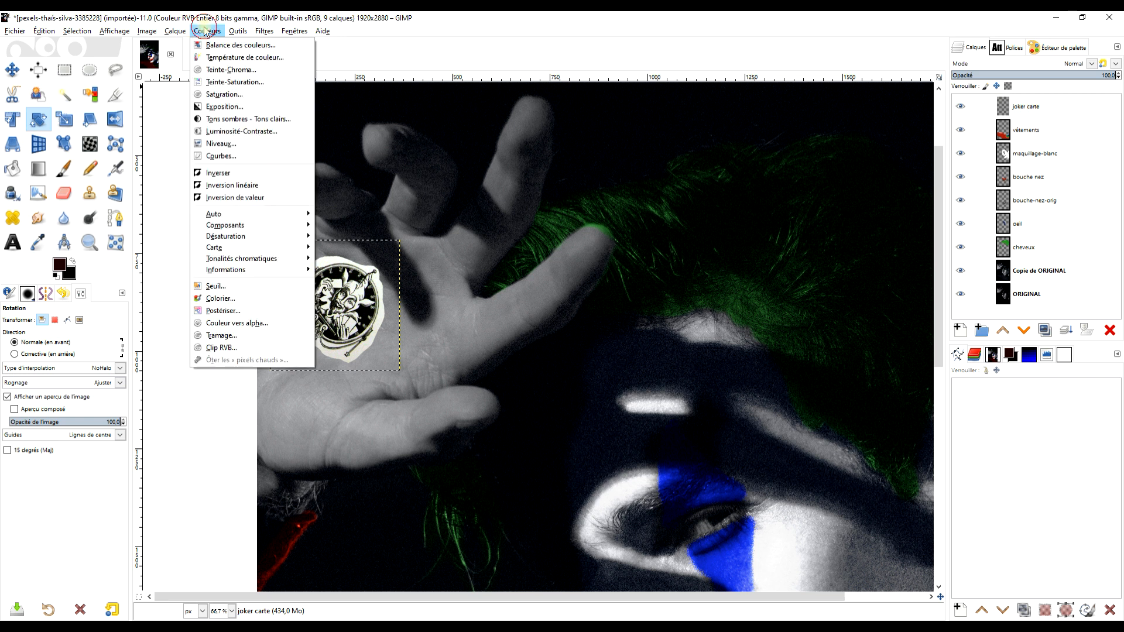
click(249, 328)
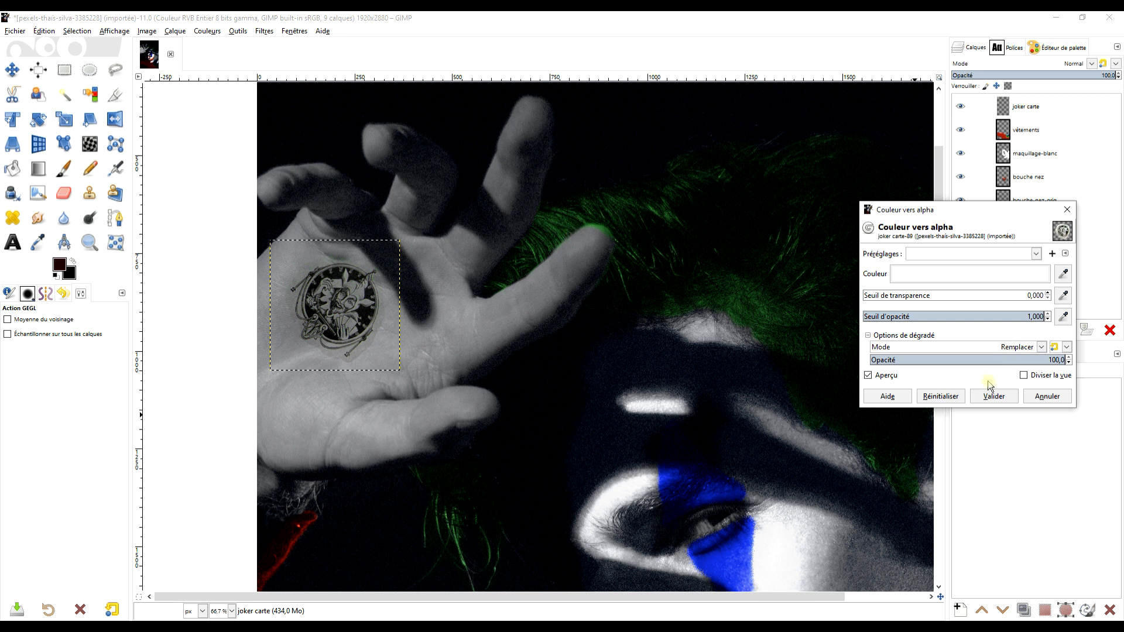
click(1004, 316)
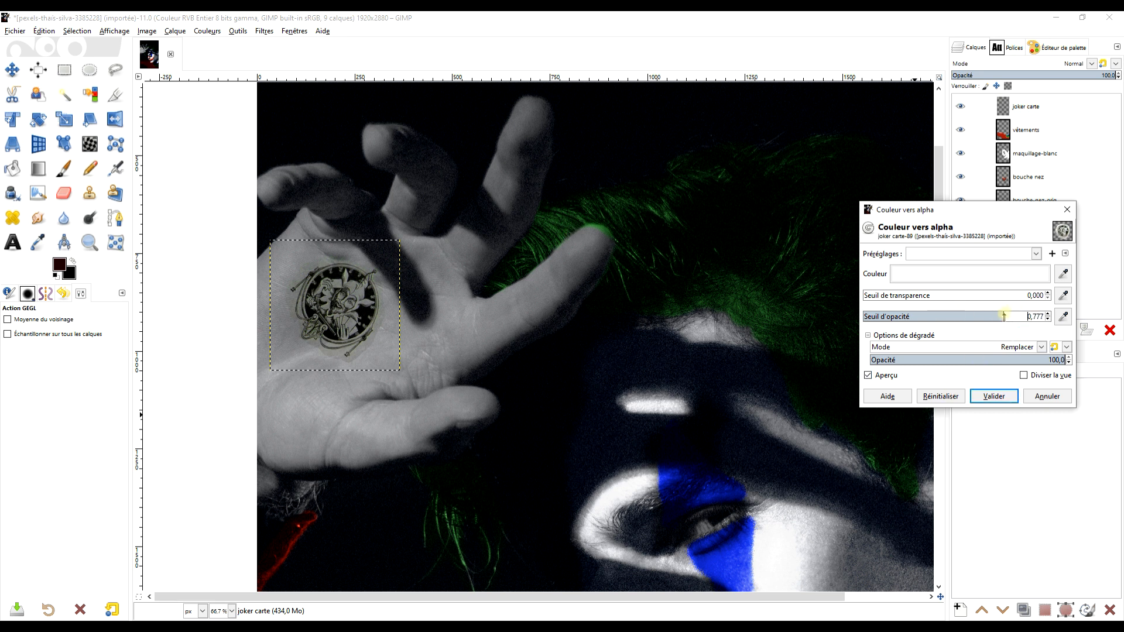
click(1035, 316)
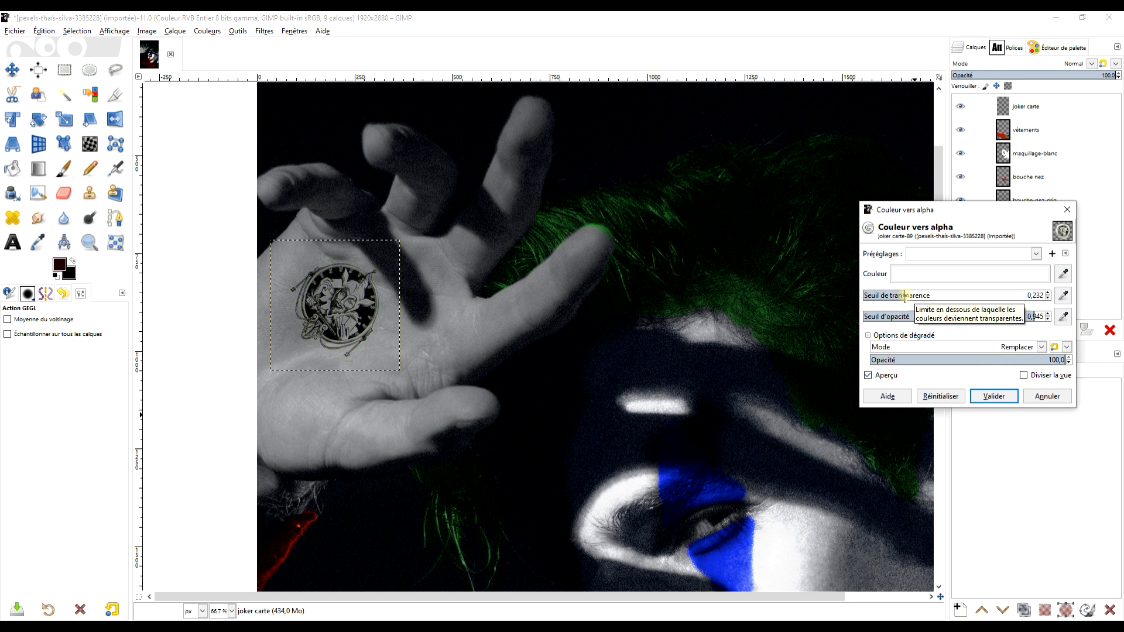
click(994, 396)
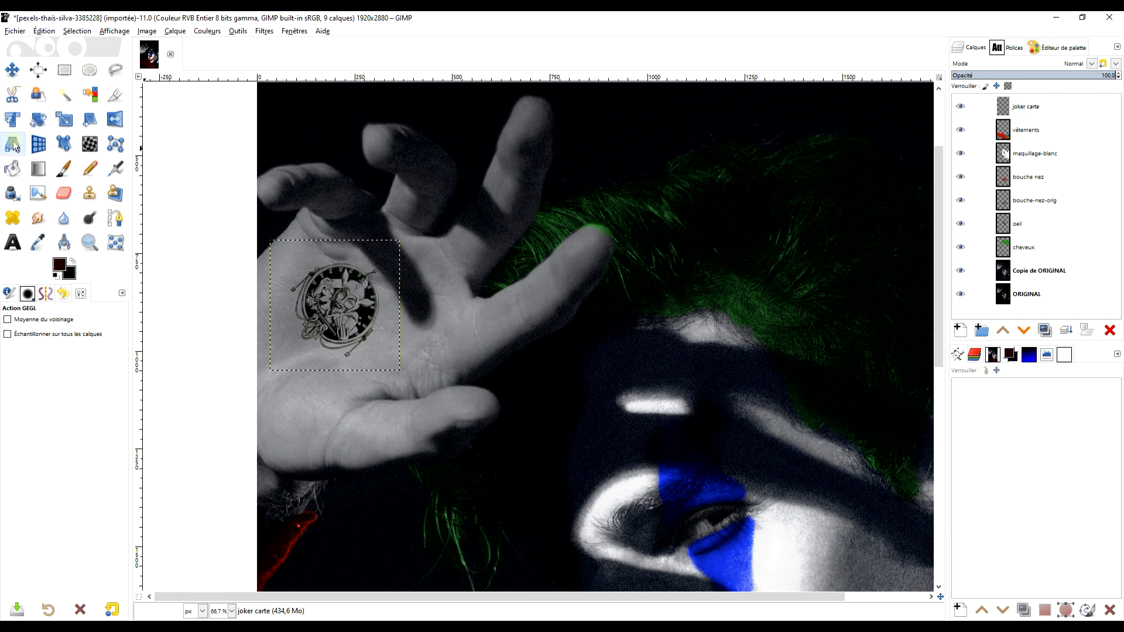
Step: Scale up the joker carte emblem proportionally and recentre it so it fills more of the palm
click(63, 125)
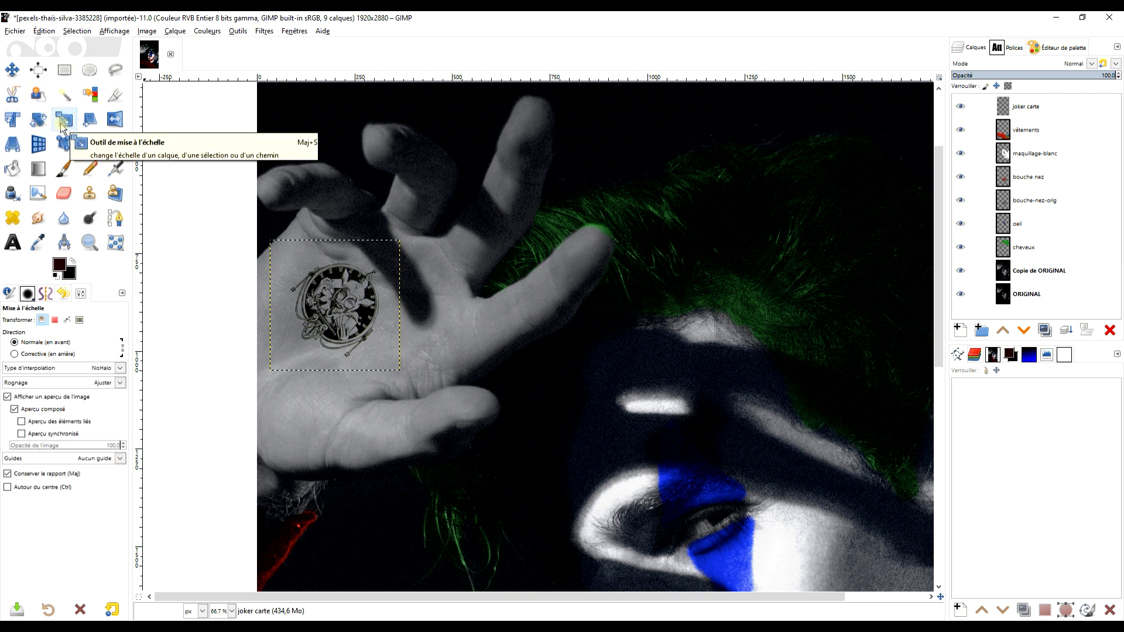
click(347, 325)
drag(400, 371, 453, 422)
drag(363, 332, 341, 322)
click(897, 159)
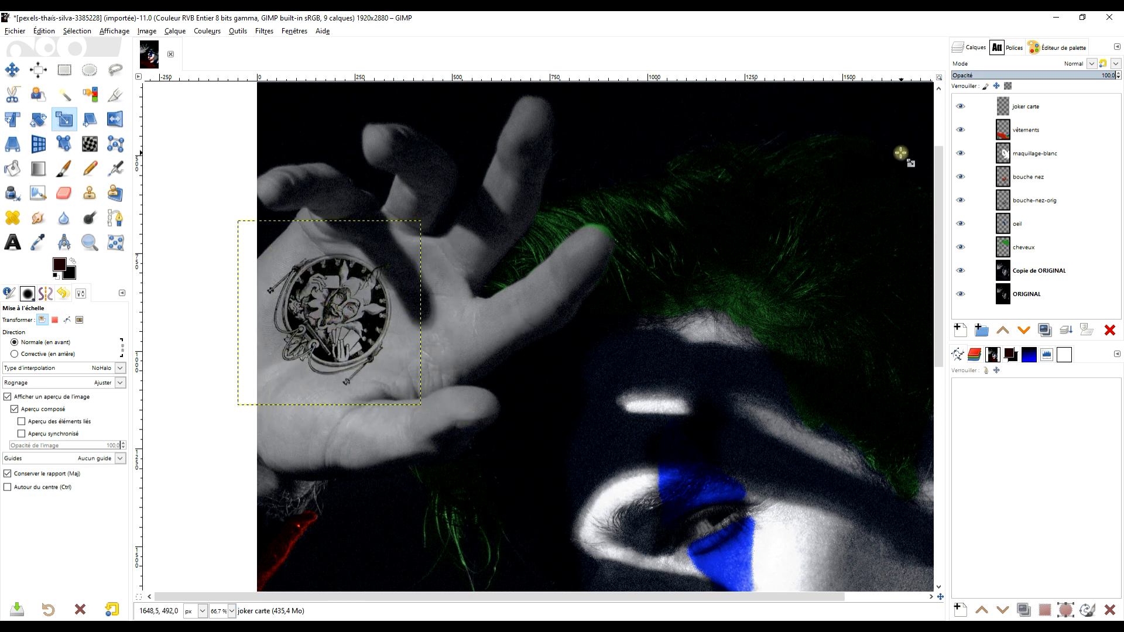
Step: Expand the joker carte layer to the image size and set its blend mode to Superposer
right_click(1002, 109)
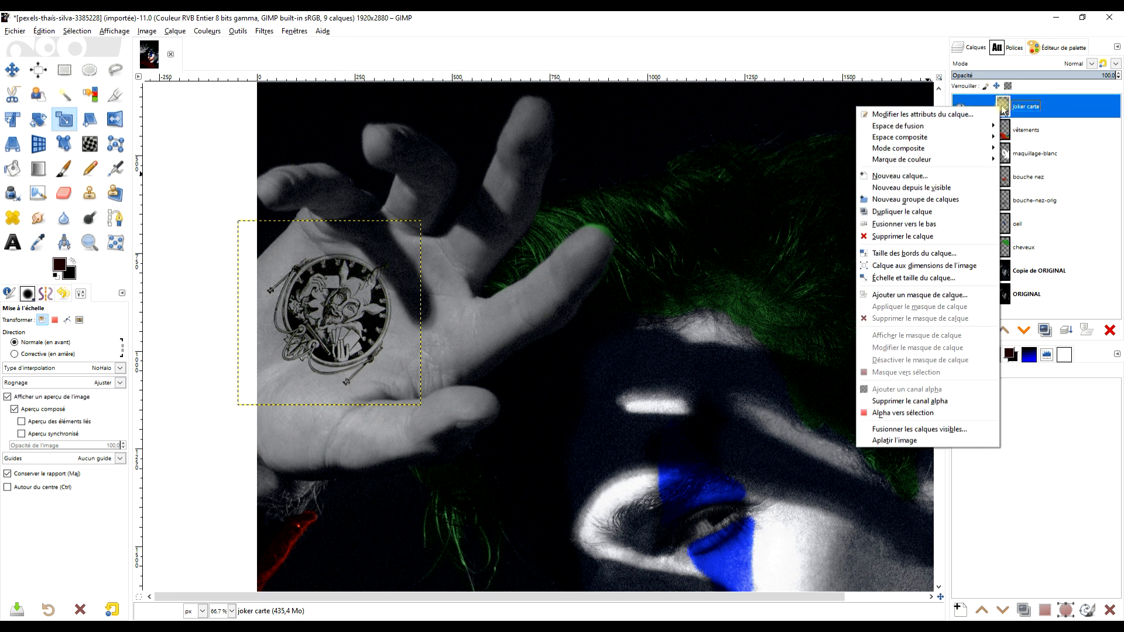
click(954, 267)
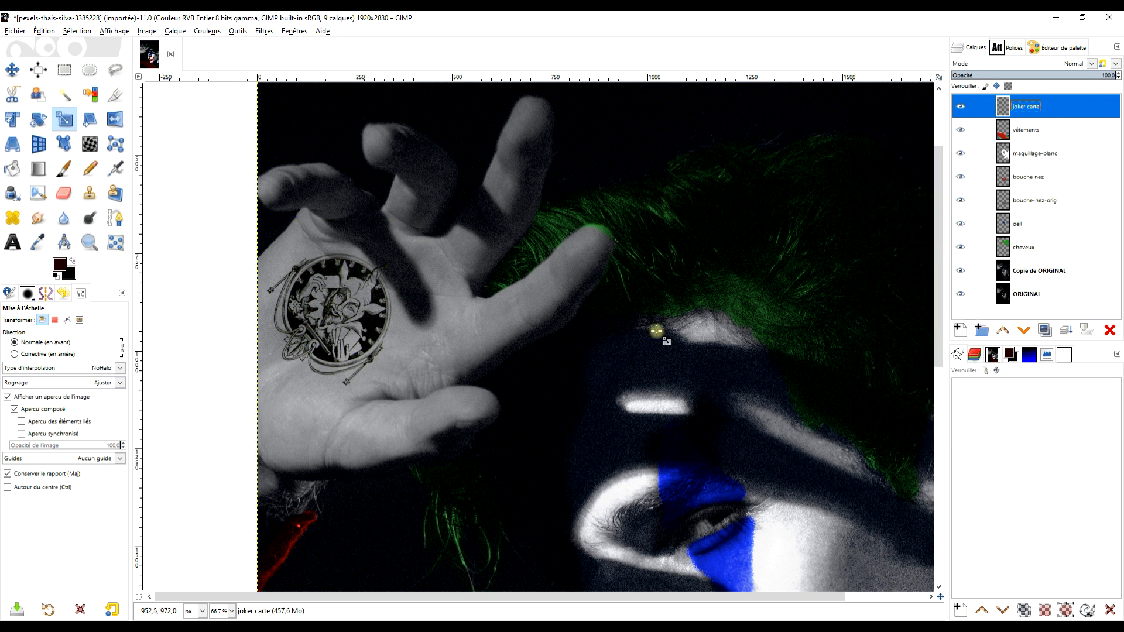
scroll(635, 272, down, 2)
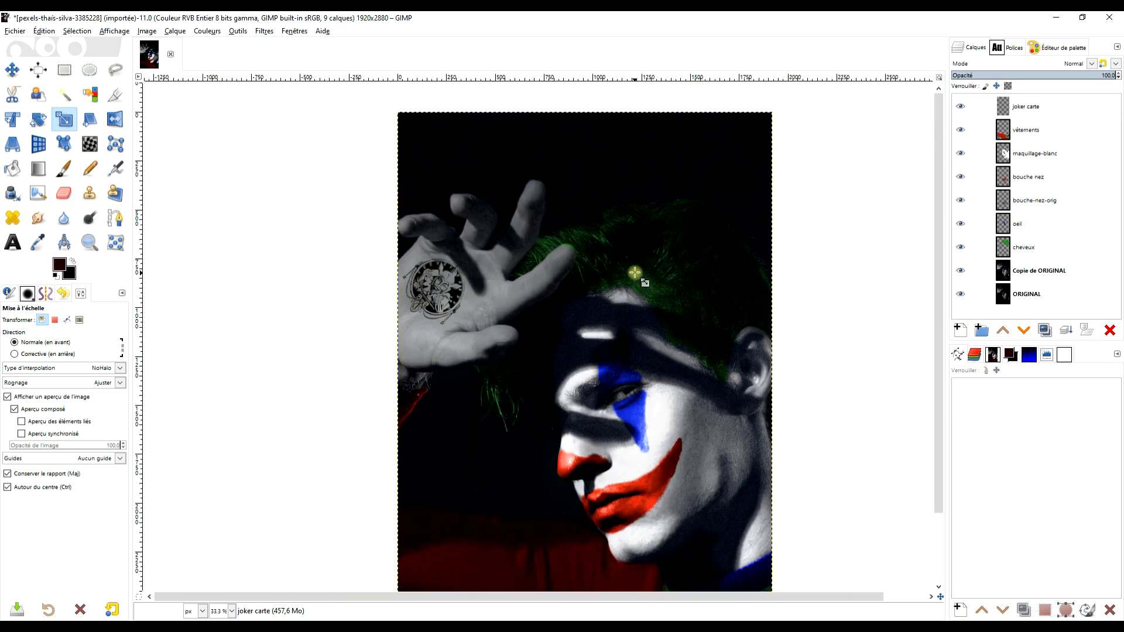
scroll(638, 278, up, 1)
click(1081, 97)
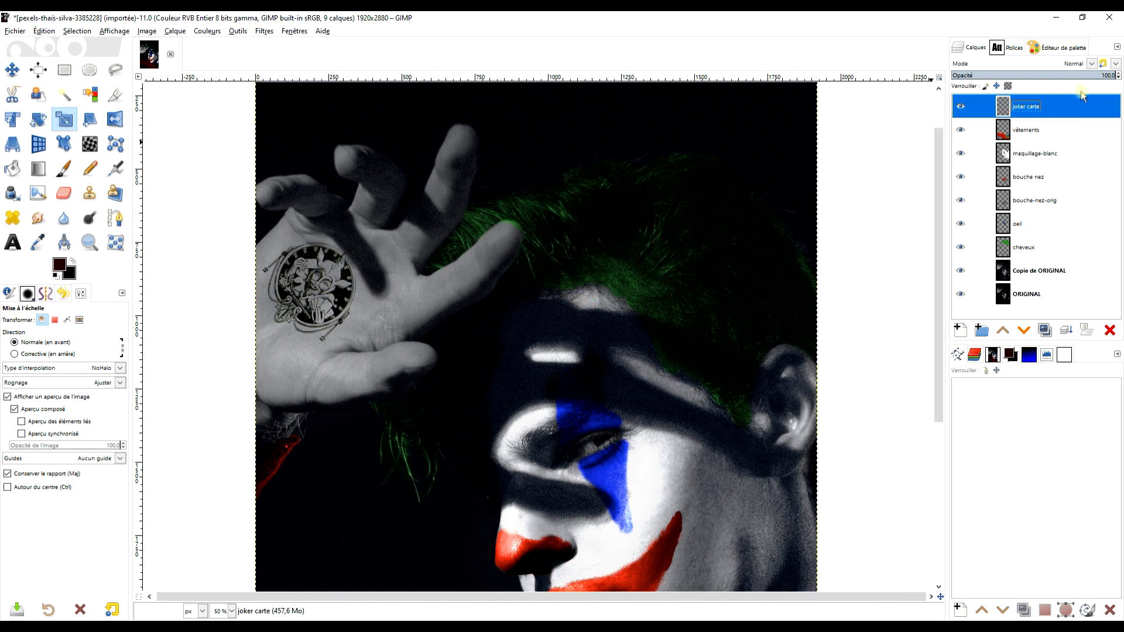
click(1090, 64)
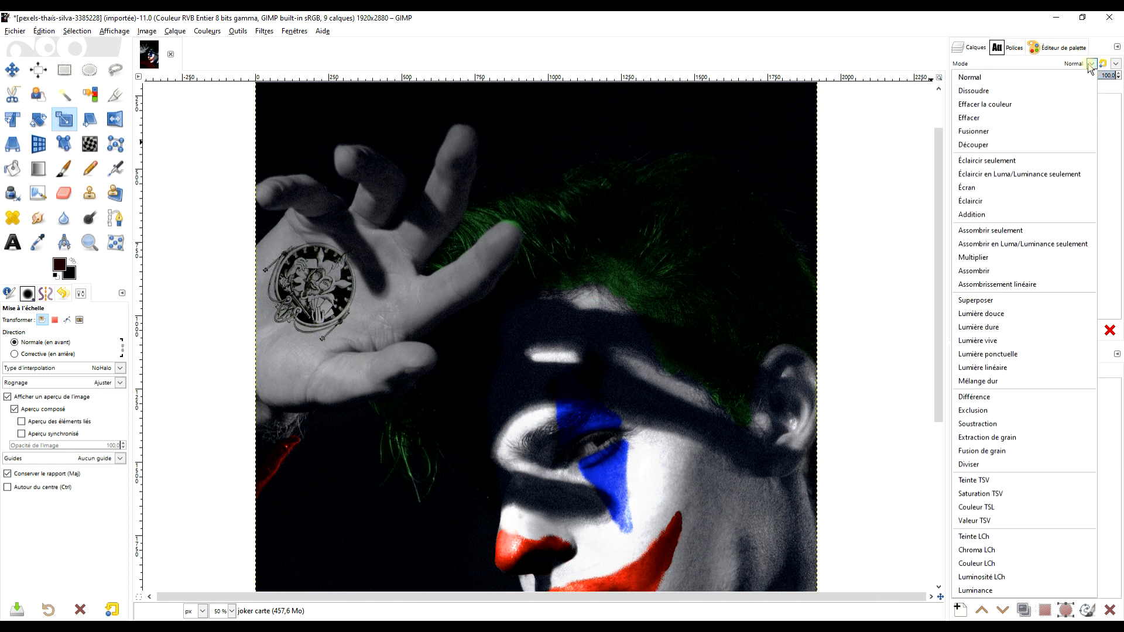
click(976, 300)
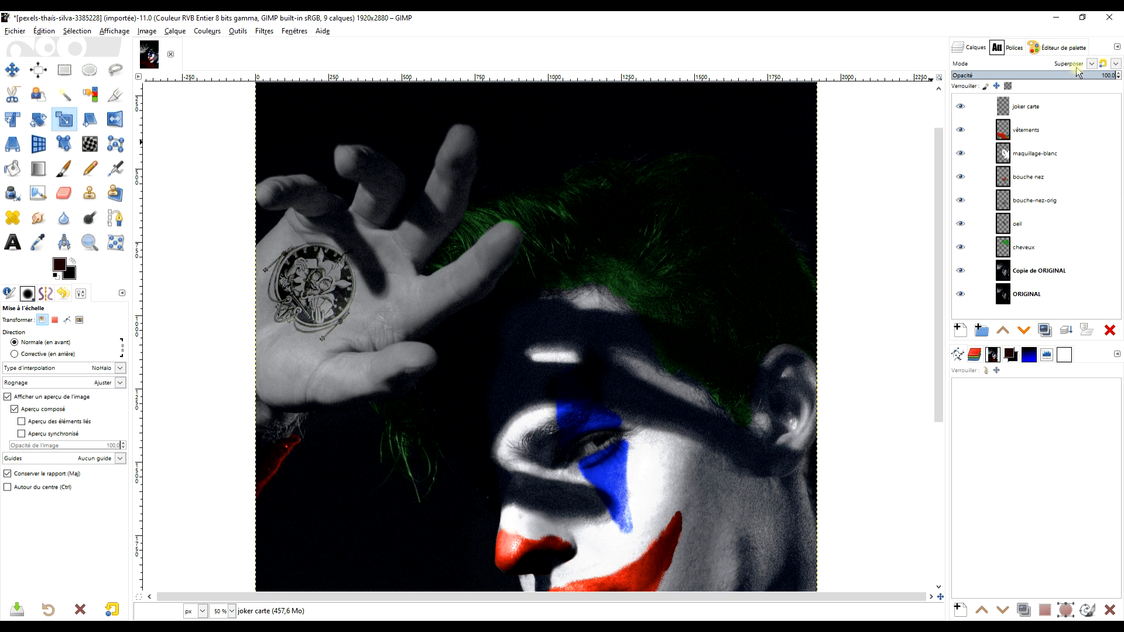
Step: Lower the joker carte layer's opacity to 82.2 so the emblem blends into the skin
scroll(306, 301, up, 3)
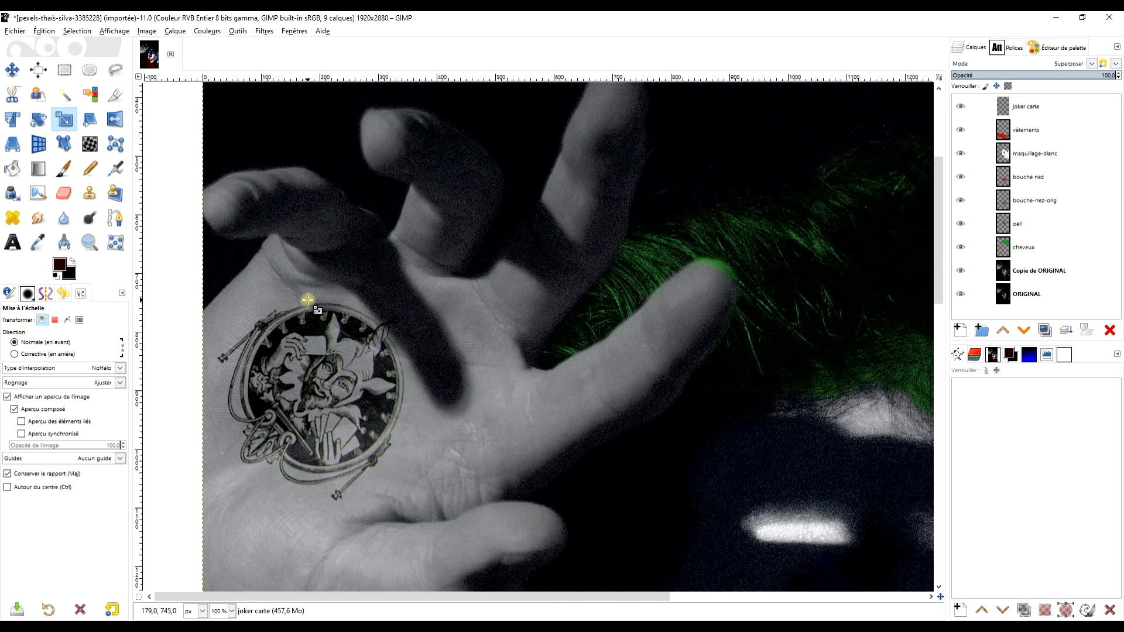
click(1077, 77)
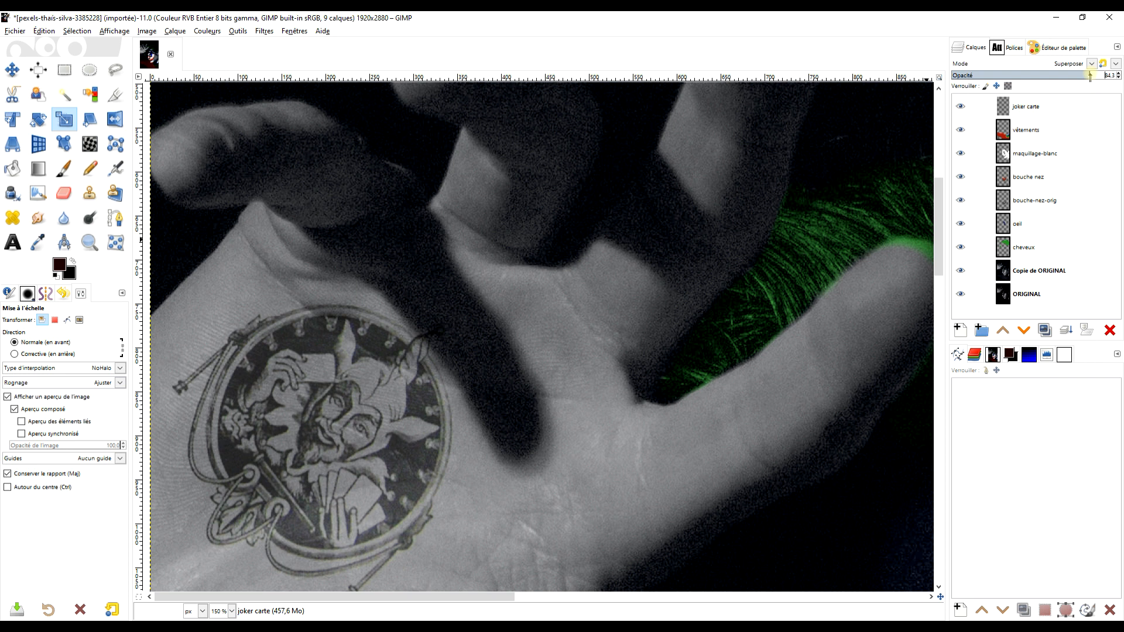
scroll(732, 332, down, 5)
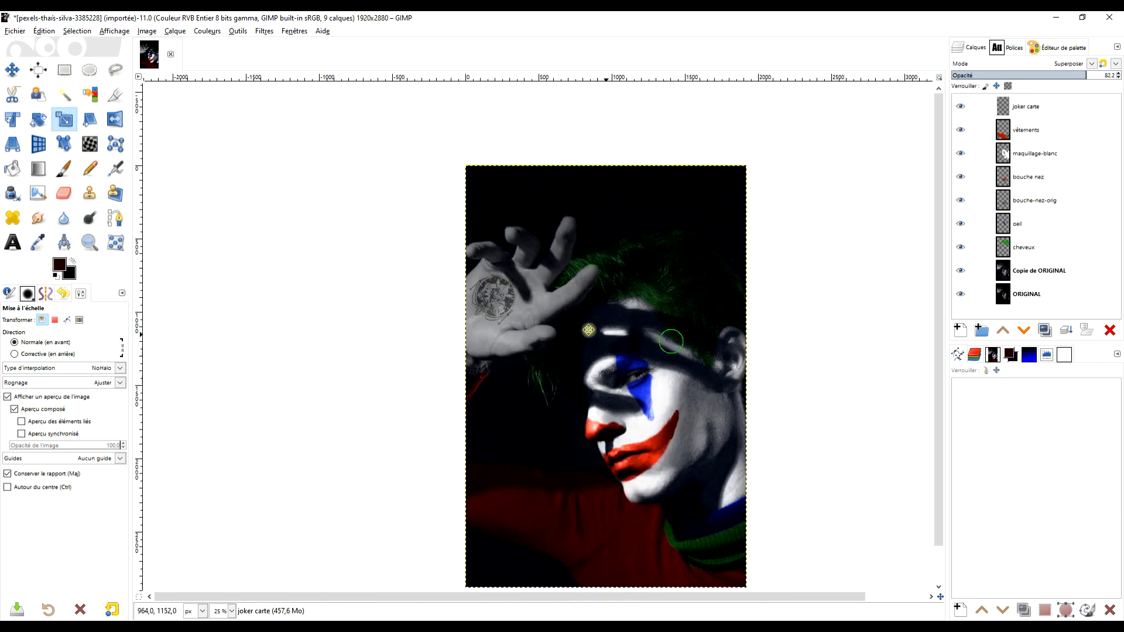
scroll(638, 387, up, 1)
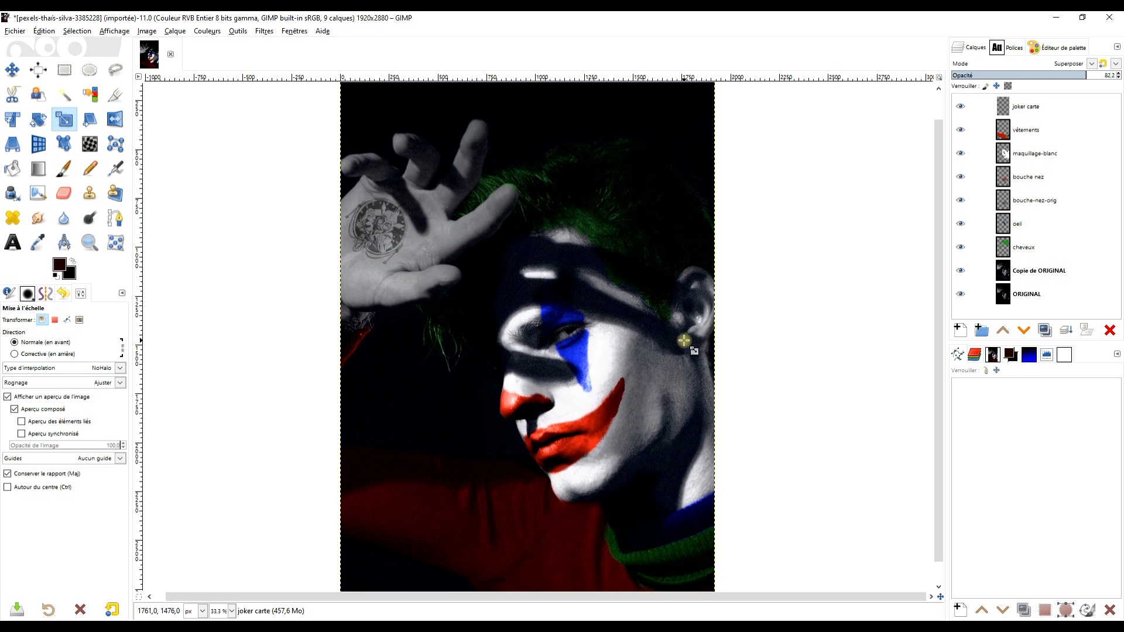
Step: Smudge the green colour on the cheveux layer down along the forehead hairline with the 110-size Hardness 075 brush
scroll(565, 193, up, 3)
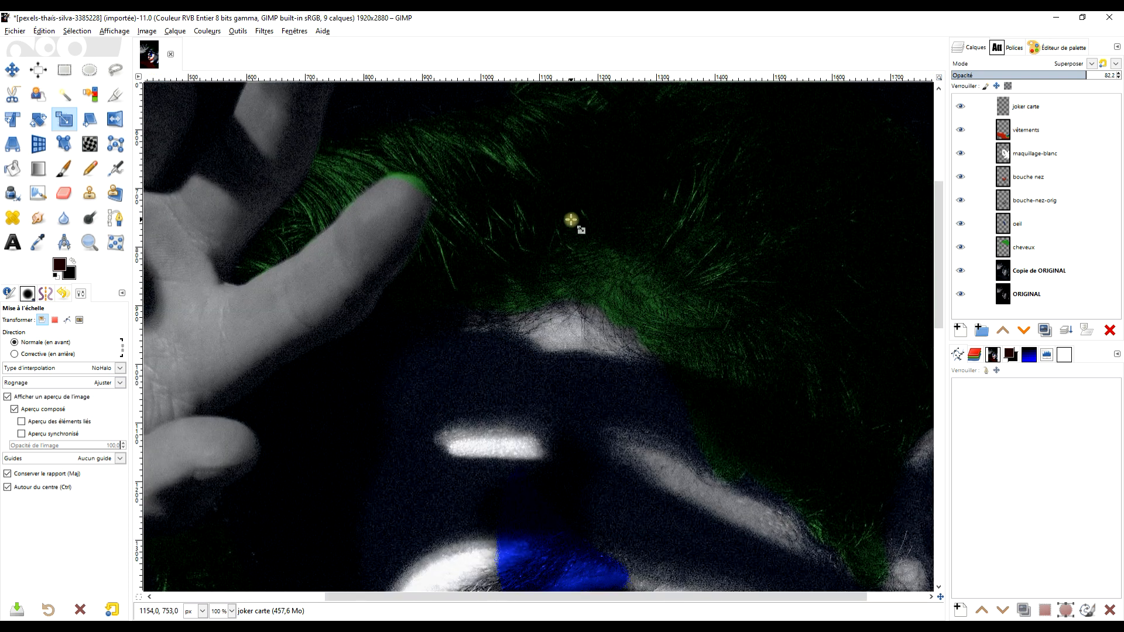
key(s)
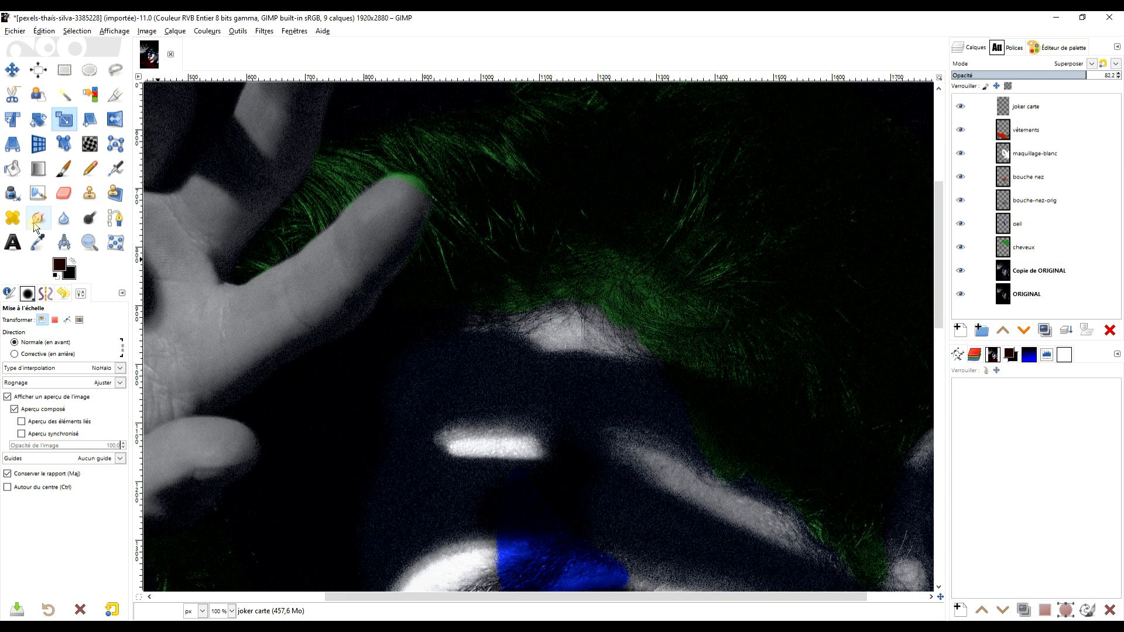
click(1029, 247)
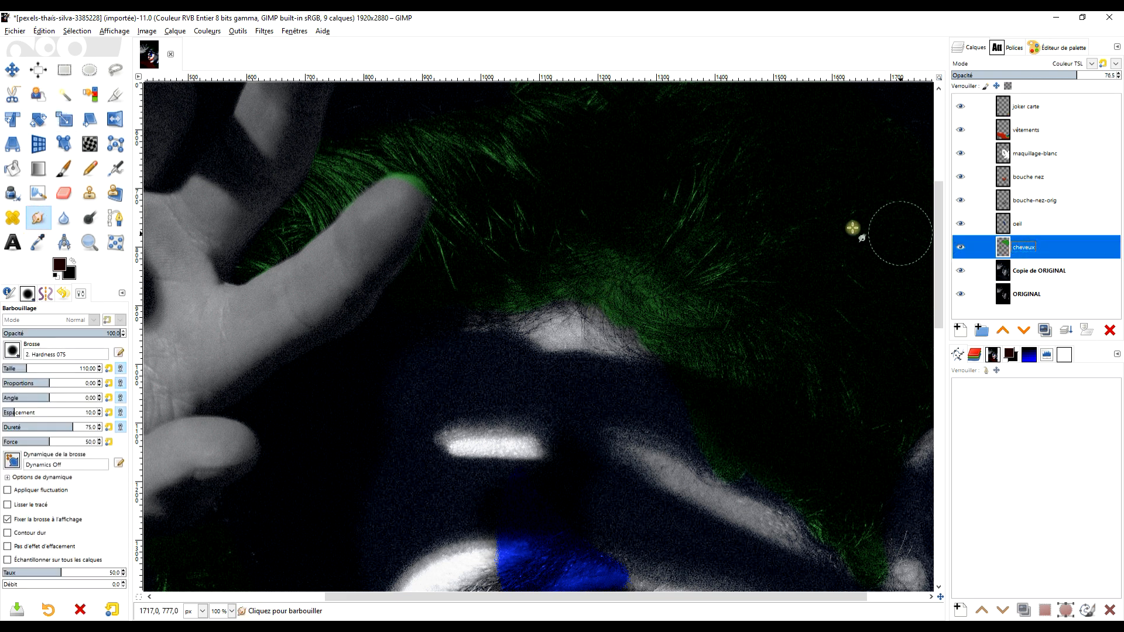
mouse_move(558, 289)
mouse_down()
mouse_move(482, 326)
mouse_move(456, 314)
mouse_move(486, 316)
mouse_move(518, 349)
mouse_up()
mouse_move(589, 275)
mouse_down()
mouse_move(593, 329)
mouse_move(655, 323)
mouse_move(619, 354)
mouse_move(581, 348)
mouse_move(595, 323)
mouse_move(568, 342)
mouse_move(602, 356)
mouse_up()
key(shift+ctrl+j)
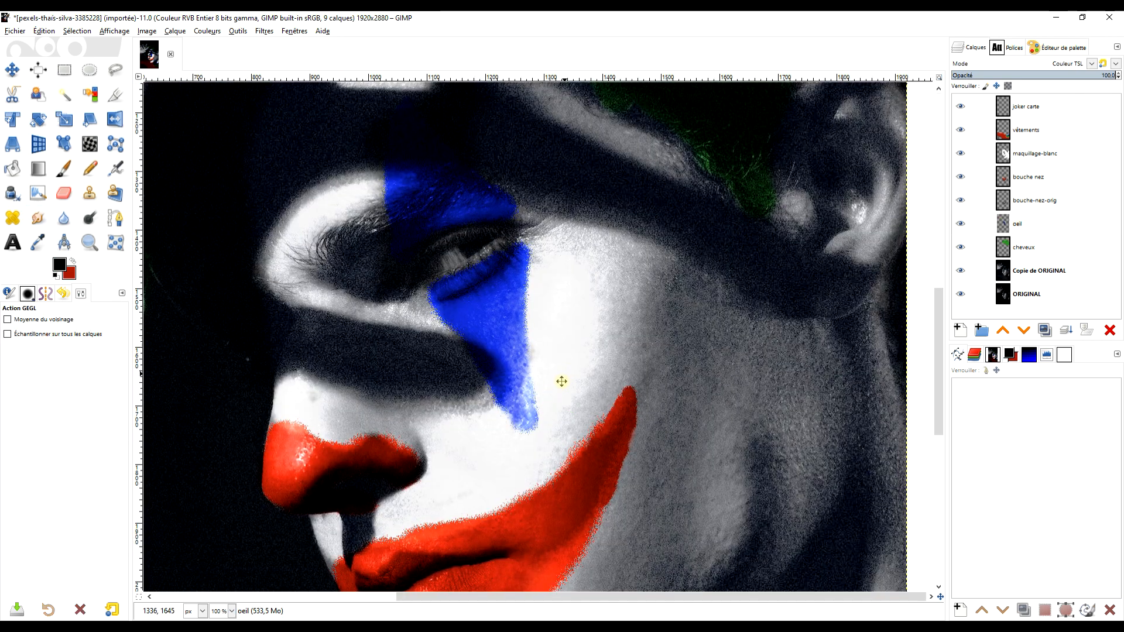
Step: Examine the edge of the blue eye makeup up close and check the Paintbrush's Dissoudre mode
scroll(562, 381, up, 4)
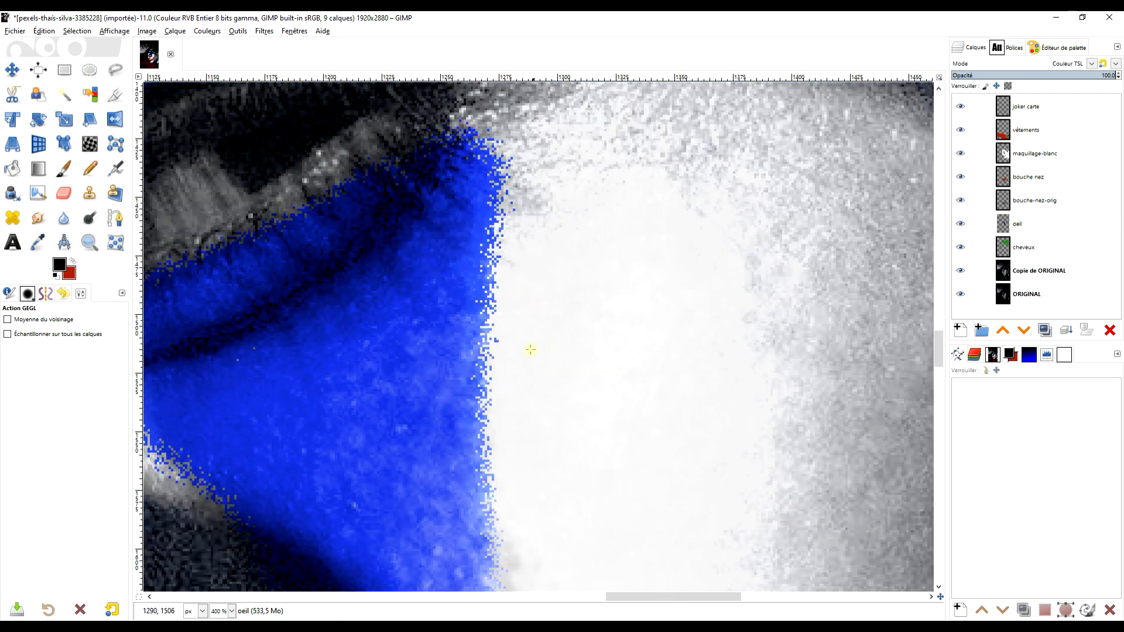
scroll(498, 423, down, 3)
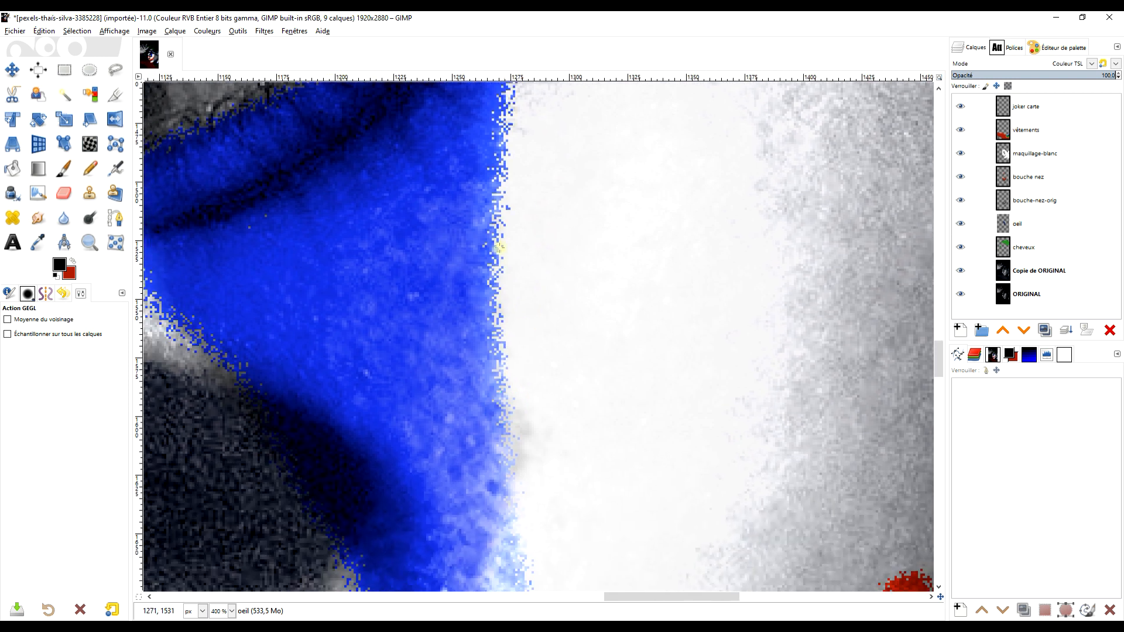
click(63, 171)
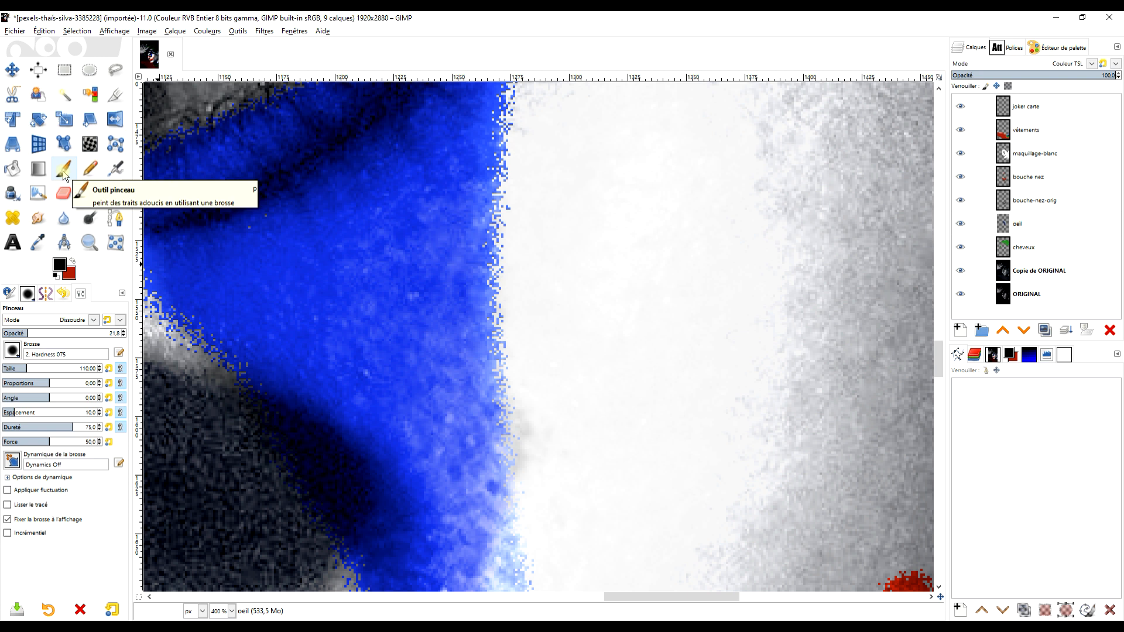
click(75, 322)
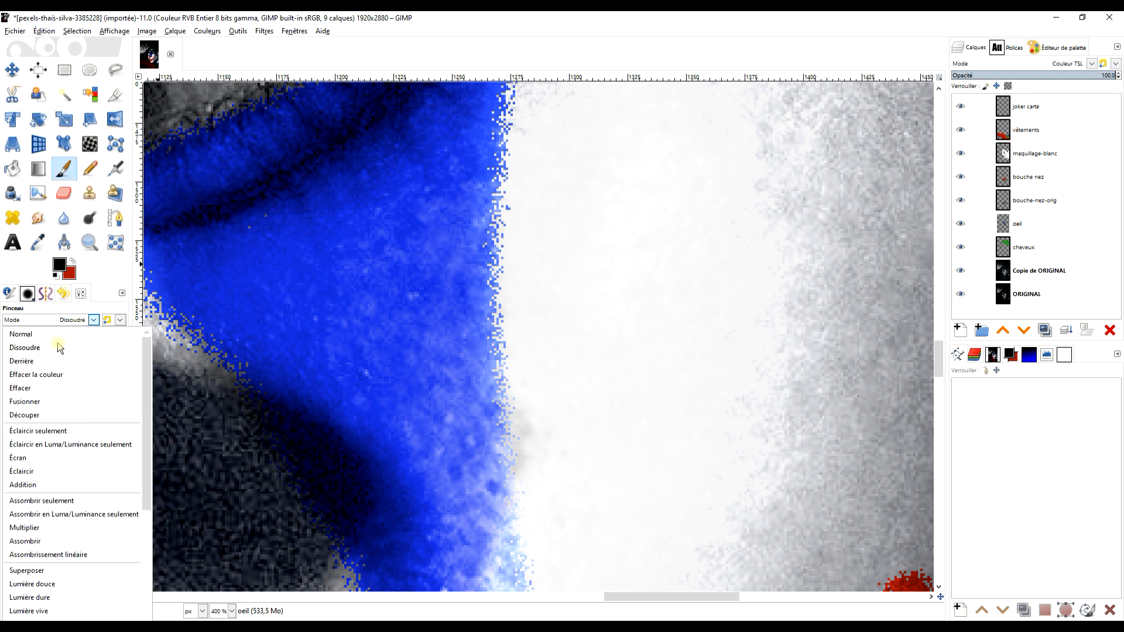
click(60, 348)
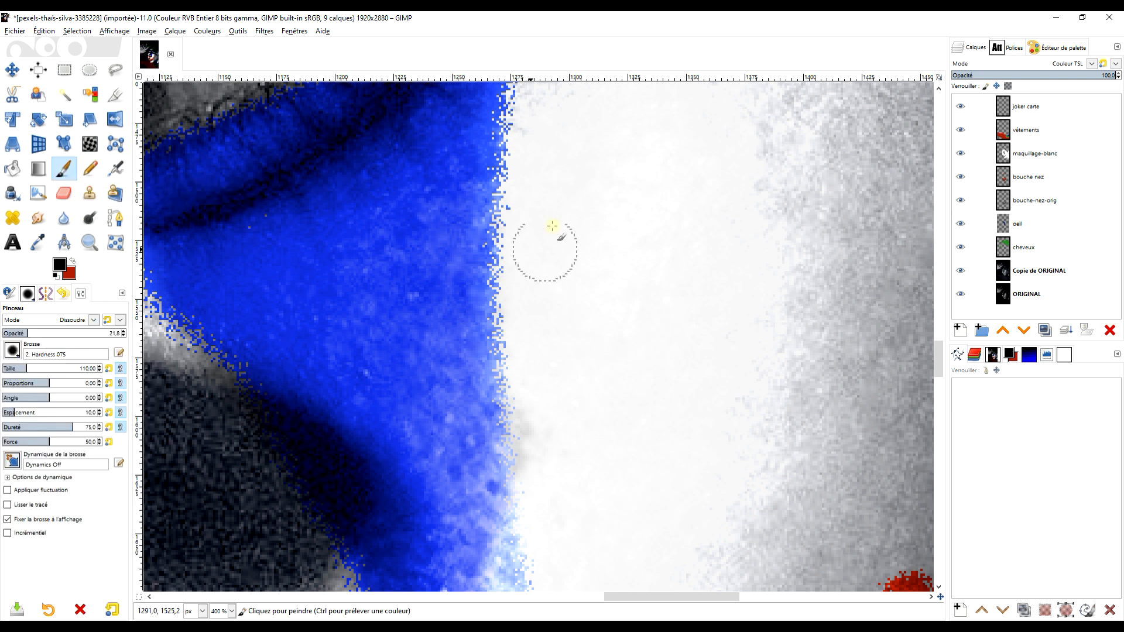
Step: Apply a Gaussian blur of 1.50 in X and Y to the oeil layer to soften the blue makeup's edges
click(1025, 224)
click(232, 32)
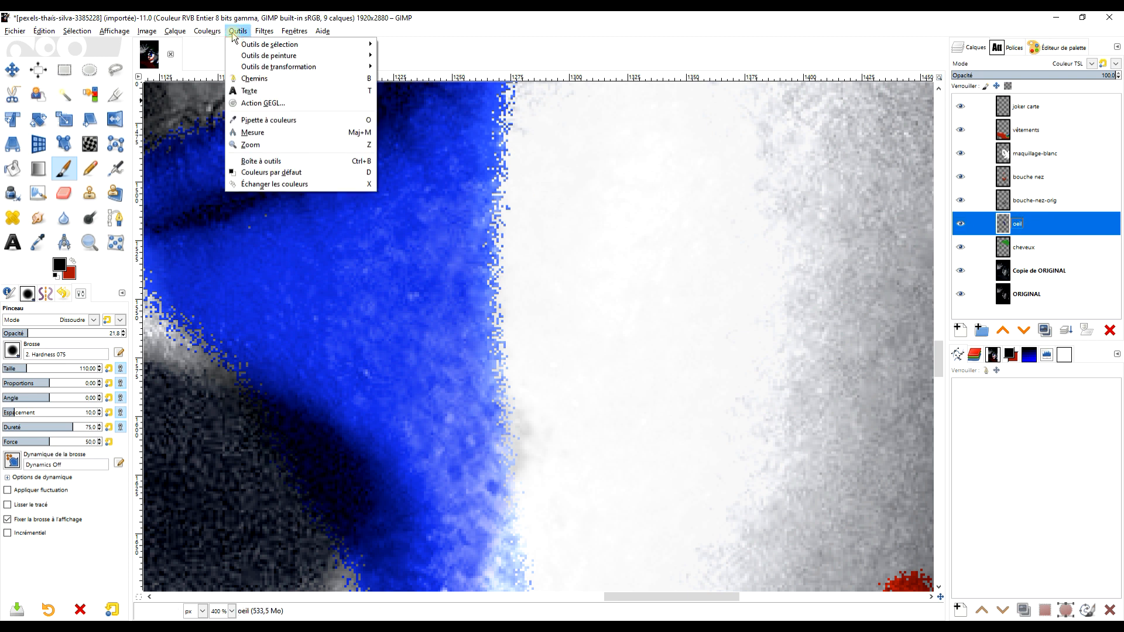
mouse_move(264, 32)
mouse_move(304, 98)
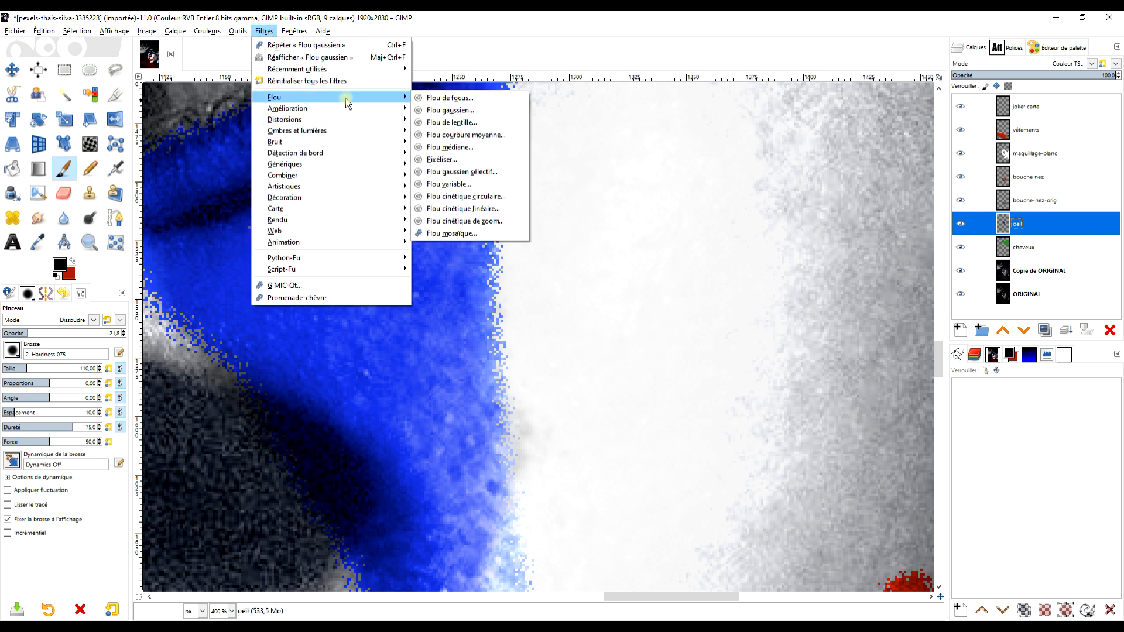
click(462, 109)
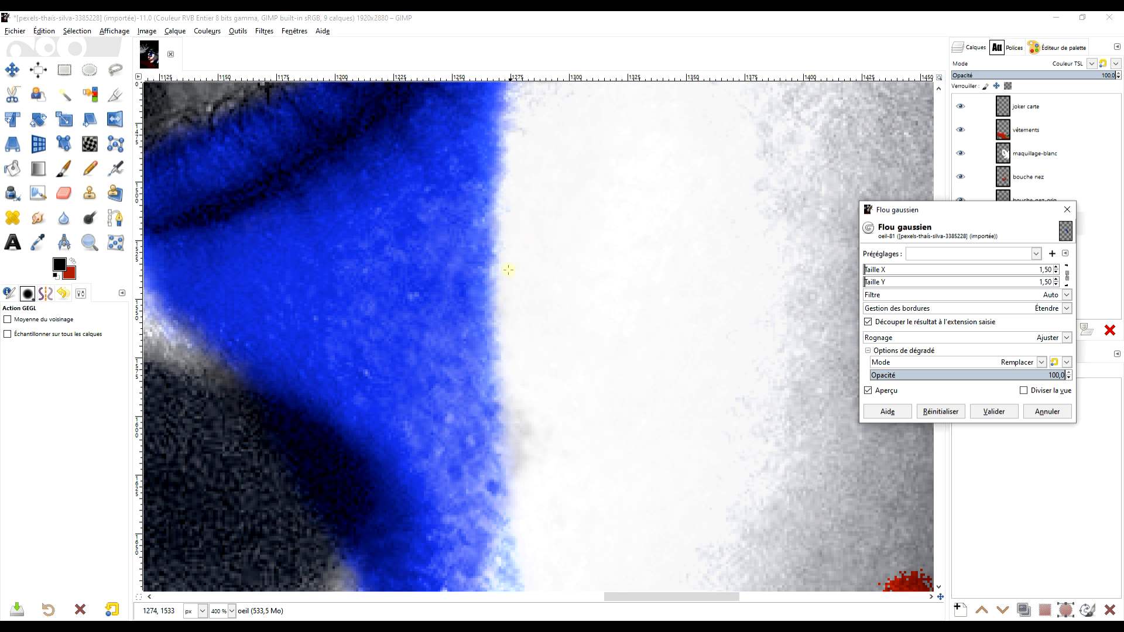
click(993, 411)
Step: Repeat the same Gaussian blur on the bouche nez layer to soften the edges of the red makeup
click(265, 31)
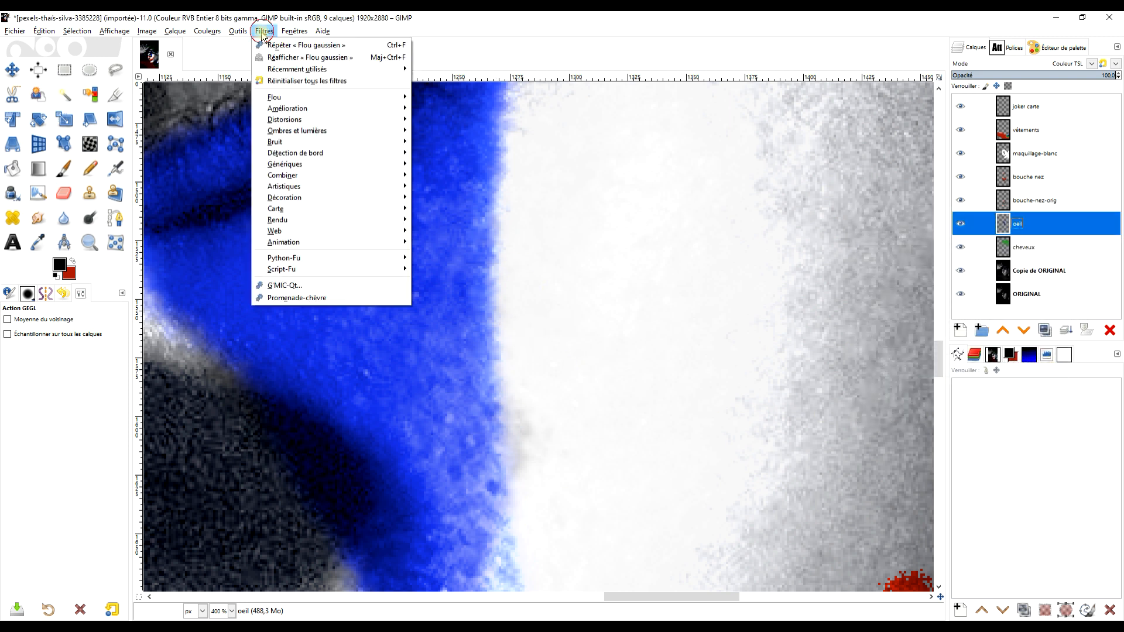
click(290, 40)
drag(725, 279, 703, 348)
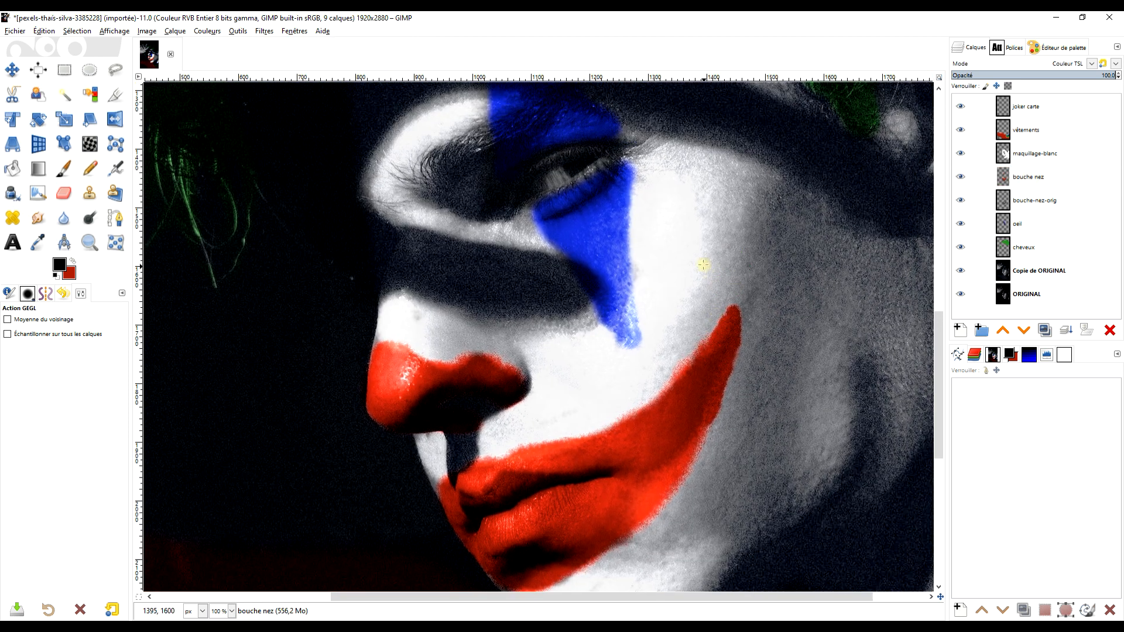
Step: View the whole portrait and compare the finished Joker look with the ORIGINAL layer shown alone
scroll(705, 266, down, 1)
drag(704, 266, 595, 303)
scroll(600, 345, down, 2)
mouse_move(608, 381)
mouse_down()
mouse_move(626, 341)
mouse_move(630, 379)
mouse_up()
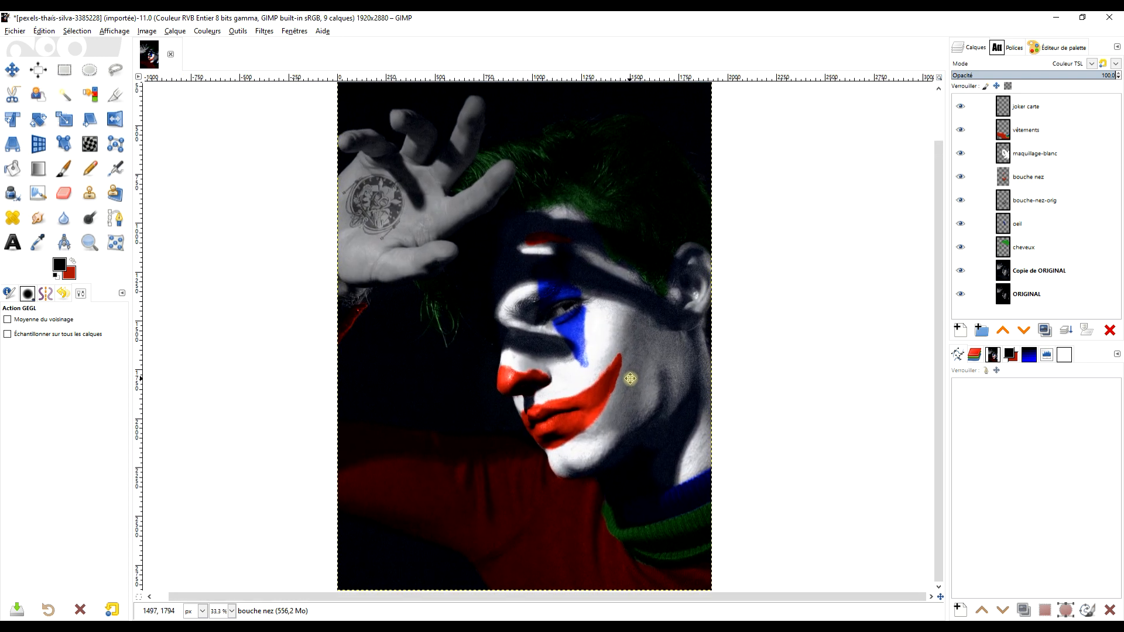
shift+click(960, 296)
shift+click(960, 296)
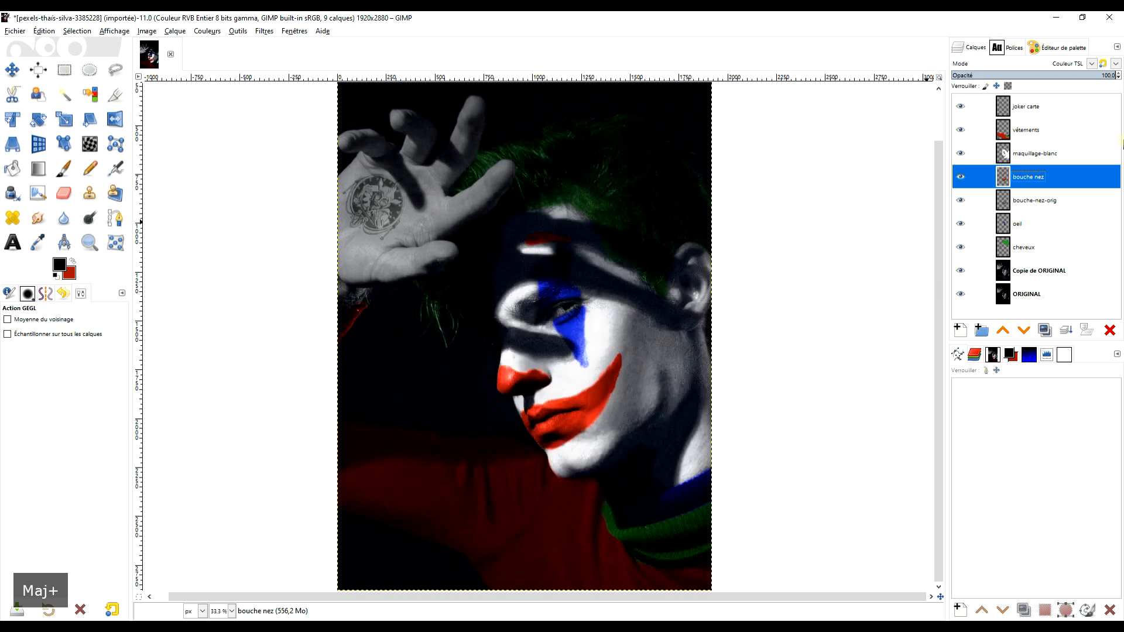